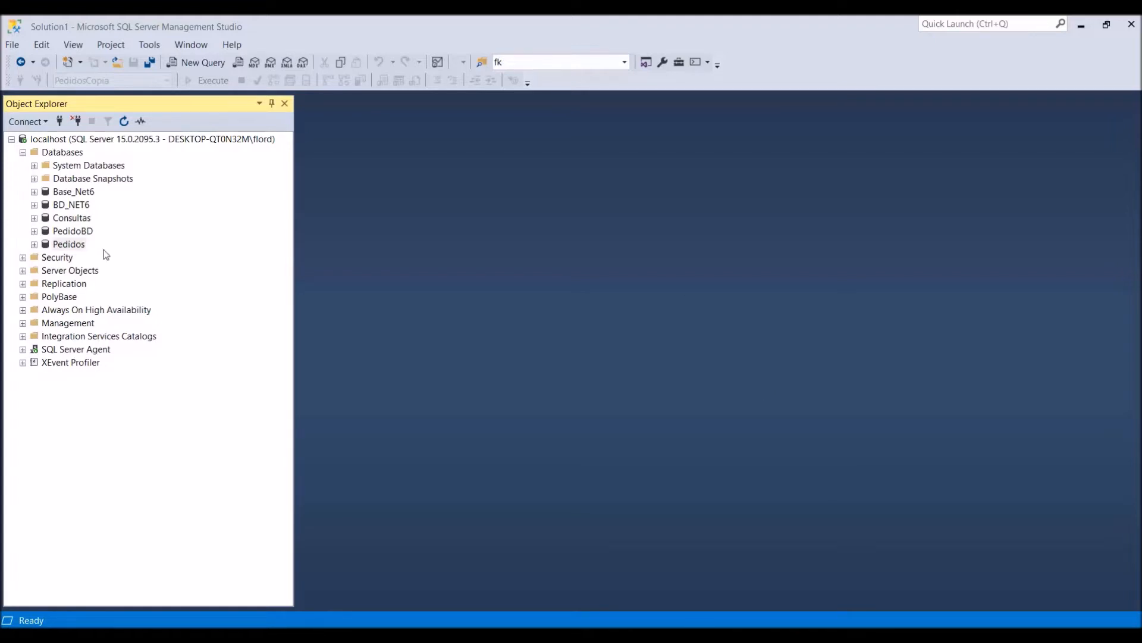
Browse the tables of the Pedidos database and locate Production.Product and Purchasing.PurchaseOrderHeader
click(31, 246)
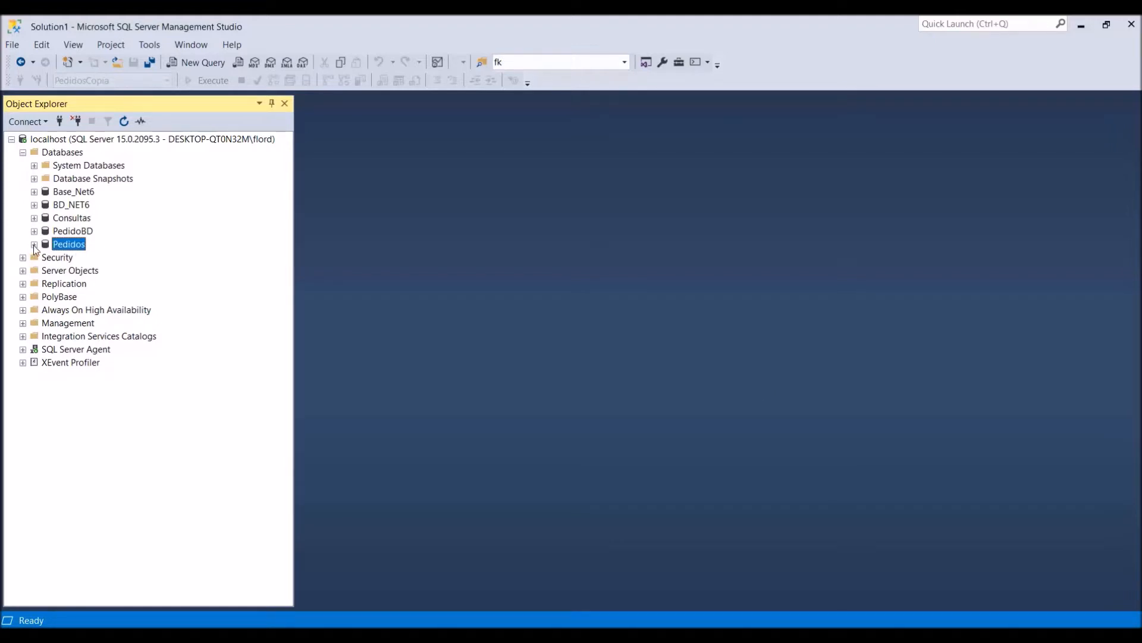
click(34, 244)
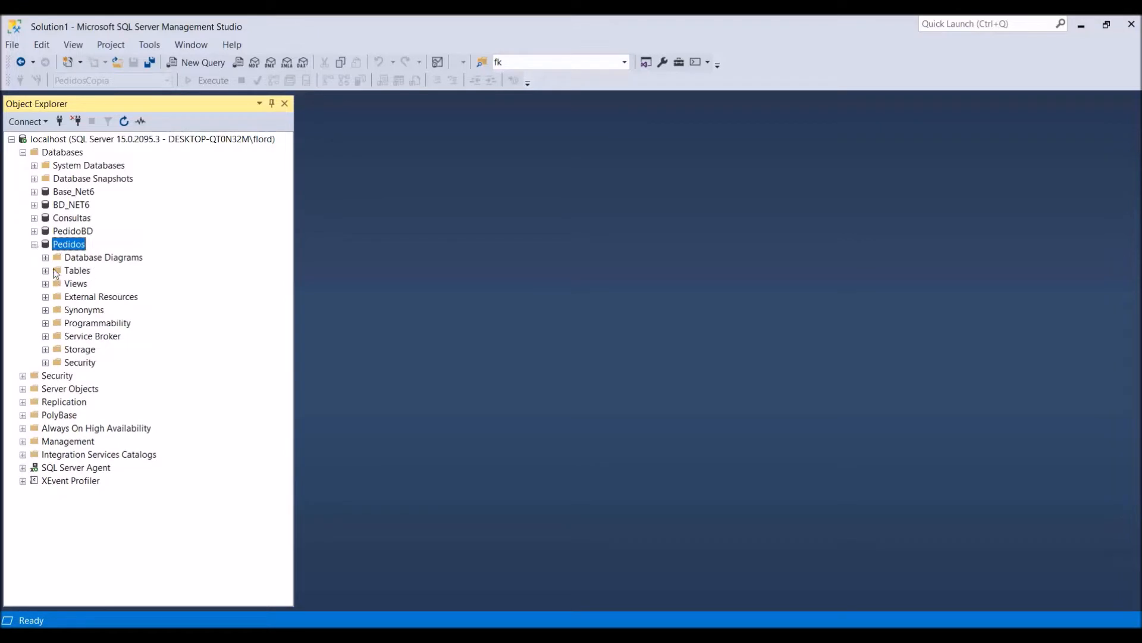
click(57, 271)
click(46, 271)
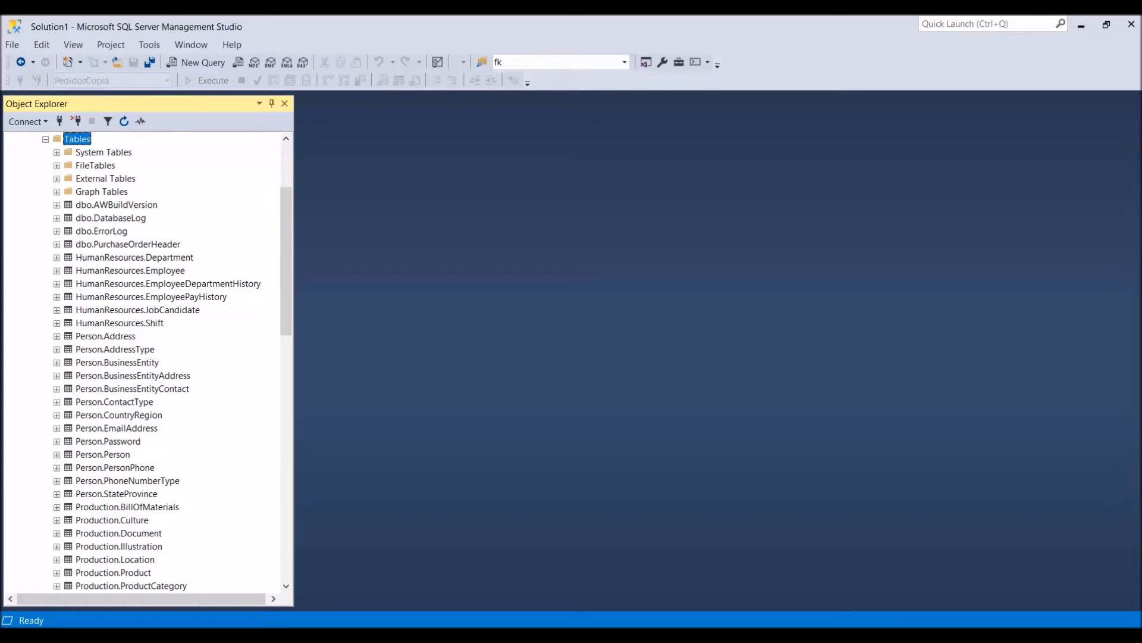
scroll(156, 403, down, 6)
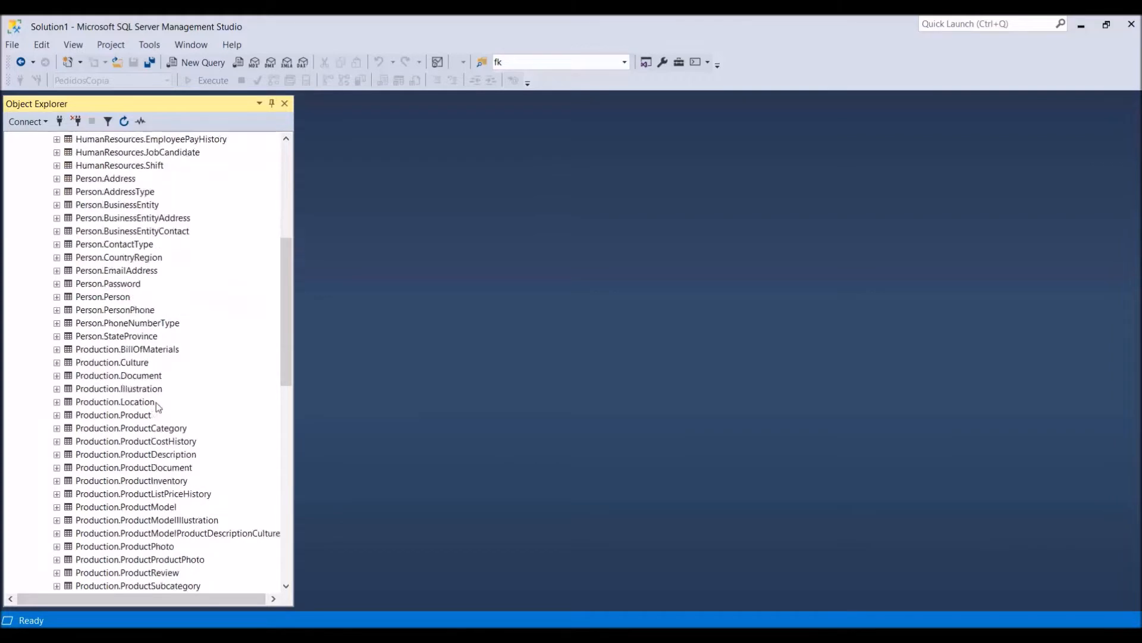
scroll(158, 406, down, 1)
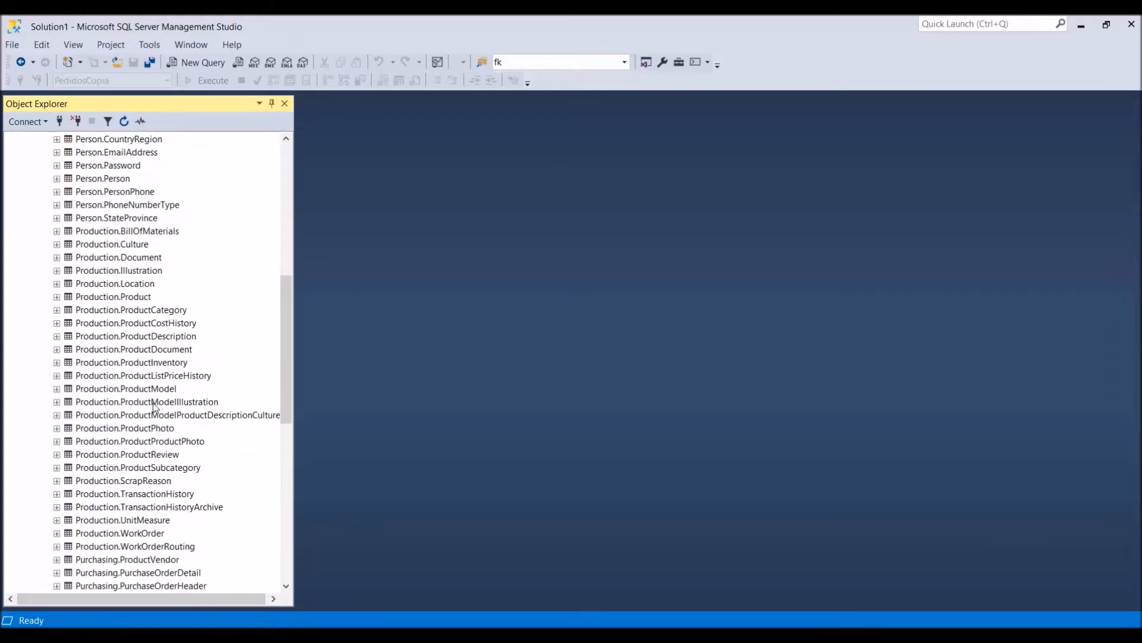
scroll(156, 408, down, 1)
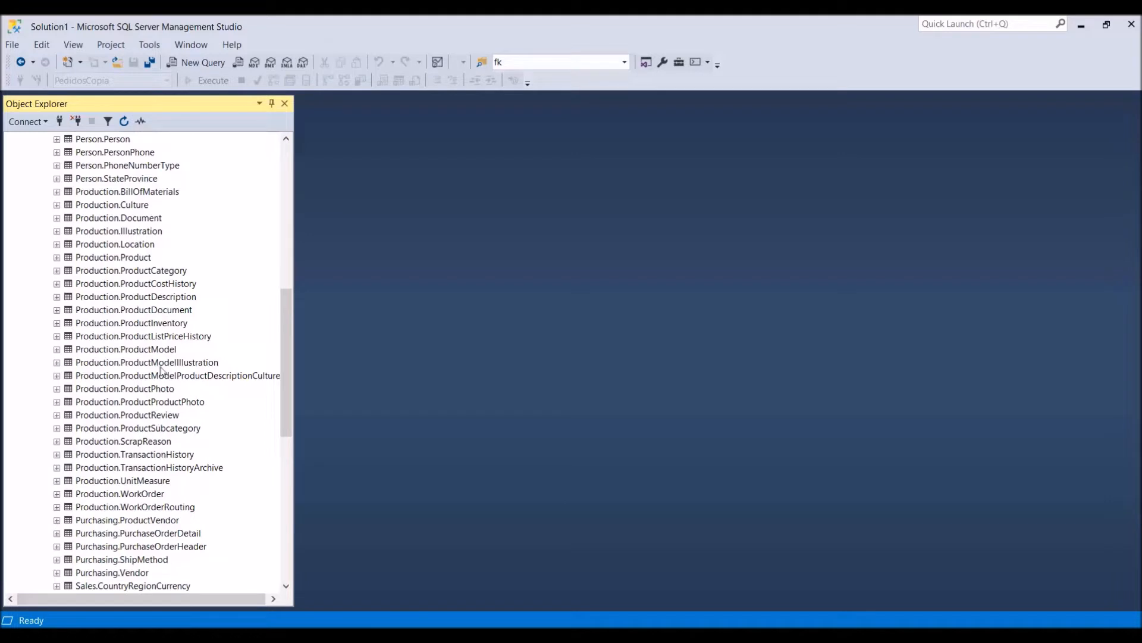
click(127, 258)
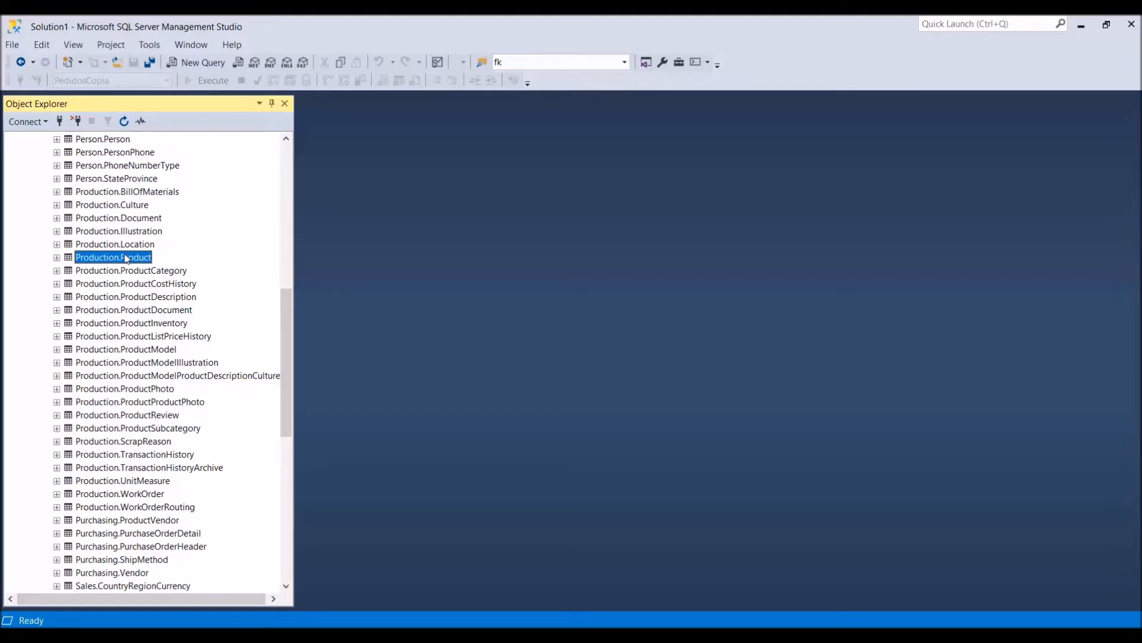
scroll(162, 506, down, 1)
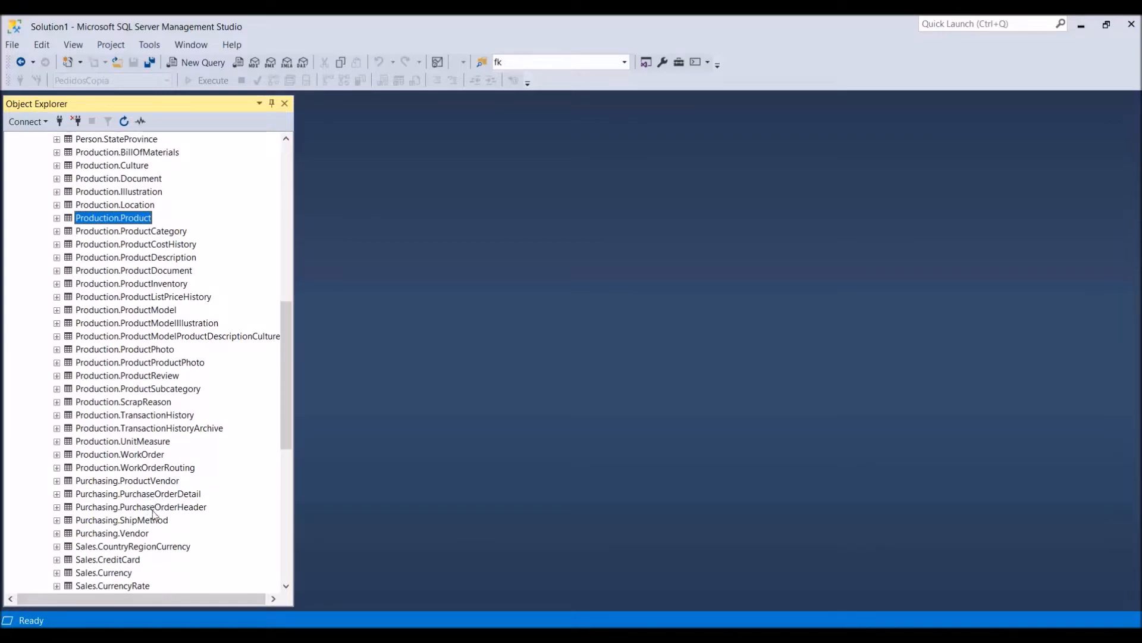
click(156, 509)
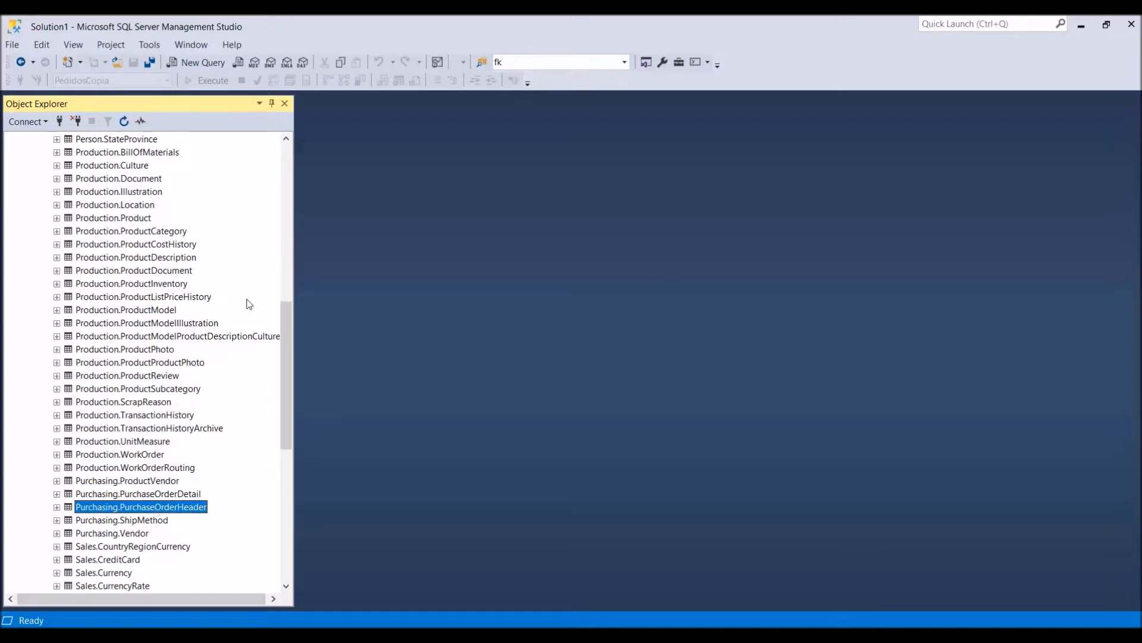
Start the Export Data wizard for the Pedidos database and continue past its welcome page
scroll(198, 259, up, 11)
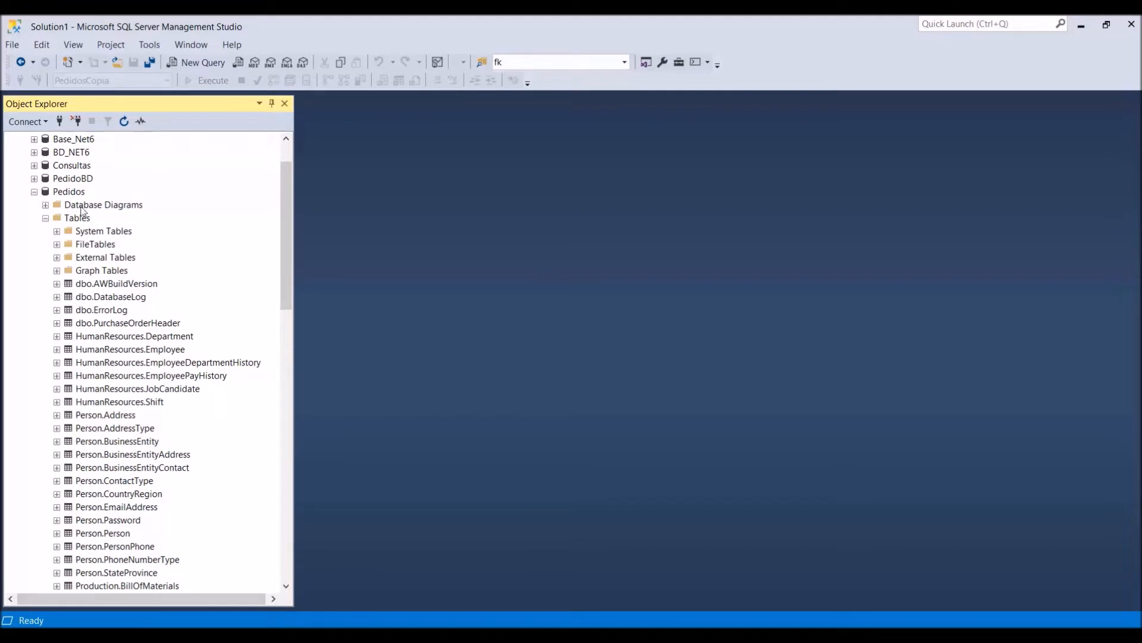
right_click(68, 191)
key(Escape)
right_click(73, 193)
mouse_move(133, 247)
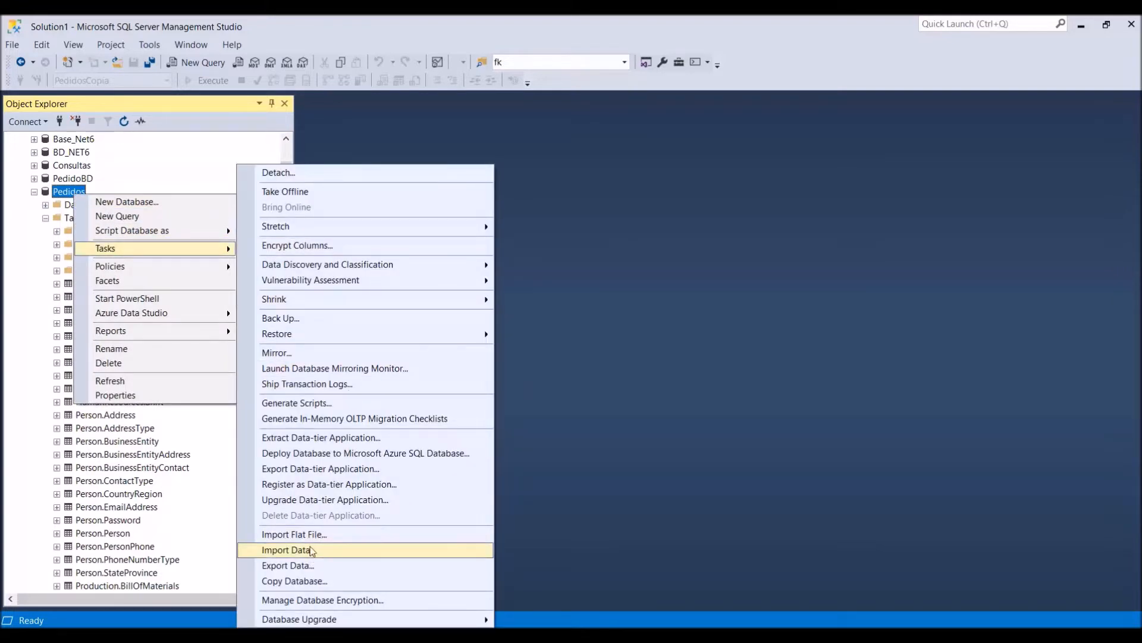
click(313, 564)
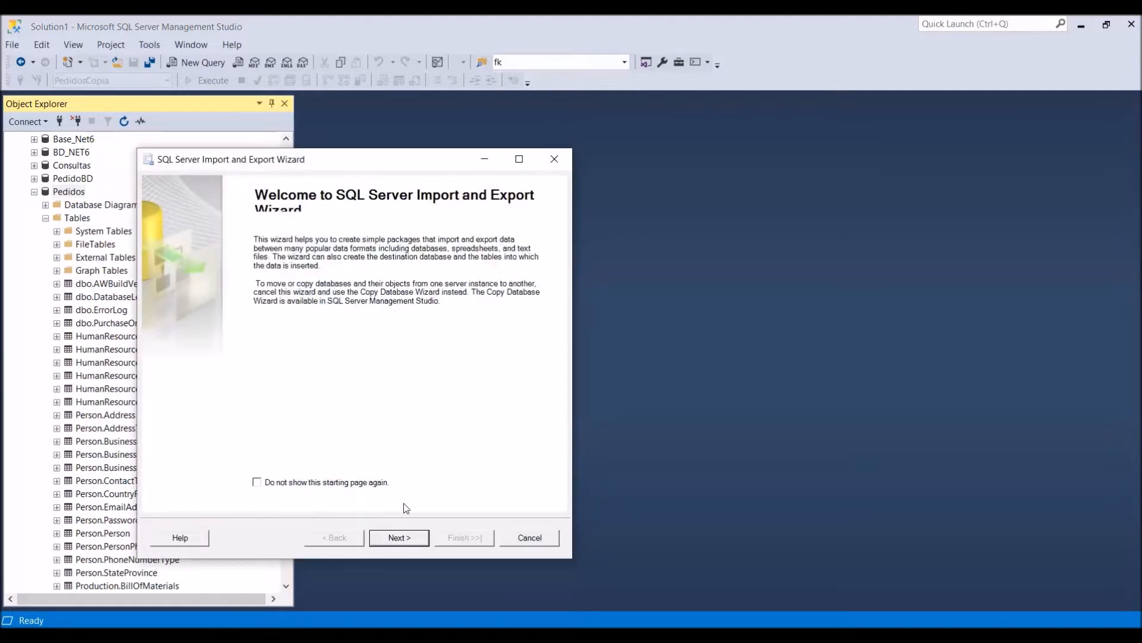
click(399, 537)
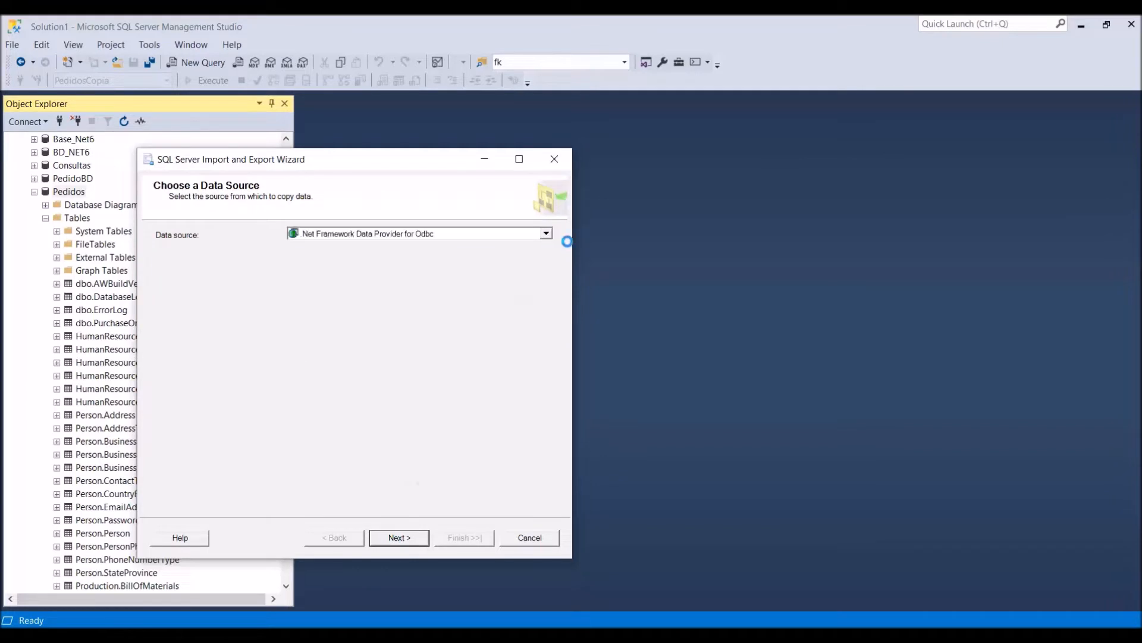
Choose Microsoft OLE DB Driver for SQL Server as the data source and open its connection properties
click(546, 234)
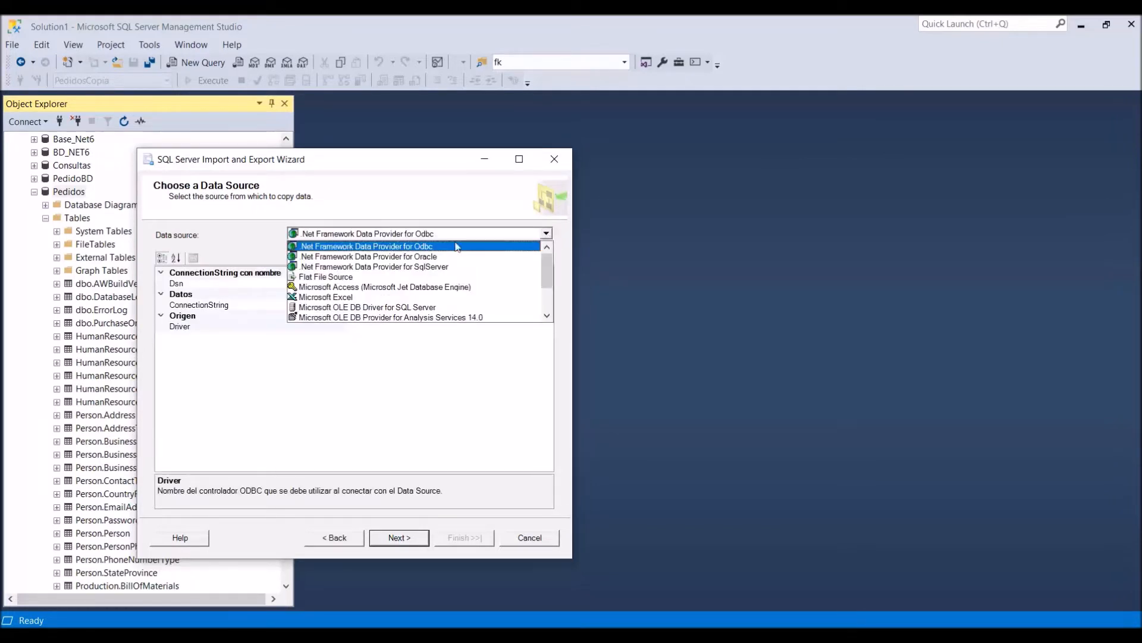
click(385, 307)
click(514, 283)
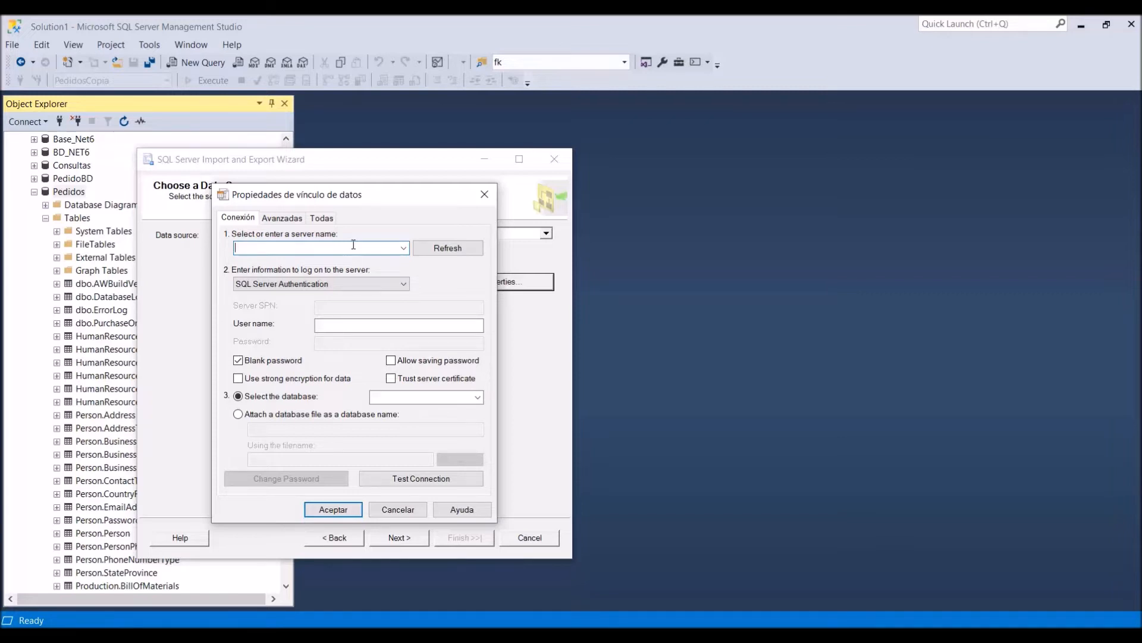
Configure the source connection with server name ".", Windows Authentication and the Pedidos database
click(366, 285)
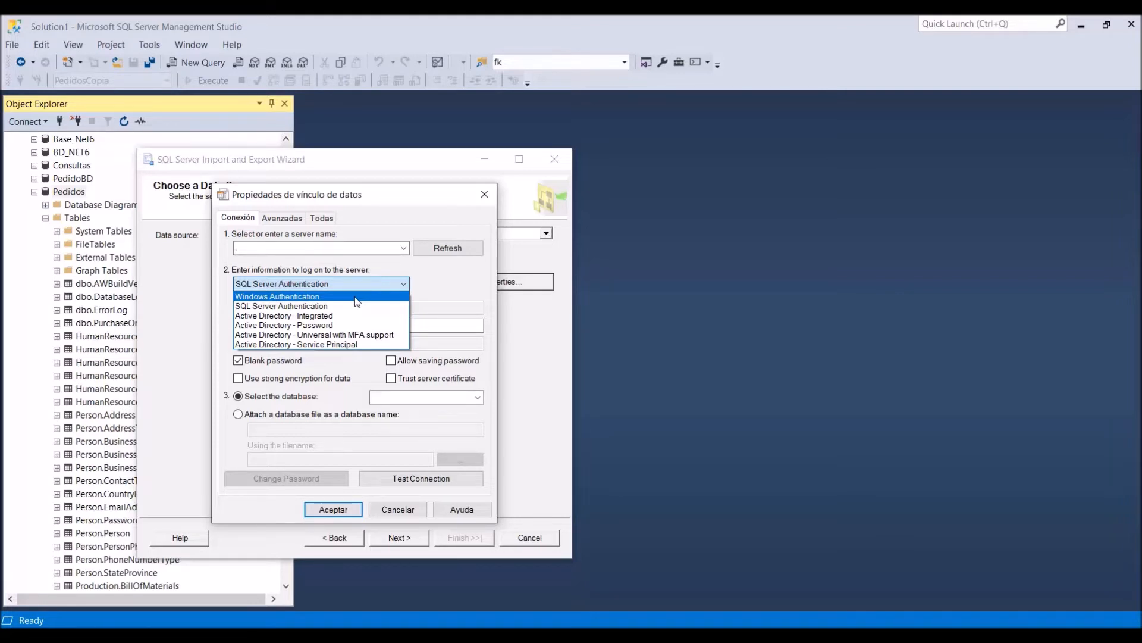
click(356, 297)
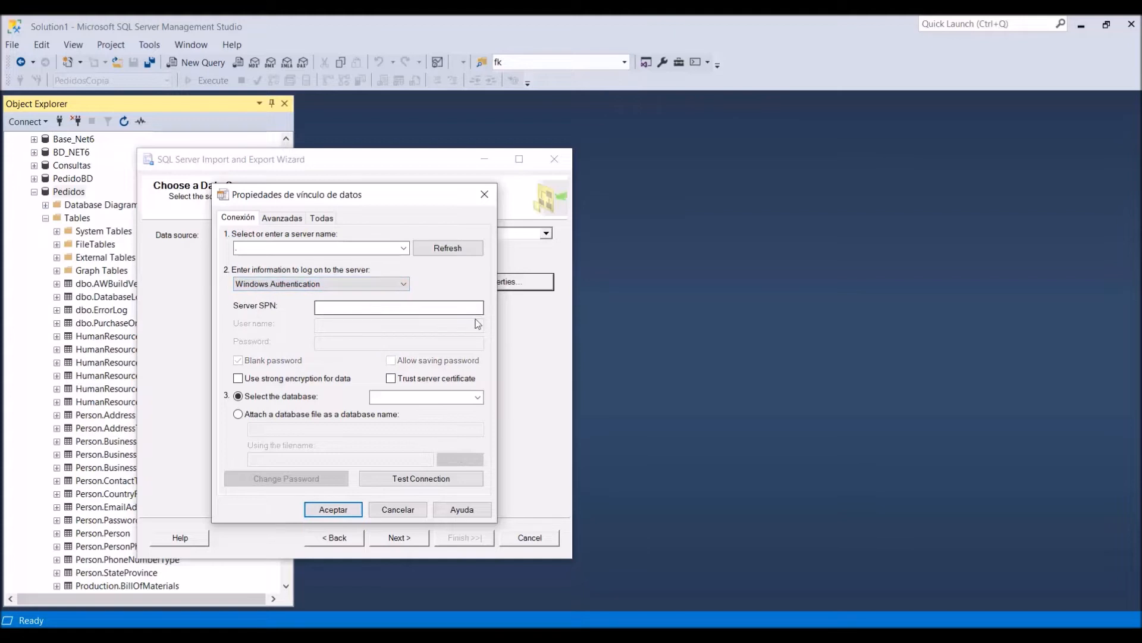
click(477, 397)
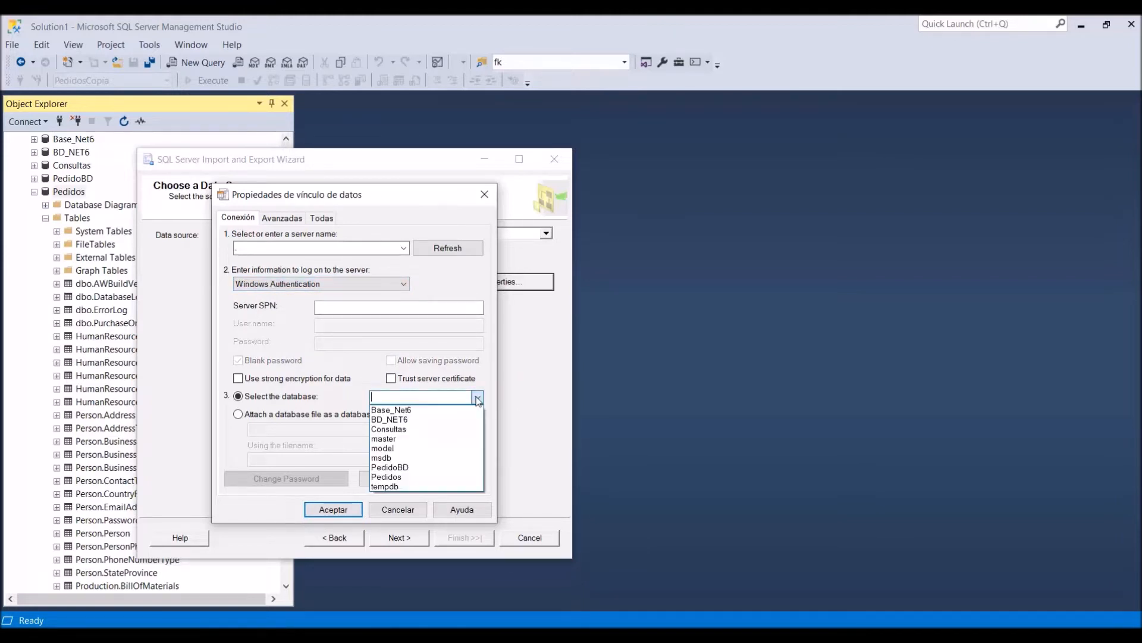
click(421, 477)
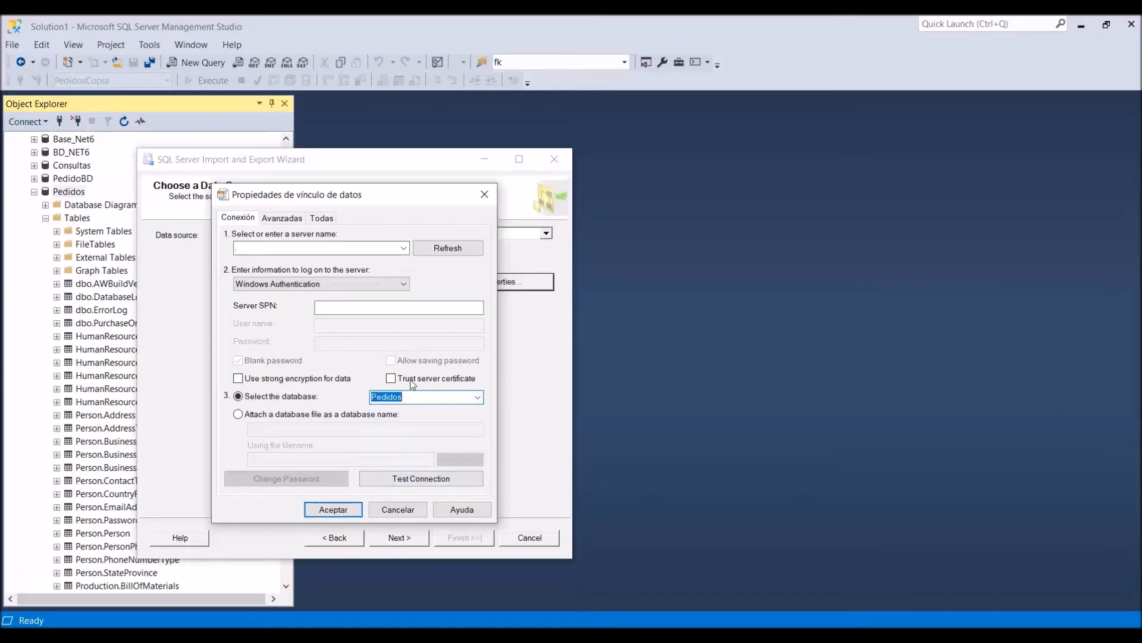
Test the source connection and accept the data link properties
click(423, 483)
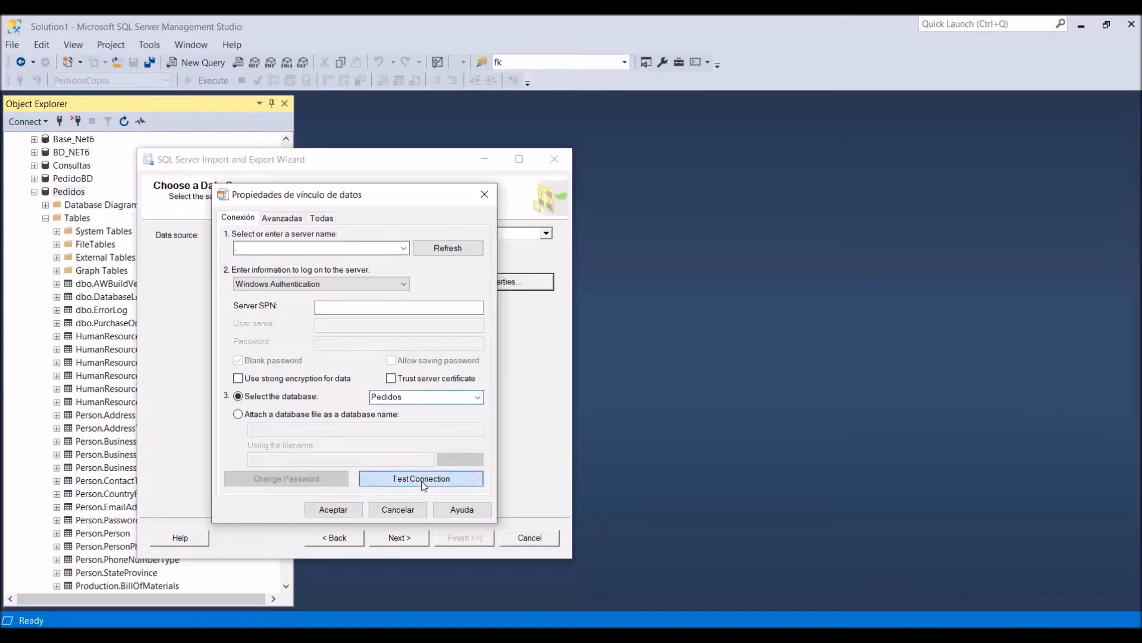
click(627, 383)
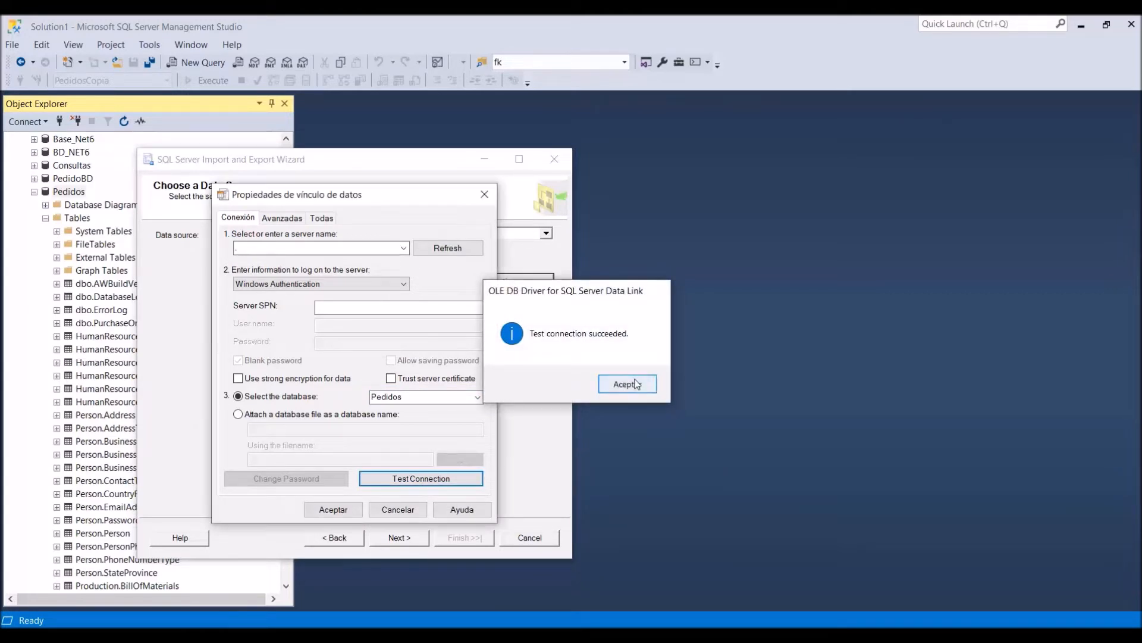
click(356, 507)
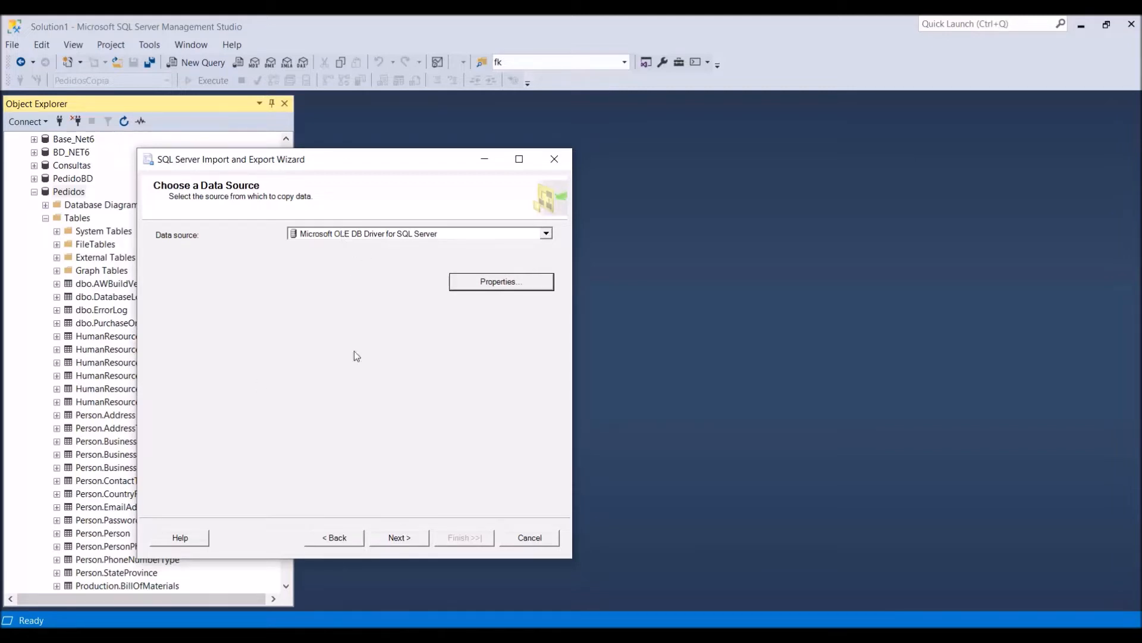
Continue to the destination page and choose Microsoft Excel as the export destination
click(399, 537)
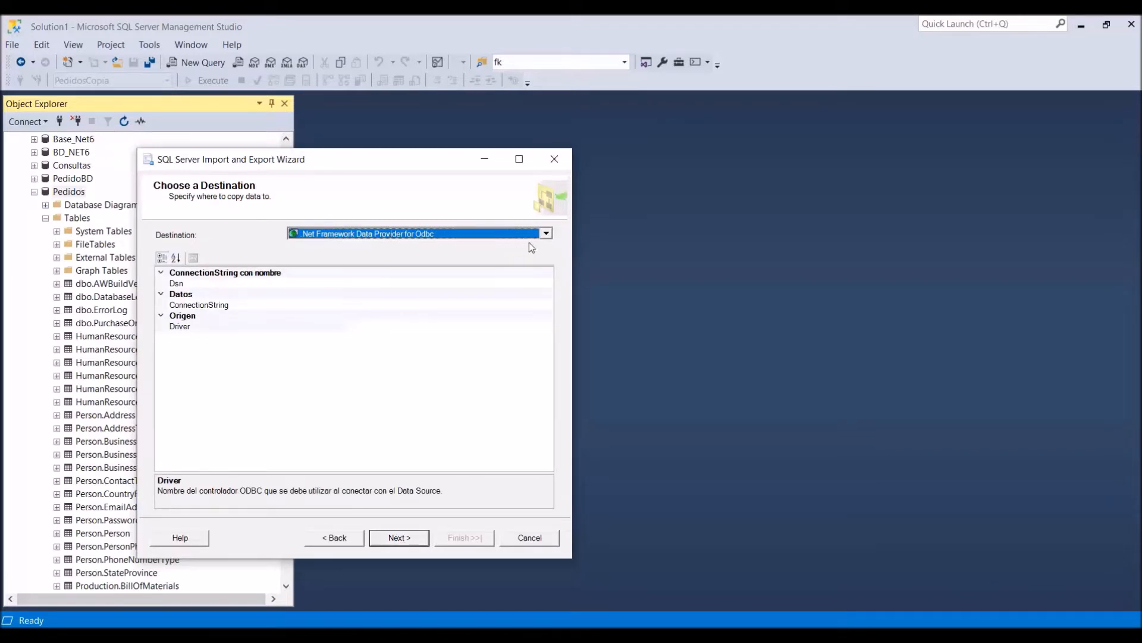
click(546, 233)
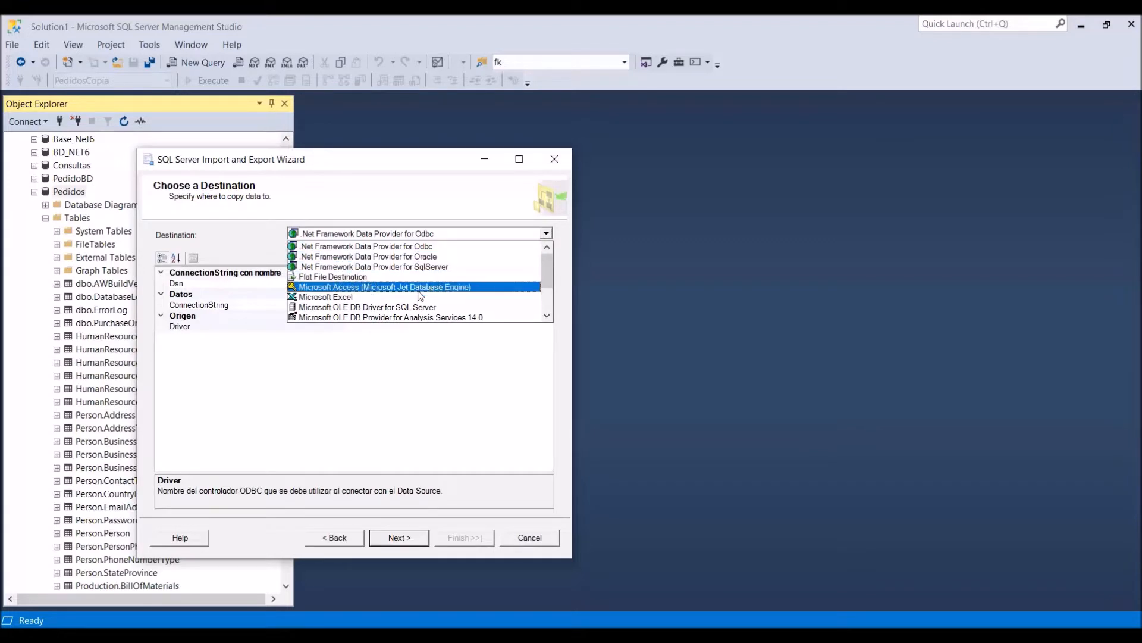
click(397, 300)
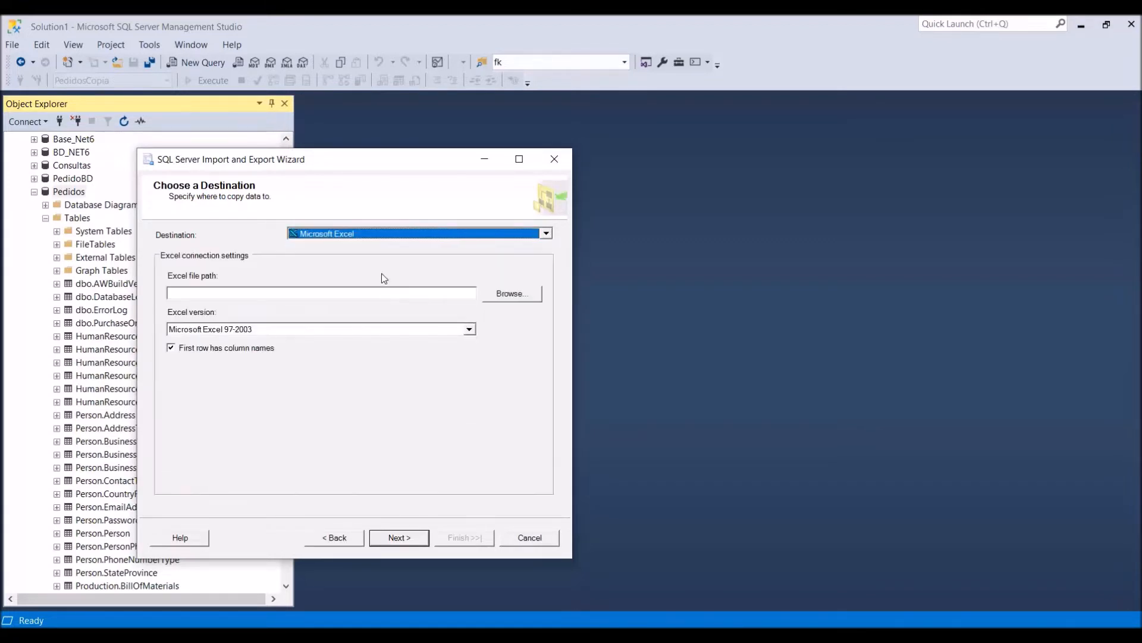
click(508, 297)
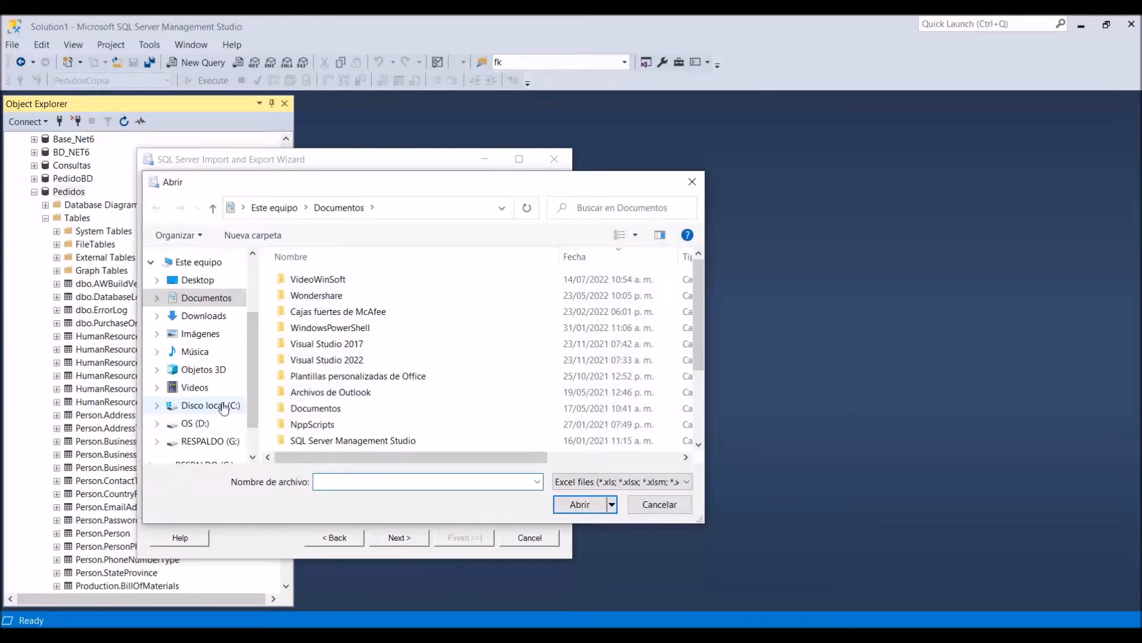
click(223, 407)
scroll(334, 372, down, 1)
click(338, 380)
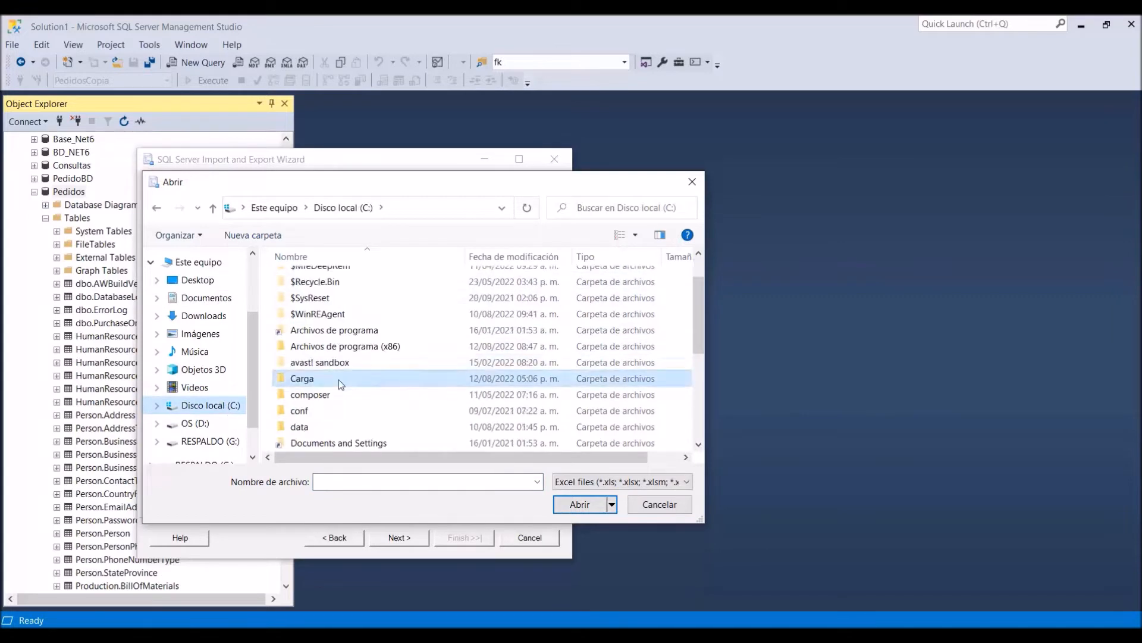
double_click(338, 380)
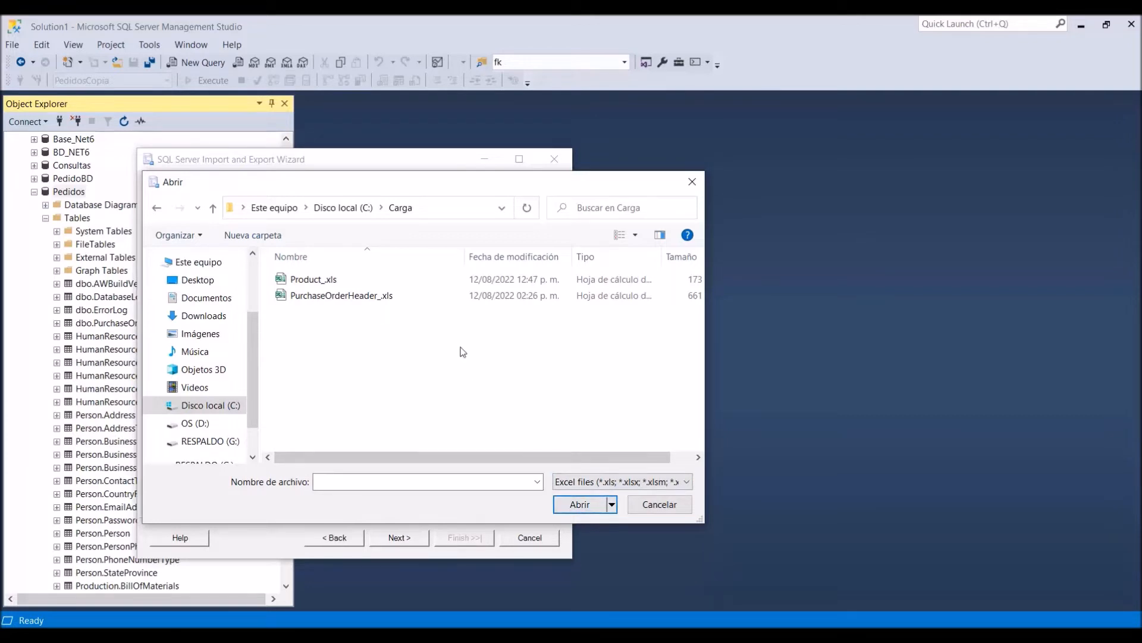
click(661, 505)
Set the destination Excel file path to c:\carga\Product.xls and continue to the table copy or query page
click(309, 290)
text(c:\)
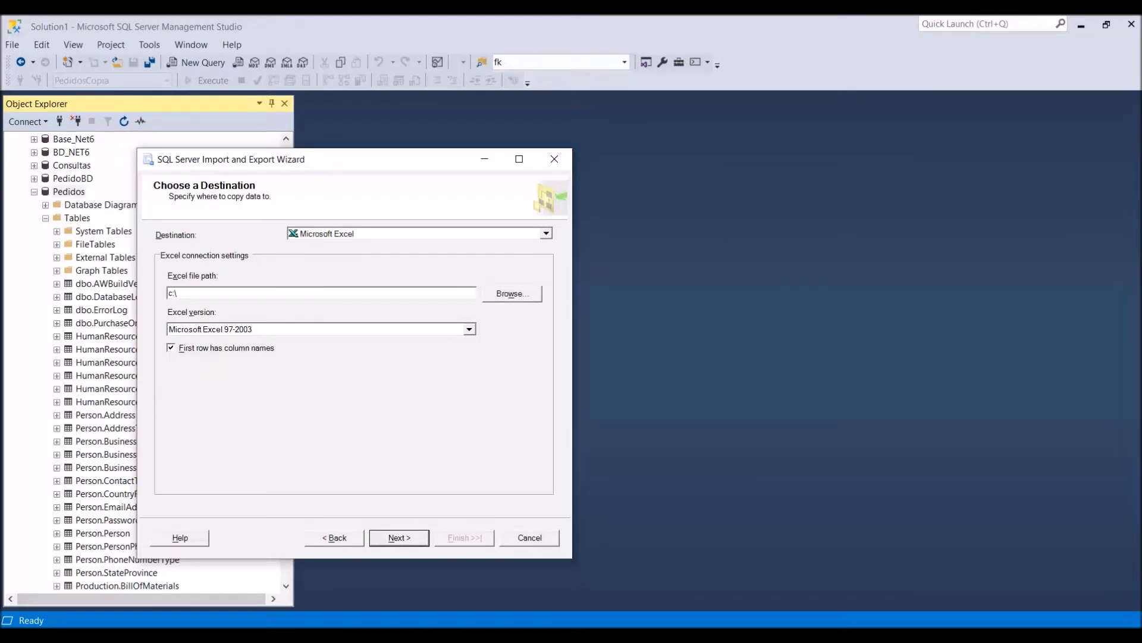
text(carg)
key(alt+Tab)
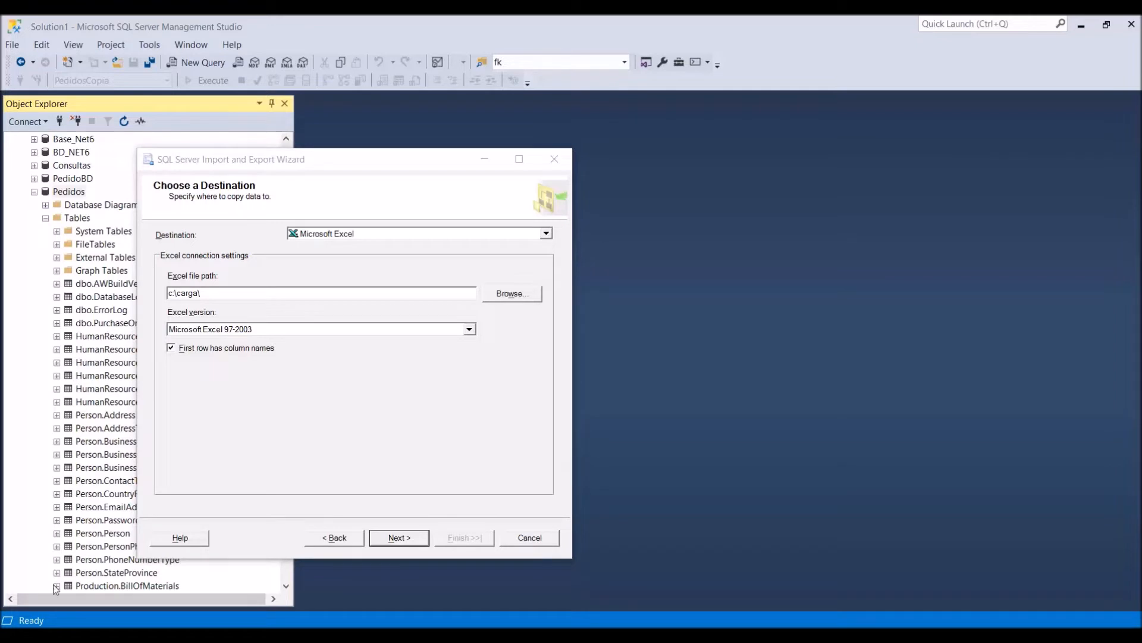
click(245, 292)
text(Pr)
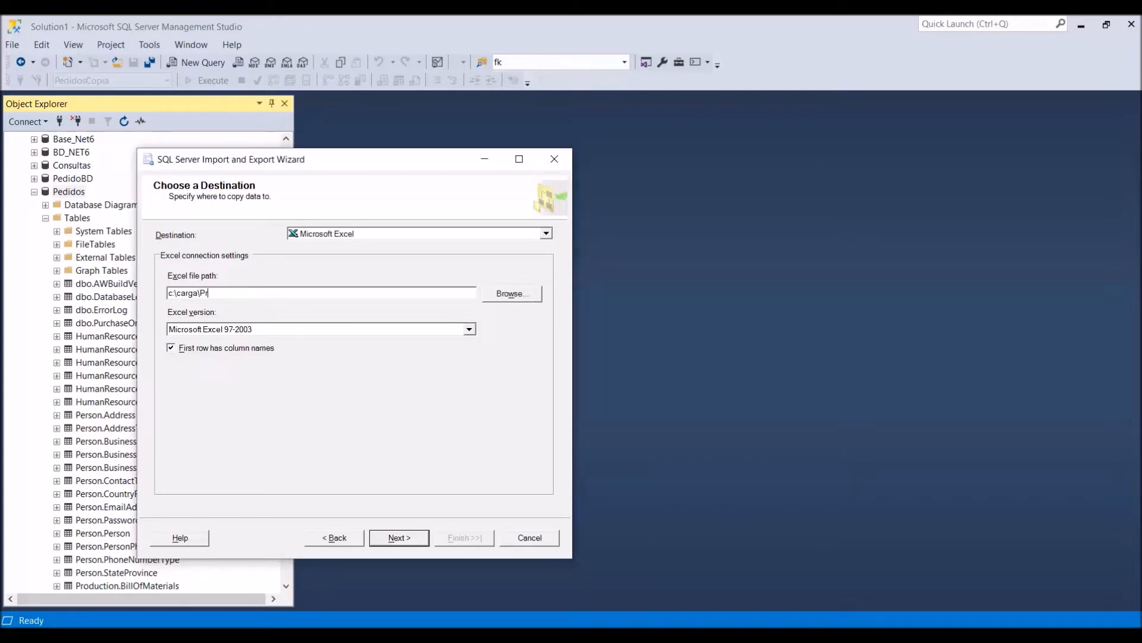
text(oduct.xls)
click(416, 537)
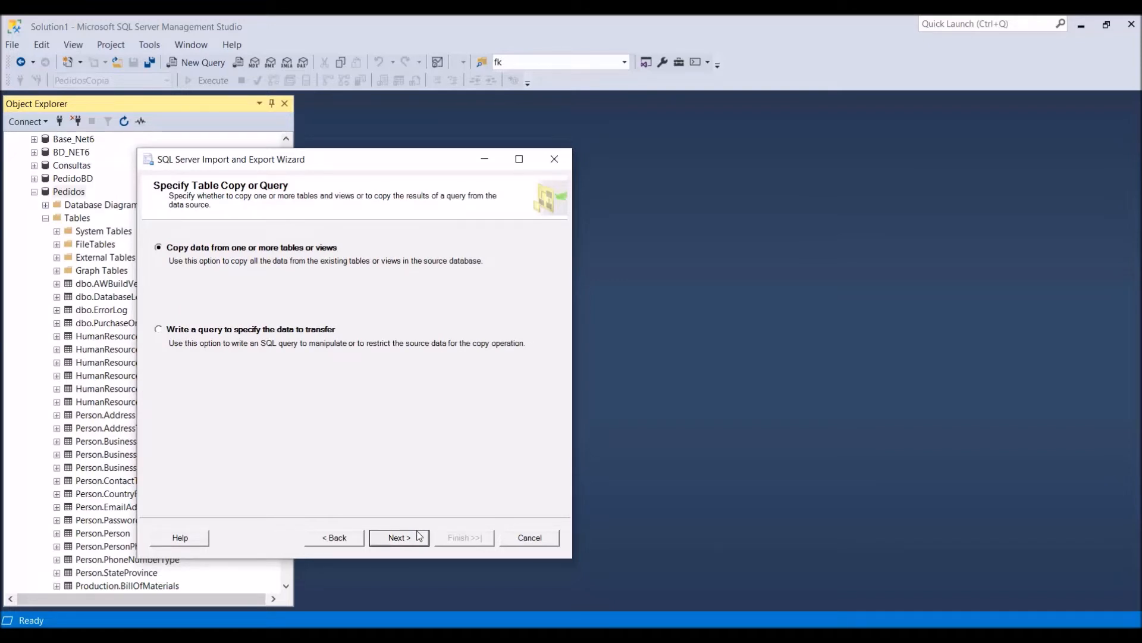
Keep copying data from tables or views and select [Production].[Product] as the source table to export
click(418, 536)
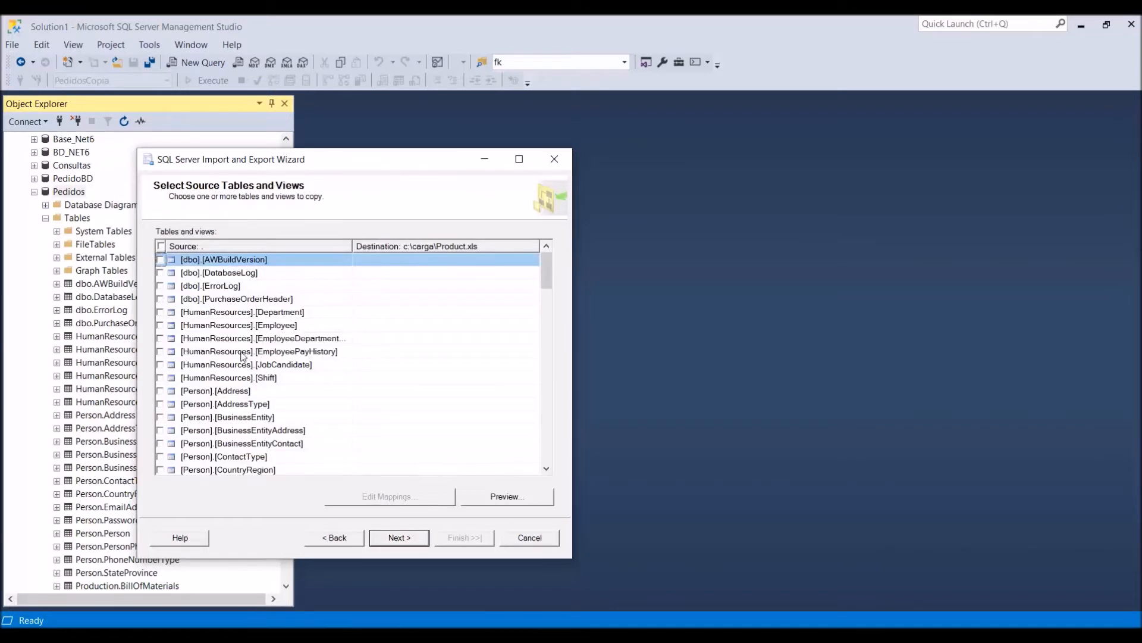
scroll(243, 356, down, 10)
scroll(230, 394, up, 2)
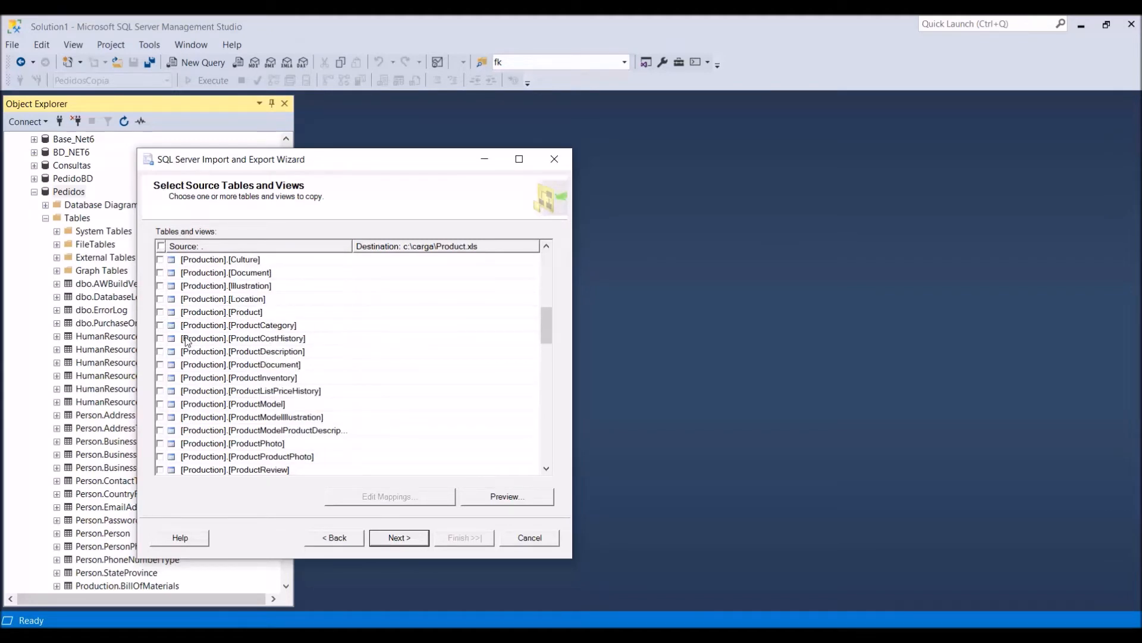
click(161, 312)
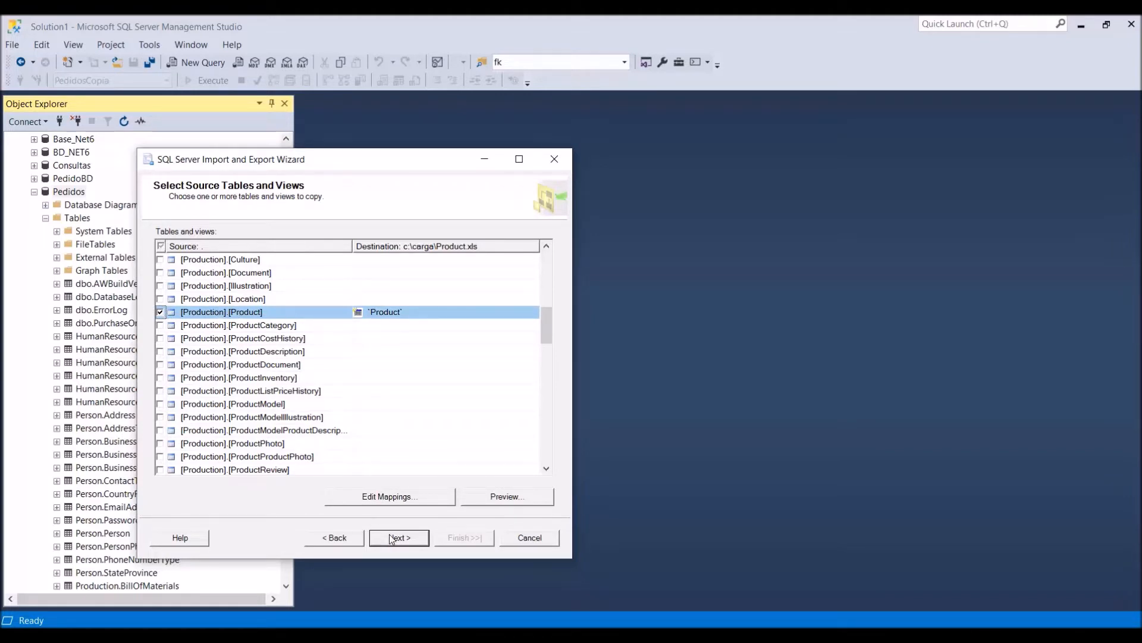
Examine the column mappings of the [Production].[Product] table, including the Weight column's data type, leaving them as they are
click(409, 498)
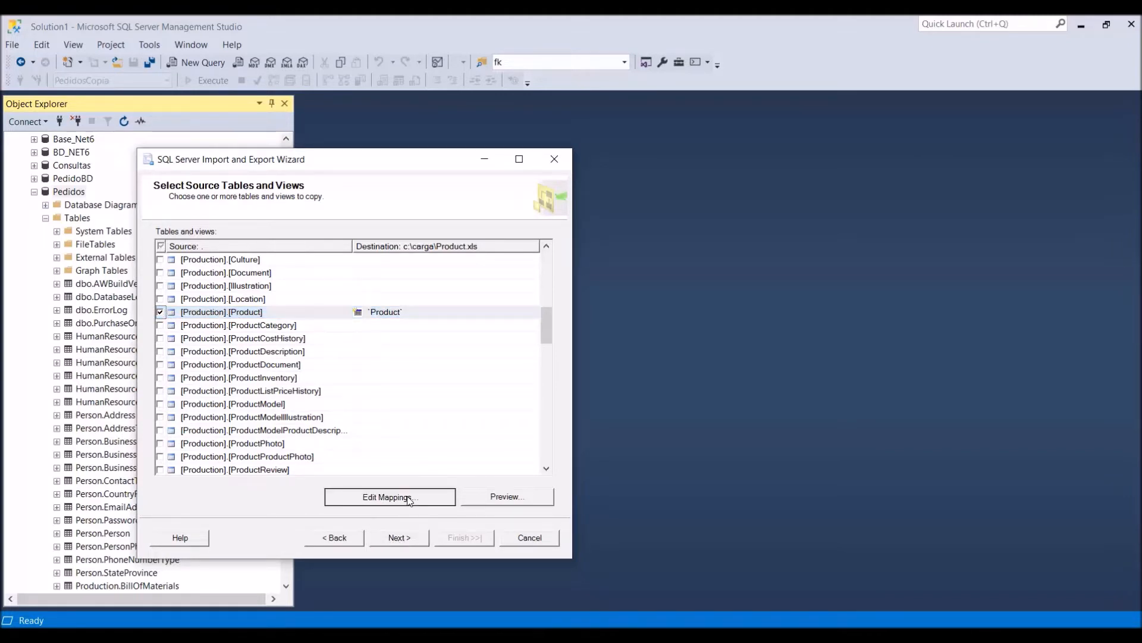
scroll(365, 419, down, 1)
scroll(362, 416, down, 2)
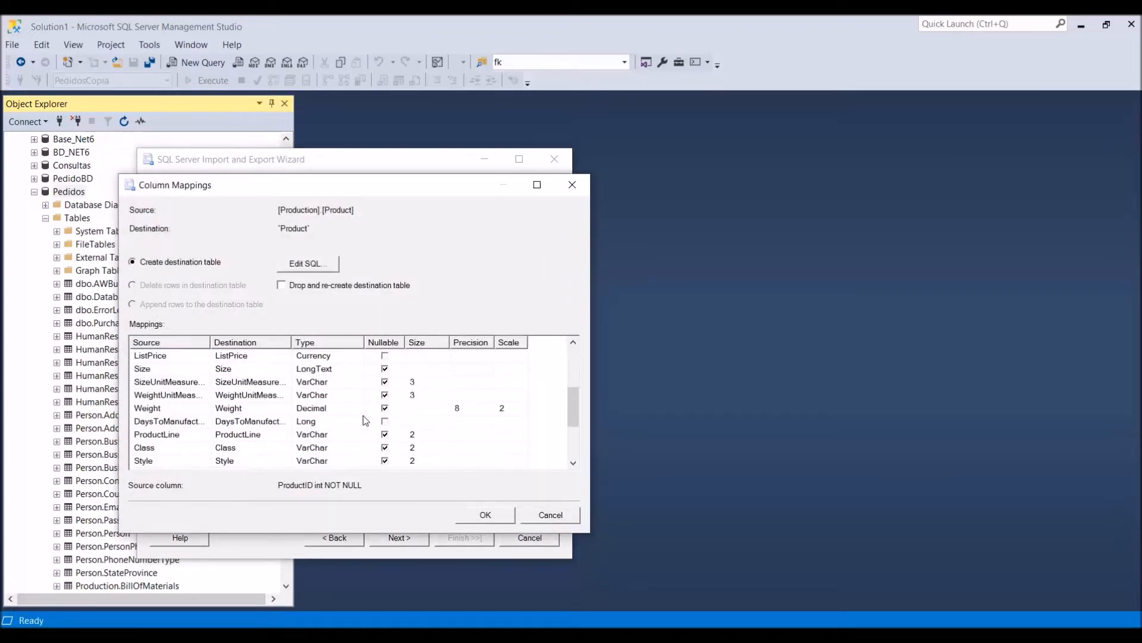
scroll(363, 415, down, 1)
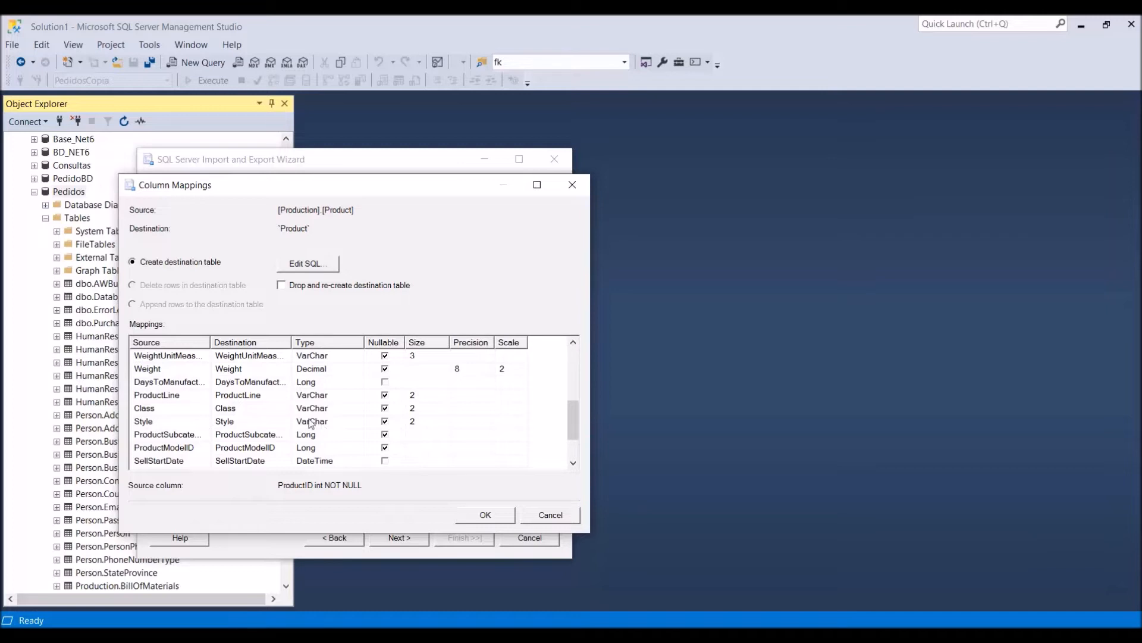
click(355, 370)
click(355, 371)
click(357, 370)
click(357, 370)
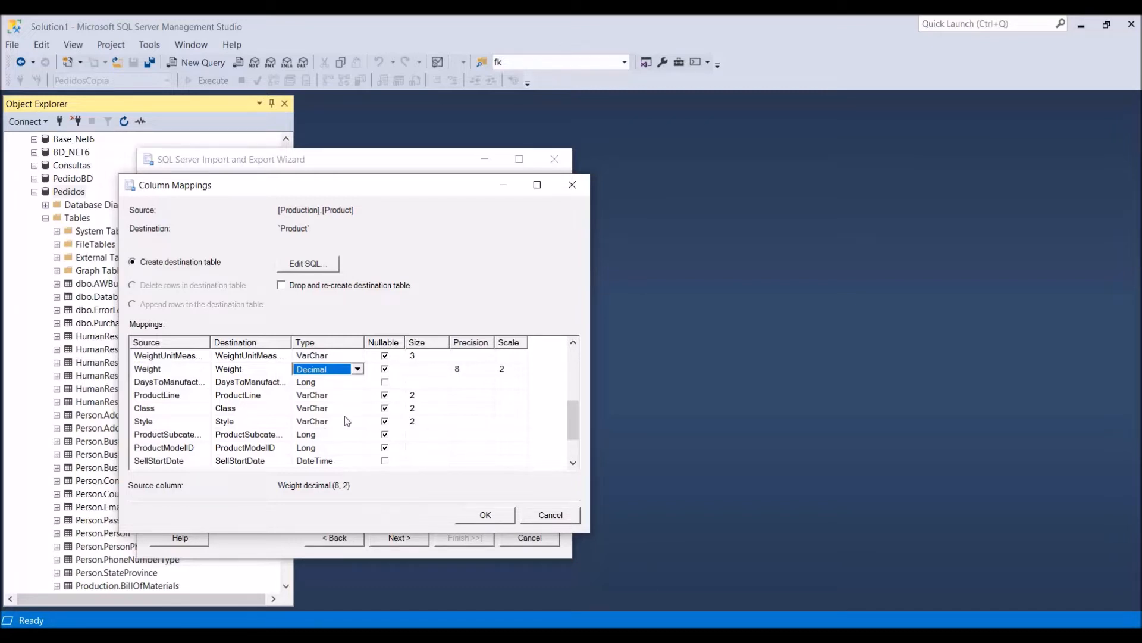
click(570, 515)
click(417, 497)
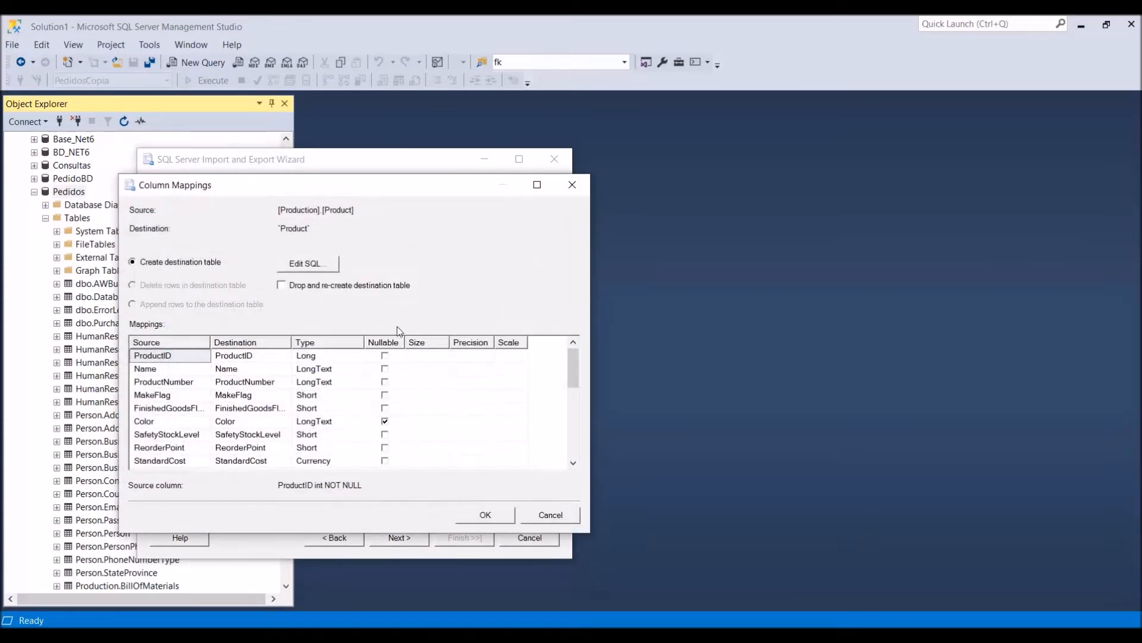
click(572, 517)
Preview the [Production].[Product] source data across its columns and close the preview
click(535, 500)
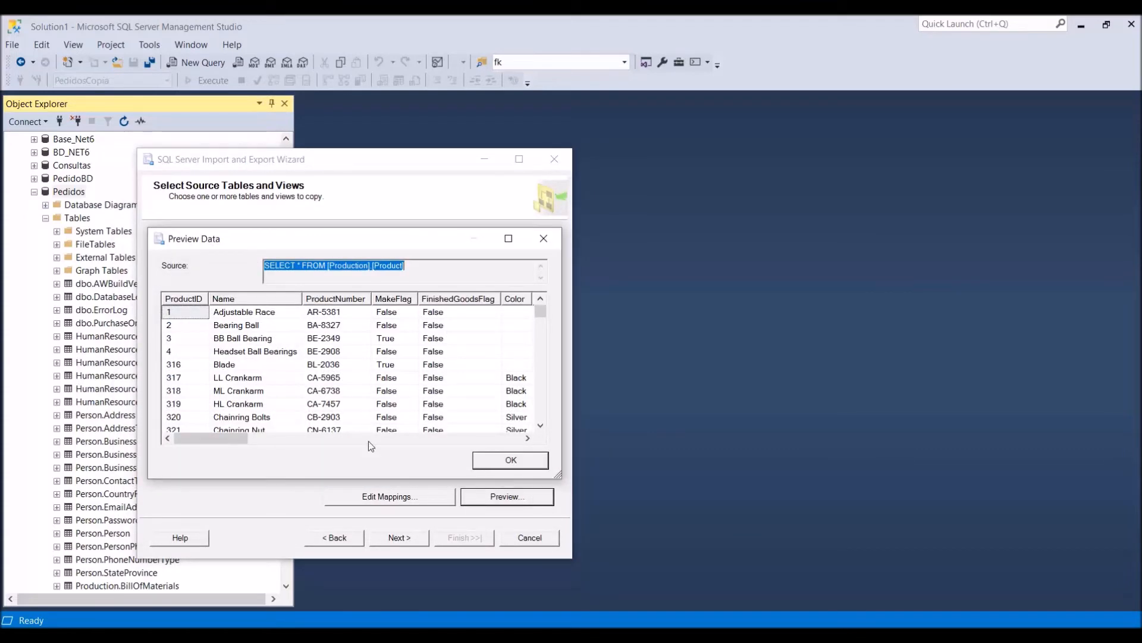
mouse_move(202, 436)
mouse_down()
mouse_move(505, 463)
mouse_move(190, 431)
mouse_up()
click(504, 466)
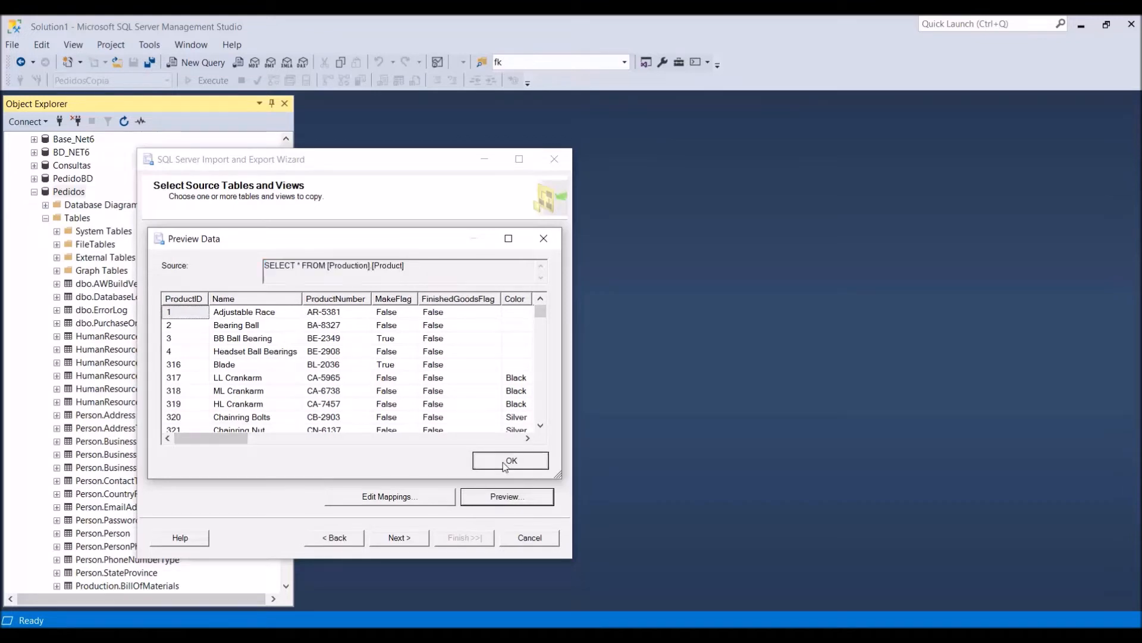
Accept the data type mapping, run the Product export immediately without saving an SSIS package, and close the wizard
click(402, 538)
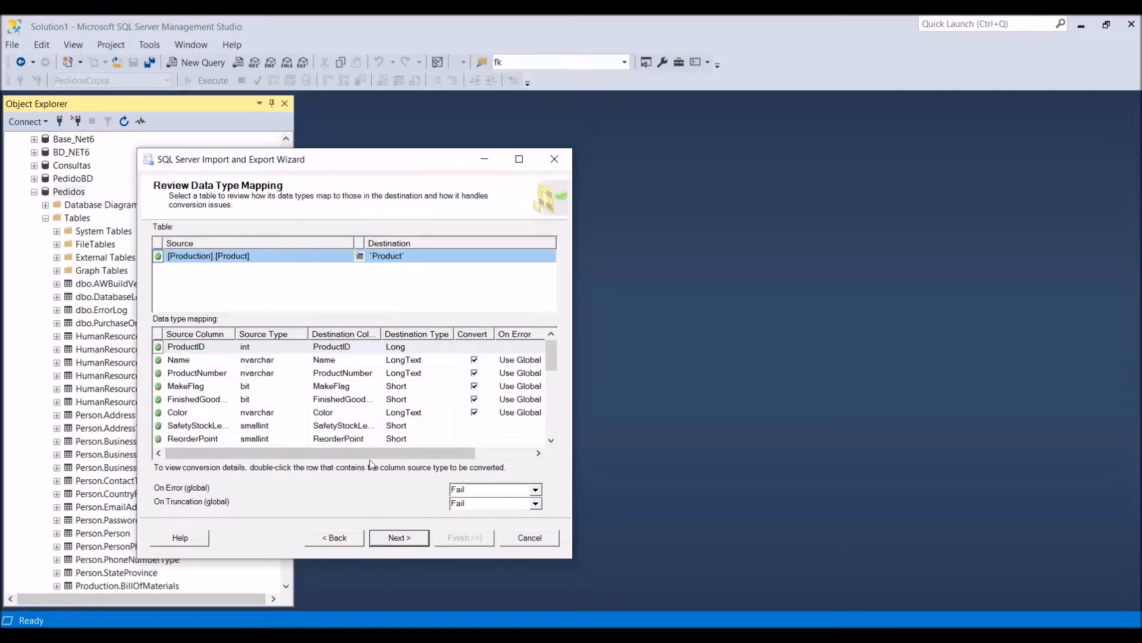
drag(409, 452, 271, 438)
click(400, 538)
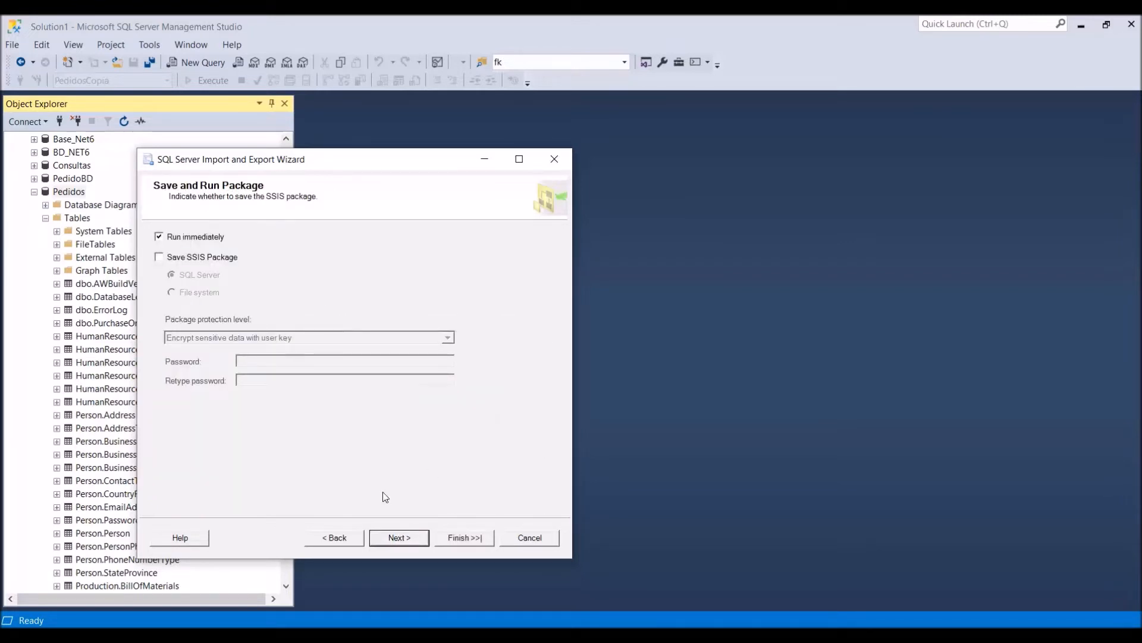
click(399, 536)
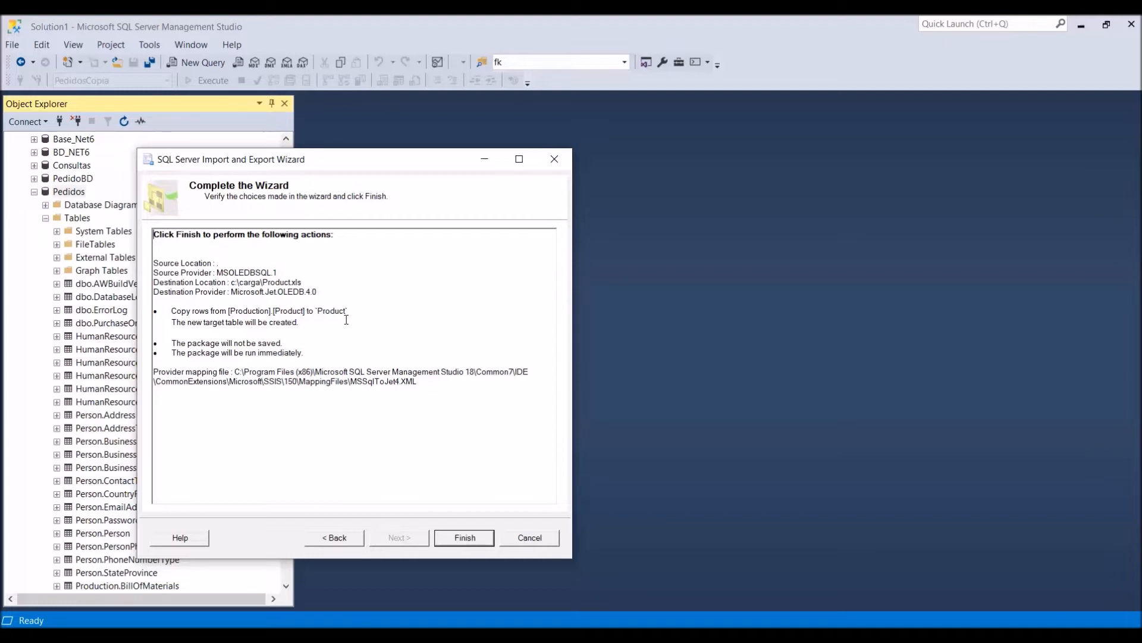
click(456, 538)
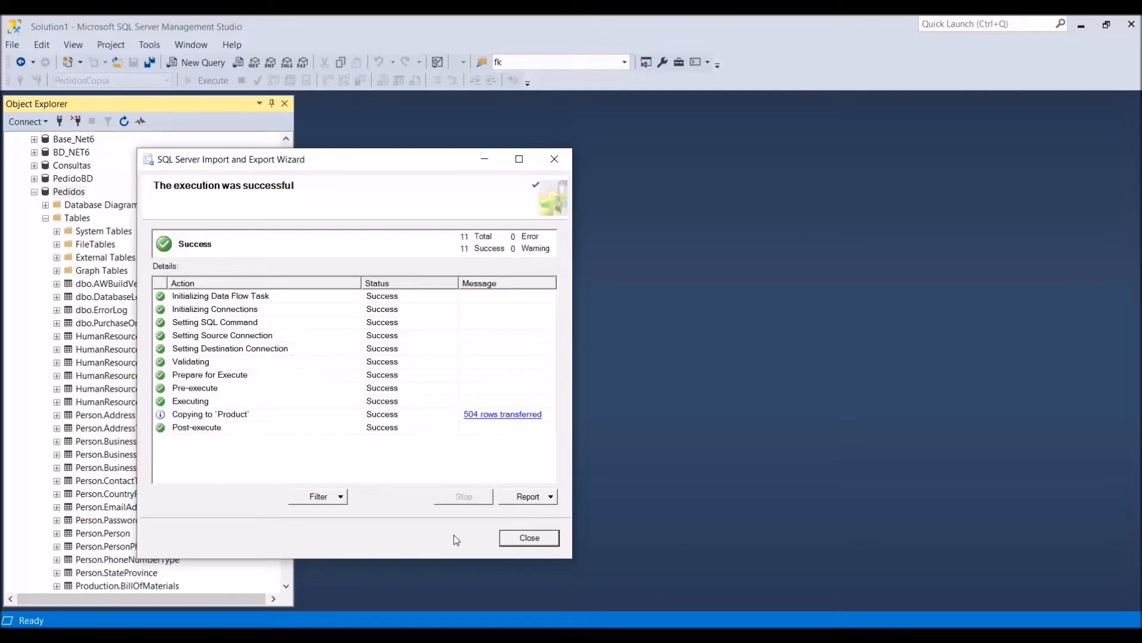
click(529, 538)
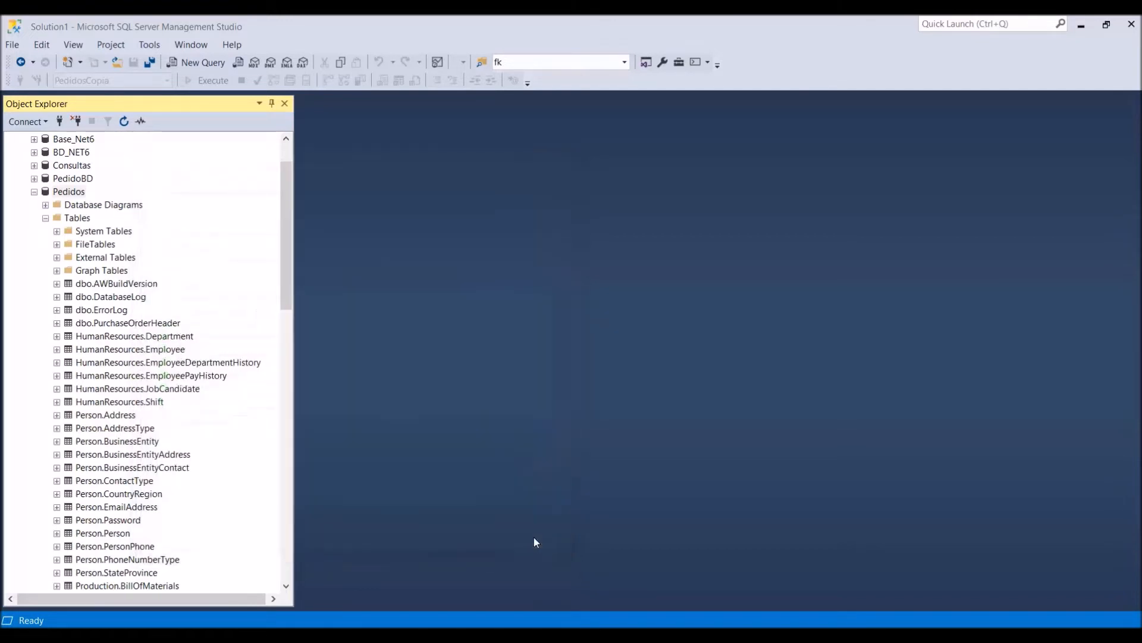
Start a new data export from the Pedidos database with Microsoft OLE DB Driver for SQL Server as the data source
right_click(68, 191)
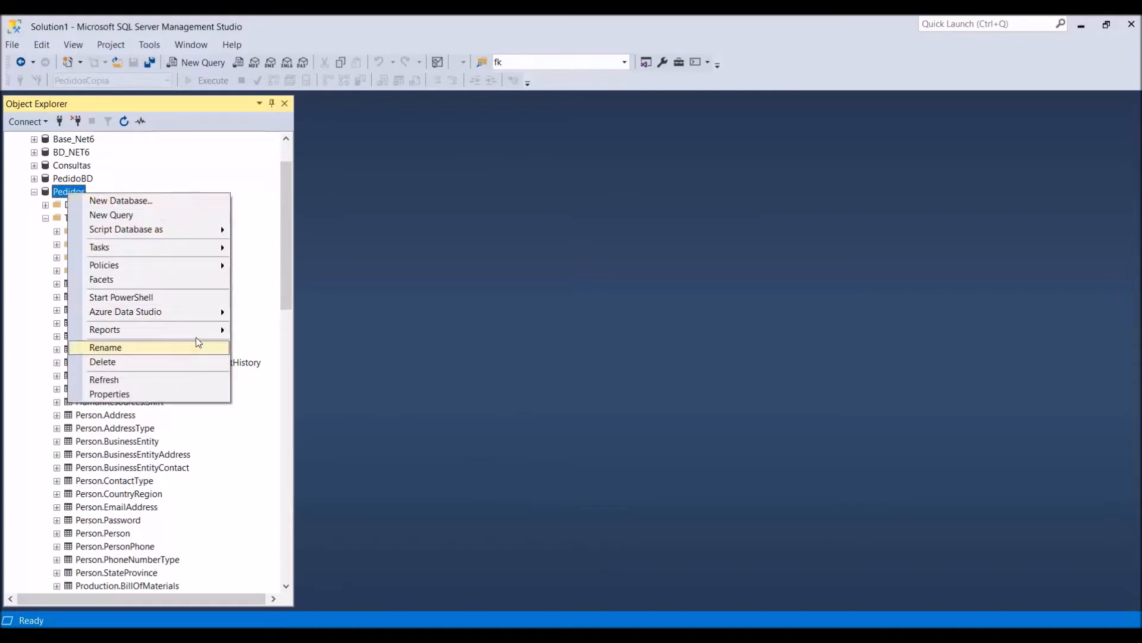
mouse_move(205, 248)
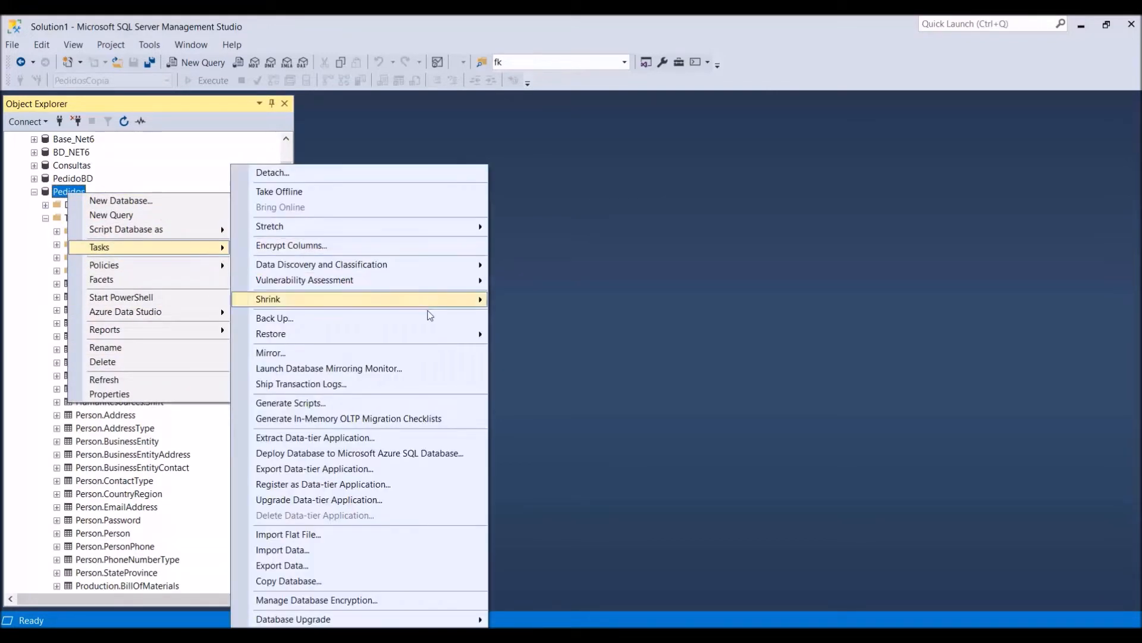
click(316, 565)
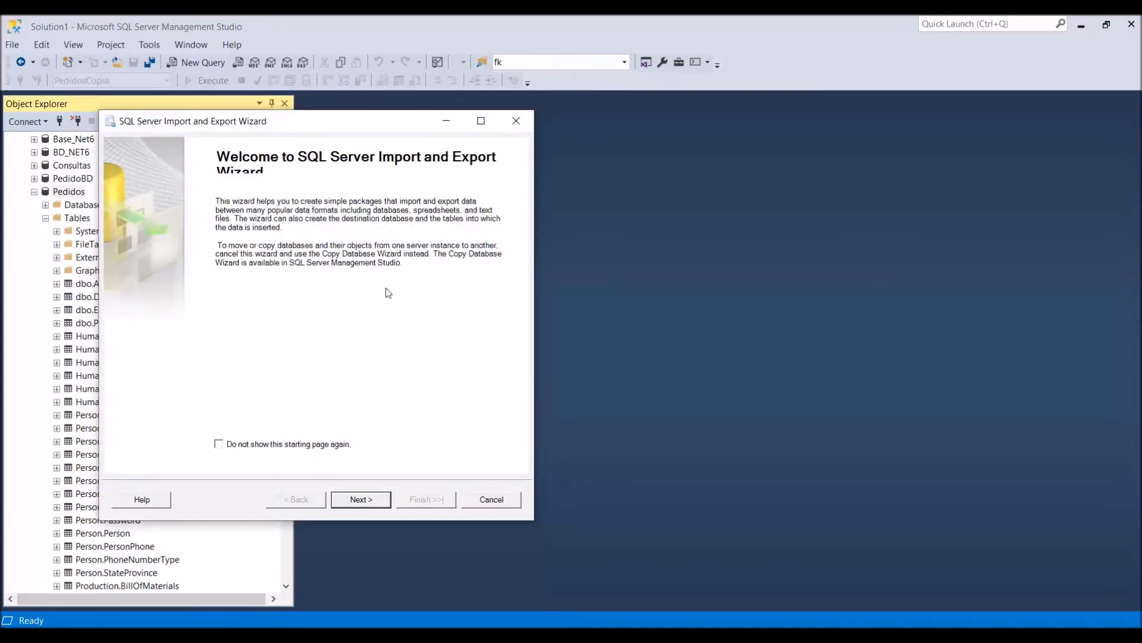
click(370, 500)
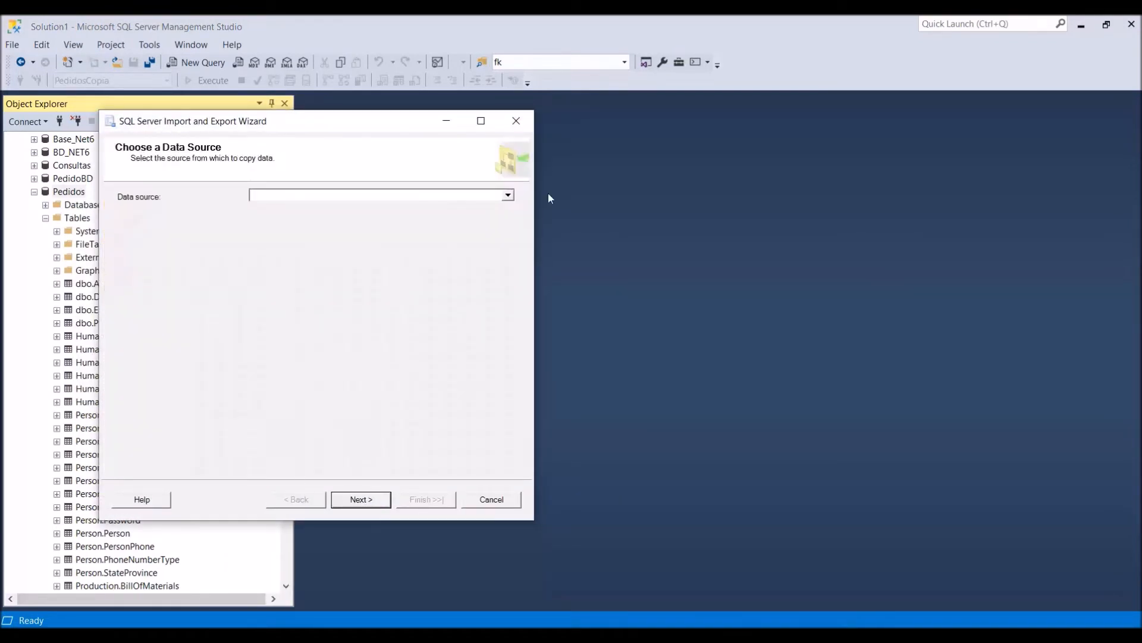
click(509, 196)
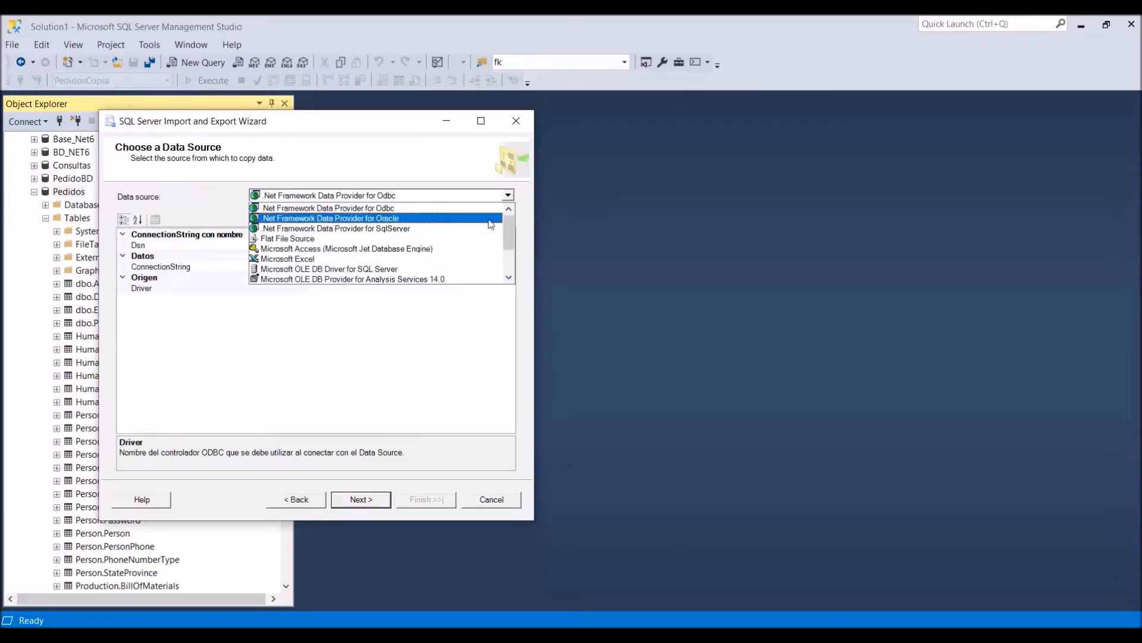
click(429, 268)
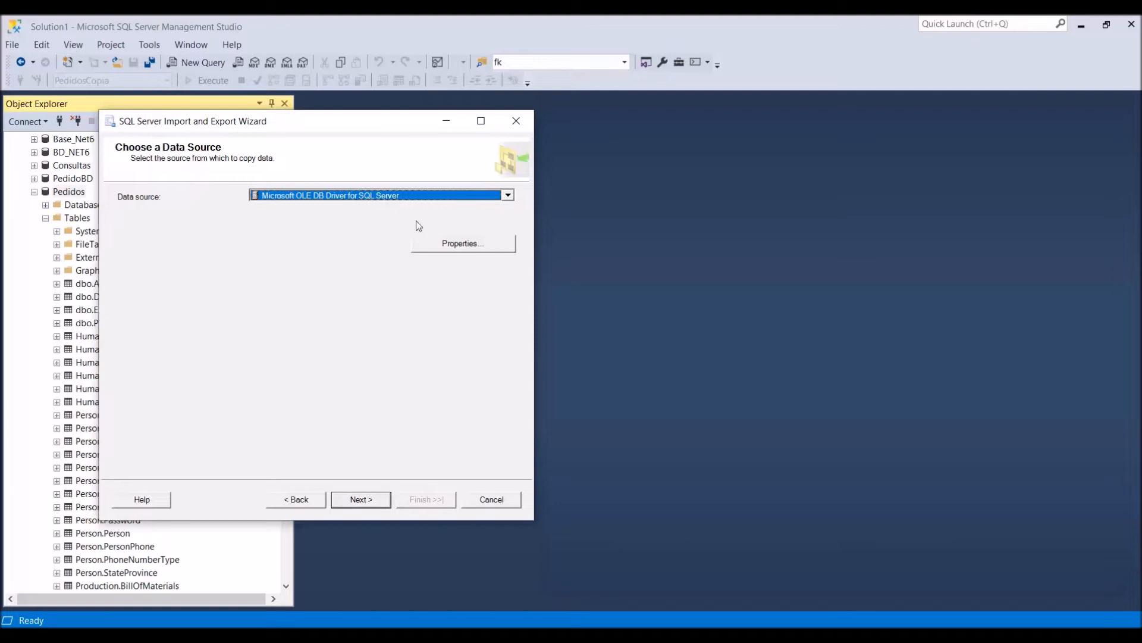
Set the source connection properties to server ".", Windows Authentication and the Pedidos database
click(441, 244)
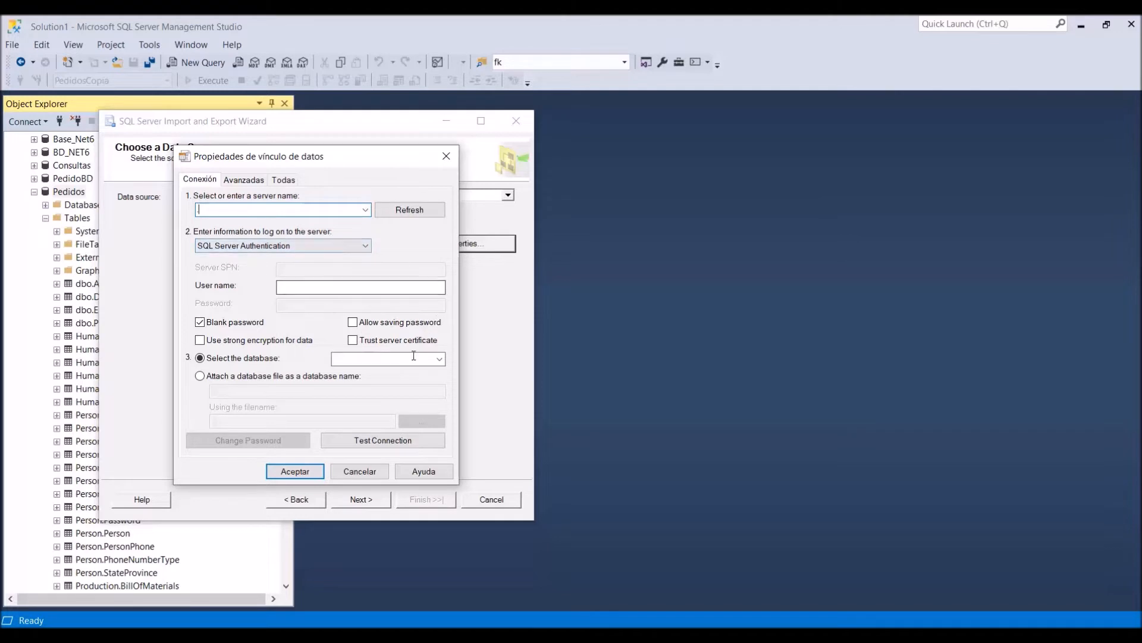
click(346, 250)
click(297, 260)
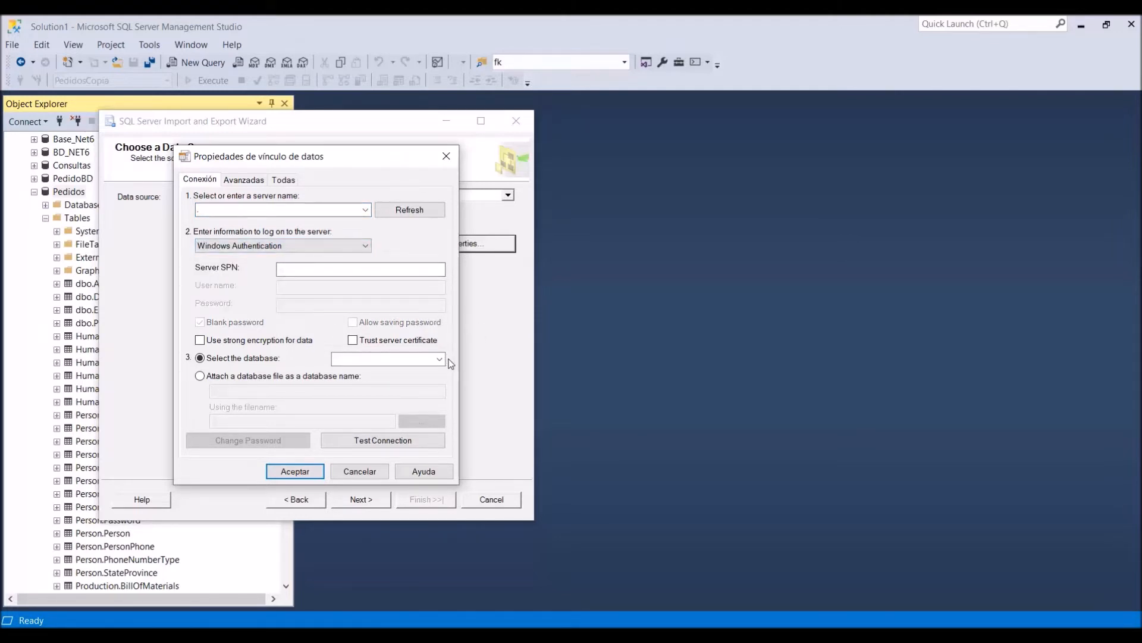
click(440, 359)
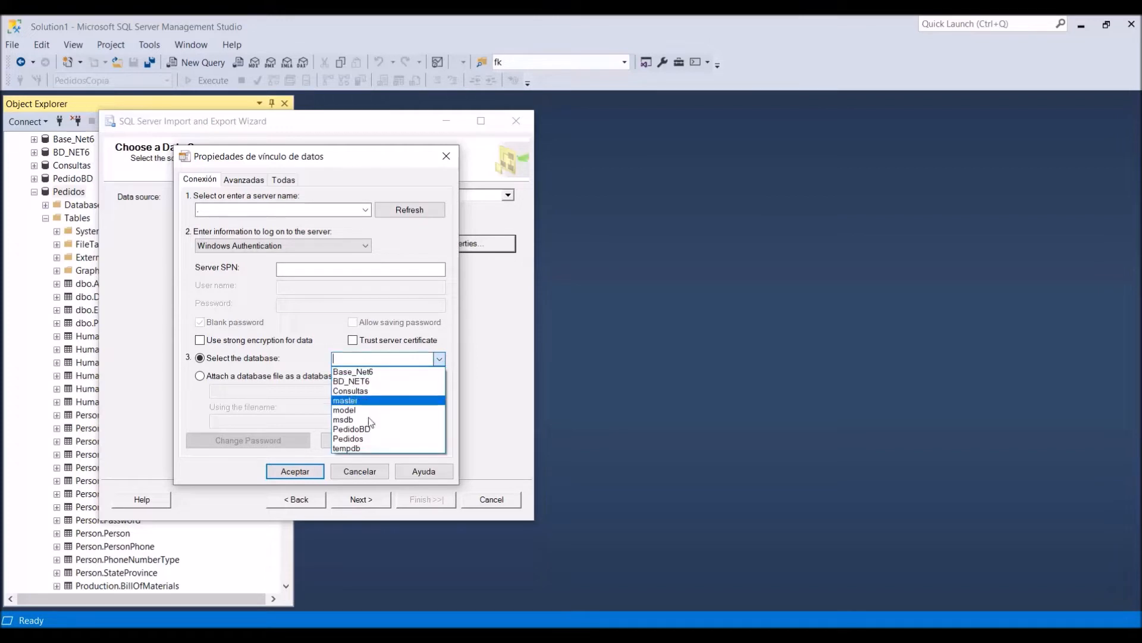
click(369, 439)
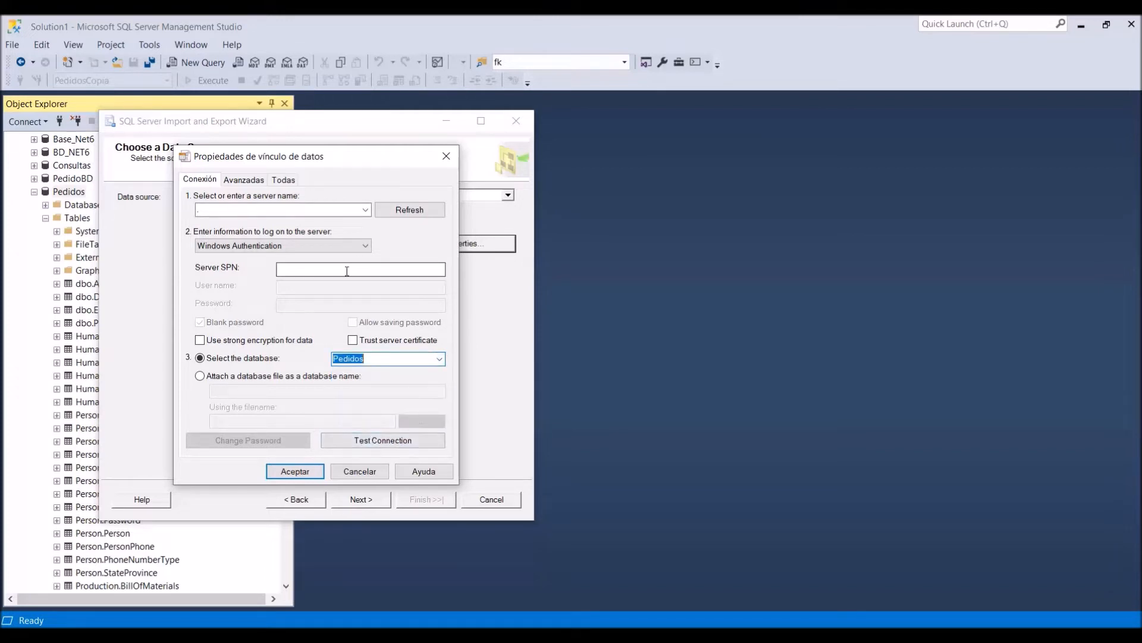
Test the connection to the Pedidos database and accept the data link properties
click(356, 438)
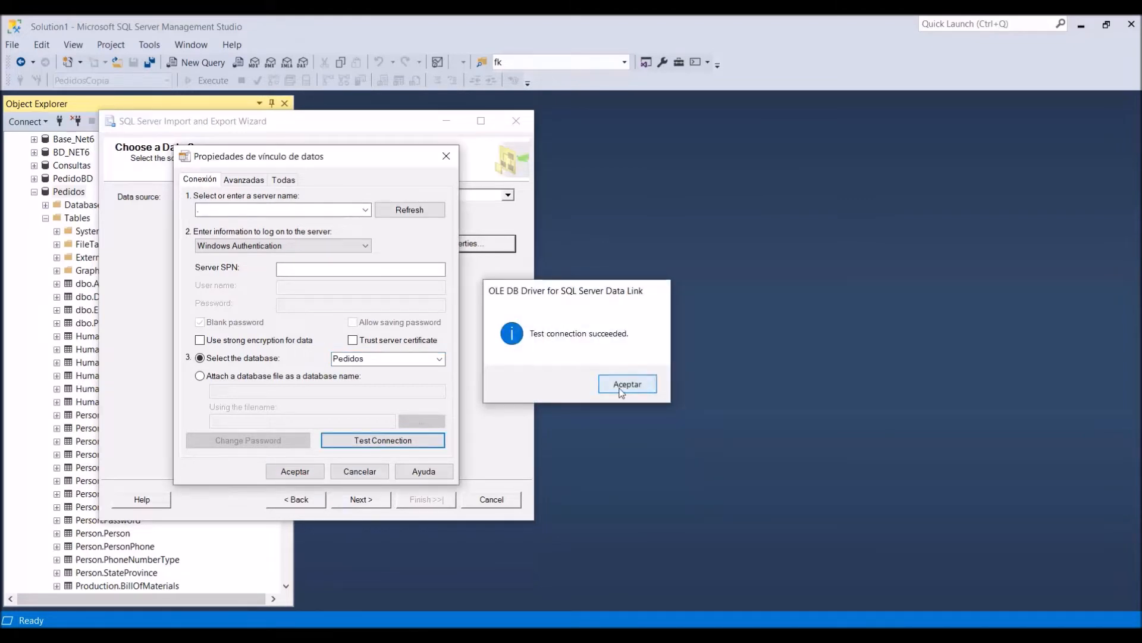
click(625, 387)
click(295, 470)
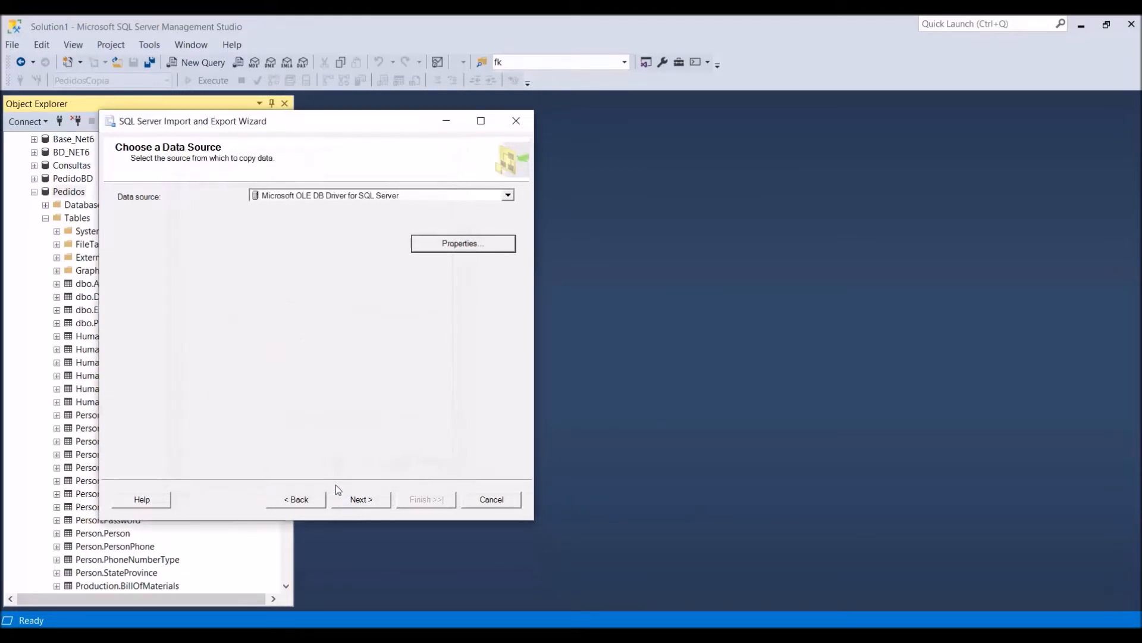
Move on to the destination page and choose Microsoft Excel as the destination of this second export
click(370, 500)
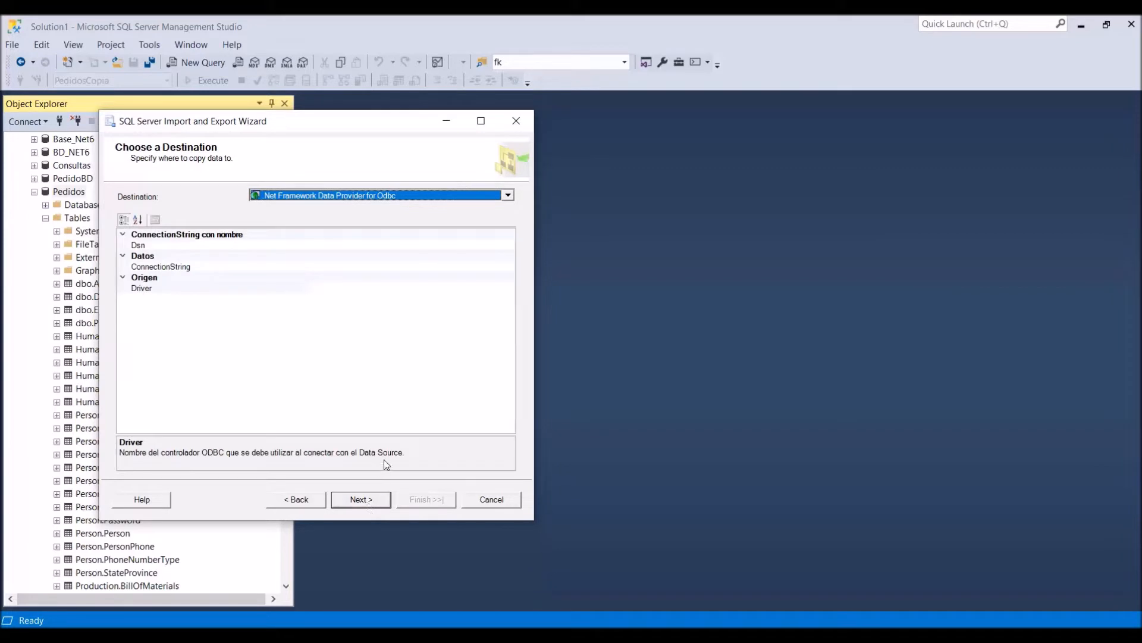
click(436, 196)
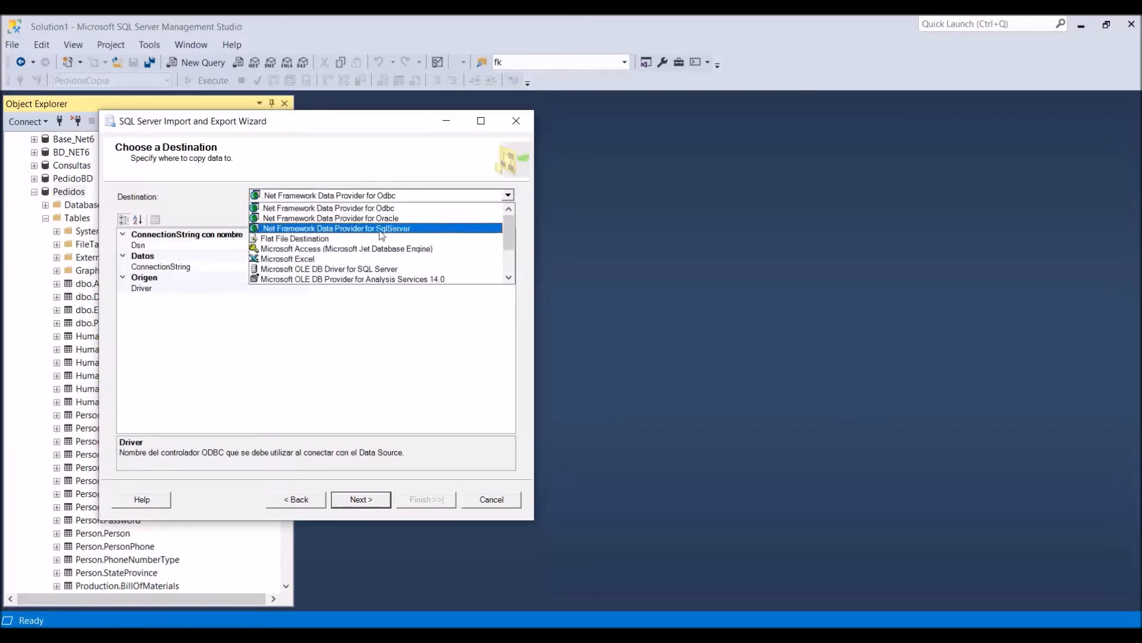
click(328, 259)
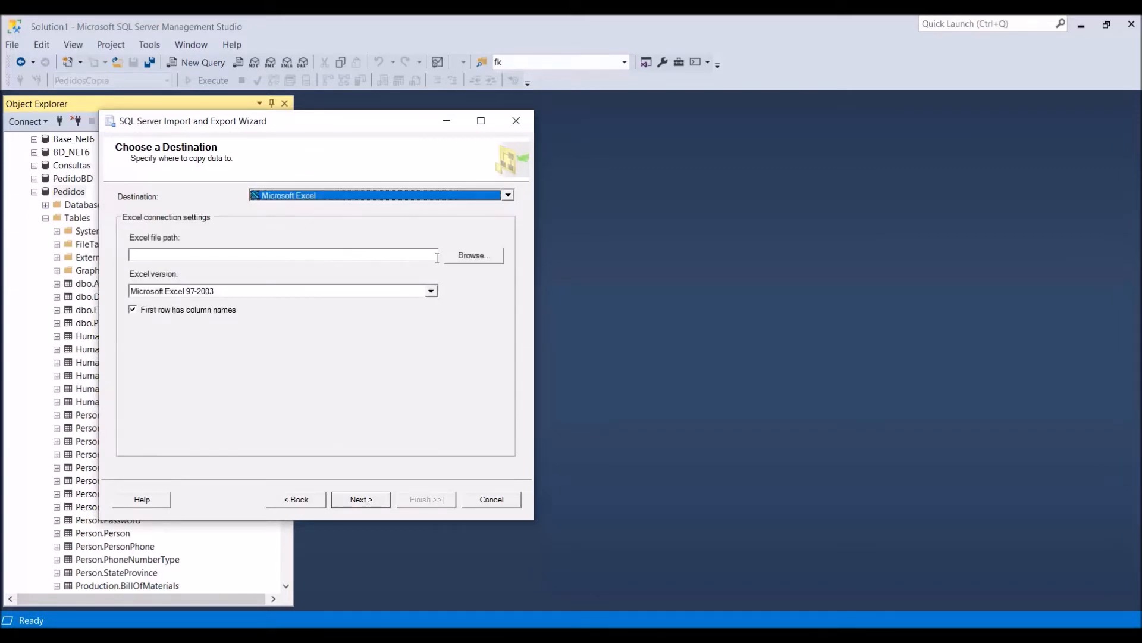
Set the destination Excel file path to c:\carga\PurchaseOrderHeader.xls and continue to the table copy or query page
click(410, 254)
text(c)
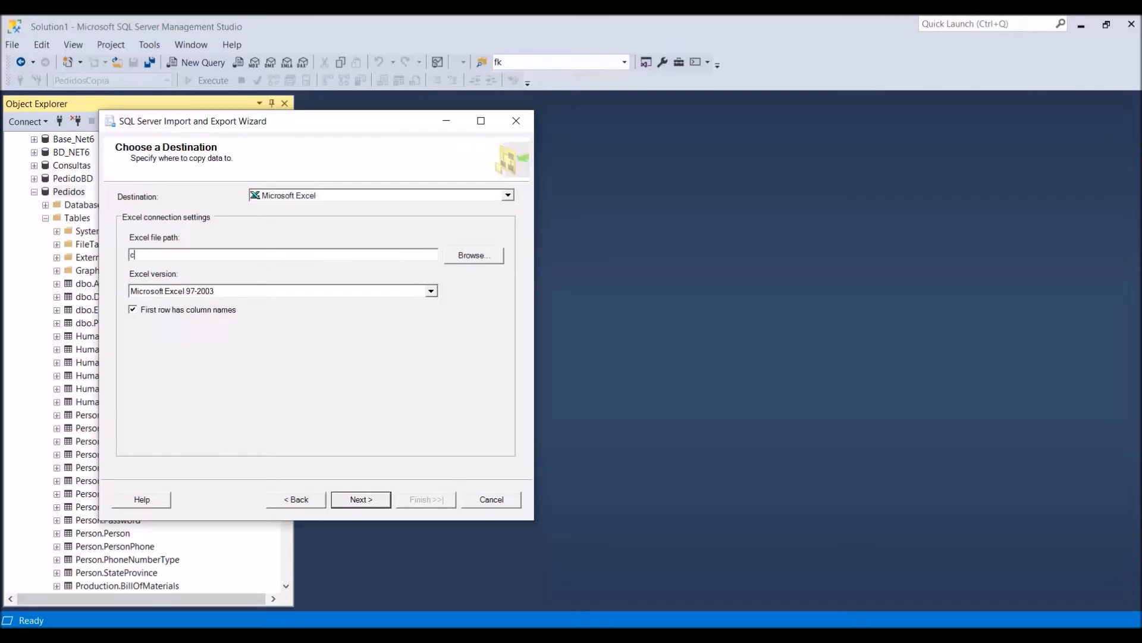
text(:\carga\)
key(alt+Tab)
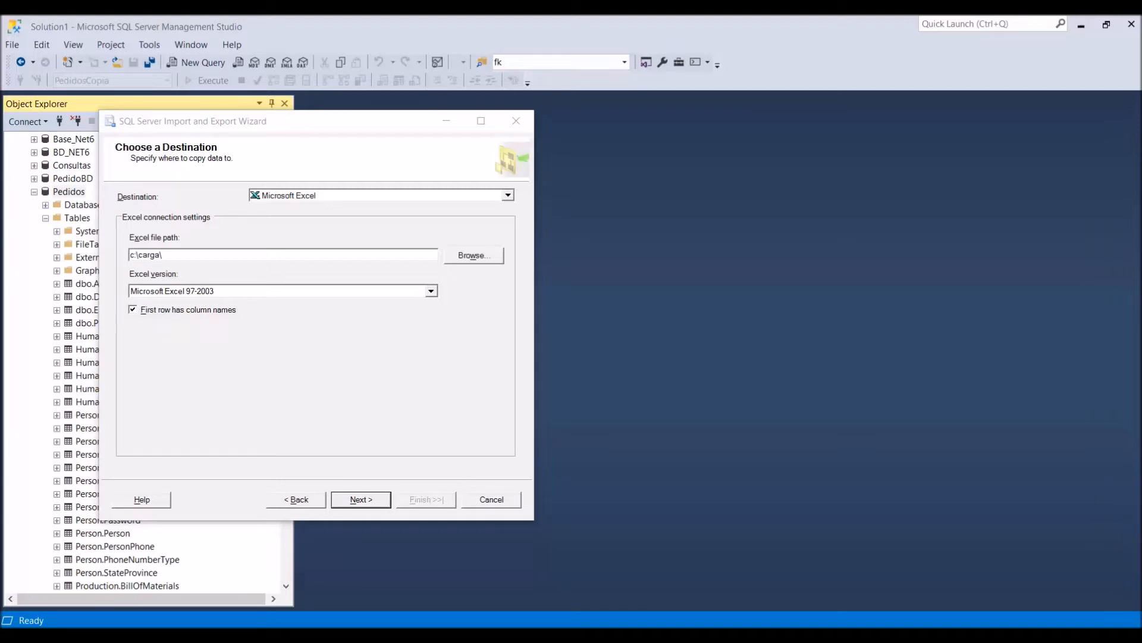
click(356, 259)
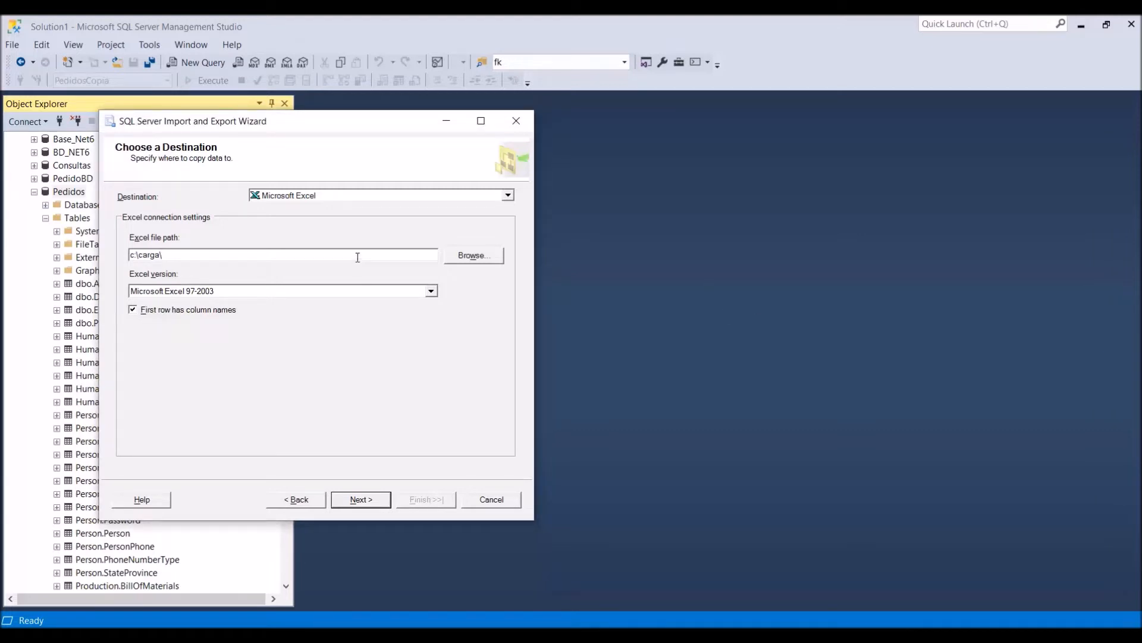
text(PurchaseOrderHeader)
text(.xls)
click(370, 504)
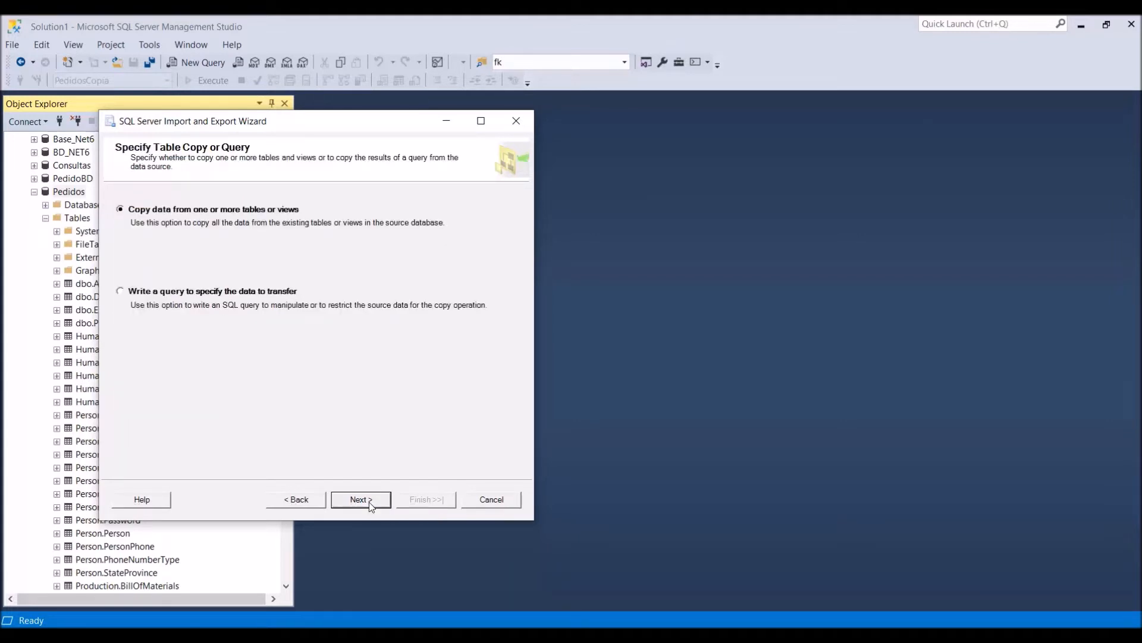
Continue to the source table list and select the Purchasing.PurchaseOrderHeader table for copying
click(361, 499)
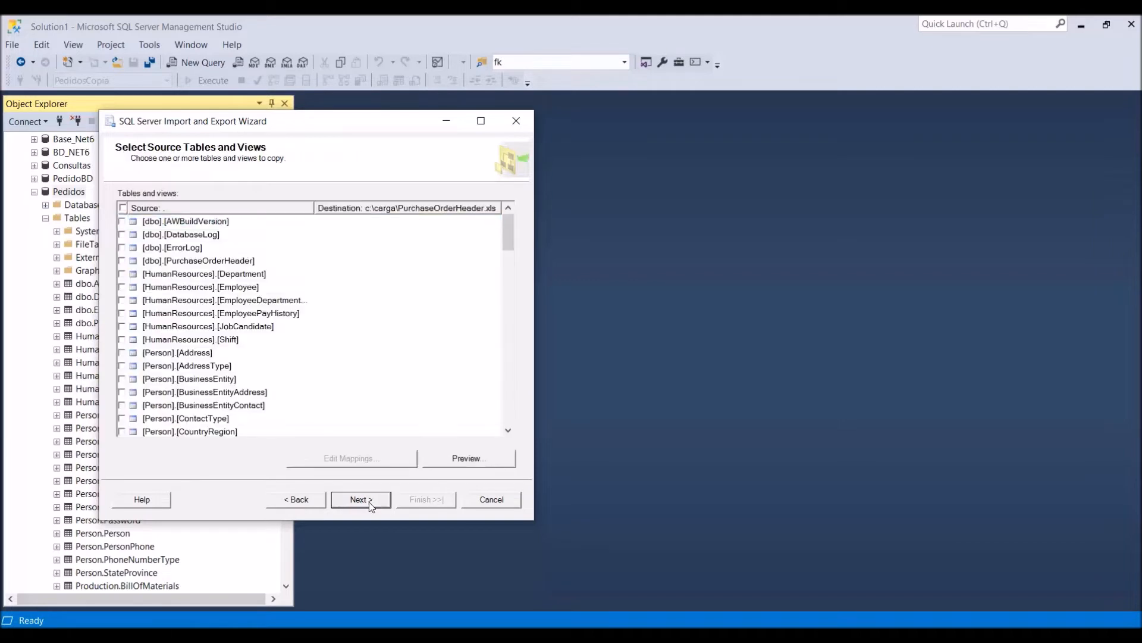
scroll(232, 351, down, 4)
scroll(232, 351, down, 7)
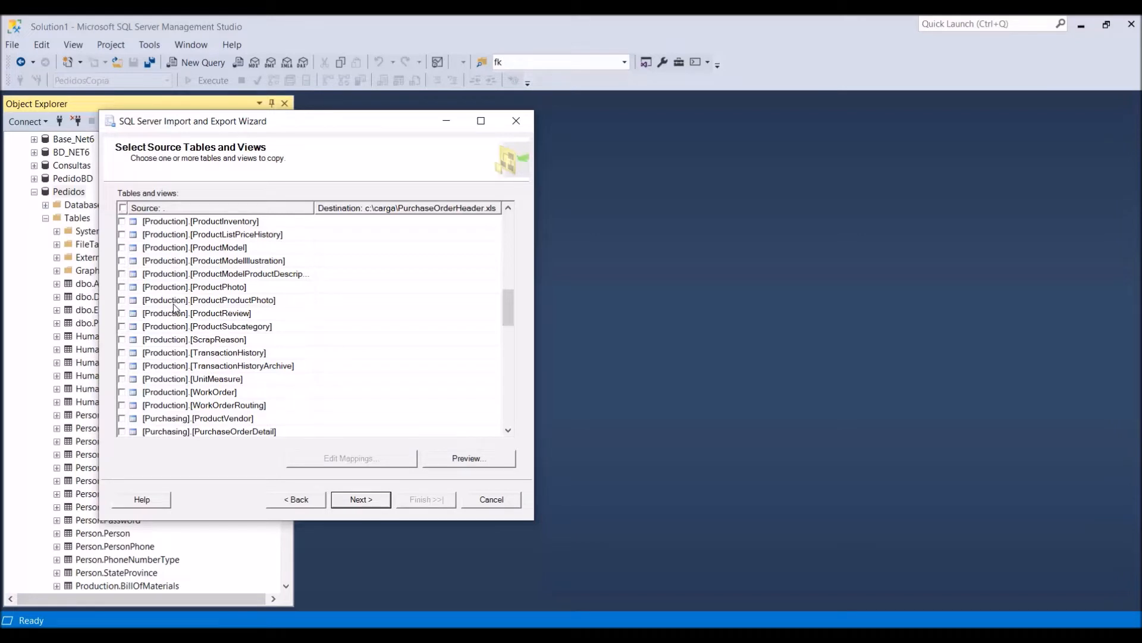
scroll(173, 316, down, 7)
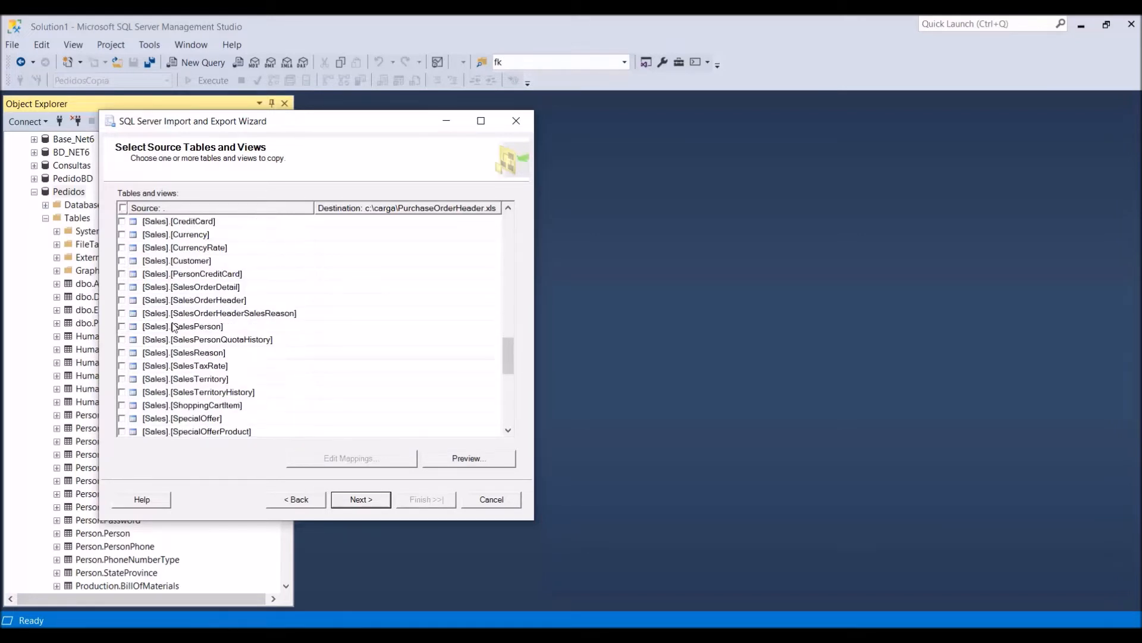
scroll(174, 327, down, 2)
scroll(169, 339, up, 6)
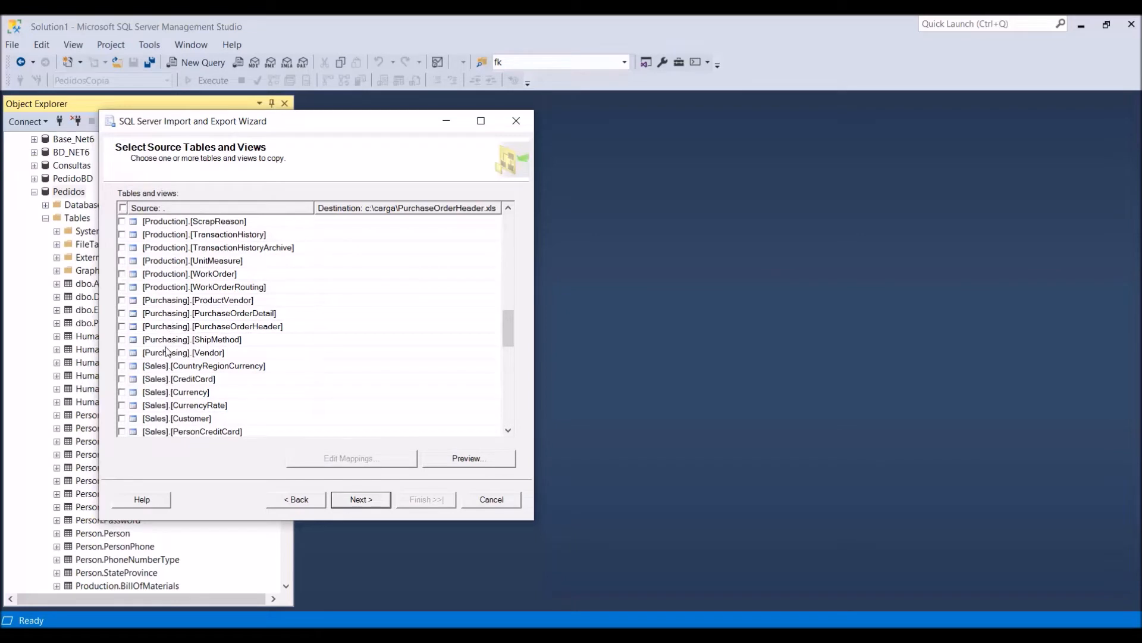
click(122, 327)
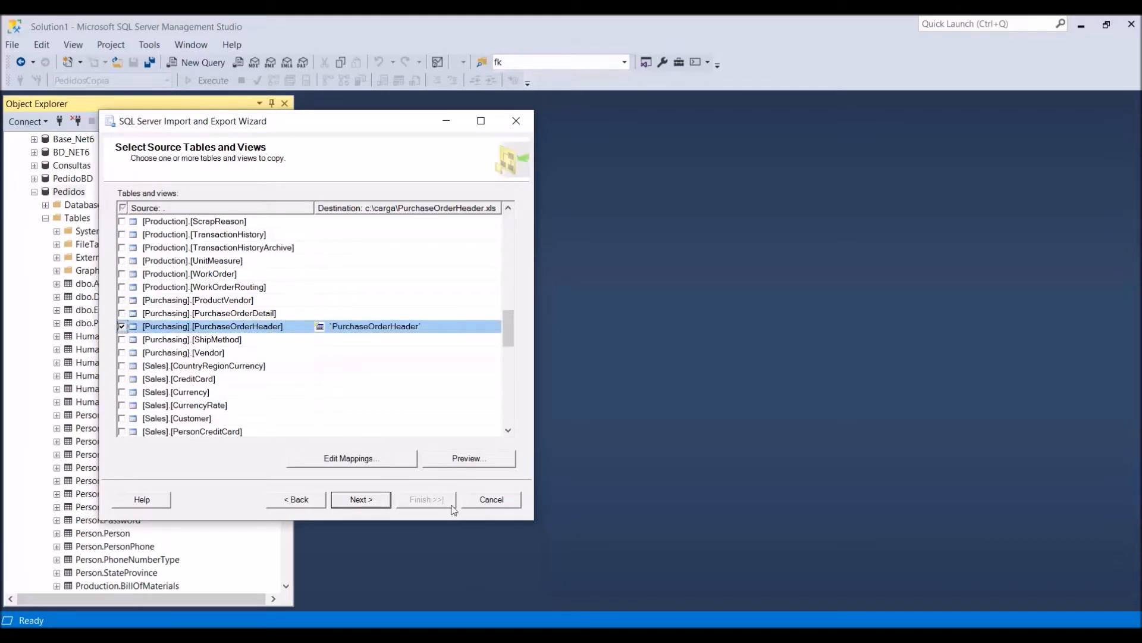
Review the column mappings and preview the source data of the Purchasing.PurchaseOrderHeader table
click(362, 461)
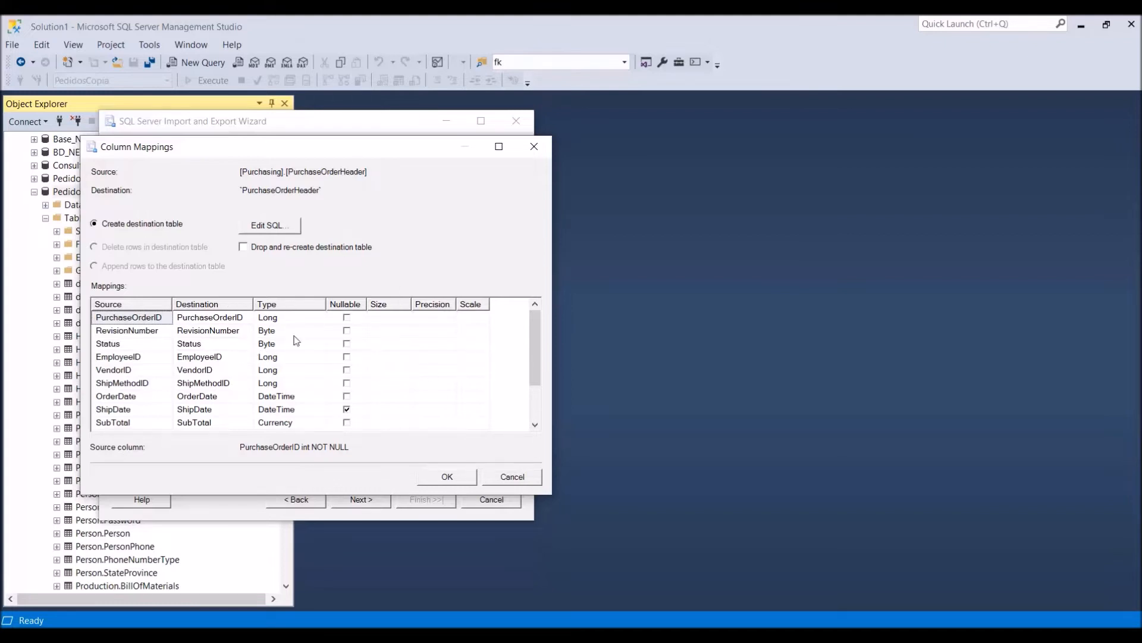
click(524, 481)
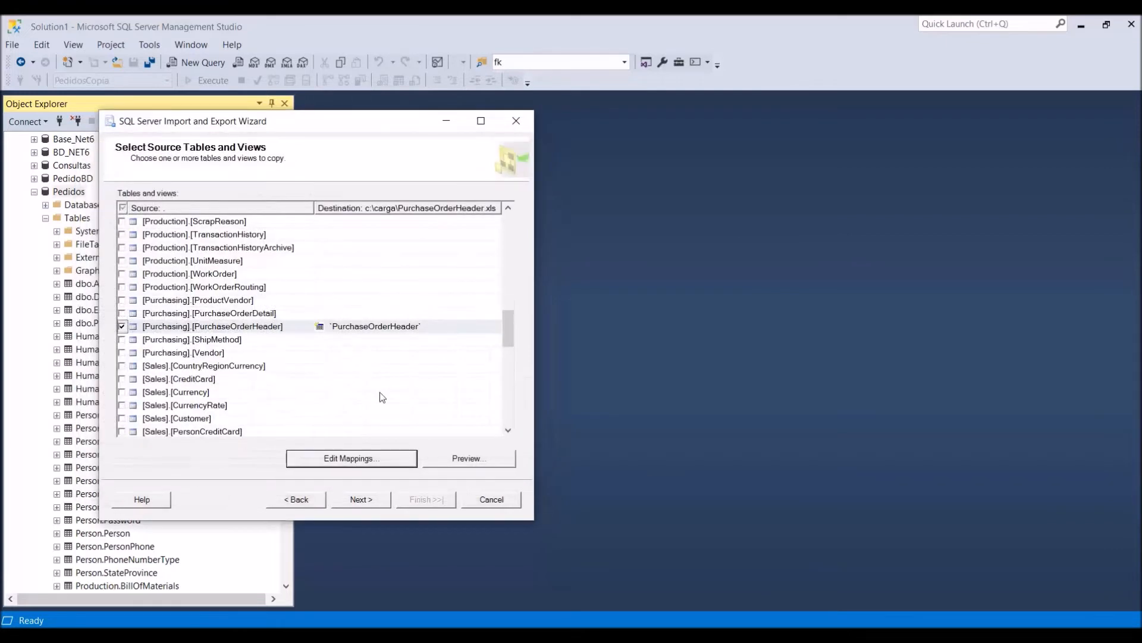
click(481, 461)
drag(274, 401, 552, 414)
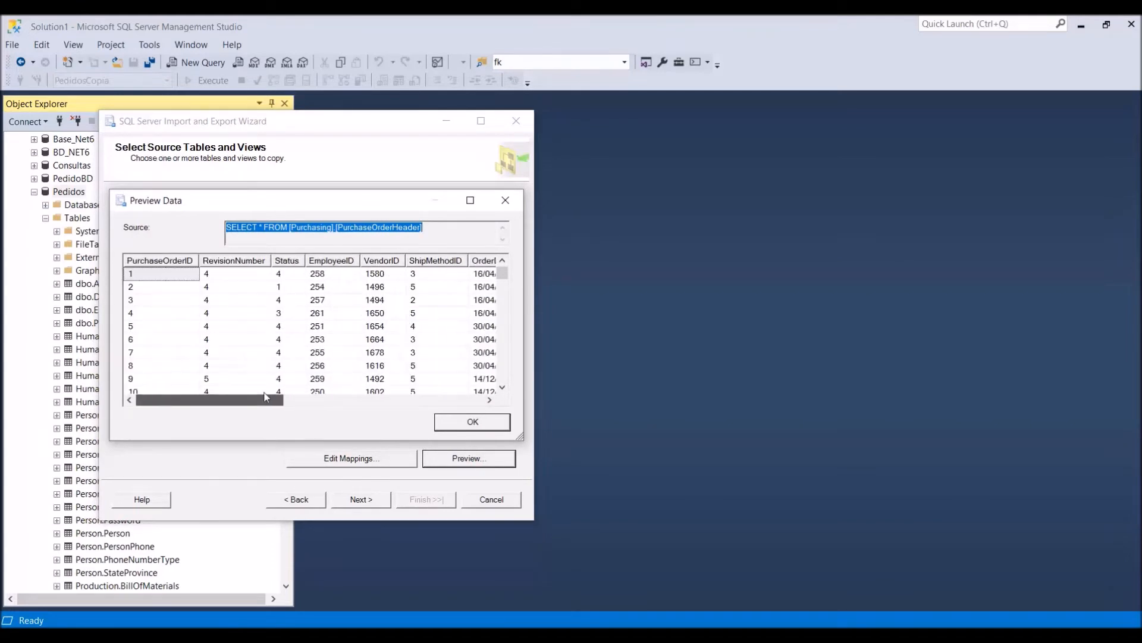
click(505, 200)
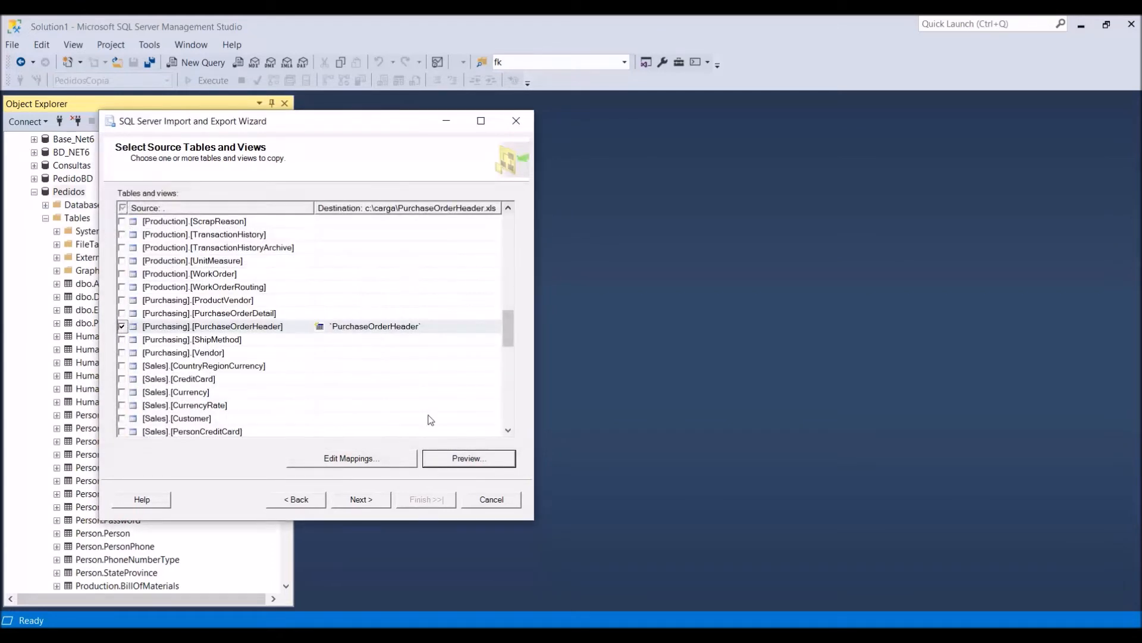
Run the PurchaseOrderHeader export immediately without saving an SSIS package, and close the wizard
click(361, 500)
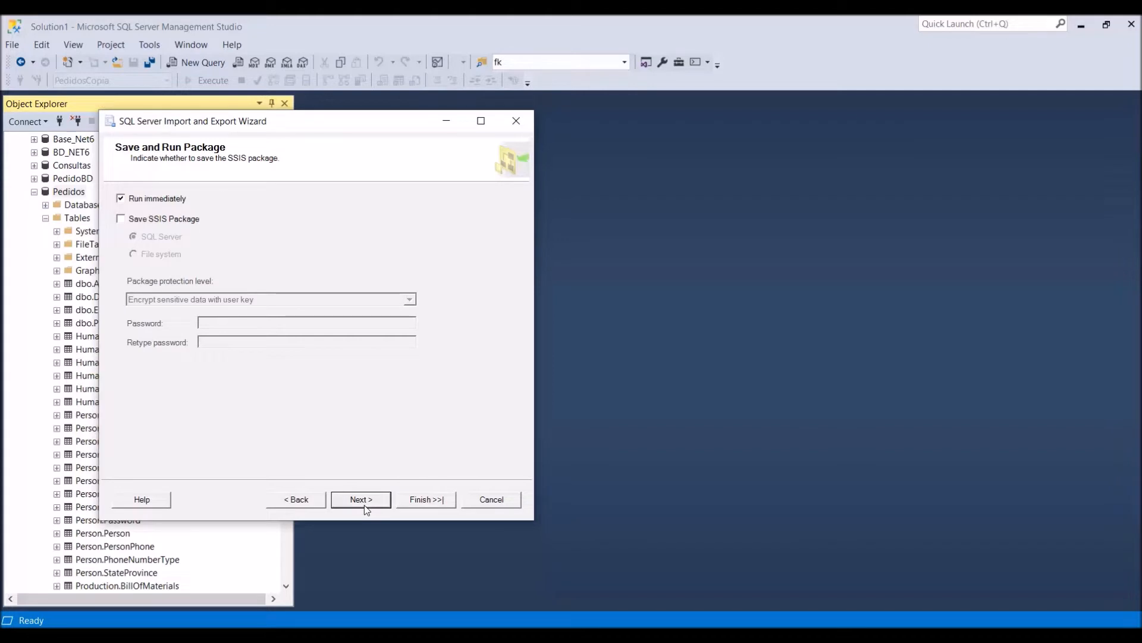
click(364, 505)
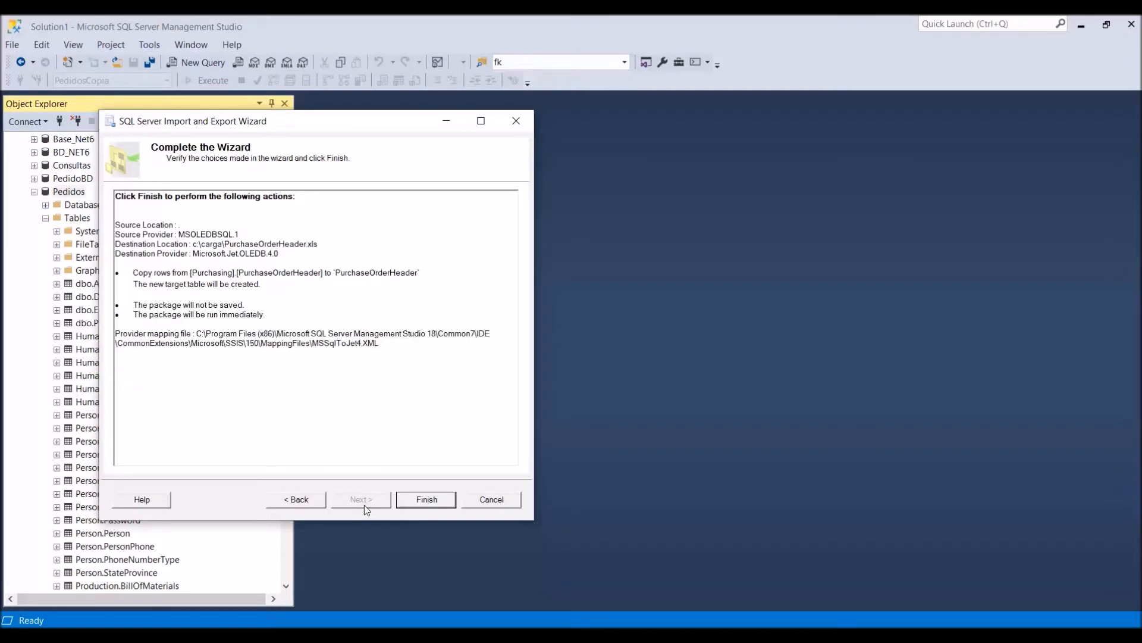
click(411, 505)
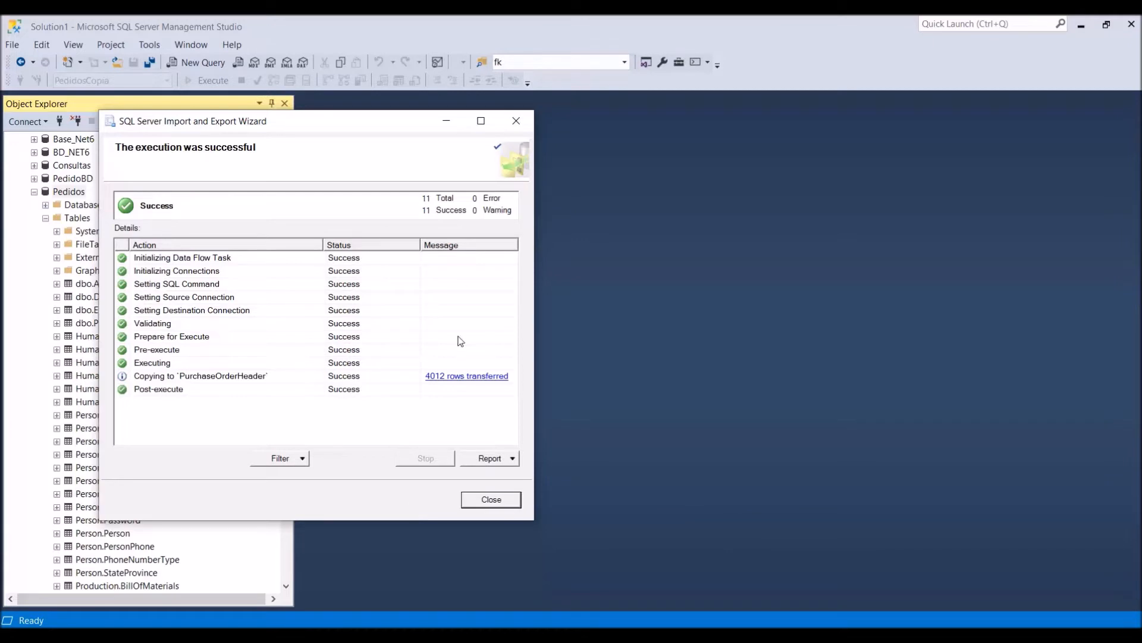
click(511, 503)
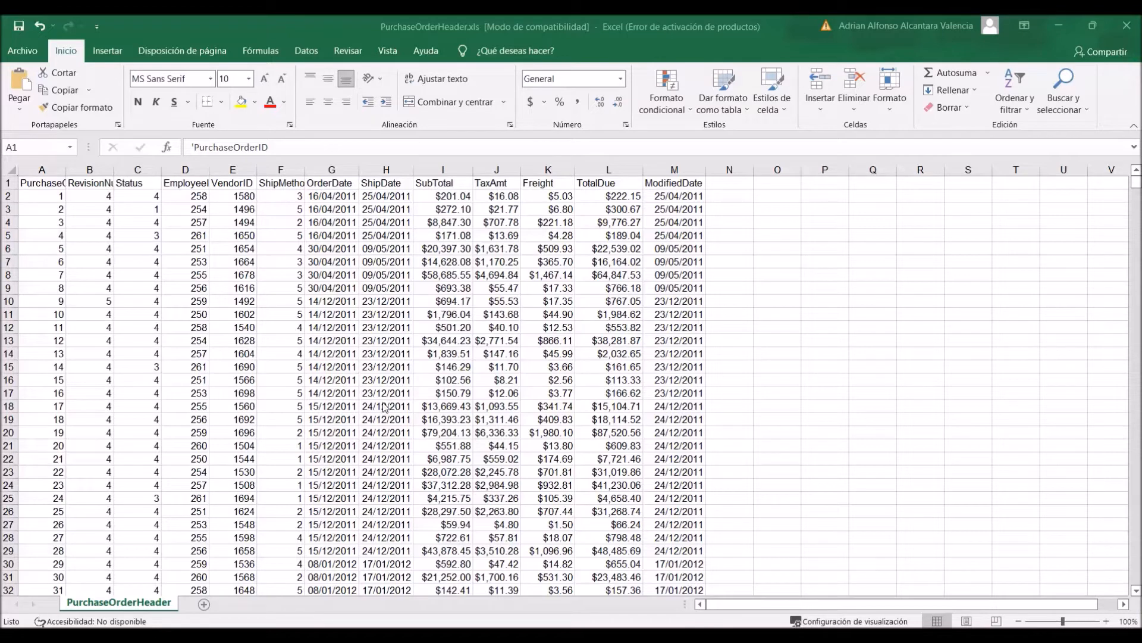
Switch to the exported Product.xls workbook in Excel and examine its columns from ProductID through ModifiedDate
mouse_move(480, 611)
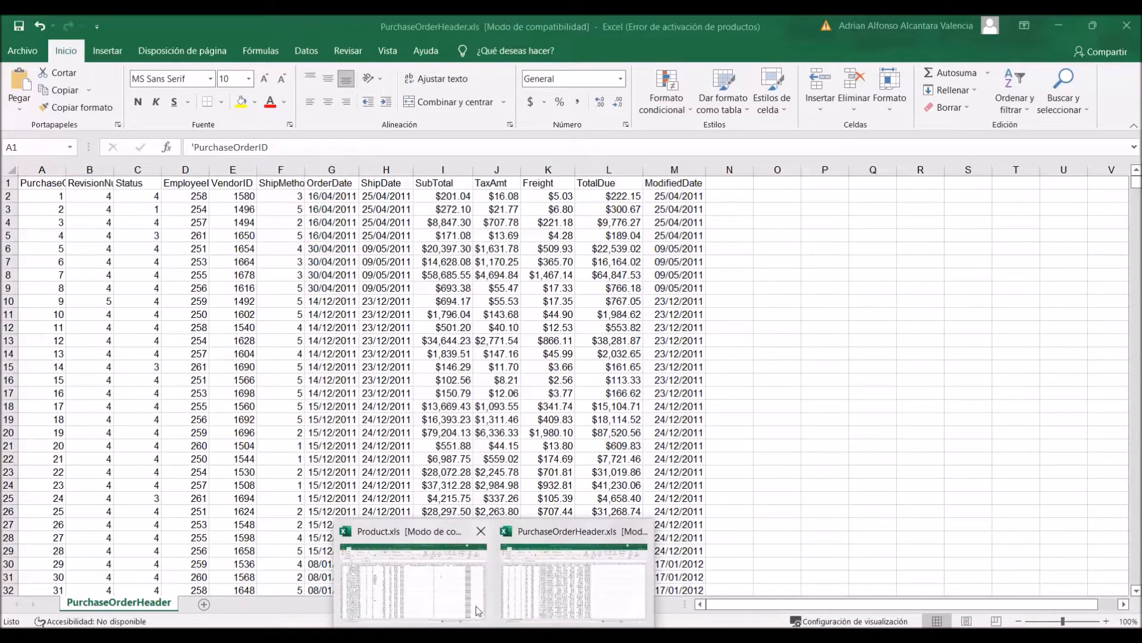
click(446, 592)
click(282, 392)
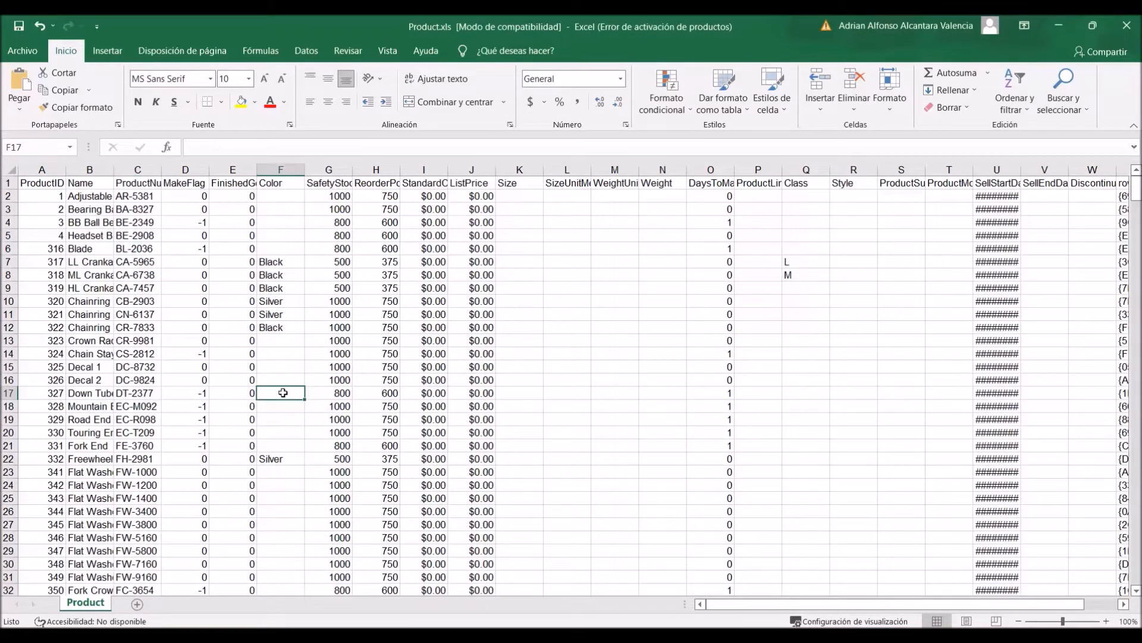
key(Right)
key(Right)
key(Right)
key(Right)
key(Right)
key(Right)
key(Right)
key(Right)
key(Right)
key(Right)
key(Right)
key(Right)
key(Right)
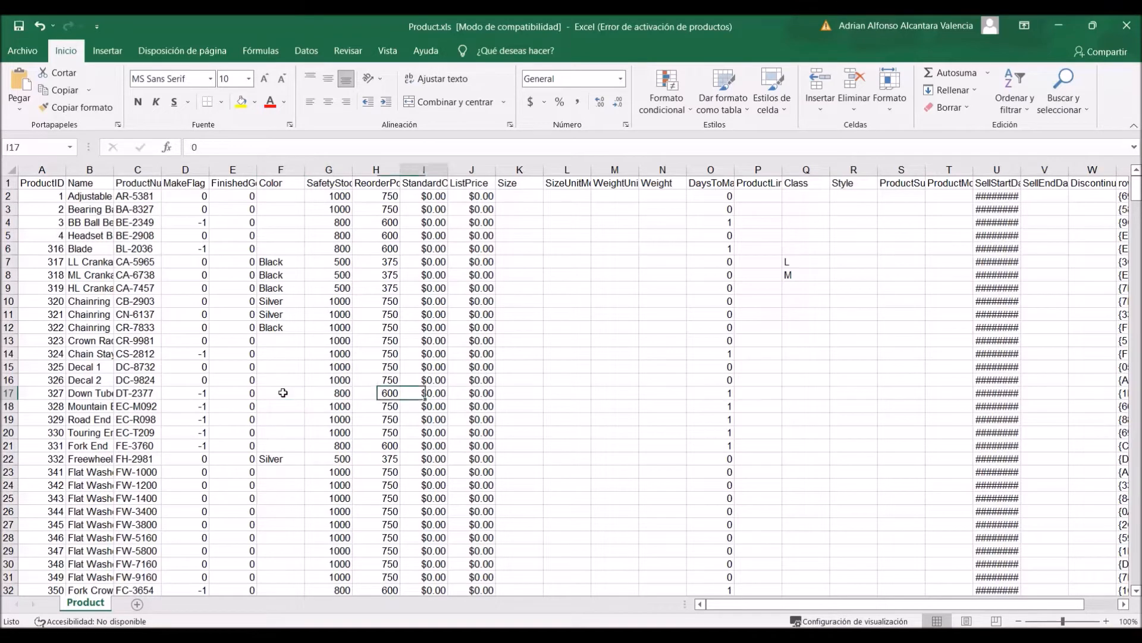
key(Right)
key(Right)
key(Right)
key(Right)
key(Right)
key(Right)
key(Right)
key(Right)
key(Right)
key(Right)
key(Right)
key(Right)
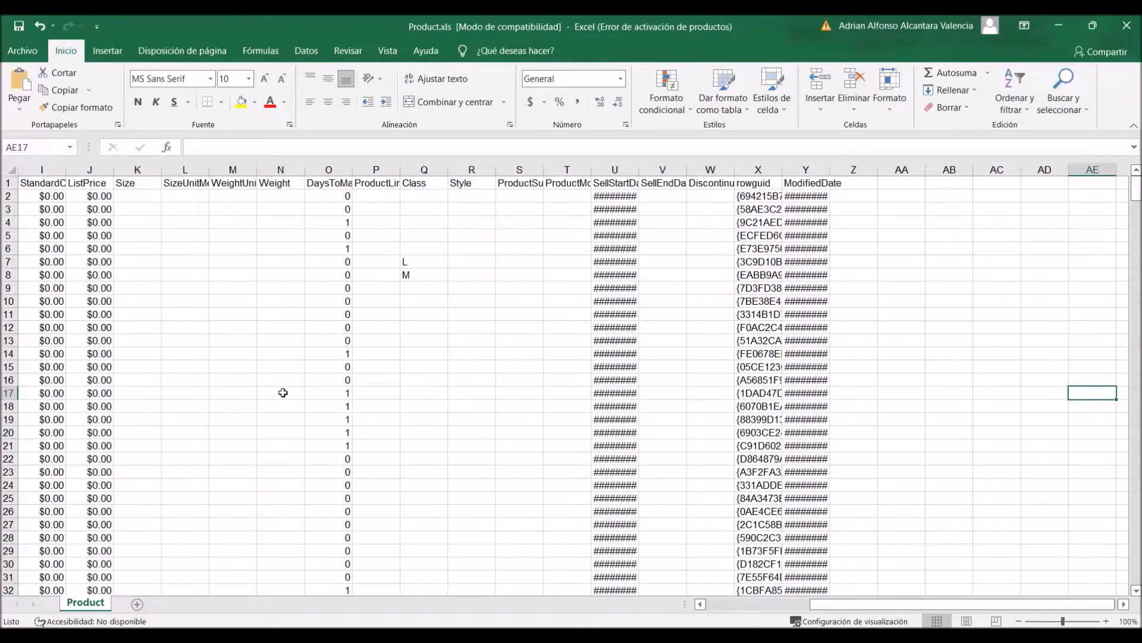
key(Left)
key(Left)
key(Left)
key(Left)
key(Left)
key(Left)
key(Left)
key(Left)
key(Left)
key(Left)
key(Left)
key(Left)
key(Left)
key(Left)
key(Left)
key(Left)
key(Left)
key(Left)
key(Left)
key(Left)
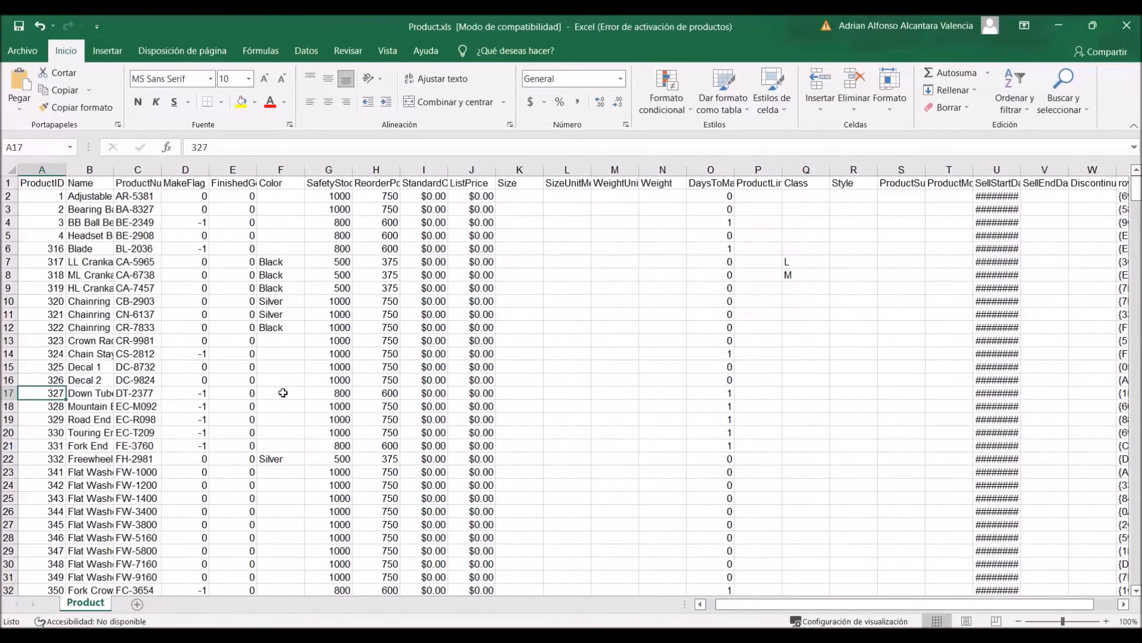
key(Right)
key(Right)
key(Right)
key(Right)
key(Right)
key(Right)
key(Right)
key(Right)
key(Right)
key(Right)
key(Right)
key(Right)
key(Right)
key(Right)
key(Right)
key(Right)
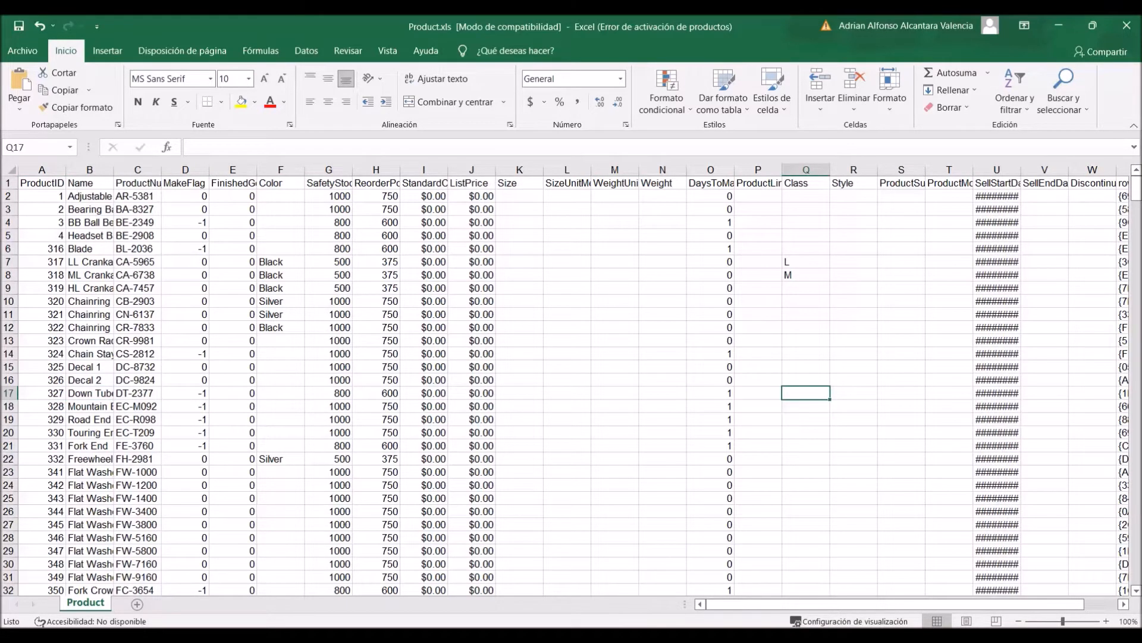
Switch to the PurchaseOrderHeader.xls workbook and autofit the width of the PurchaseOrderID column
click(542, 607)
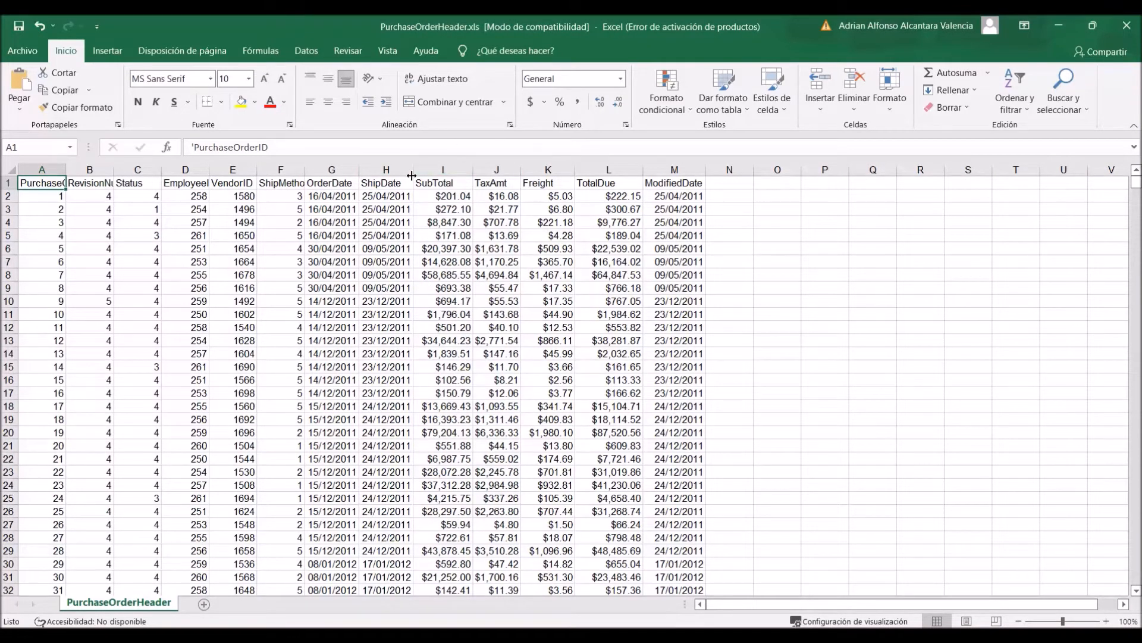
click(512, 300)
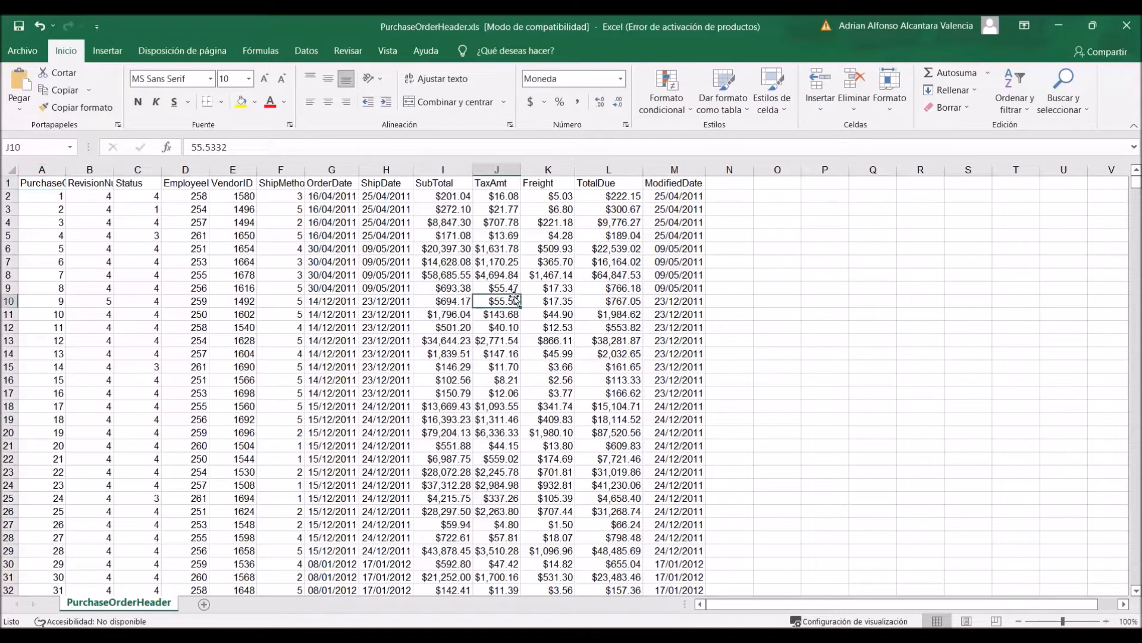
double_click(66, 170)
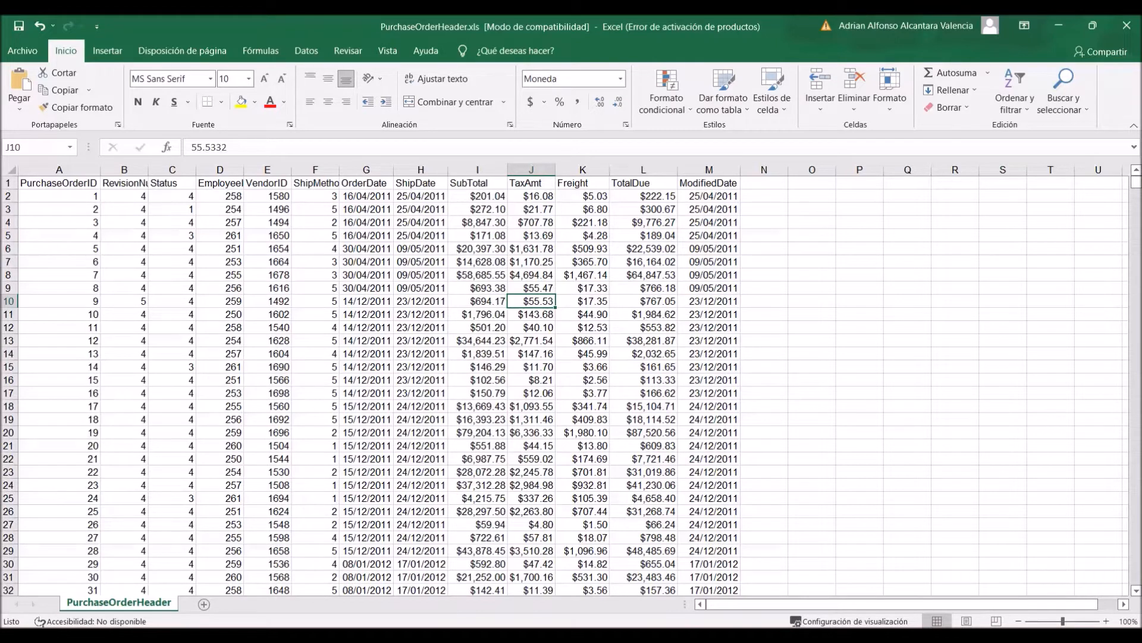
Switch back to SQL Server Management Studio and create a new database named PedidosCopia with default settings
mouse_move(420, 625)
mouse_move(467, 595)
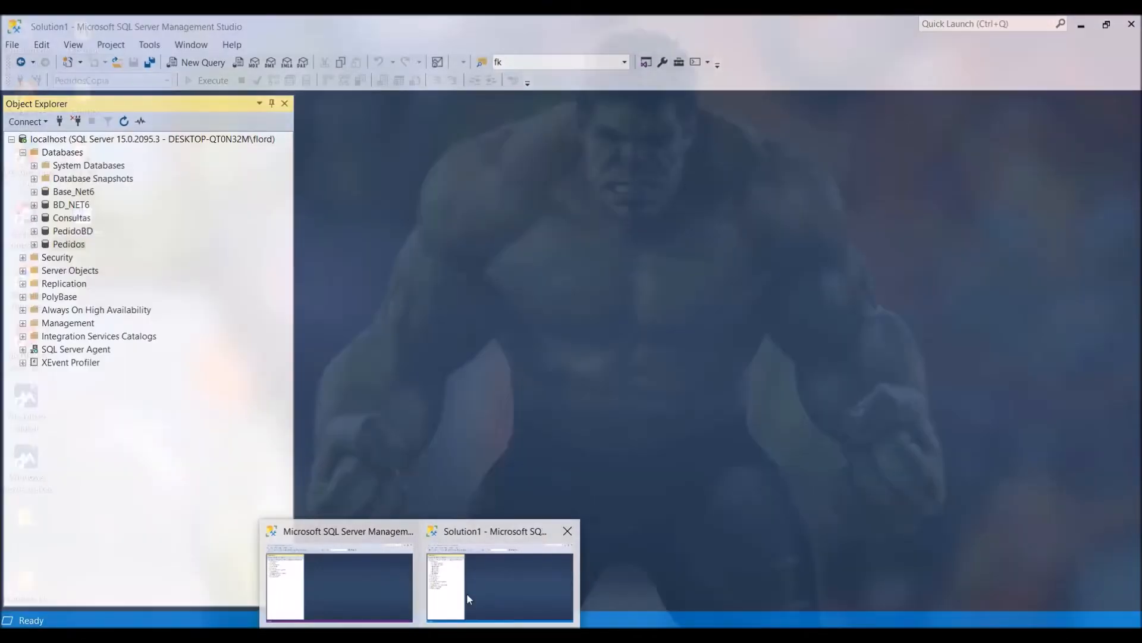
click(306, 591)
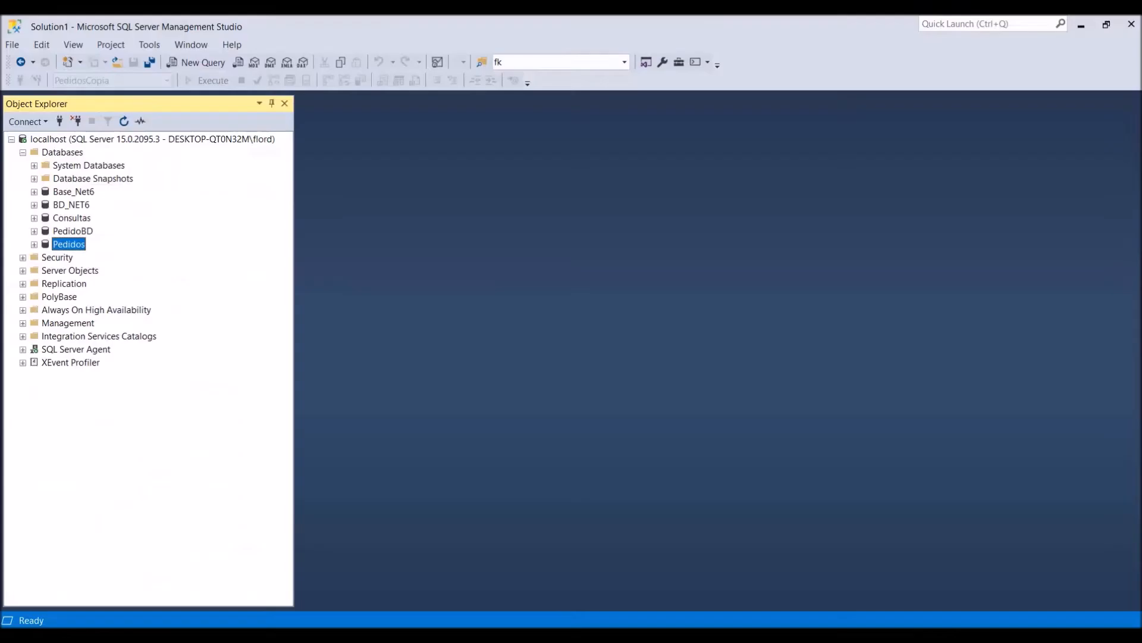
right_click(59, 154)
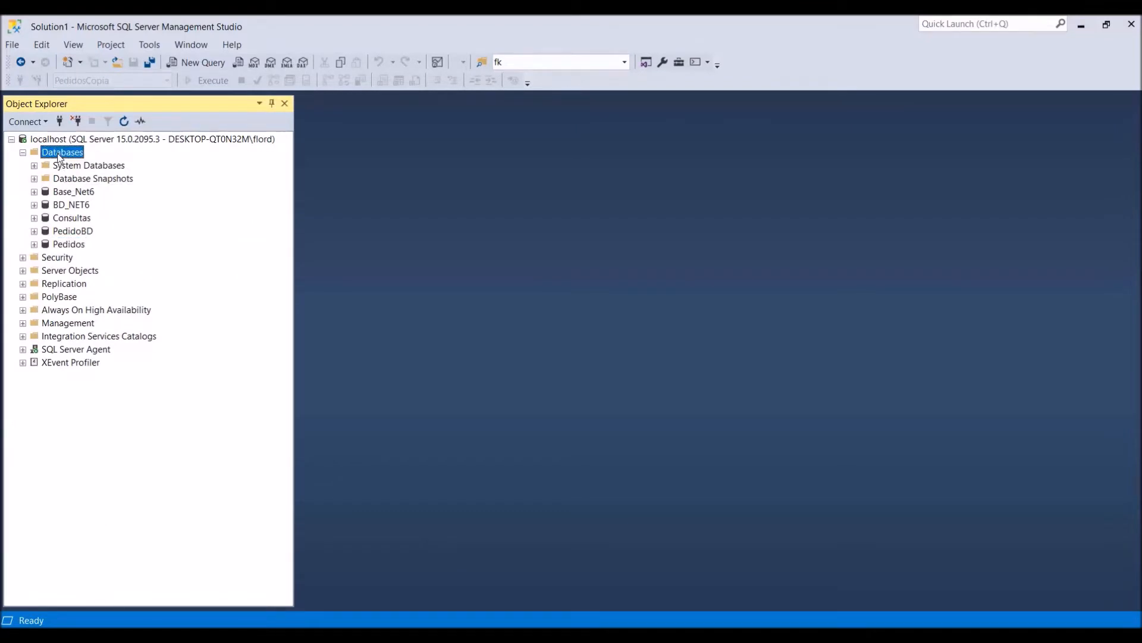
click(97, 163)
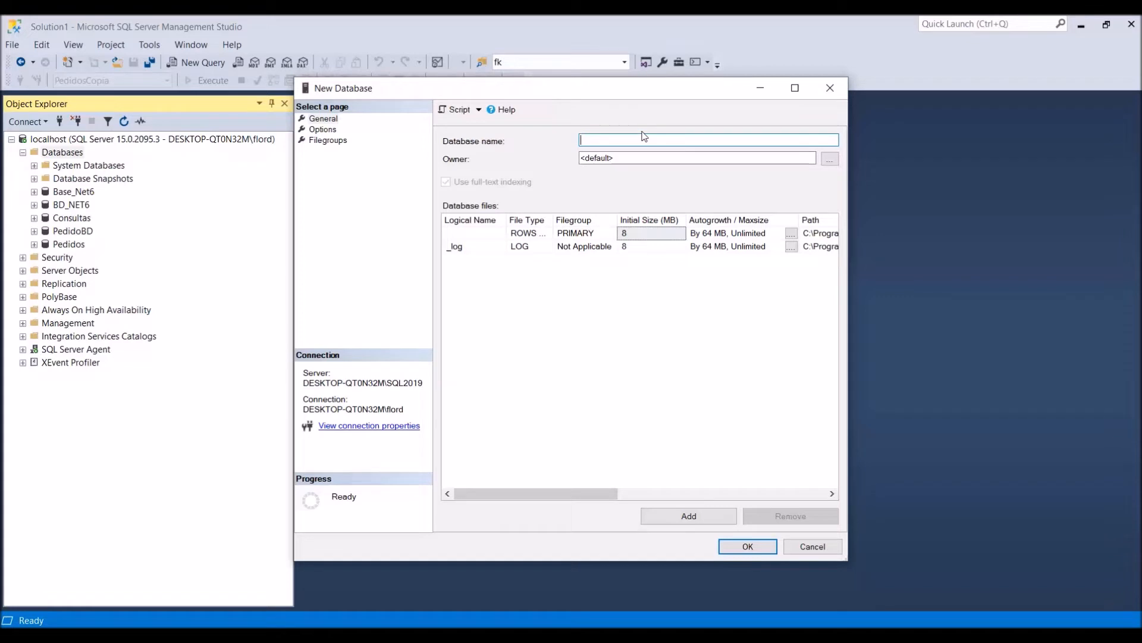
text(Pedi)
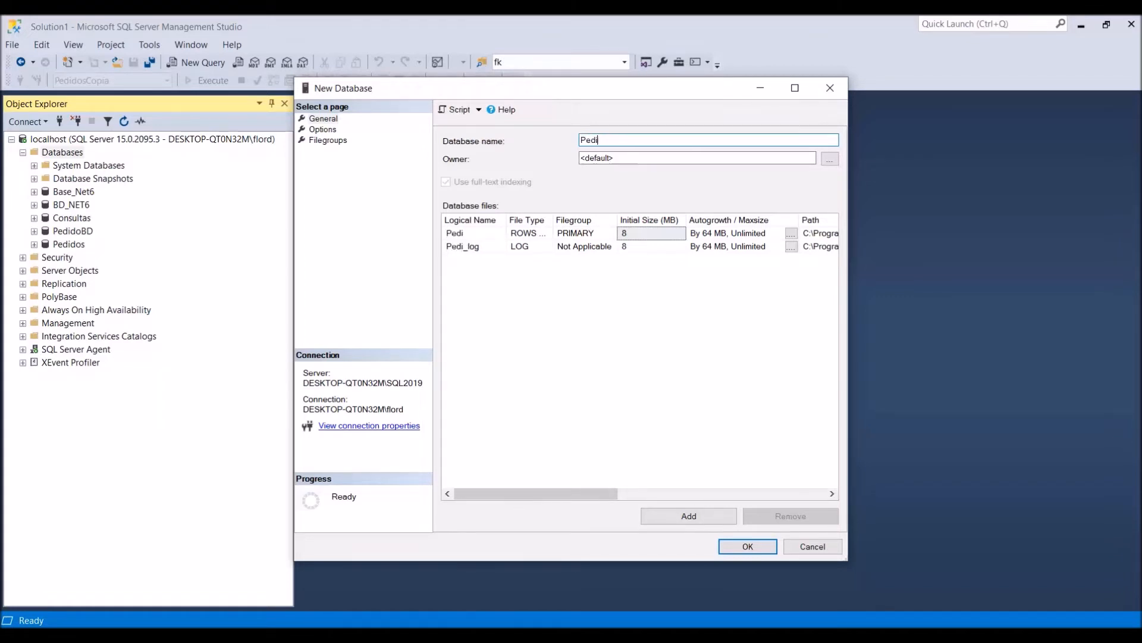
text(dosX)
key(BackSpace)
text(Copia)
key(Return)
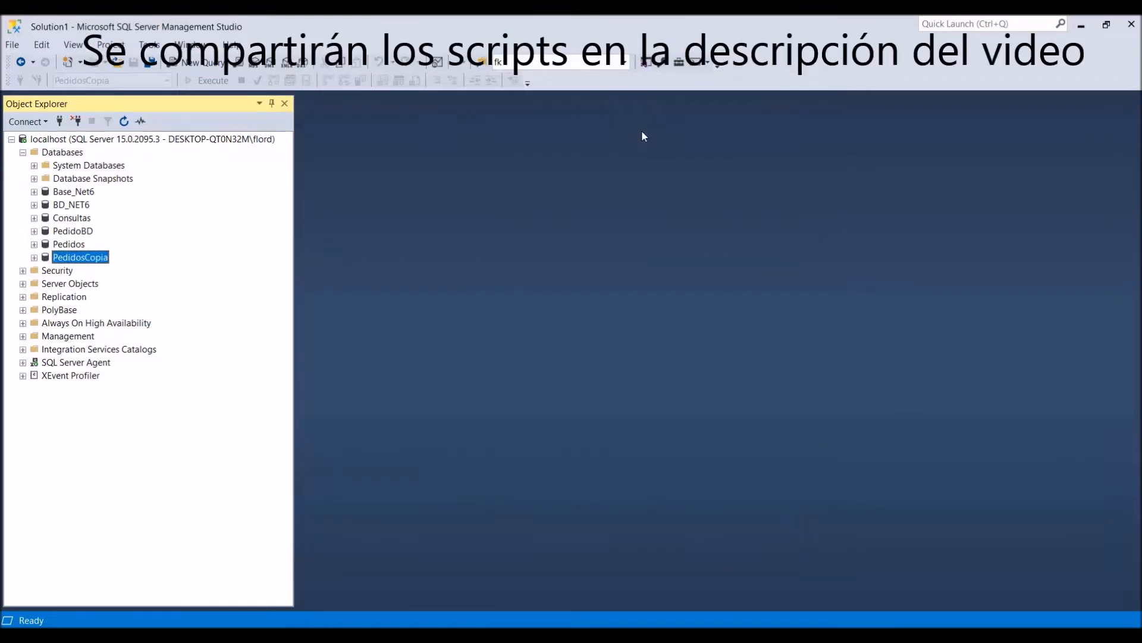
Open a new query on the PedidosCopia database and paste the script that creates the dbo.PurchaseOrderHeader table
click(191, 66)
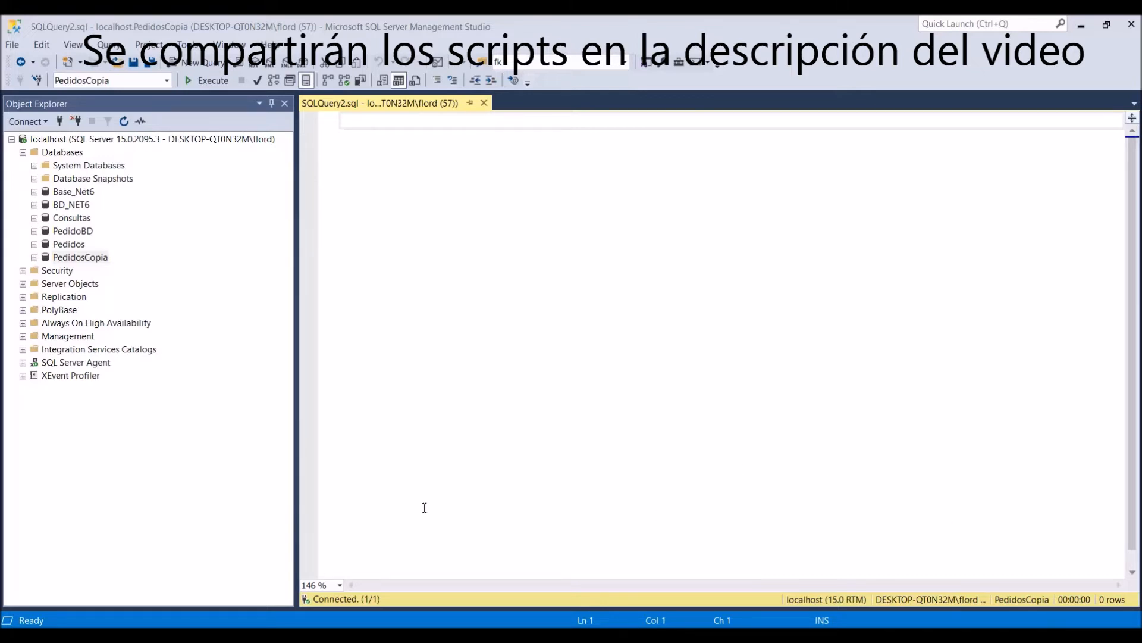
click(473, 396)
key(ctrl+v)
Delete the USE [Pivote1] statement and its GO line from the start of the table creation script
click(567, 292)
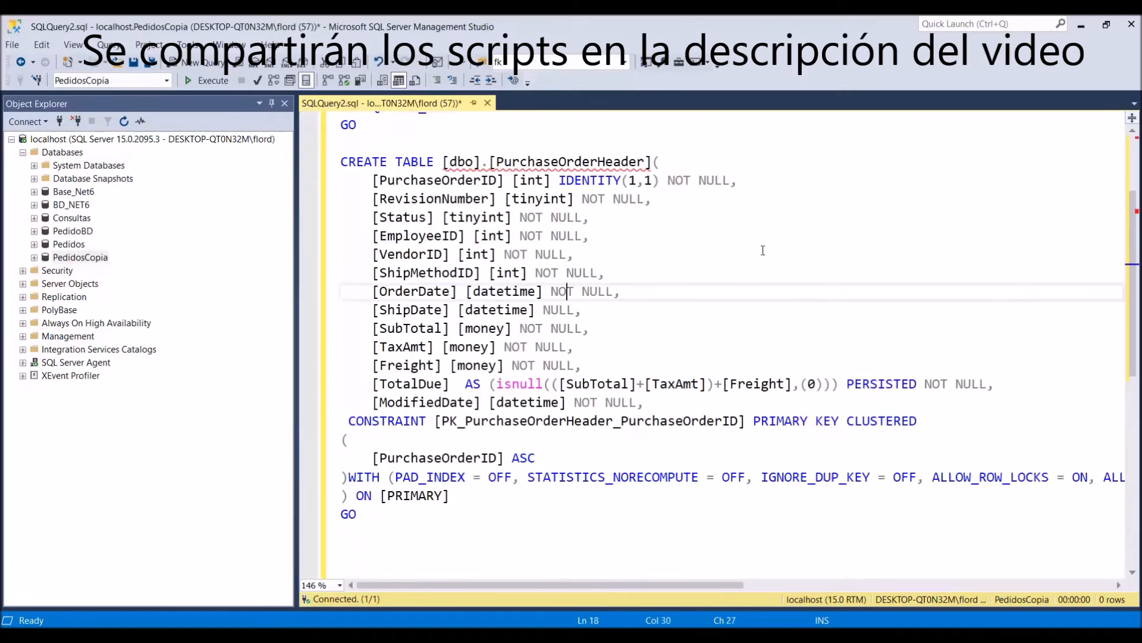
key(Up)
key(Up)
key(Up)
key(Up)
key(Up)
key(Up)
key(Up)
key(Up)
key(Up)
key(Up)
key(Up)
key(Up)
key(Up)
key(Up)
key(Up)
key(Up)
key(Up)
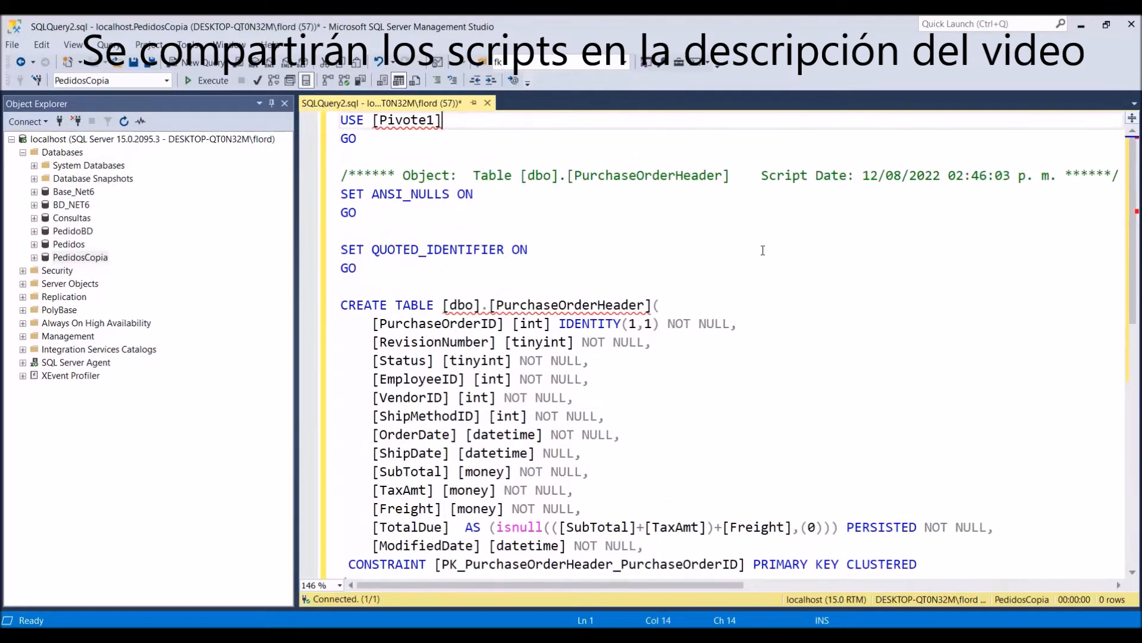
key(Home)
key(shift+Down)
key(shift+Down)
key(shift+Down)
key(Delete)
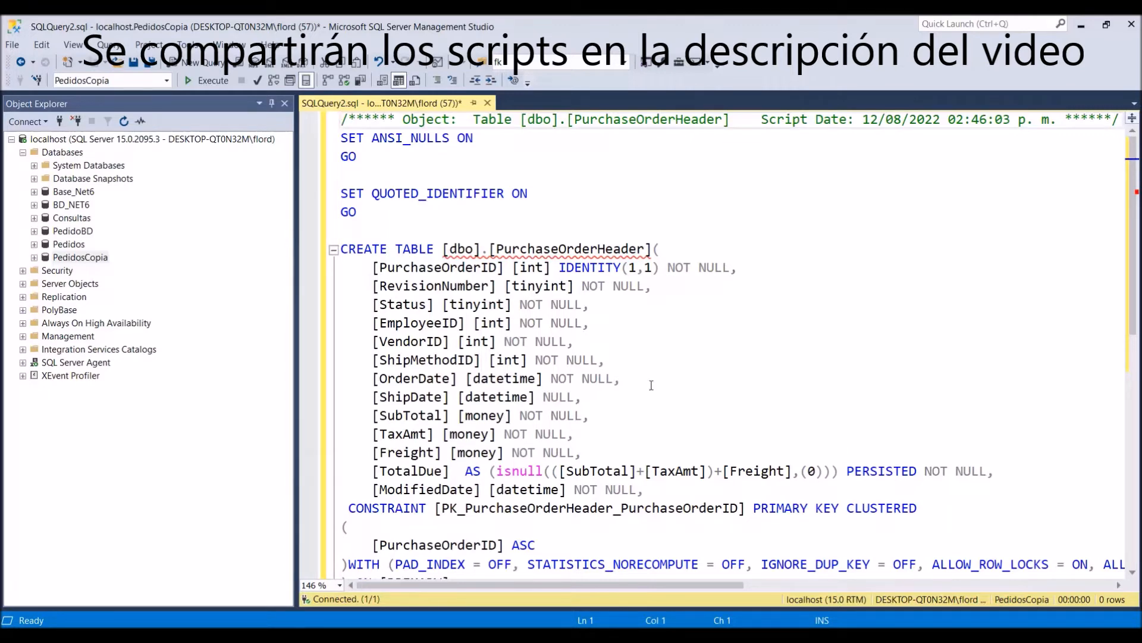
Execute the script to create the dbo.PurchaseOrderHeader table in the PedidosCopia database
click(542, 360)
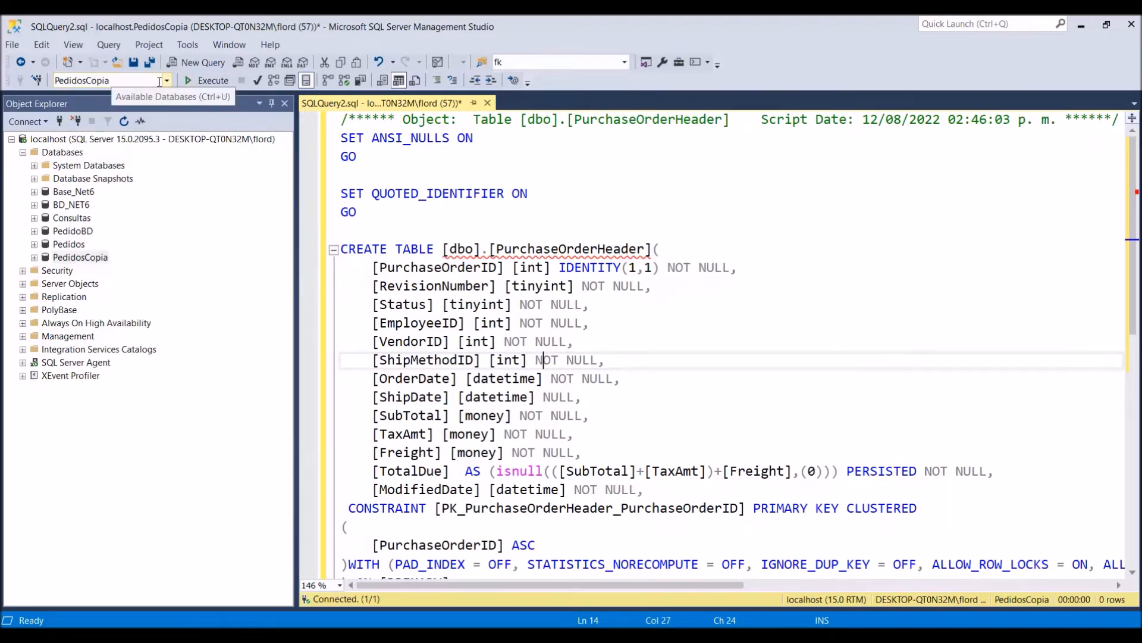
click(203, 81)
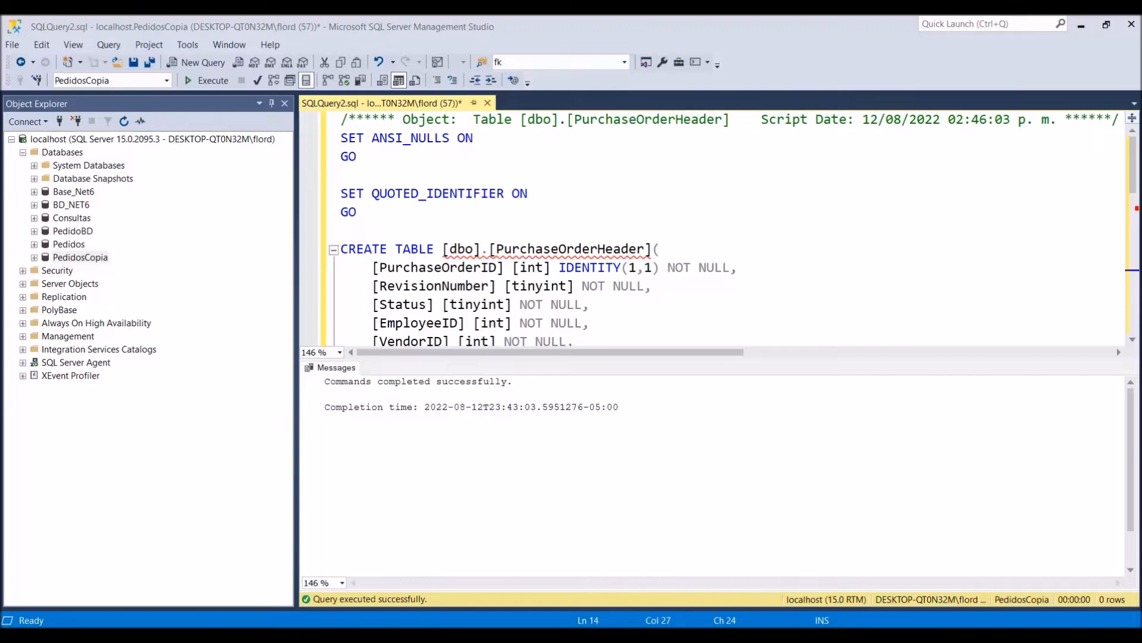
click(476, 264)
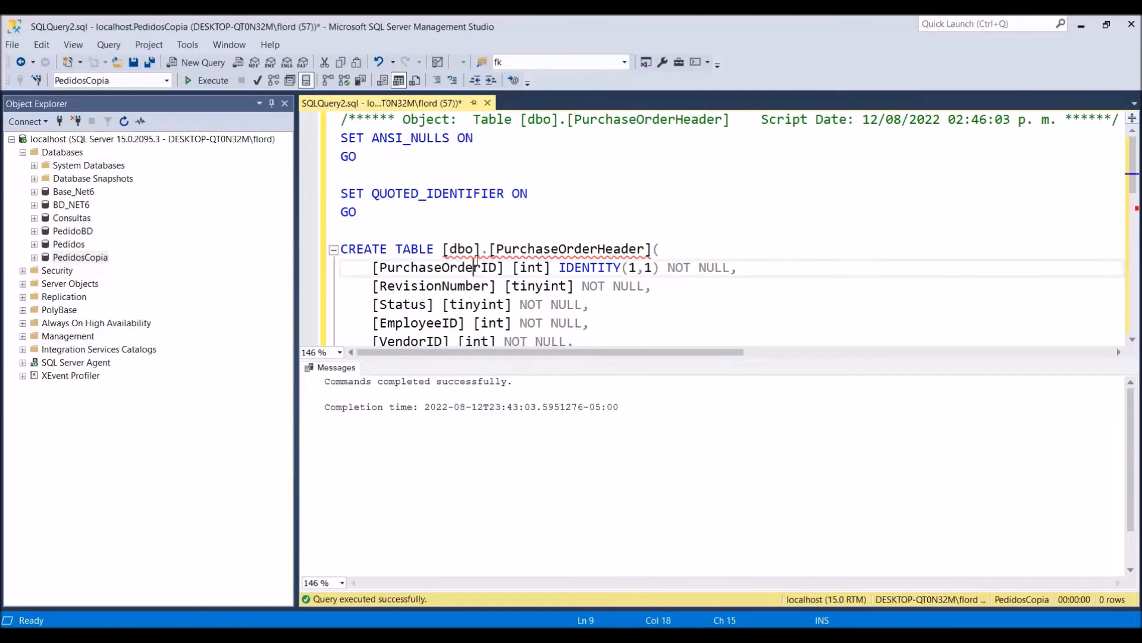
Replace the whole query with the pasted script that creates the dbo.Product table
key(ctrl+v)
key(ctrl+a)
key(ctrl+v)
scroll(477, 261, up, 15)
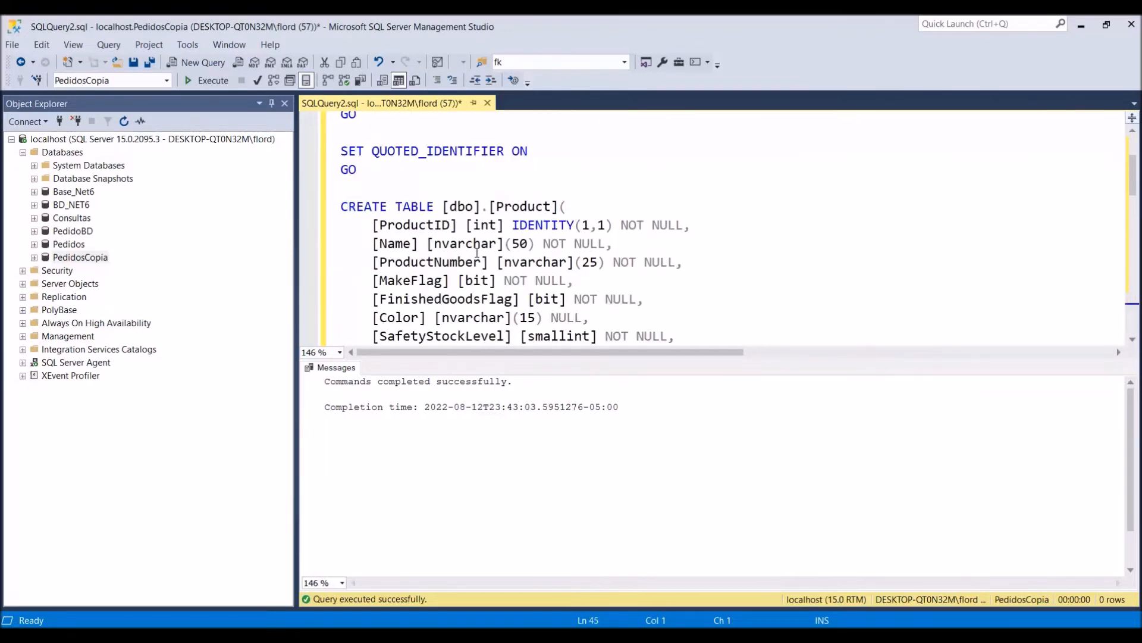
Delete the USE [Pivote1] statement and its GO line from the start of the Product table script
click(477, 250)
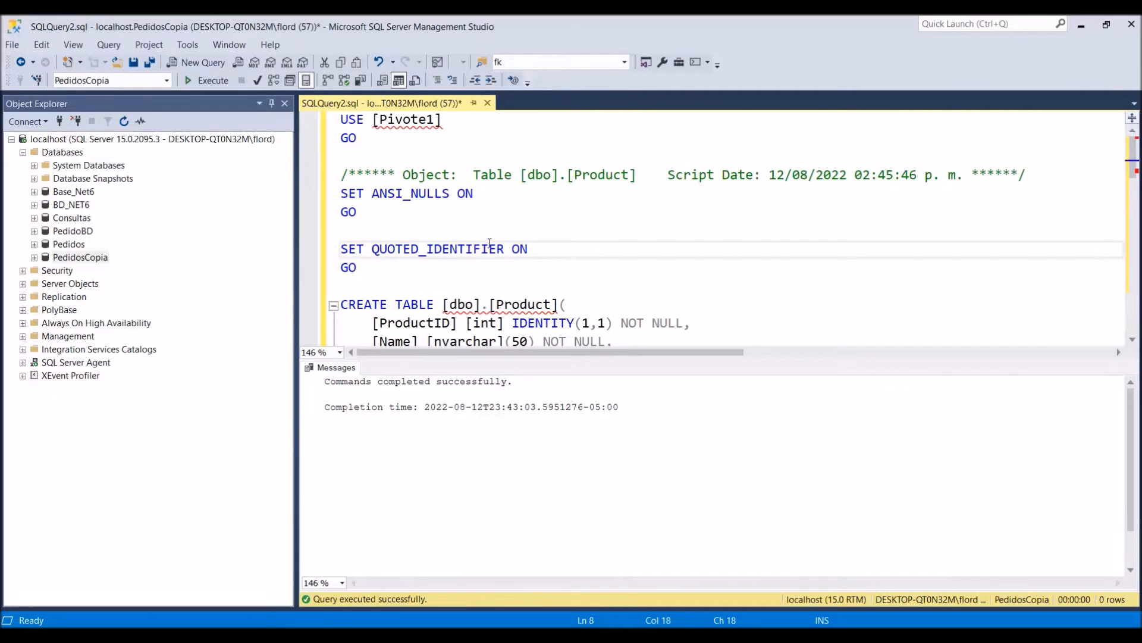
key(Up)
key(Up)
key(Up)
key(Up)
key(Up)
key(Up)
key(Up)
key(Home)
key(shift+Down)
key(shift+Down)
key(Delete)
key(Delete)
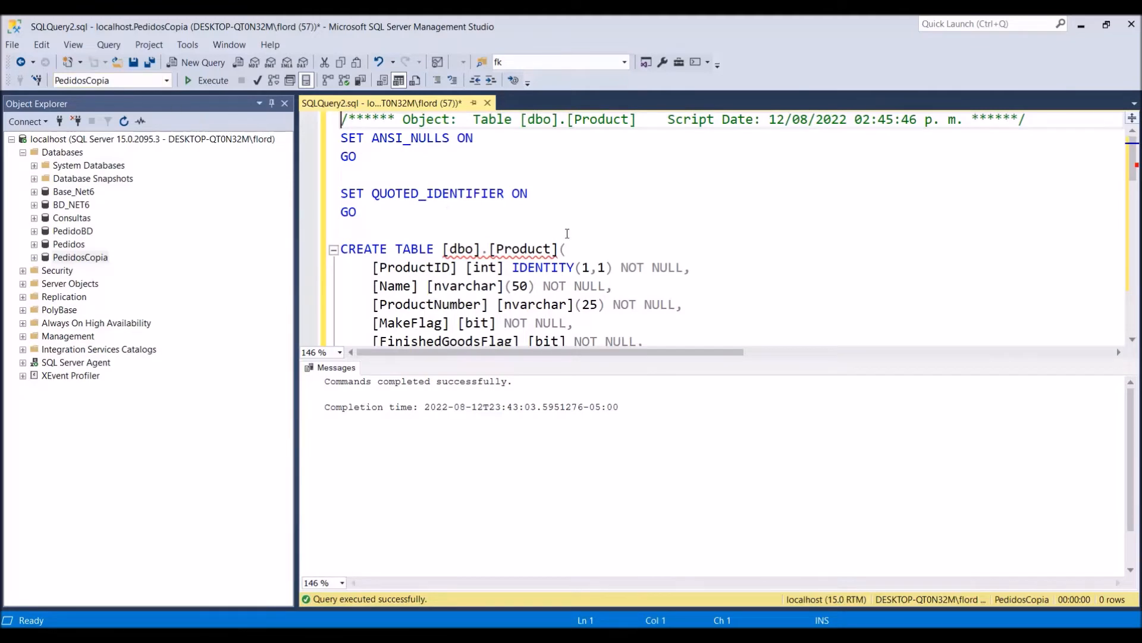
Set the nchar length of the SizeUnitMeasureCode column to 1 in the Product table script
scroll(567, 234, down, 8)
scroll(575, 241, down, 3)
scroll(574, 241, up, 6)
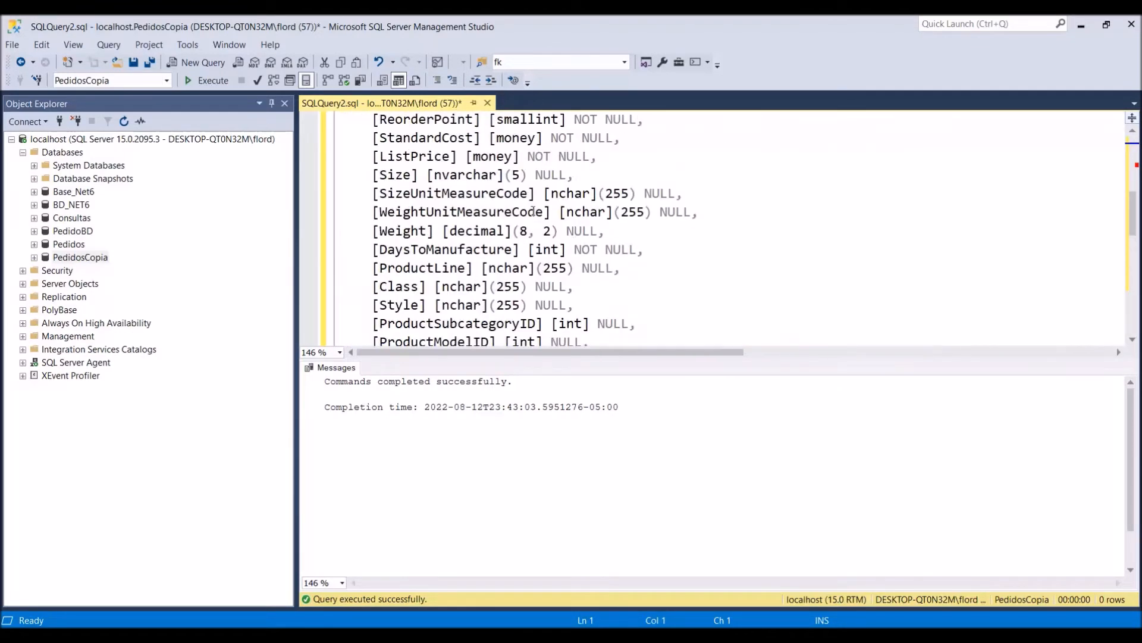
click(629, 193)
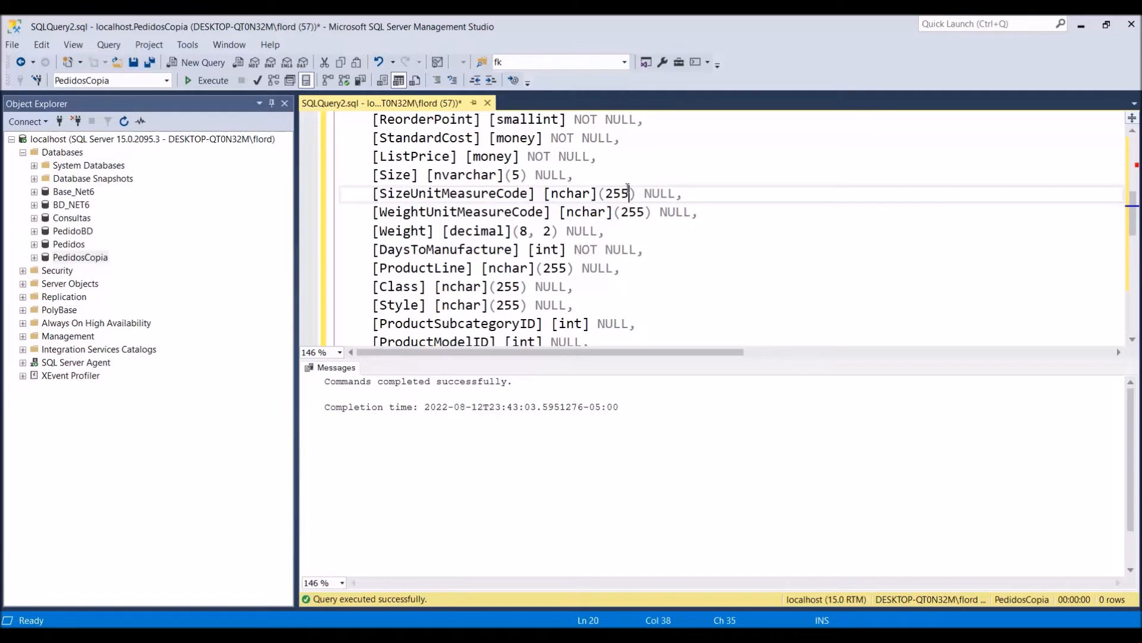
key(BackSpace)
key(BackSpace)
key(BackSpace)
text(1)
key(Down)
key(Right)
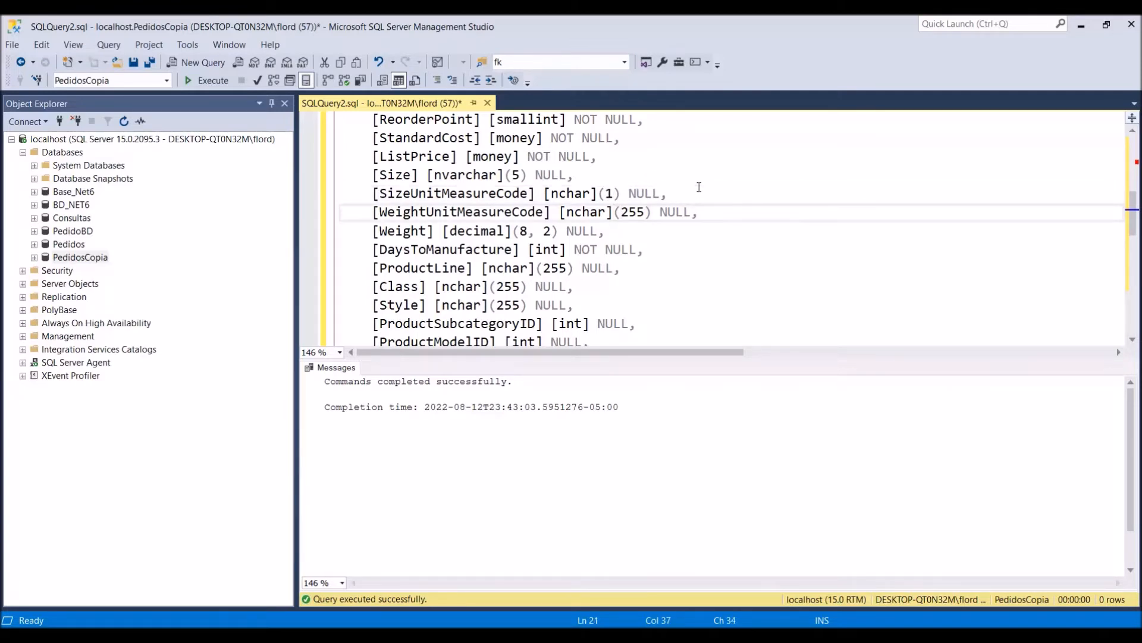
Set the nvarchar length of the Size column to 1 in the Product table script
key(Down)
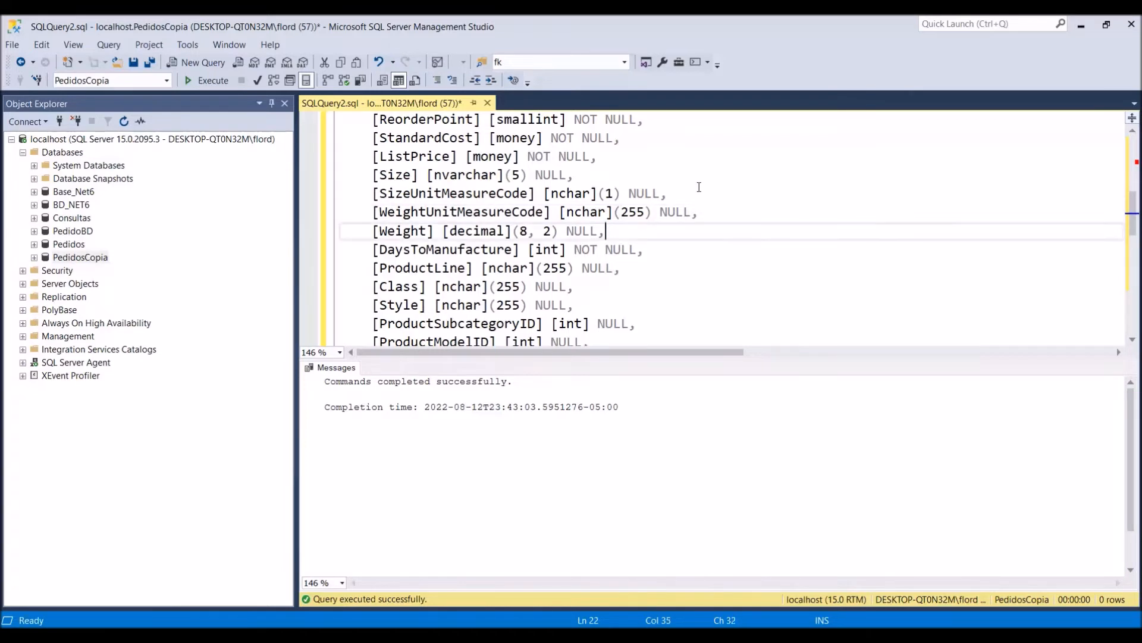
key(Up)
key(Up)
key(Up)
key(Left)
key(Left)
key(Left)
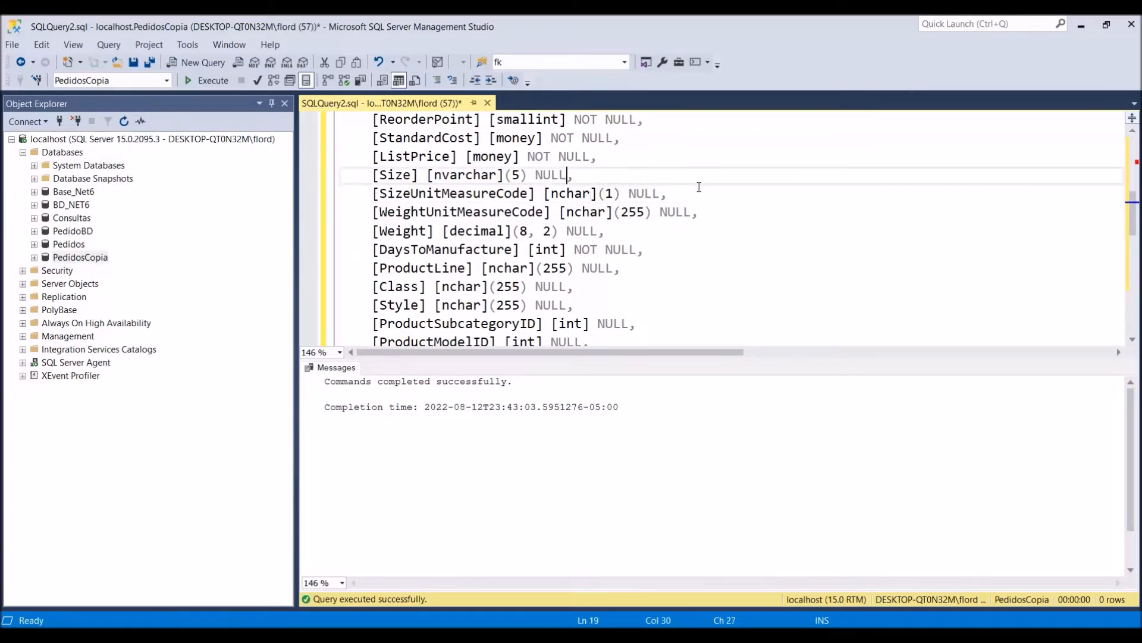
key(Left)
key(Left)
key(Left)
key(BackSpace)
text(1)
Execute the script to create dbo.Product, then refresh the databases and list the tables of PedidosCopia
click(187, 81)
right_click(60, 152)
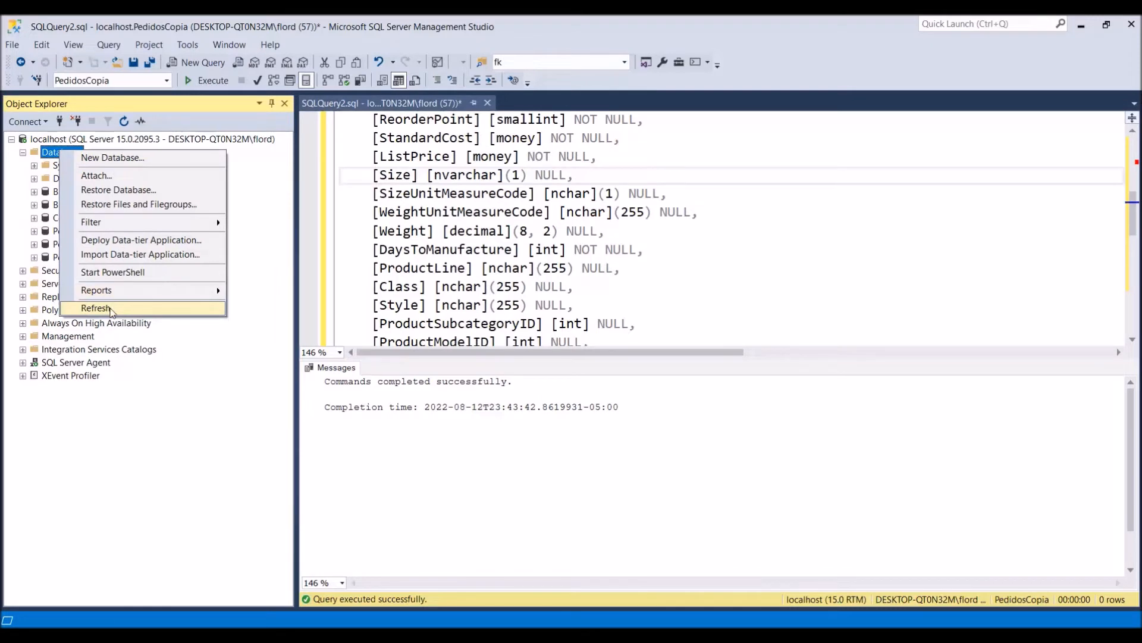
click(113, 307)
click(34, 257)
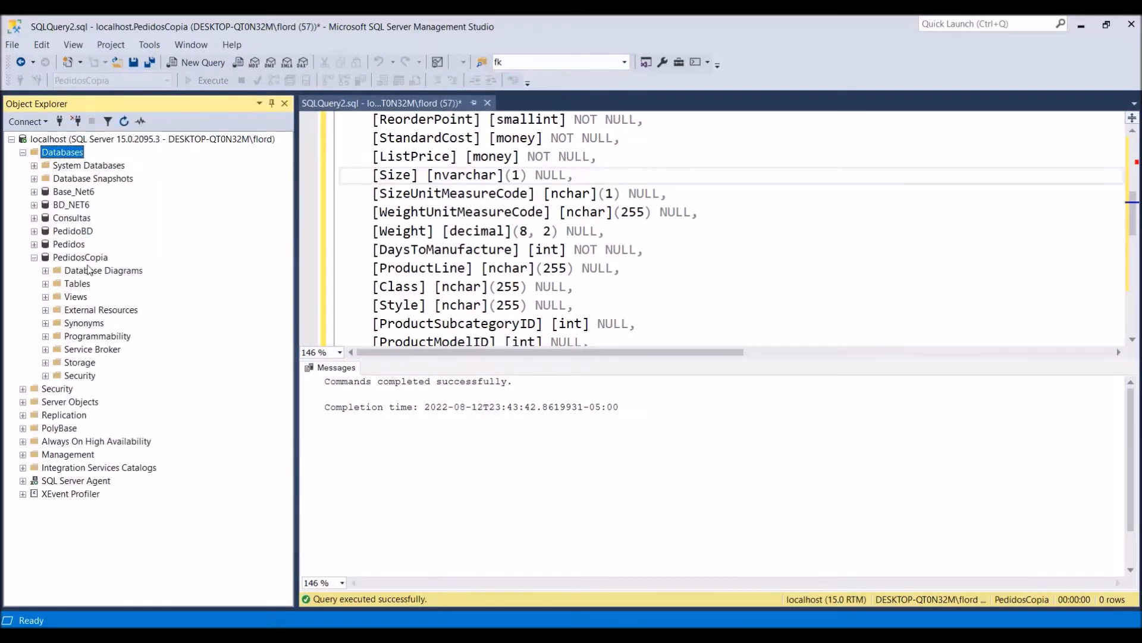
click(46, 284)
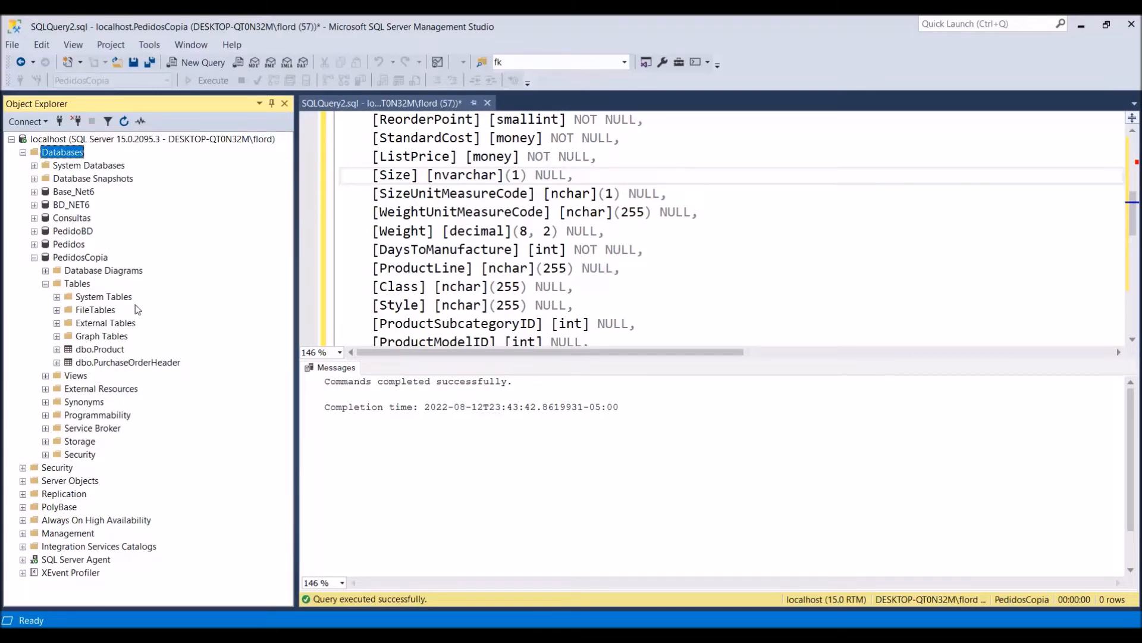
Switch to Excel to review the exported PurchaseOrderHeader.xls data, then return to SQL Server Management Studio
mouse_move(495, 636)
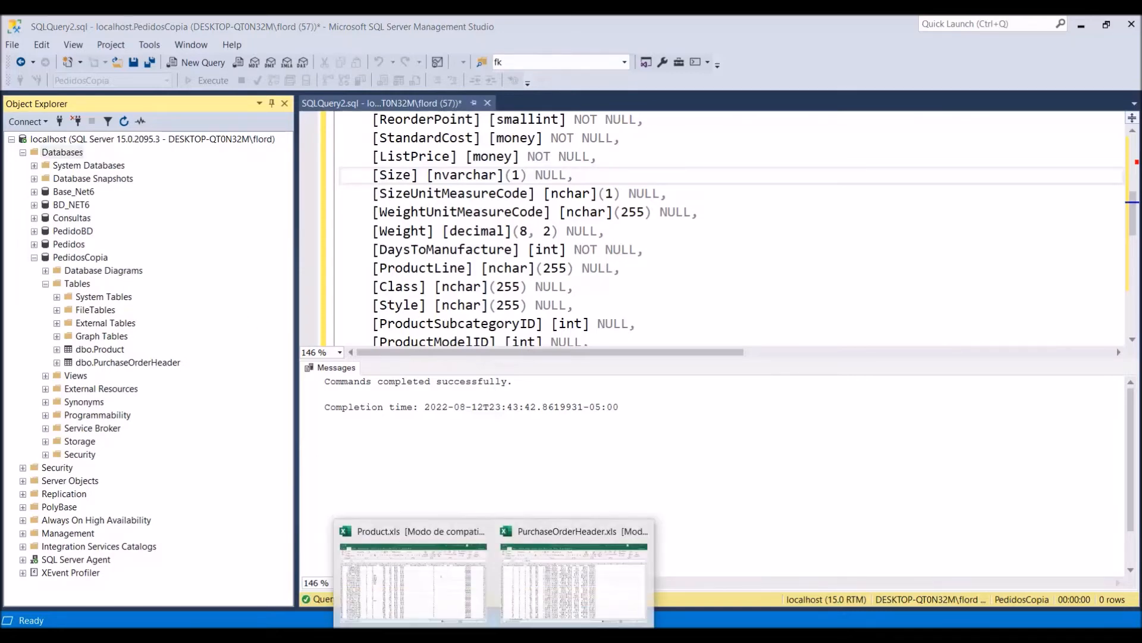
click(595, 572)
click(397, 336)
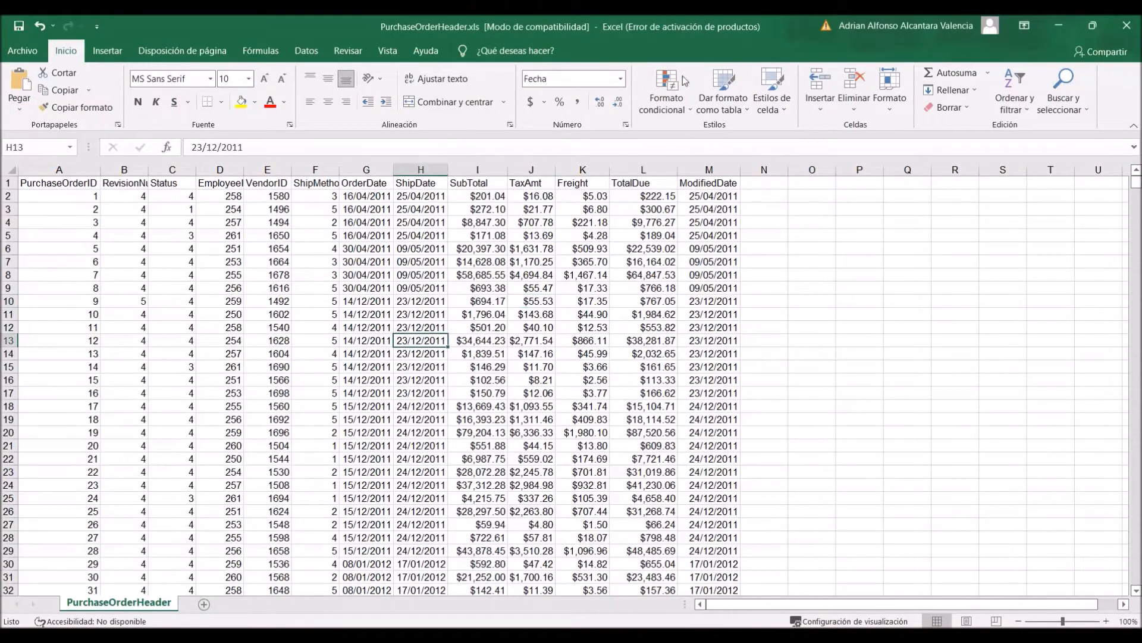
click(1064, 24)
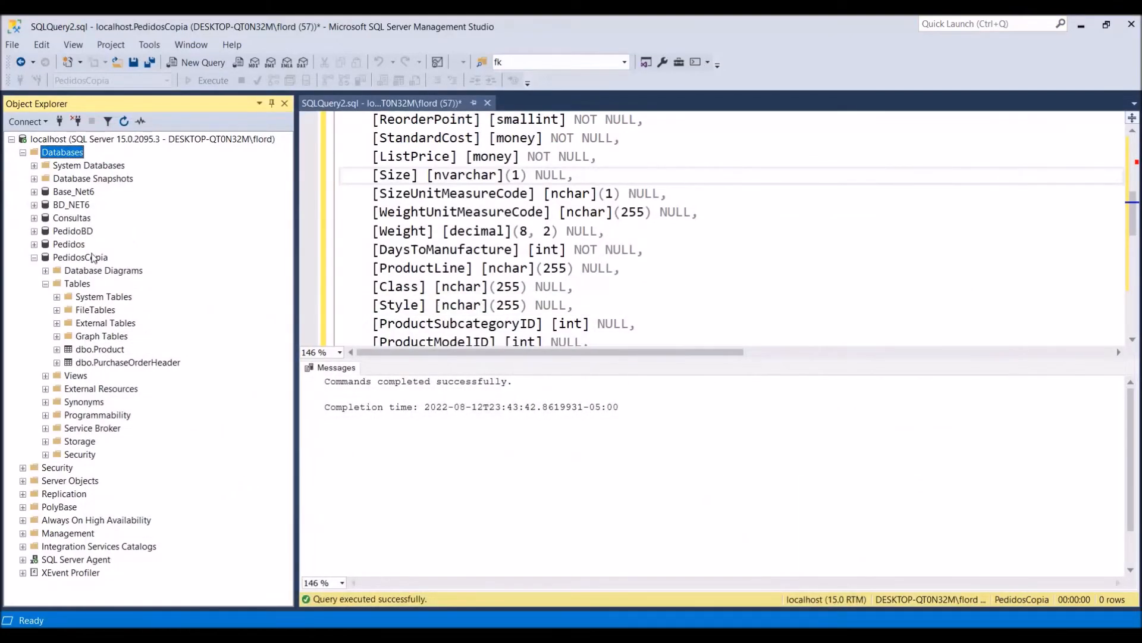
Start the Import Data wizard for the PedidosCopia database and choose Microsoft Excel as the data source
right_click(92, 257)
mouse_move(236, 309)
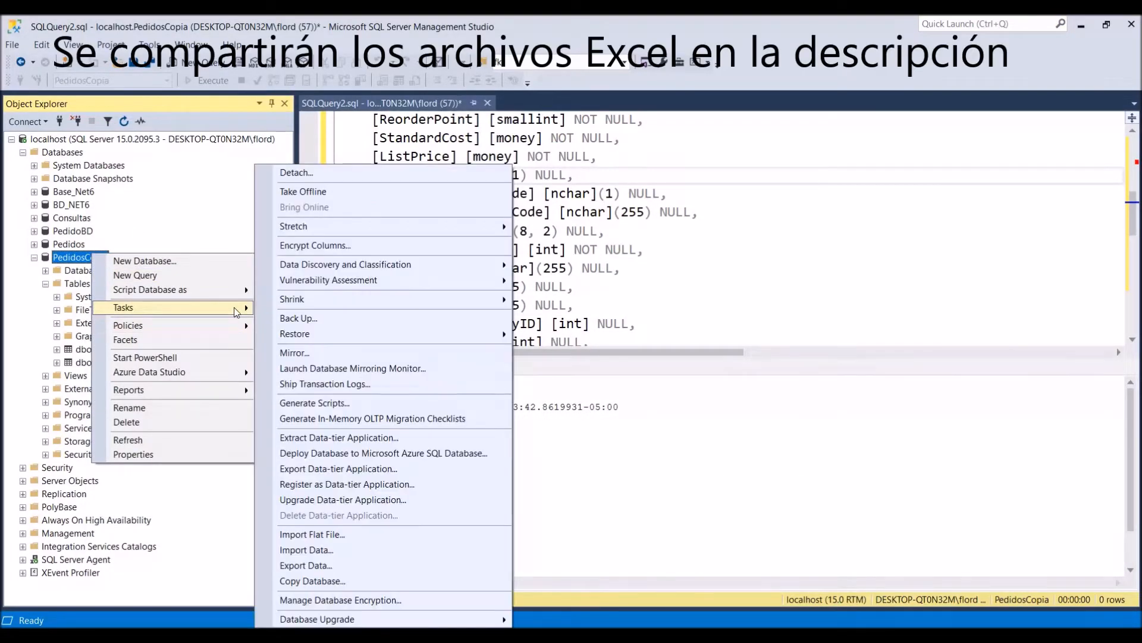
click(389, 548)
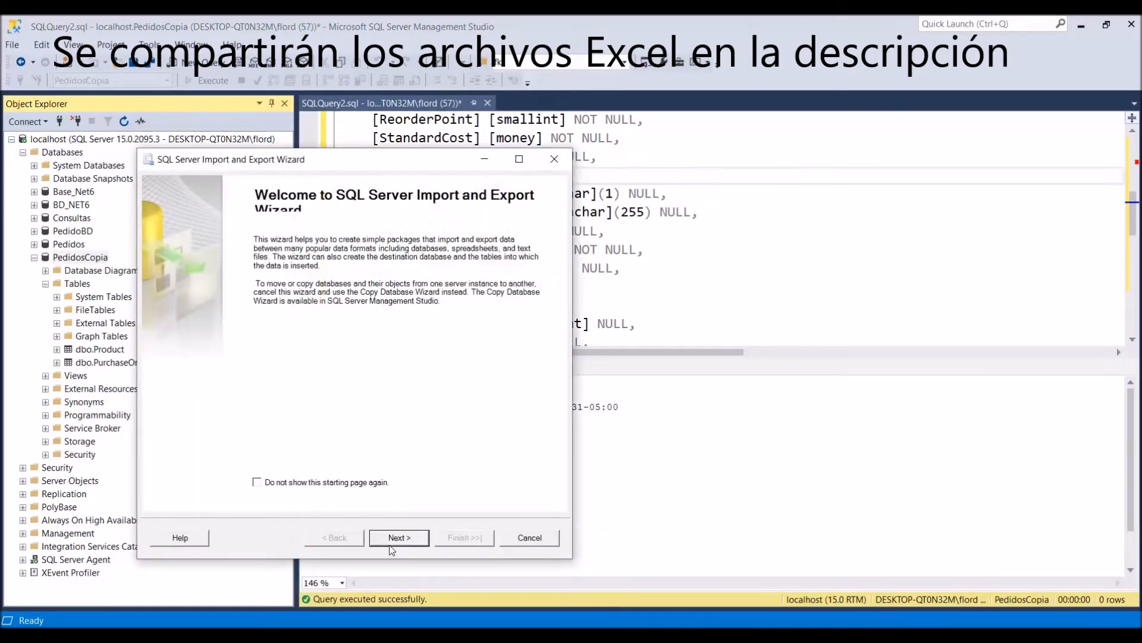
click(397, 537)
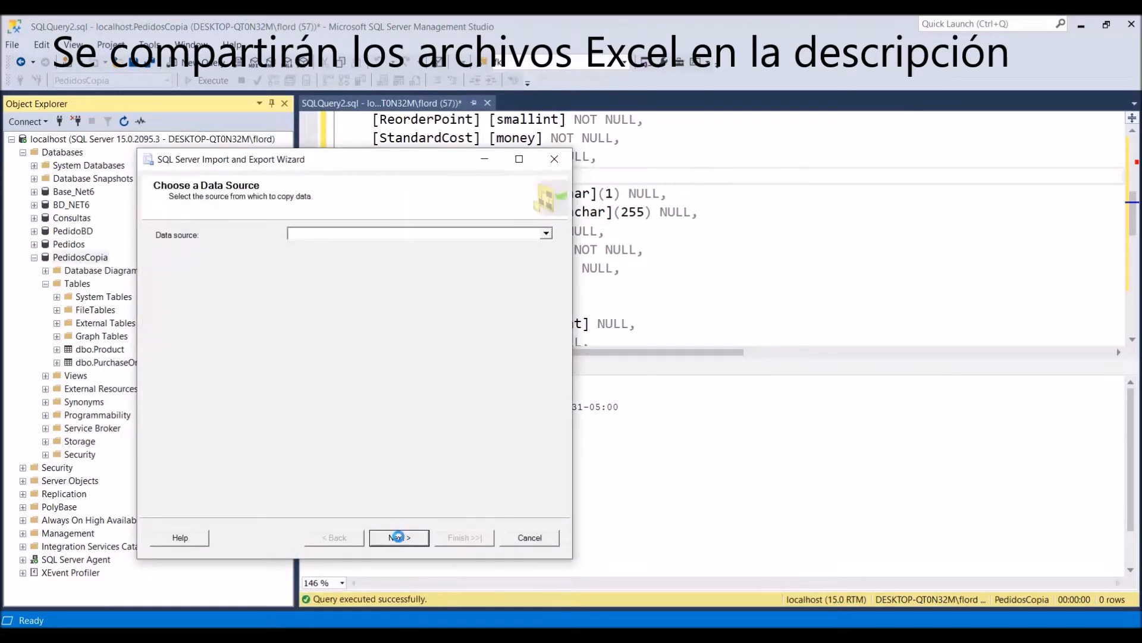
click(548, 232)
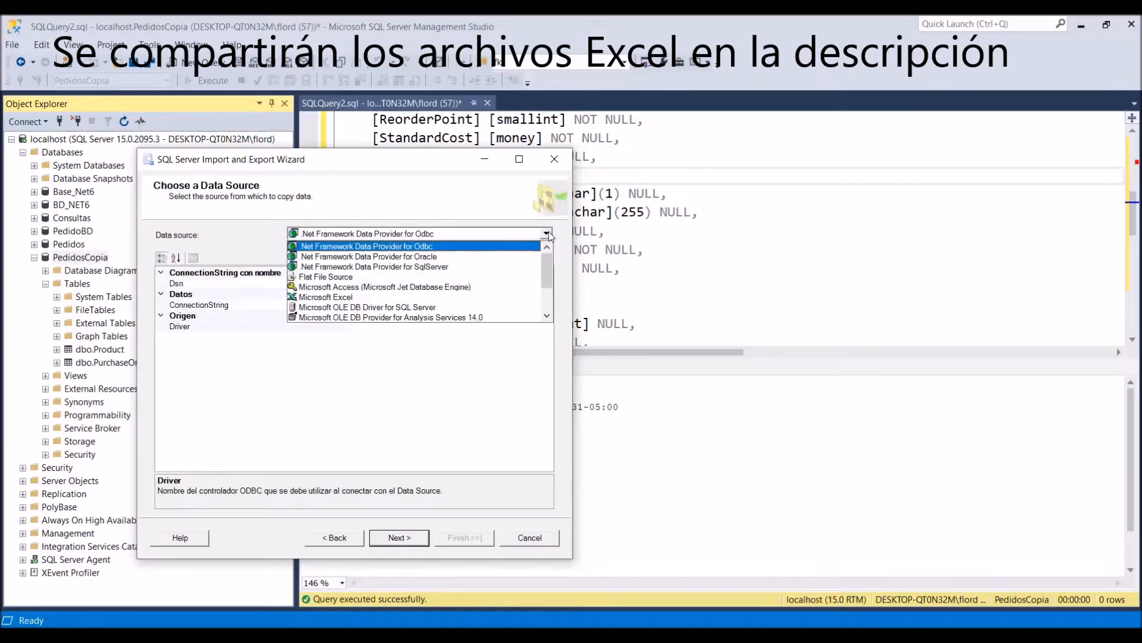
click(370, 299)
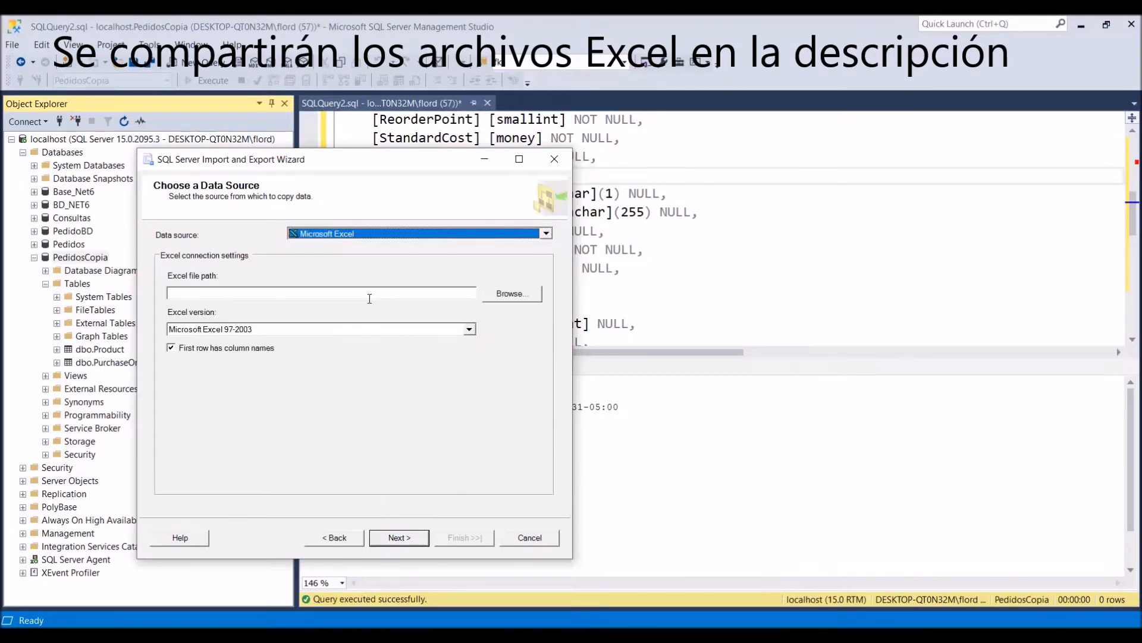
Choose C:\Carga\Product.xls as the source Excel file and continue to the destination settings
click(506, 294)
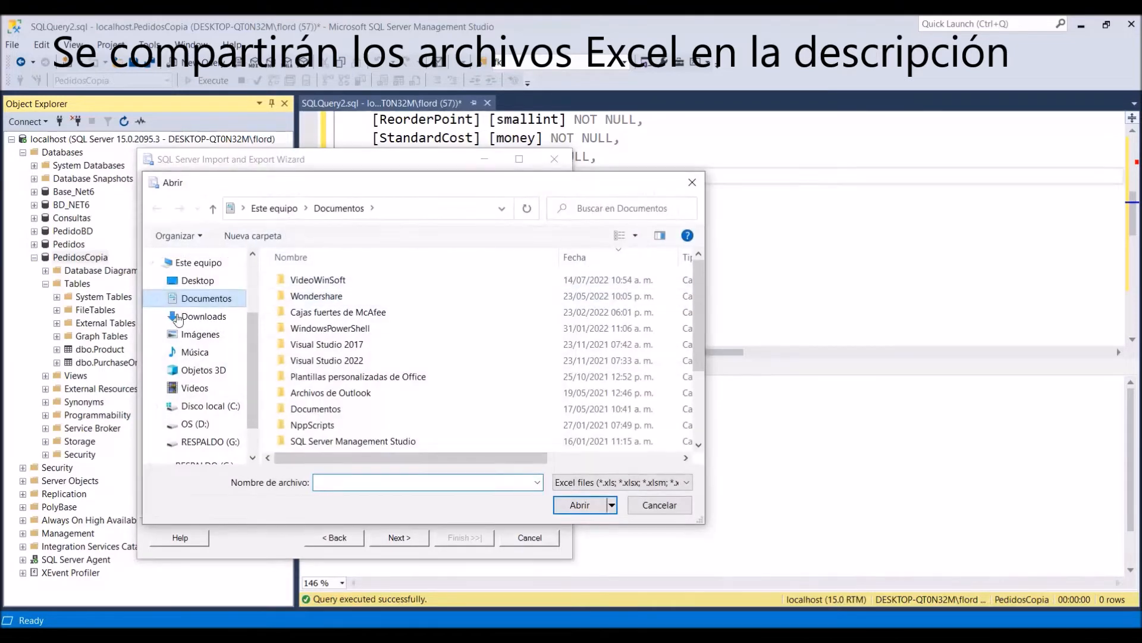
click(176, 404)
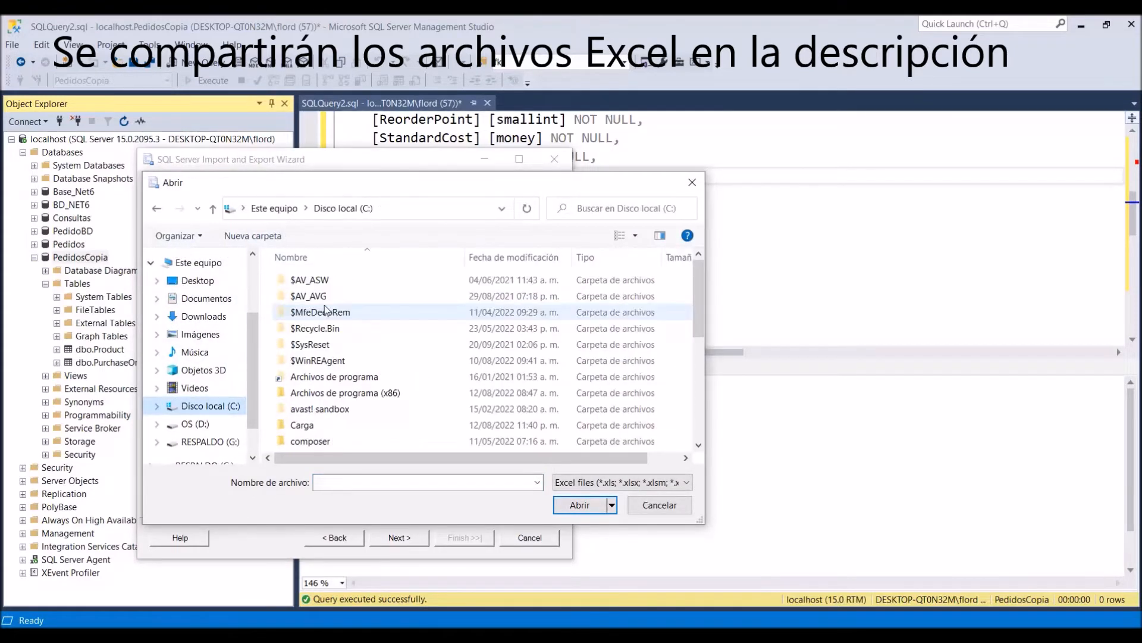
double_click(303, 427)
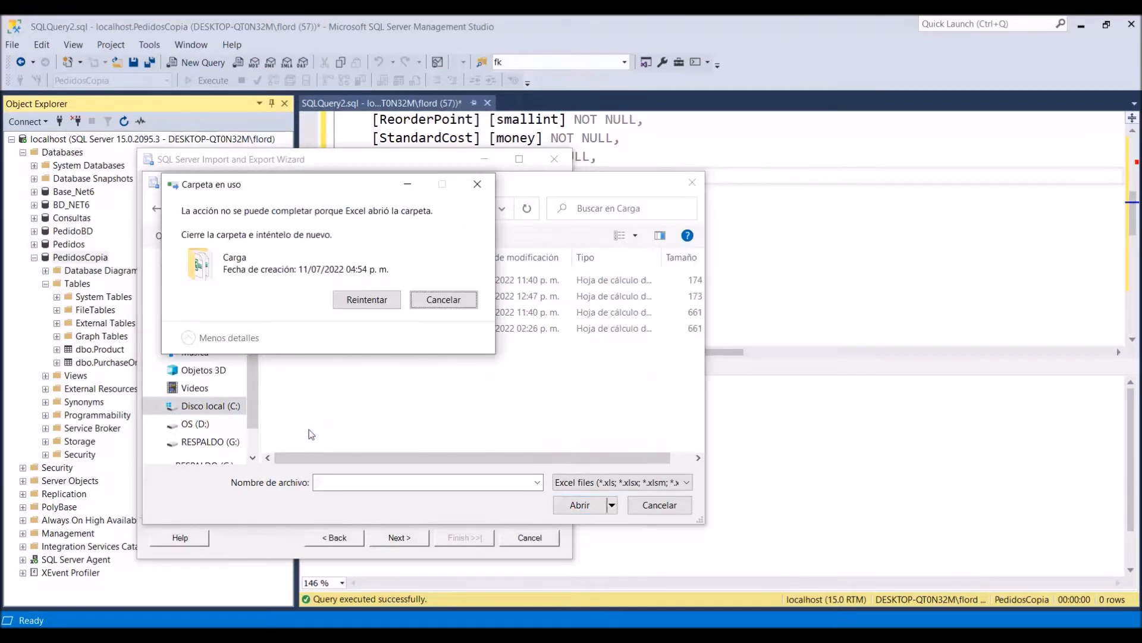
click(440, 300)
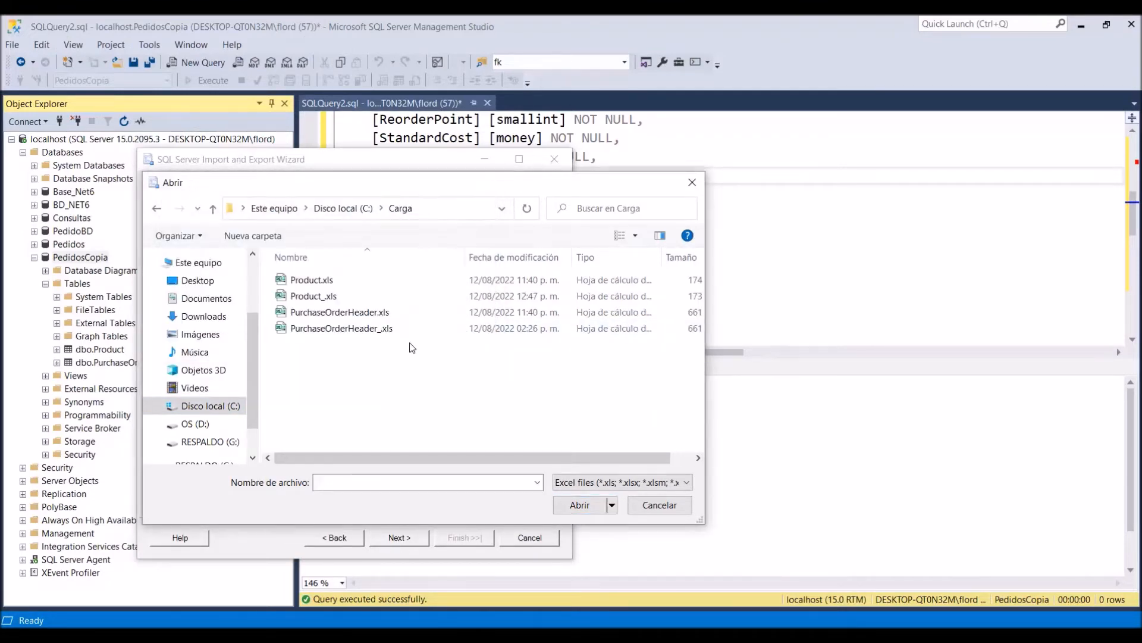
click(318, 278)
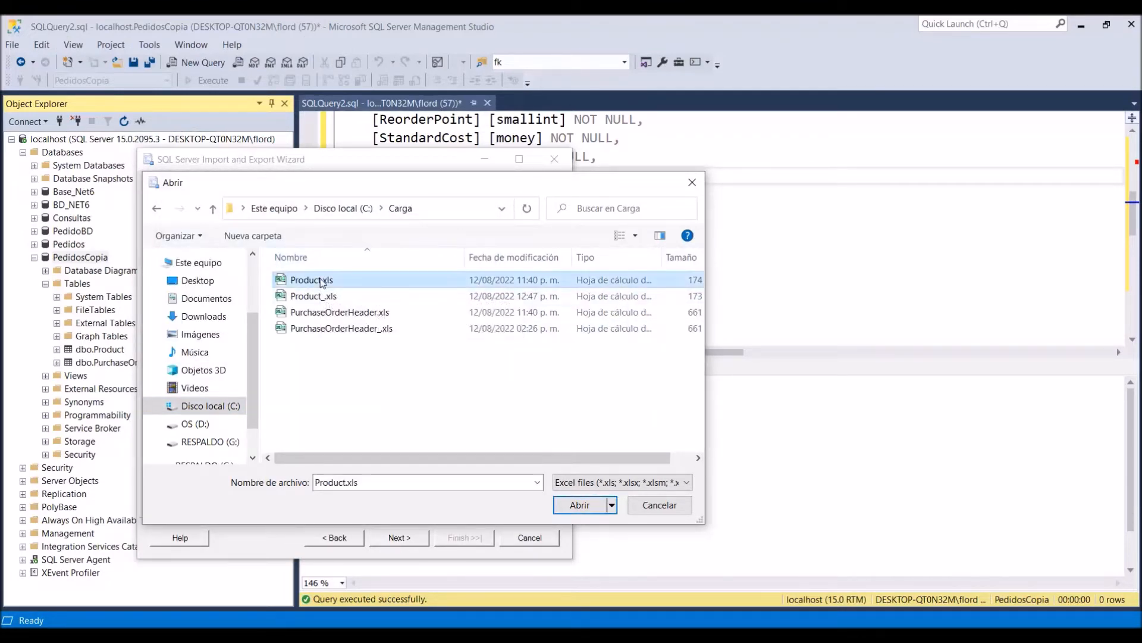
click(581, 504)
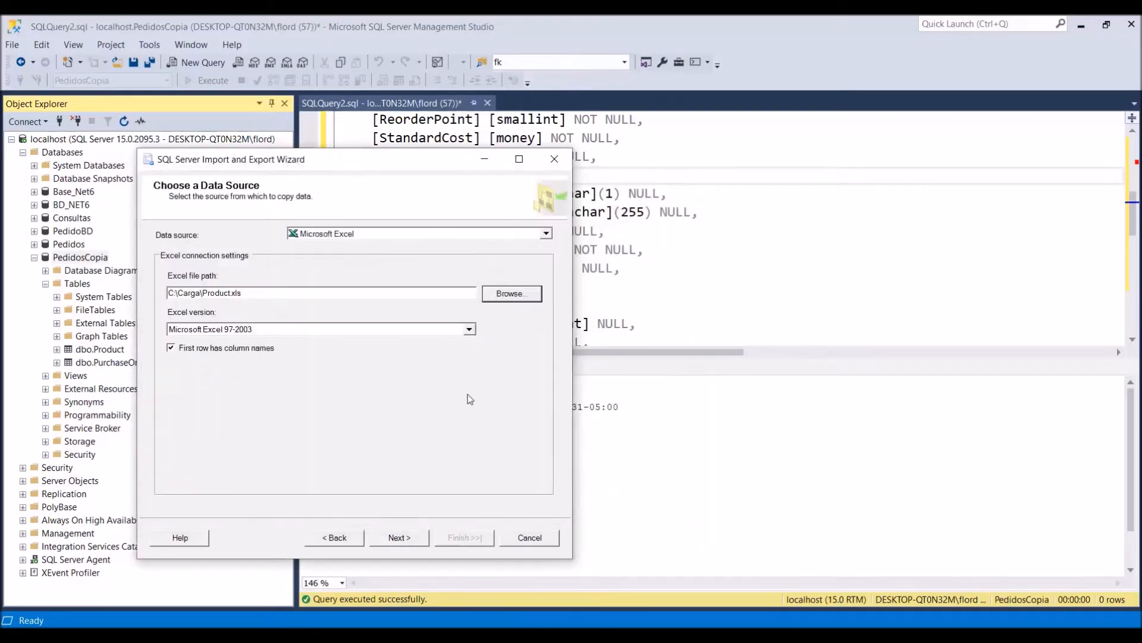
click(399, 539)
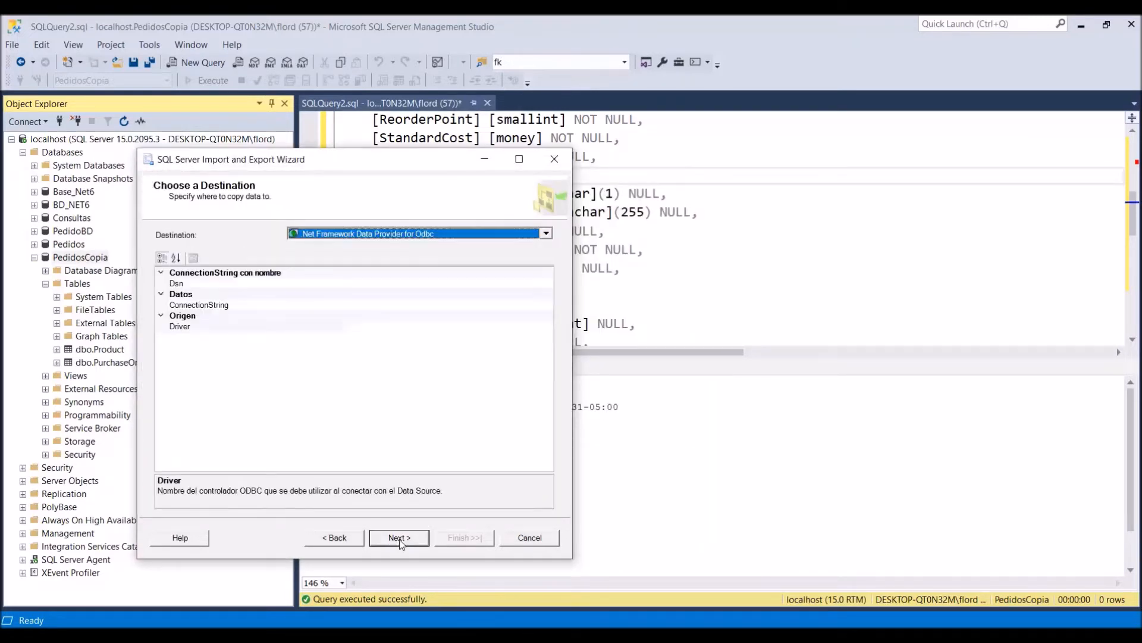
Set the destination to Microsoft OLE DB Driver for SQL Server, using server ".", Windows Authentication and the PedidosCopia database
click(545, 234)
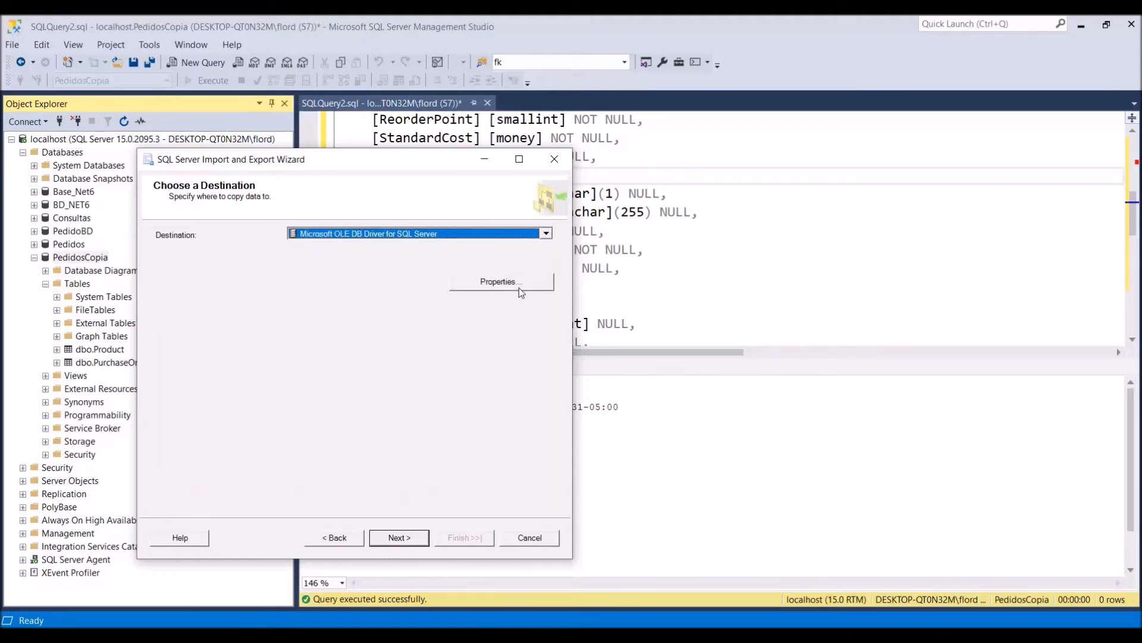
click(521, 281)
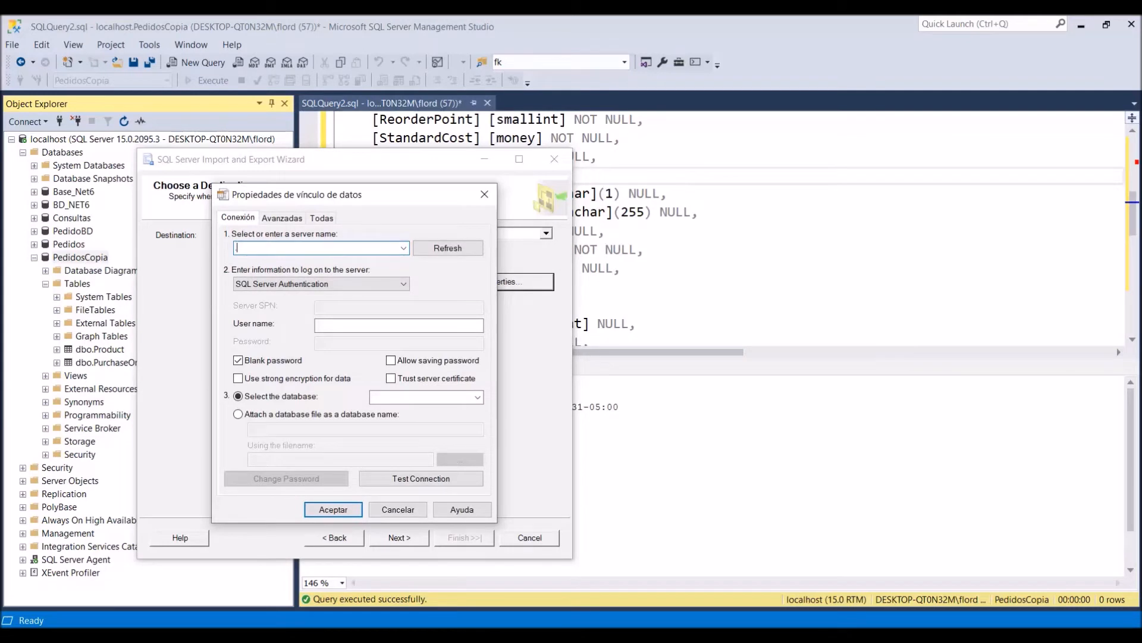
text(.)
click(388, 285)
click(357, 300)
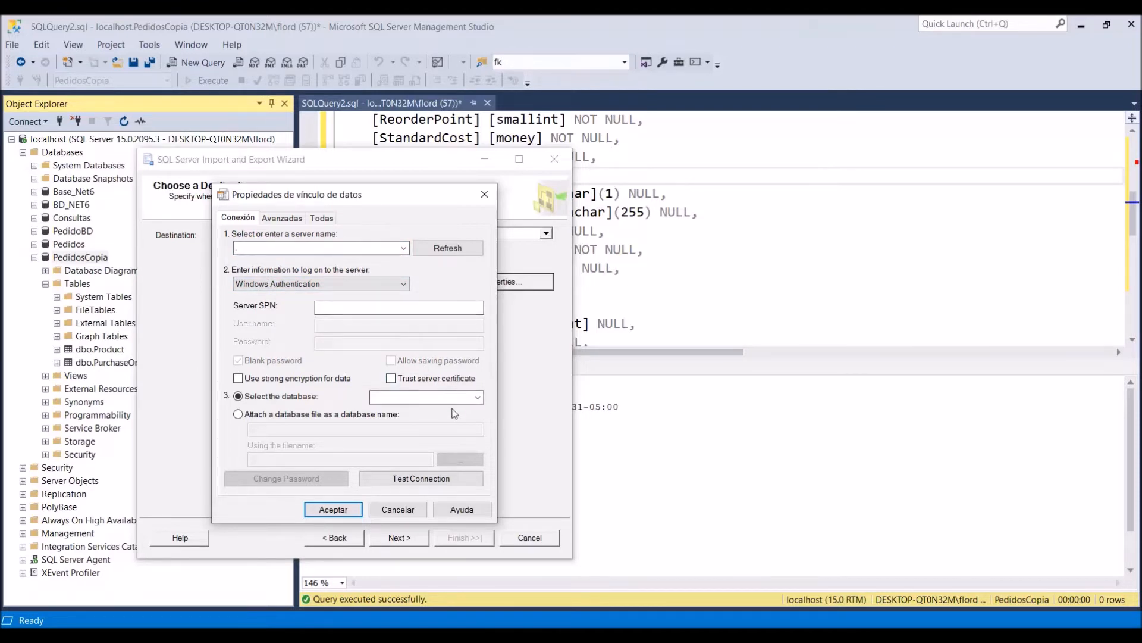
click(476, 401)
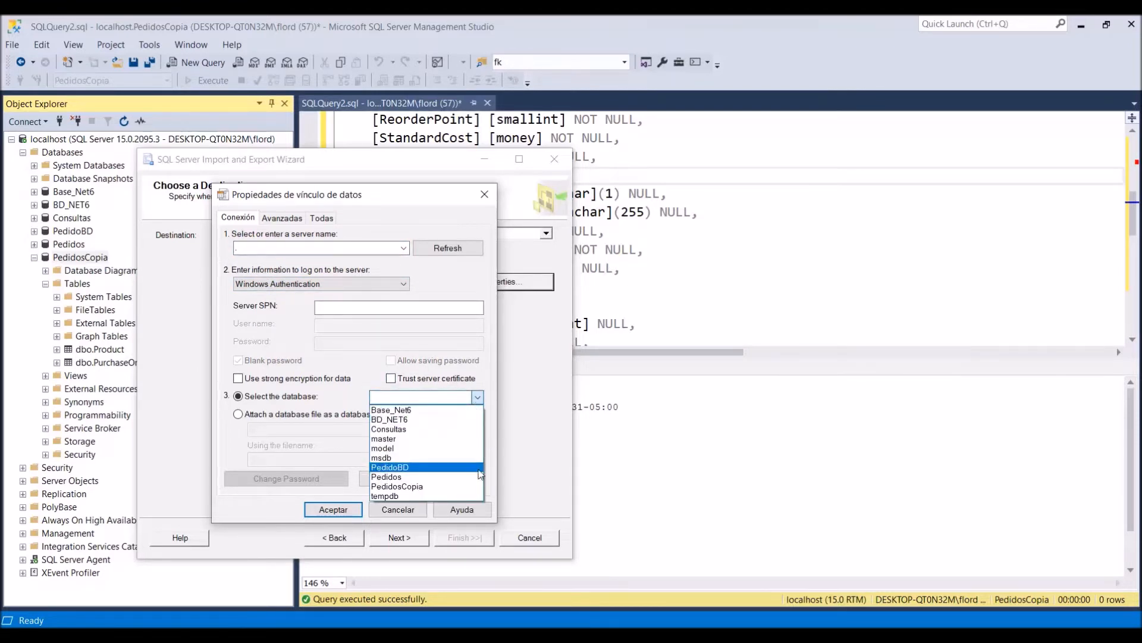
click(461, 487)
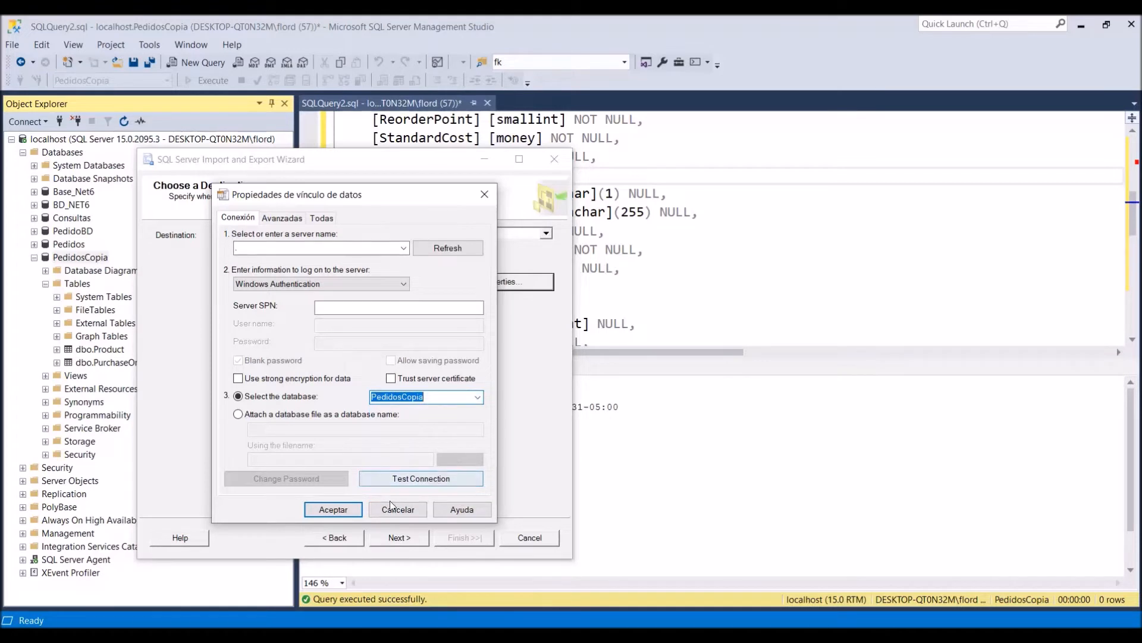
Test and accept the destination connection, then continue to source table selection with the option to copy data from tables or views
click(390, 480)
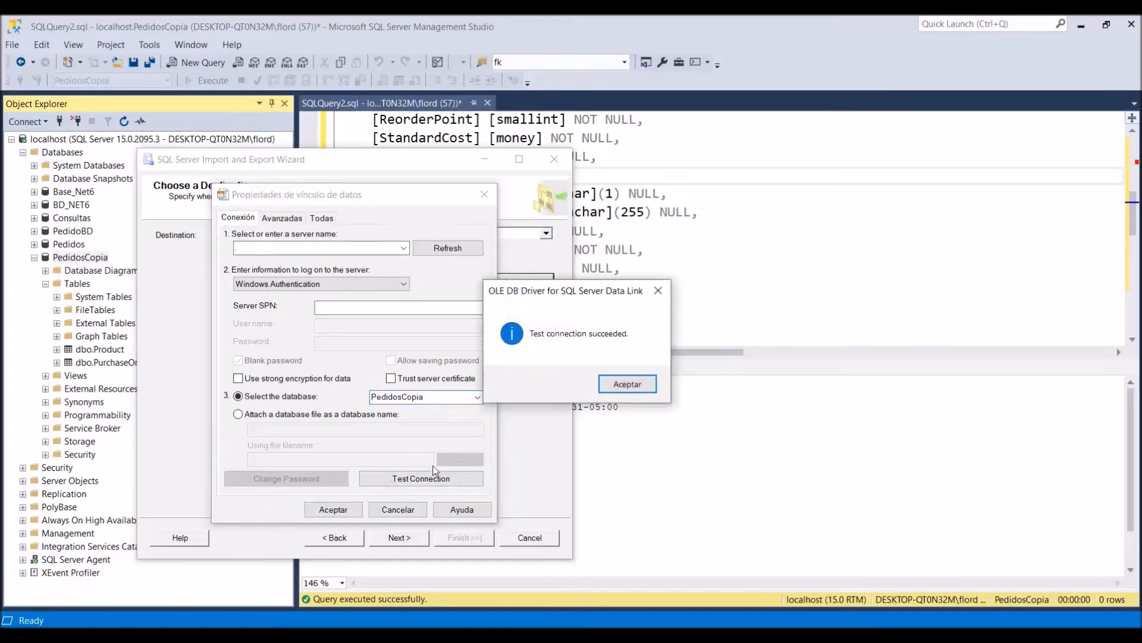
click(639, 389)
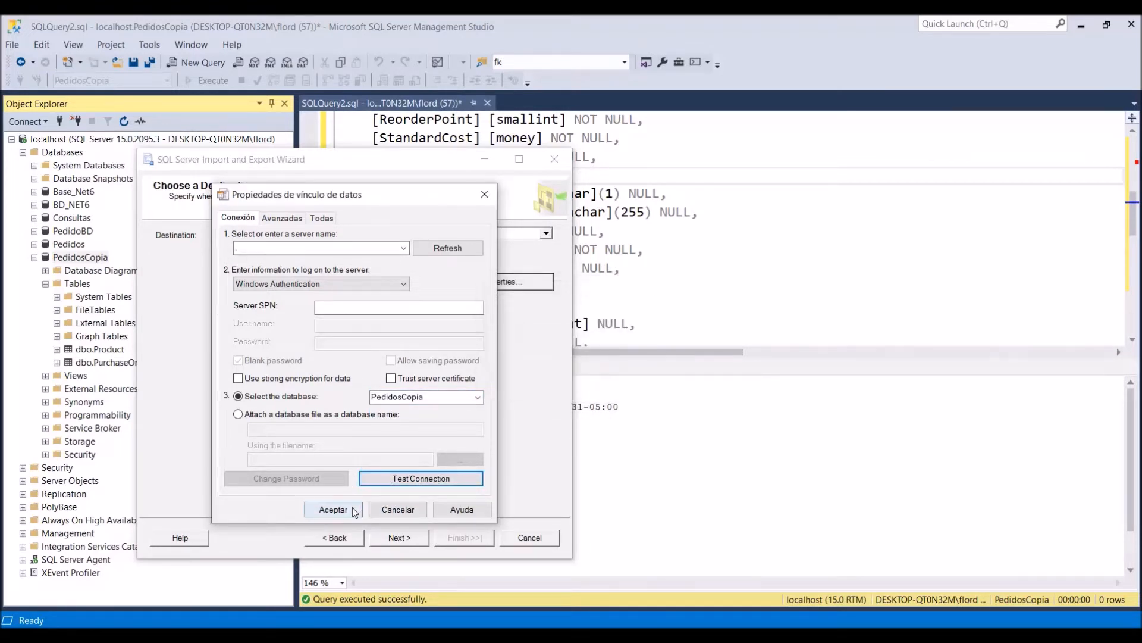
click(352, 508)
click(408, 538)
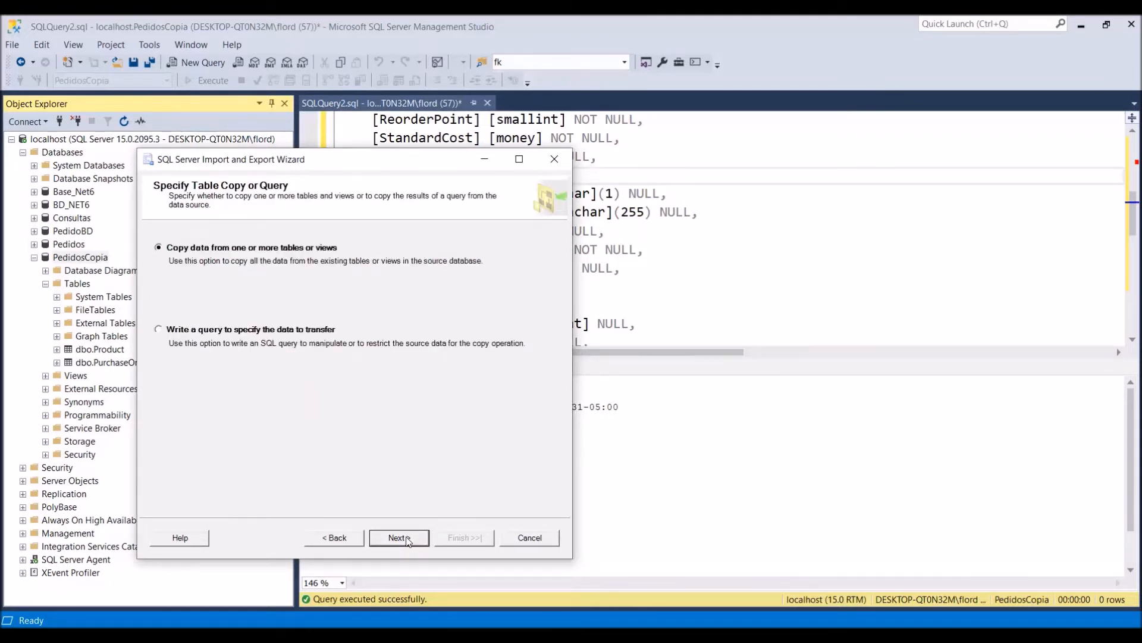
click(407, 539)
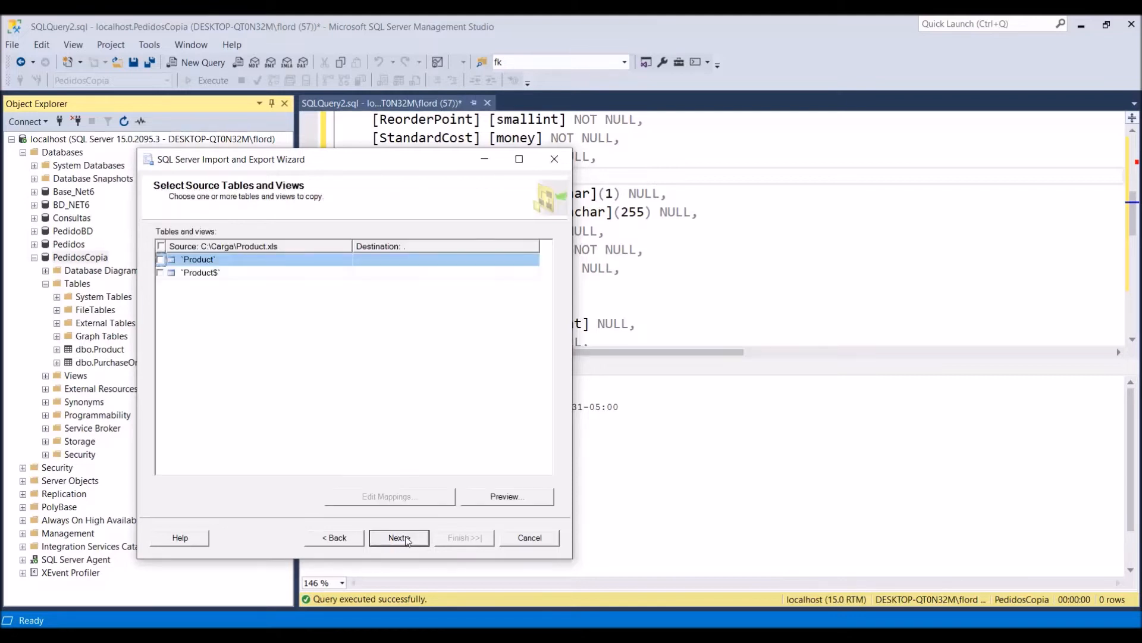
Select the Product source table and keep [dbo].[Product] as its destination table
click(161, 259)
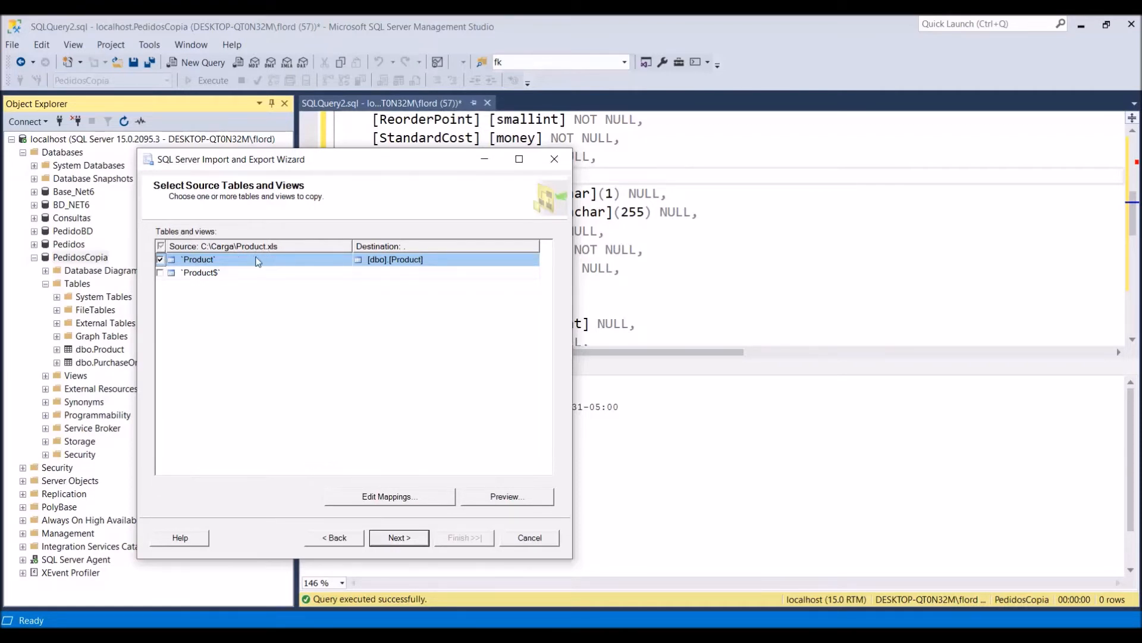
click(530, 260)
click(531, 259)
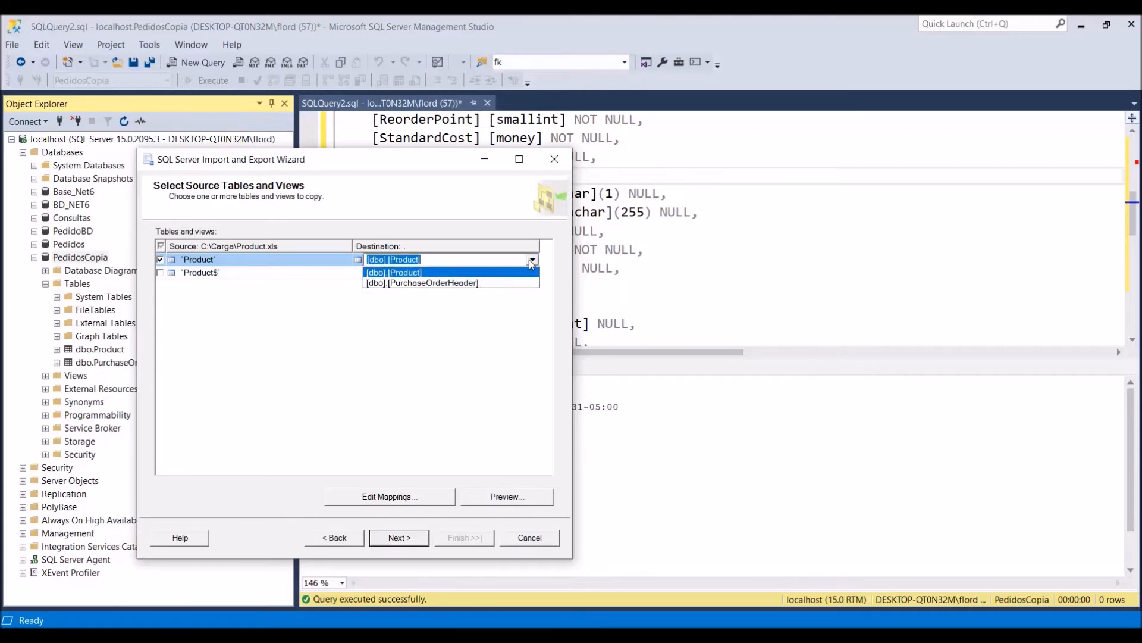
click(529, 259)
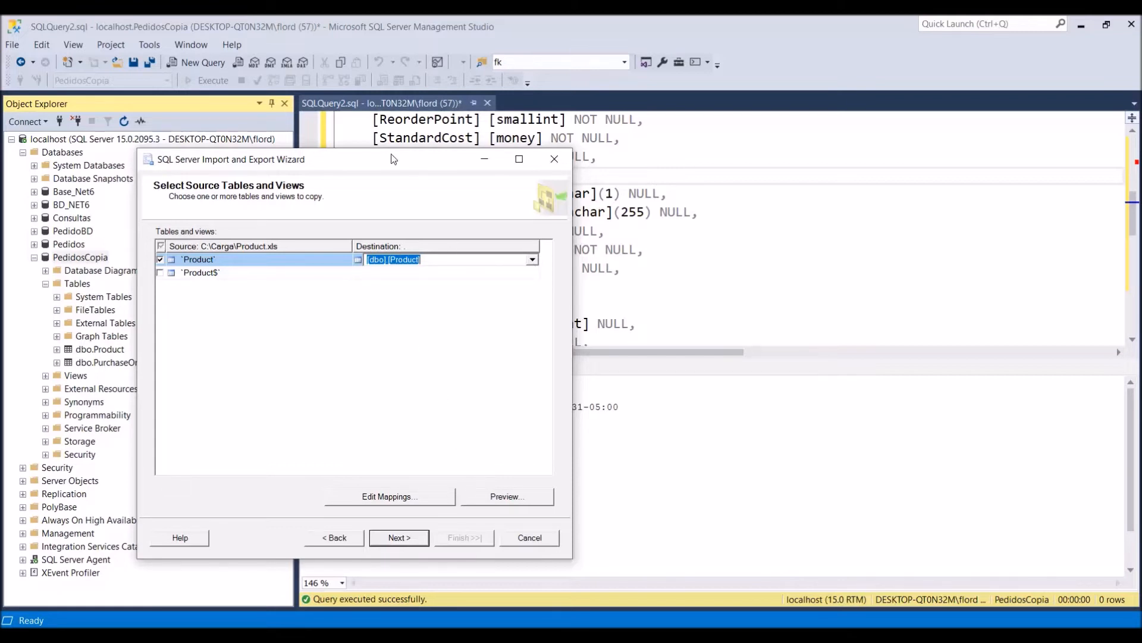
Inspect the column mappings, types and sizes between the Product source and [dbo].[Product], and leave them unedited
click(389, 497)
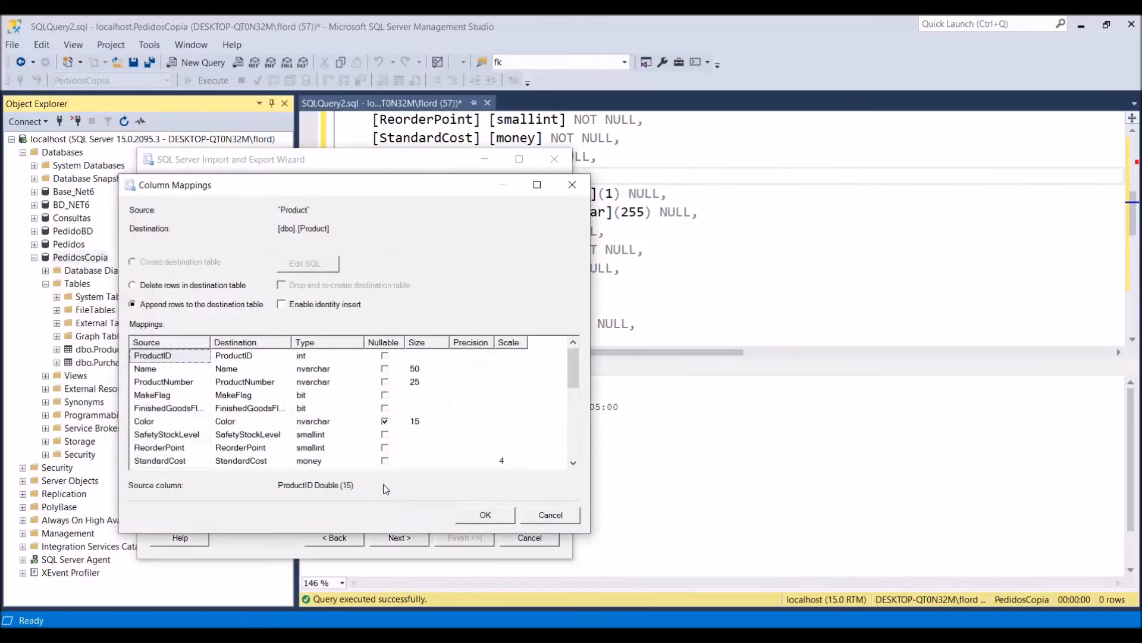
click(371, 380)
click(361, 380)
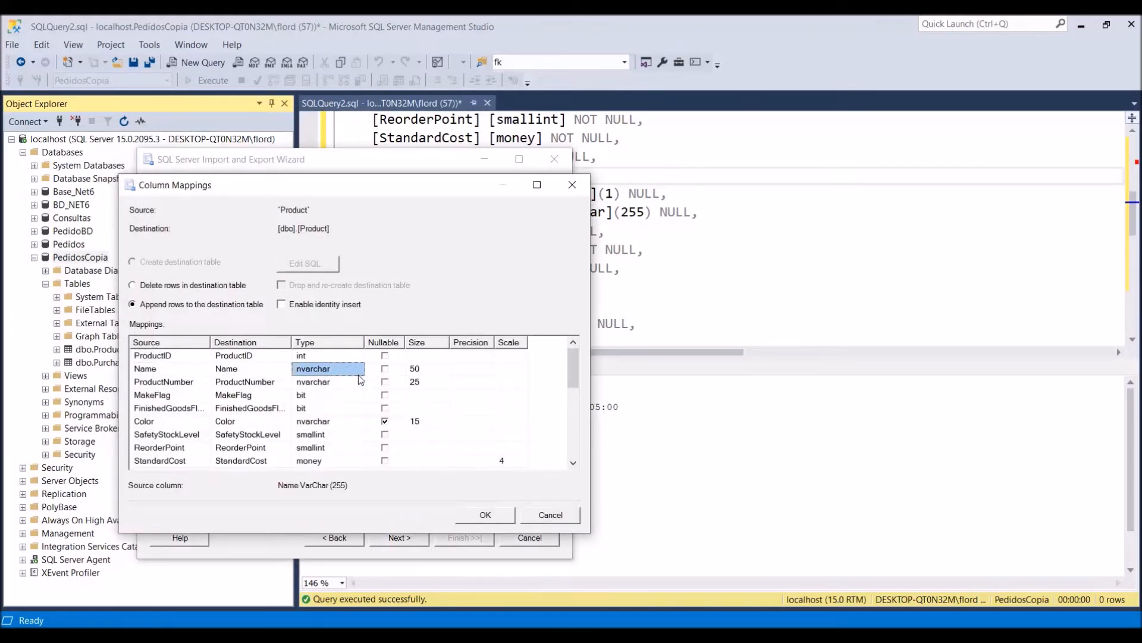
click(355, 433)
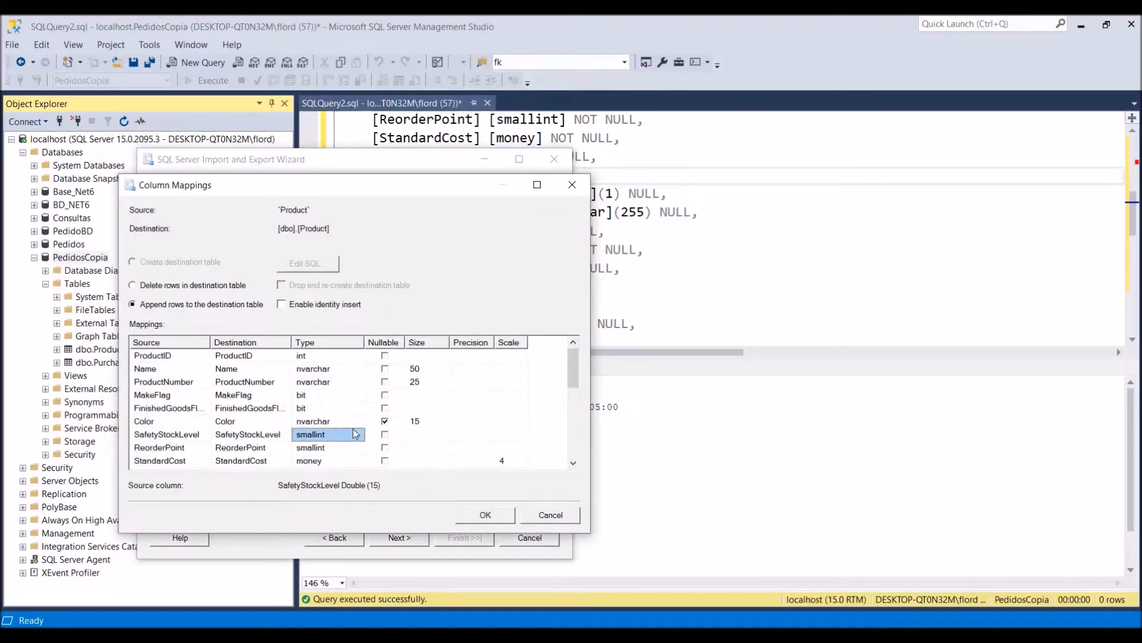
click(436, 408)
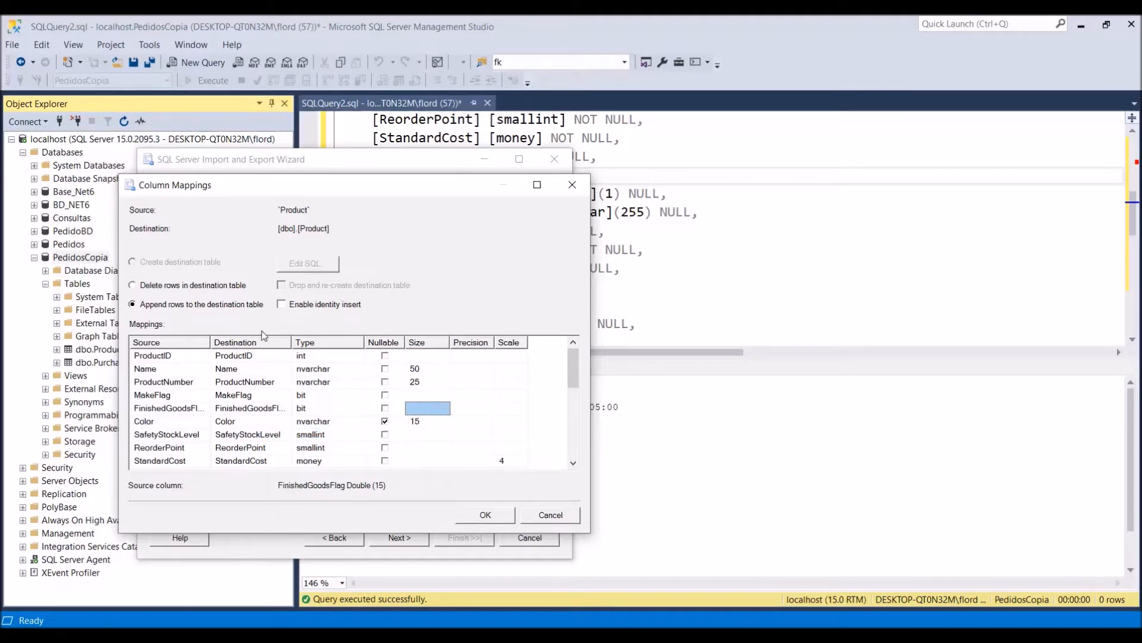
click(551, 516)
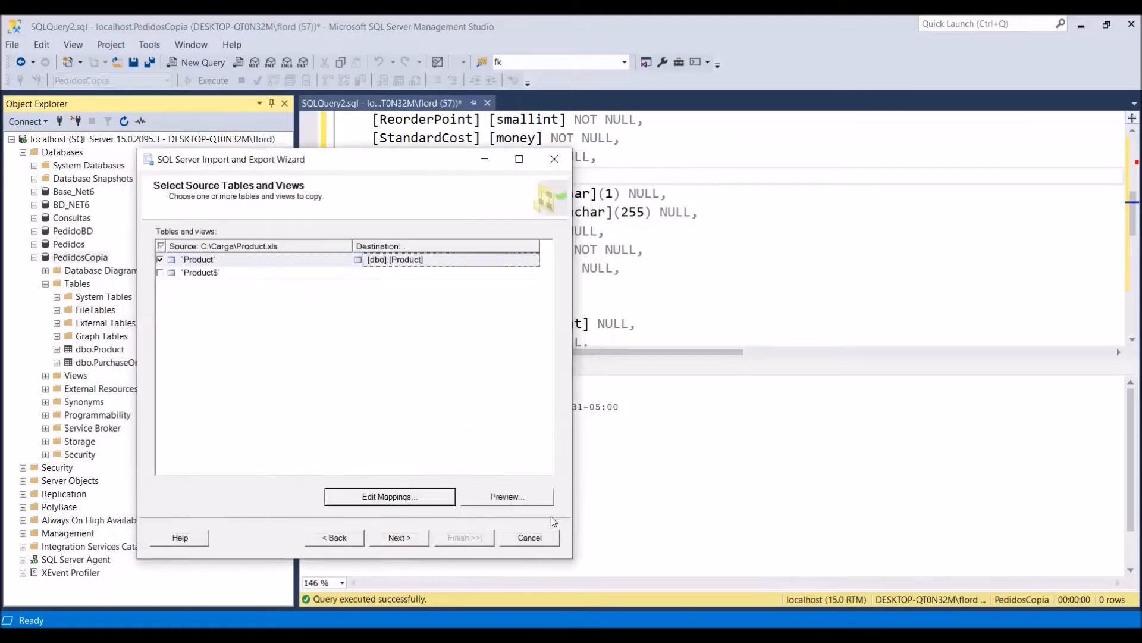
Preview the Product source data across to the rowguid and ModifiedDate columns, and close the preview
click(510, 500)
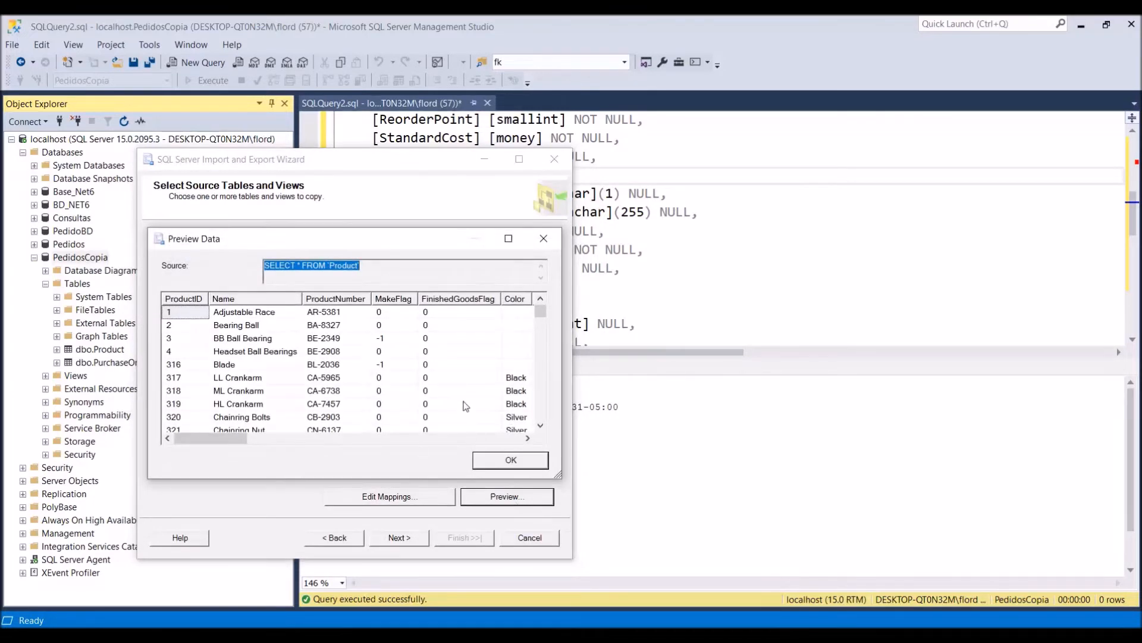
drag(241, 439, 537, 419)
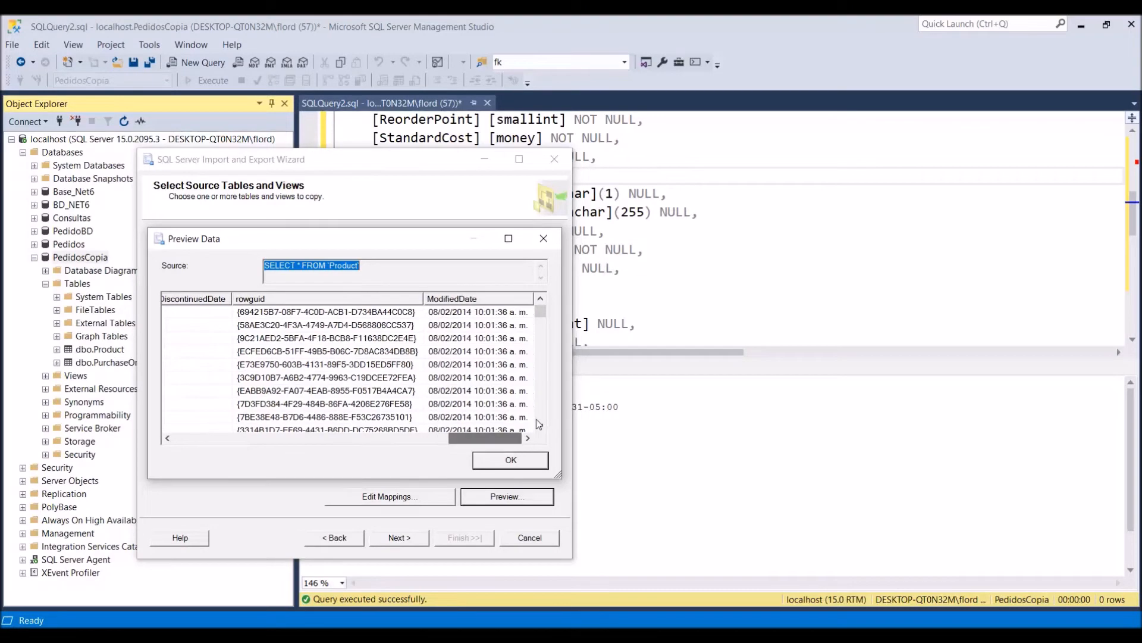
click(543, 239)
Accept the data type mappings with global errors set to Fail and try to run the Product import immediately without saving the package
click(402, 539)
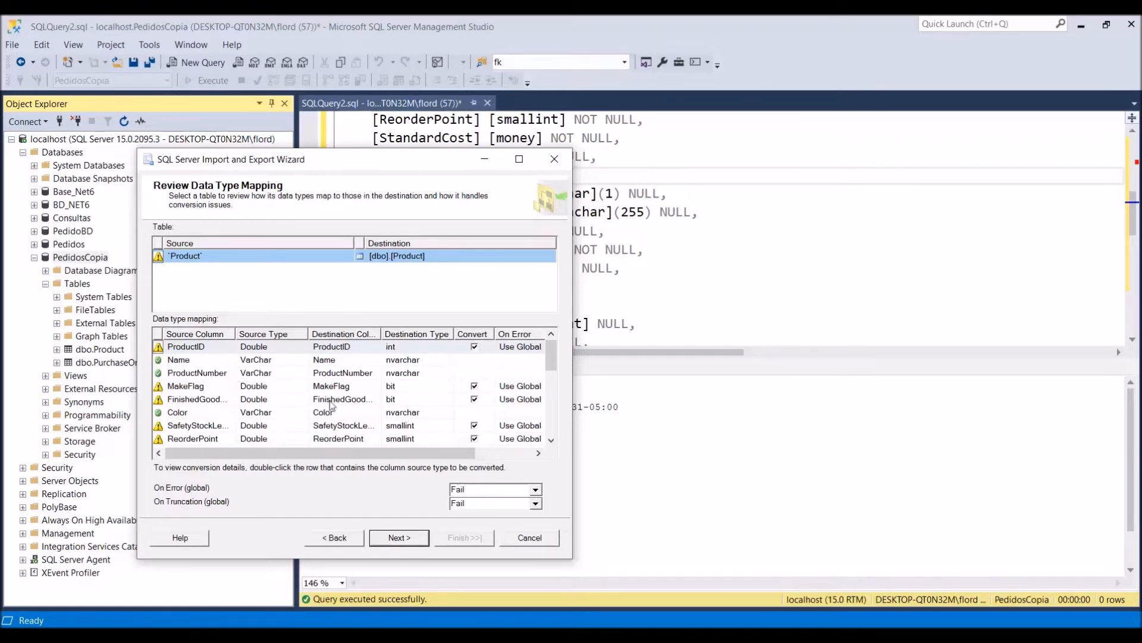
scroll(282, 428, down, 2)
scroll(281, 428, down, 3)
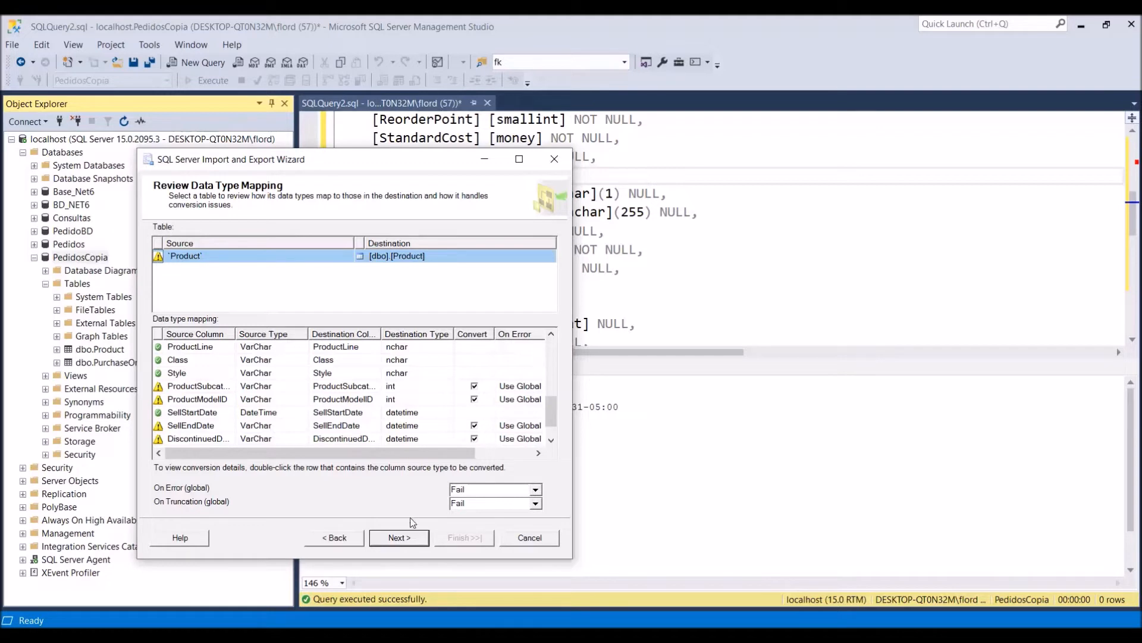
click(408, 538)
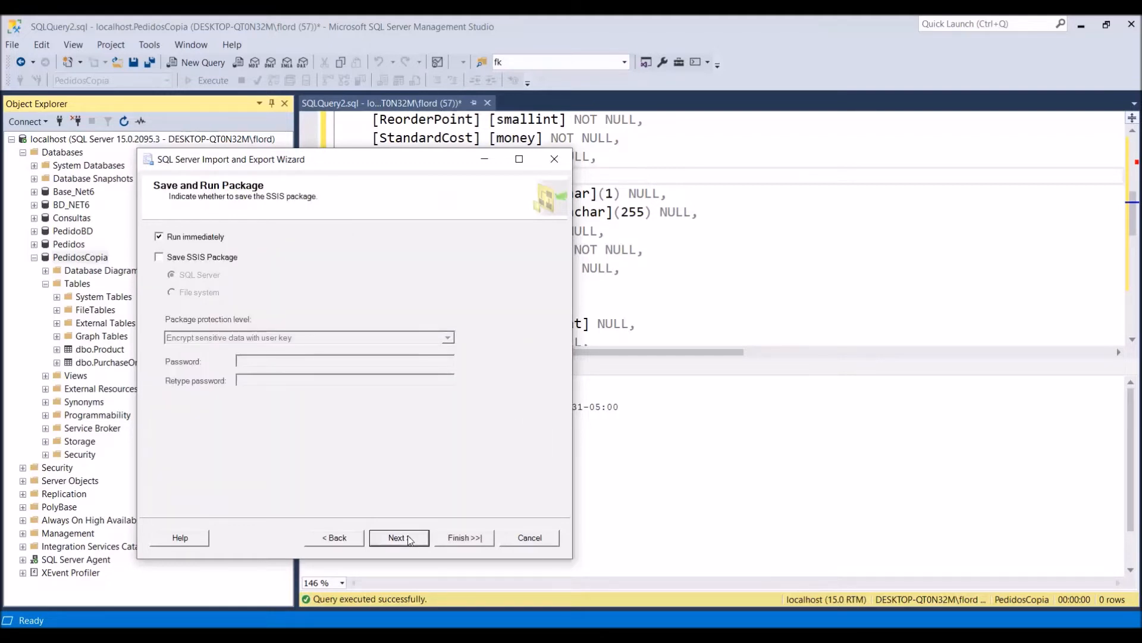
click(408, 538)
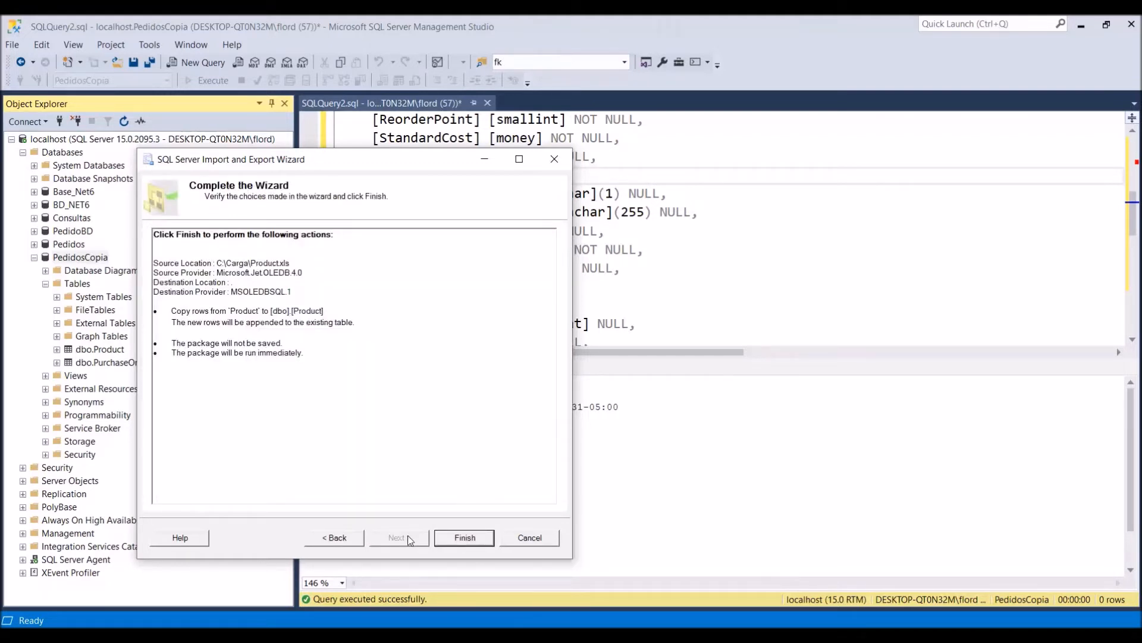
click(461, 542)
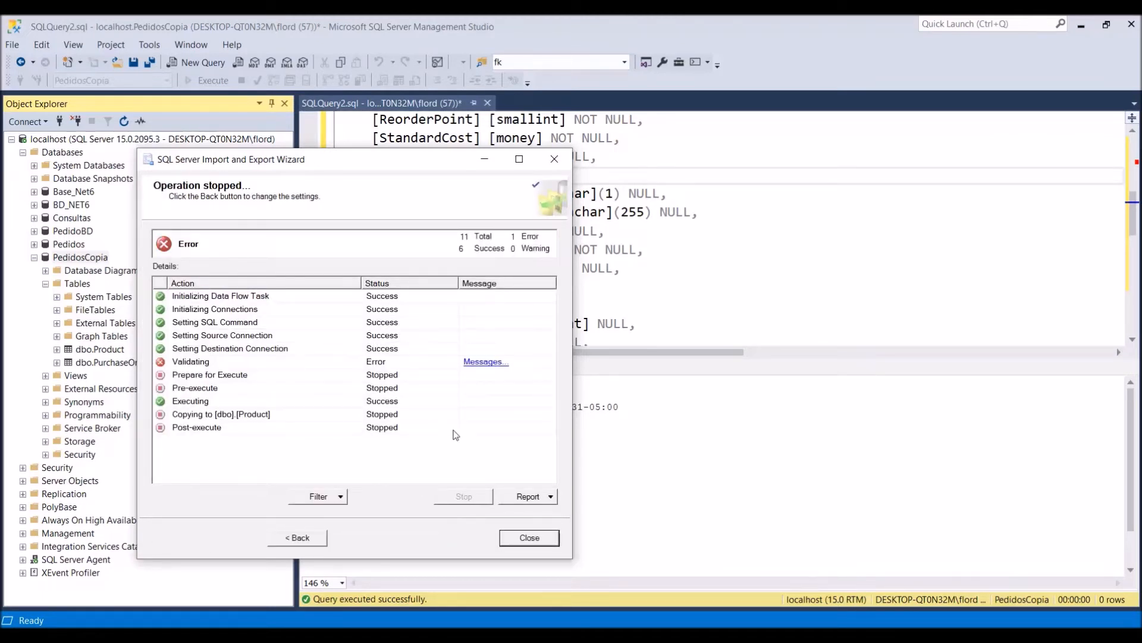
Open the messages of the Validating action, read the report to its end and select all its text
click(476, 363)
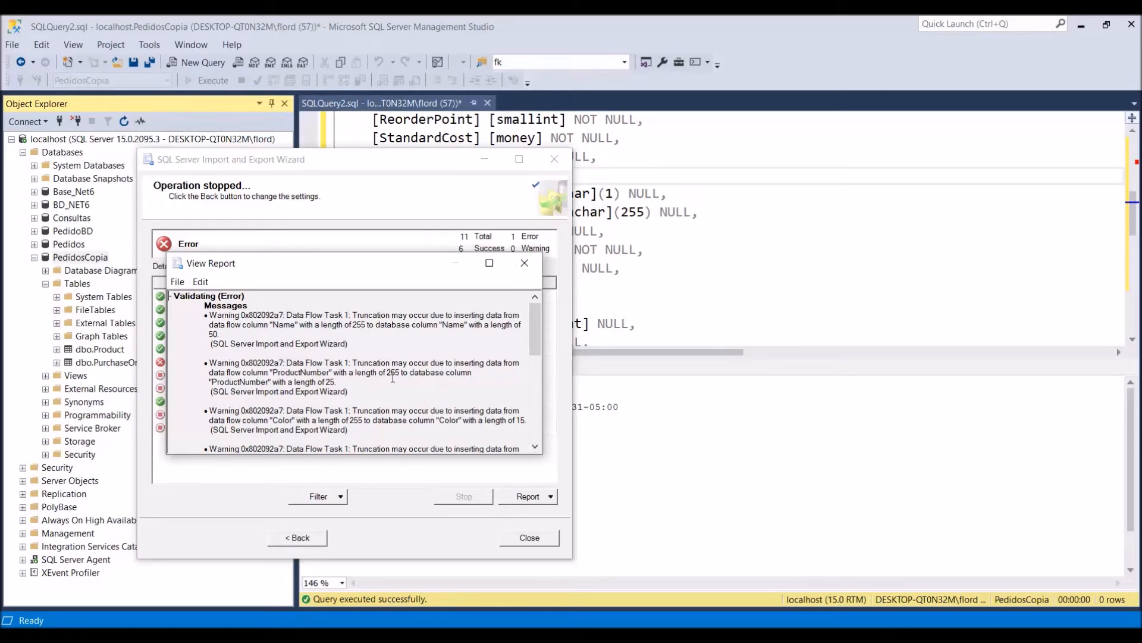
scroll(427, 396, down, 1)
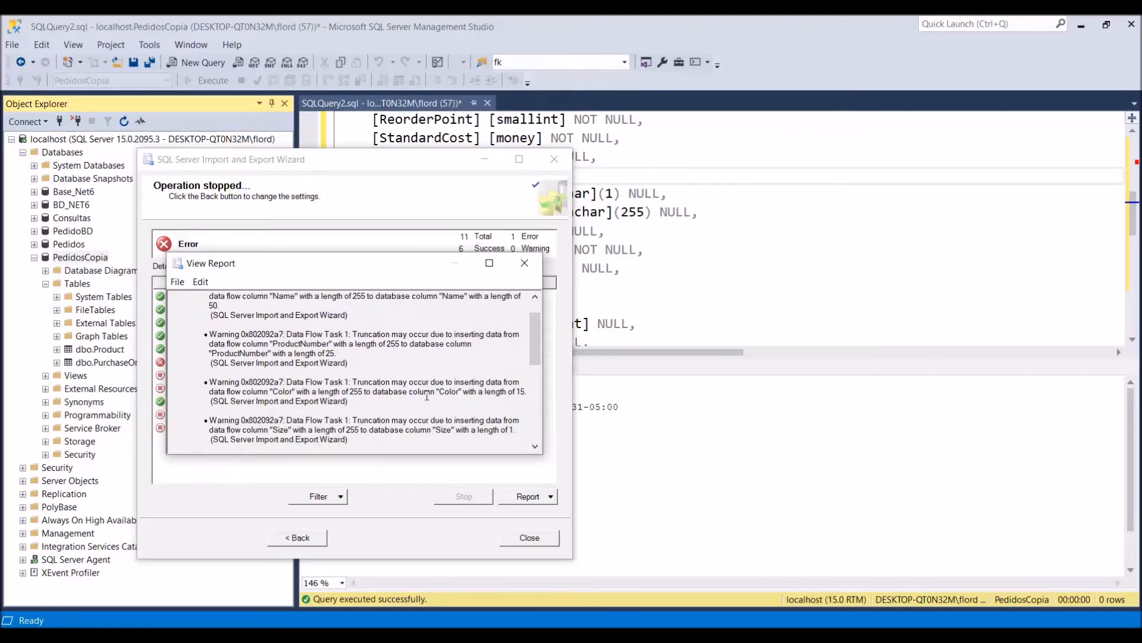
scroll(427, 395, down, 6)
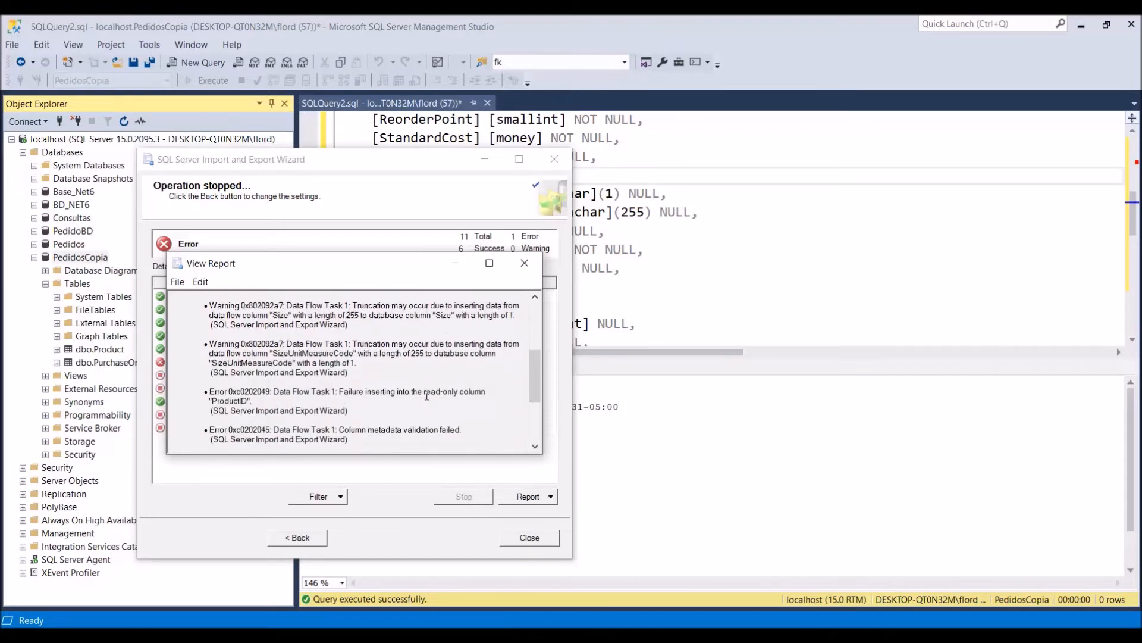
scroll(427, 395, down, 1)
scroll(427, 395, down, 2)
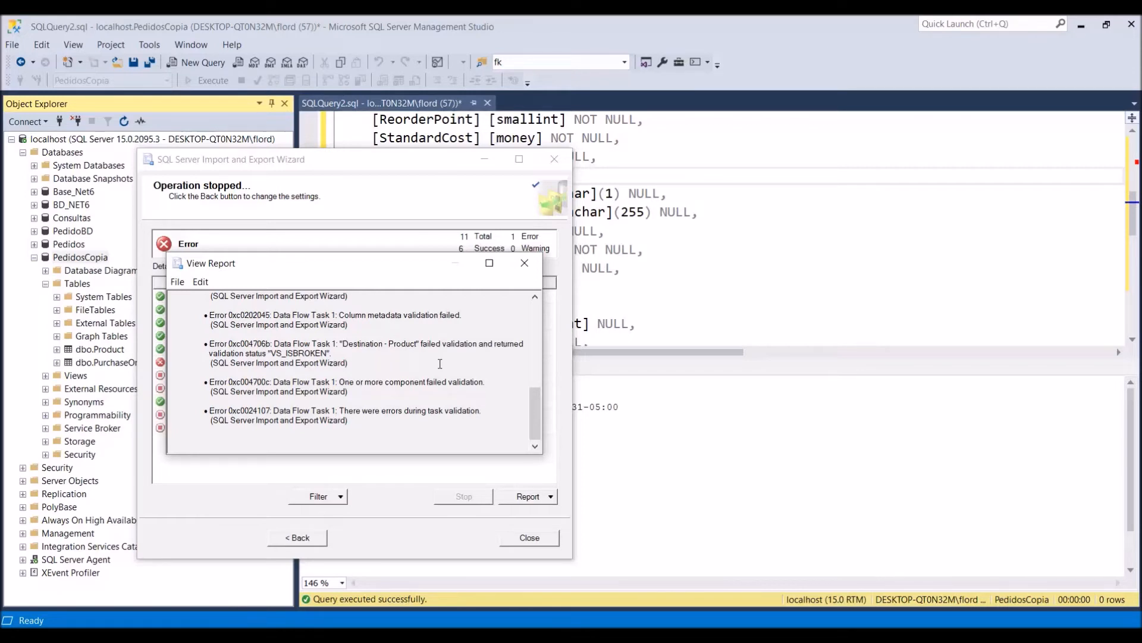
key(ctrl+a)
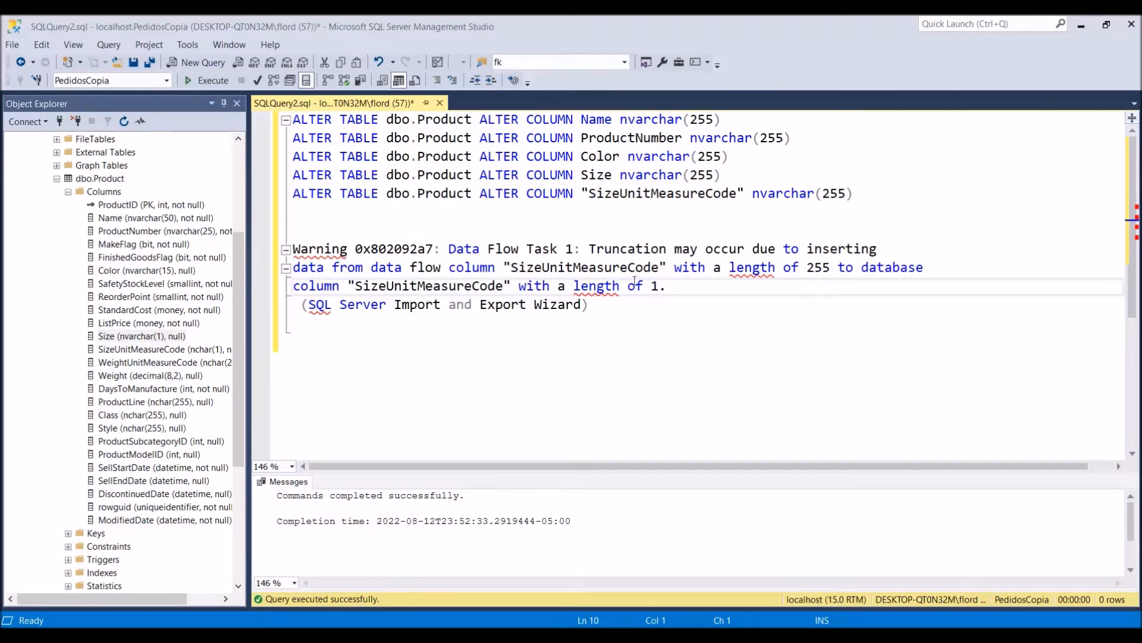
Examine the SizeUnitMeasureCode truncation warning in the query and compare it with the ALTER TABLE statements for the dbo.Product columns
click(660, 264)
double_click(661, 256)
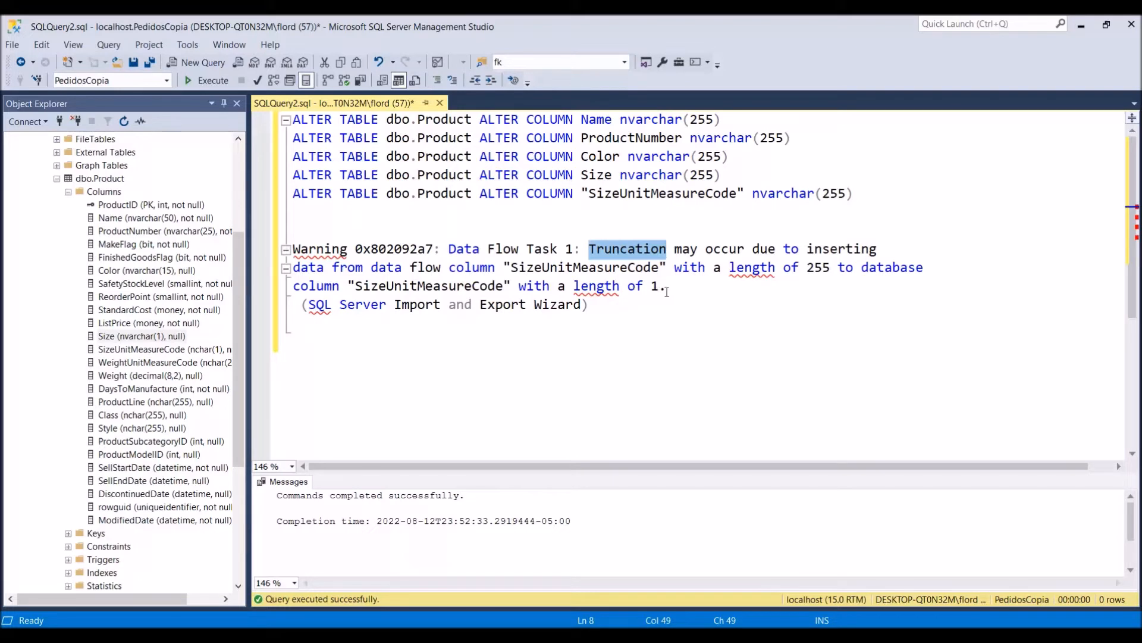
double_click(818, 267)
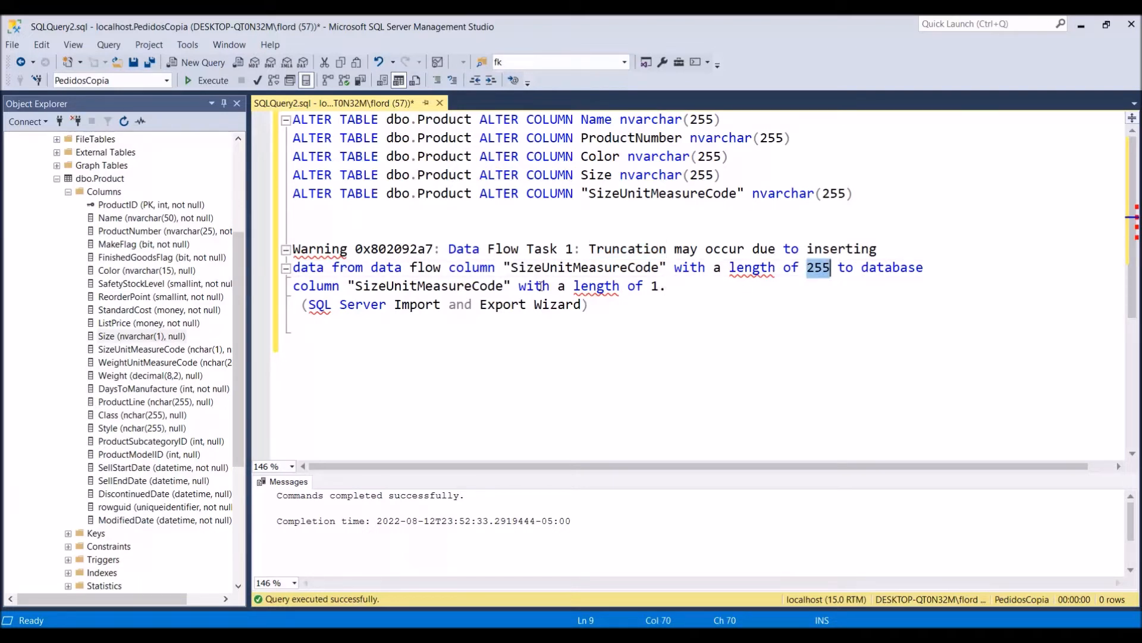
double_click(553, 267)
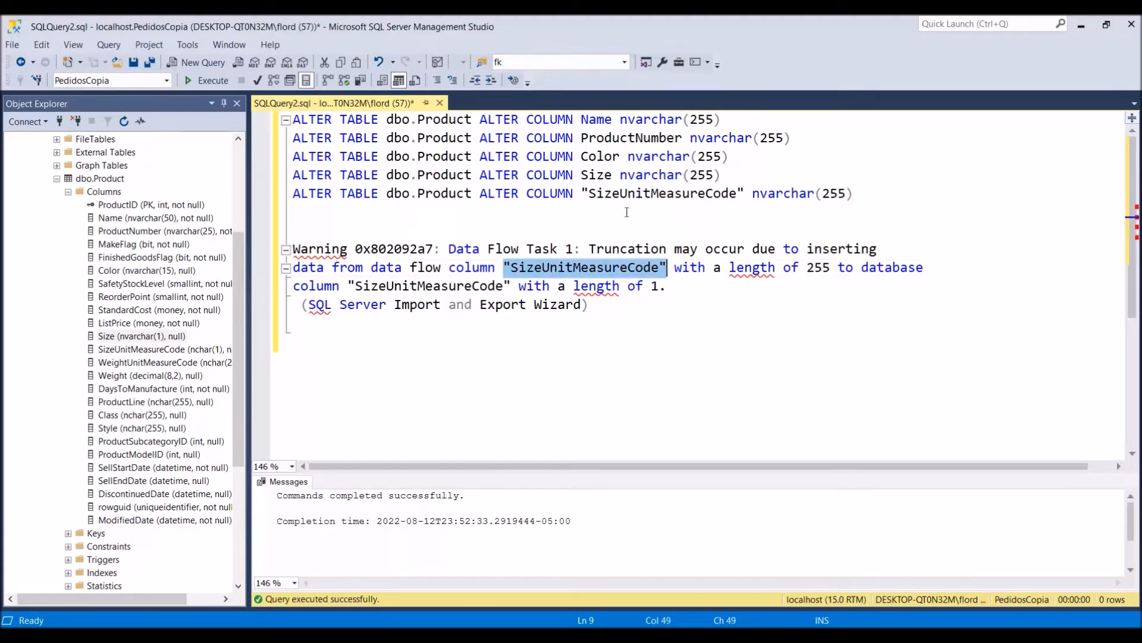
click(722, 194)
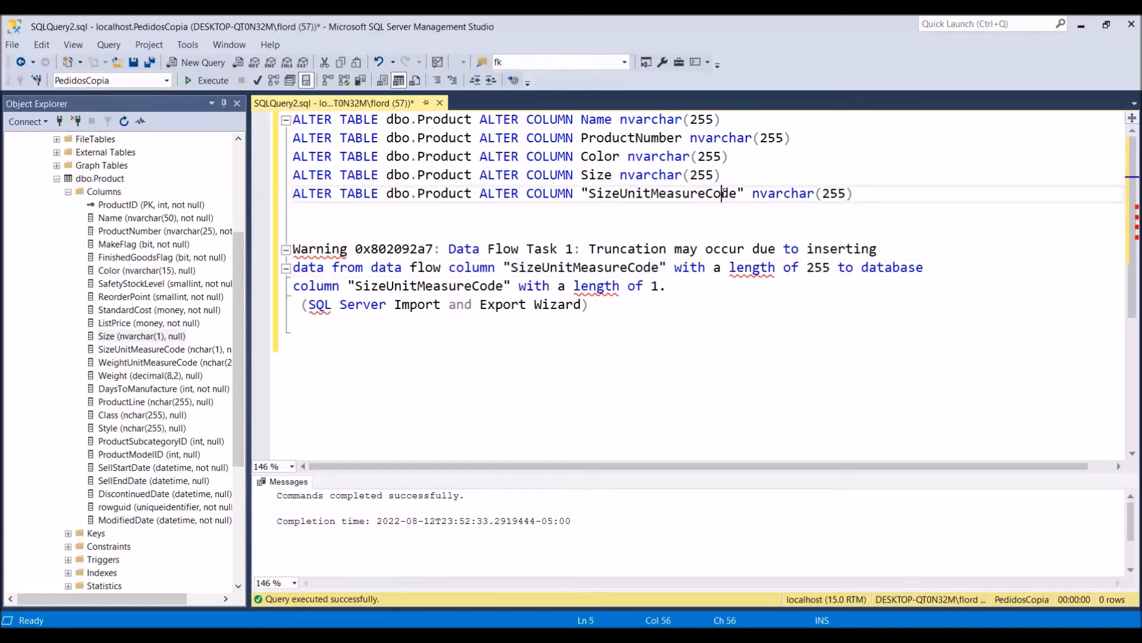
click(620, 120)
click(578, 172)
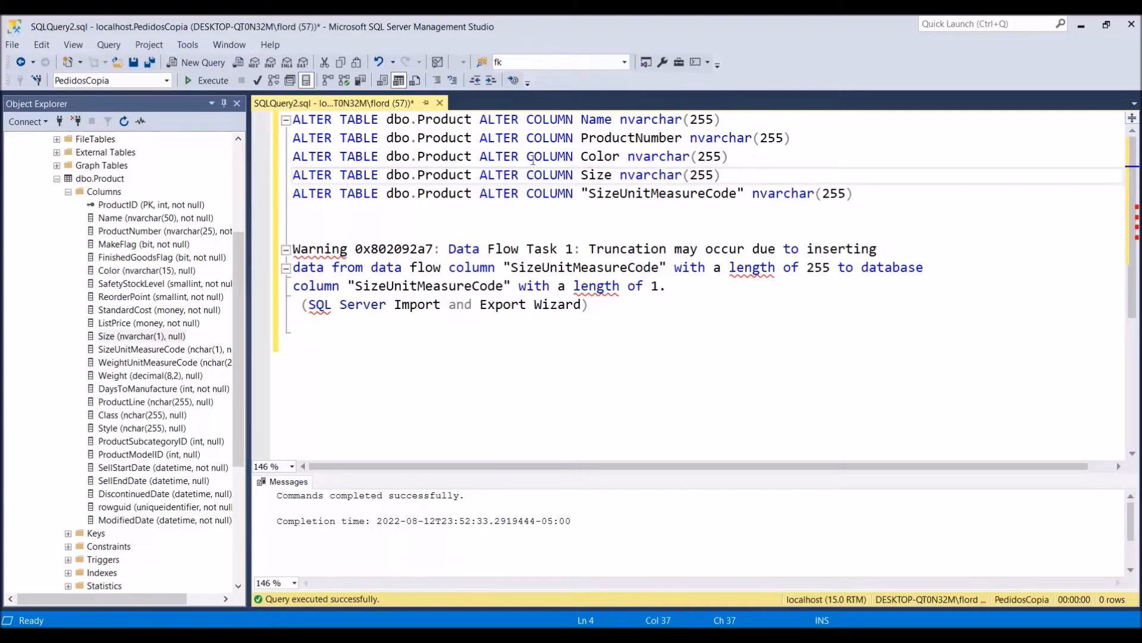
double_click(443, 157)
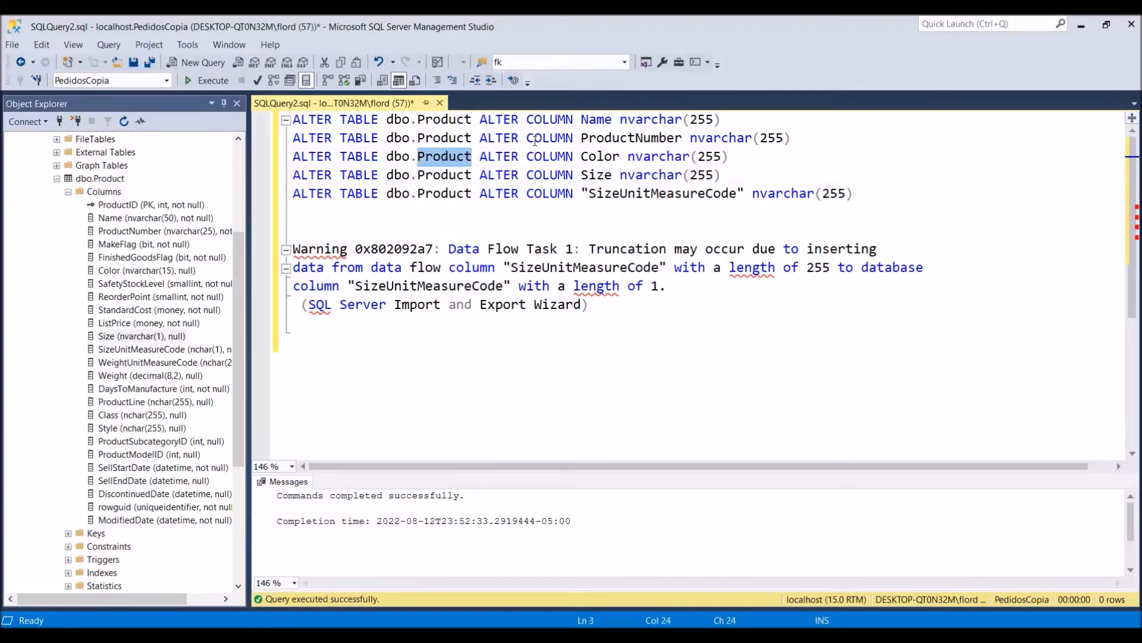
double_click(564, 137)
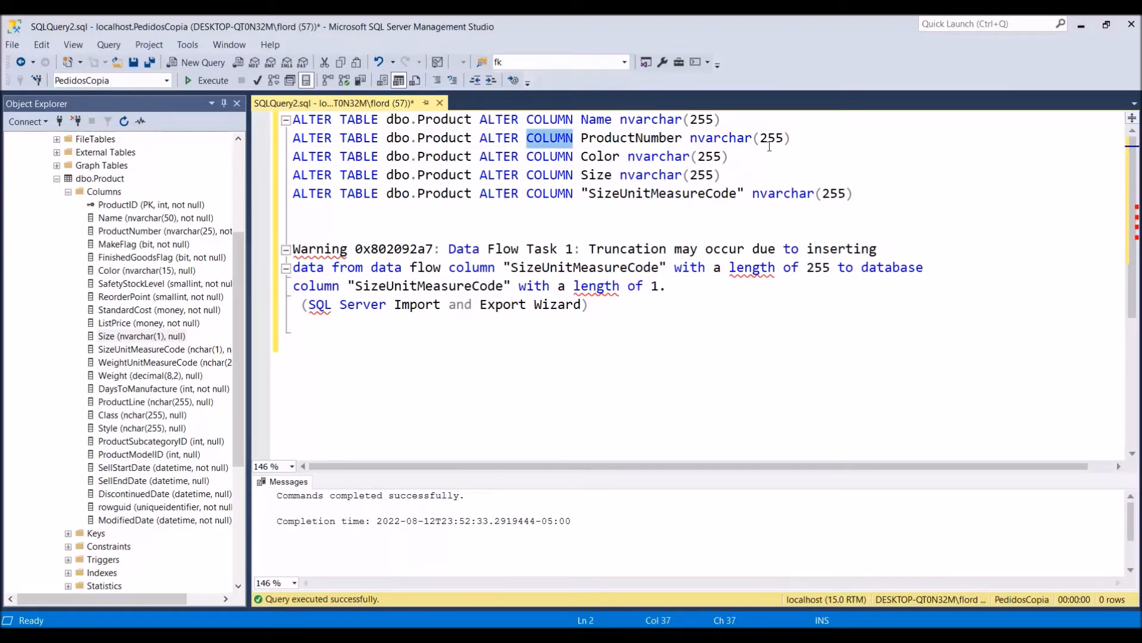
double_click(657, 143)
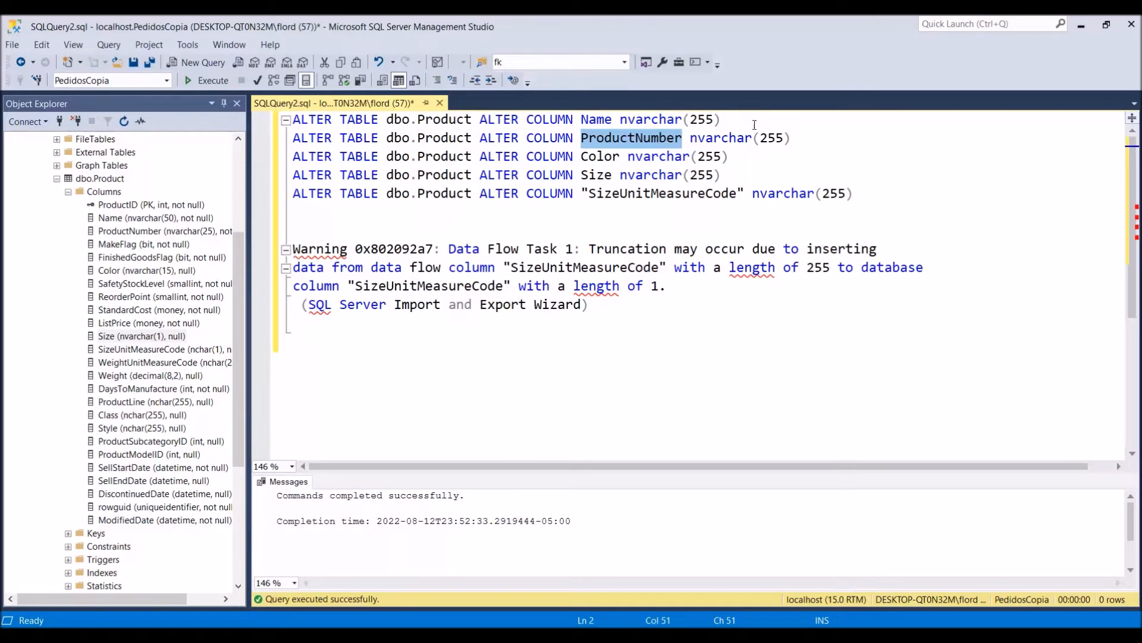
Execute the ALTER TABLE statements that set dbo.Product columns Name, ProductNumber, Color, Size and SizeUnitMeasureCode to nvarchar(255)
click(733, 141)
drag(926, 204, 223, 81)
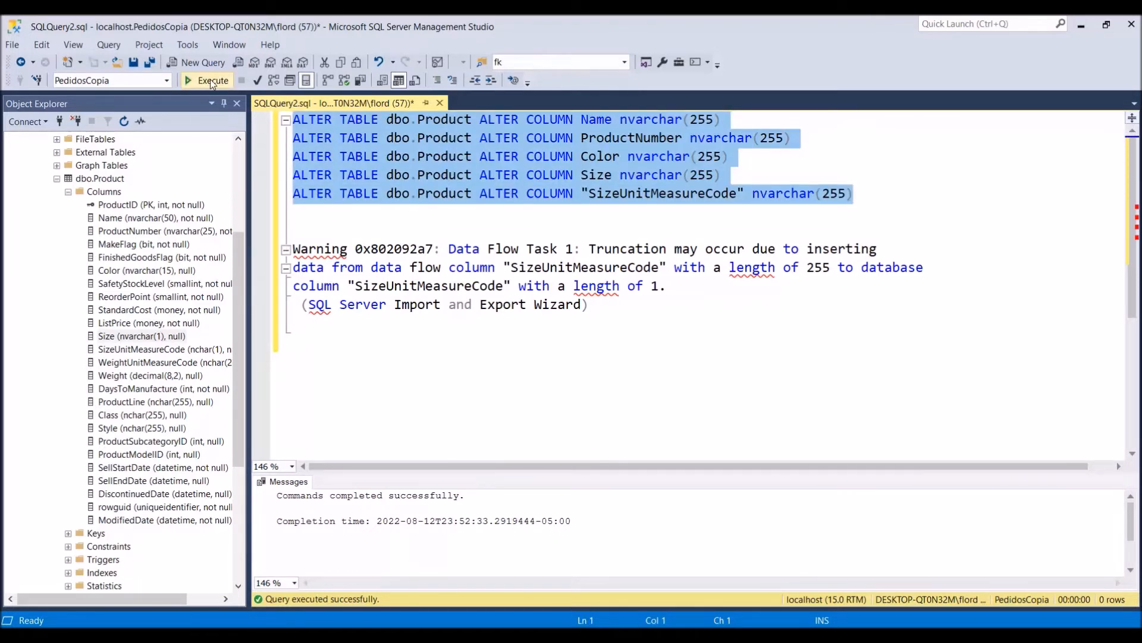
click(210, 80)
Refresh the dbo.Product table in PedidosCopia and expand its columns to check their data types
scroll(132, 324, up, 4)
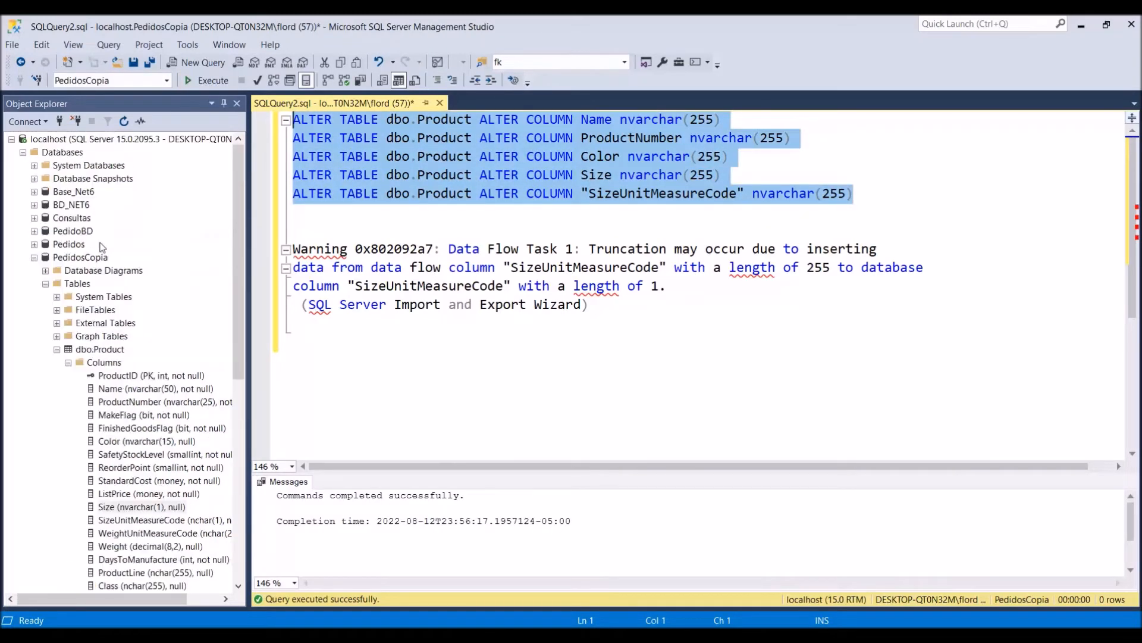
scroll(132, 324, down, 3)
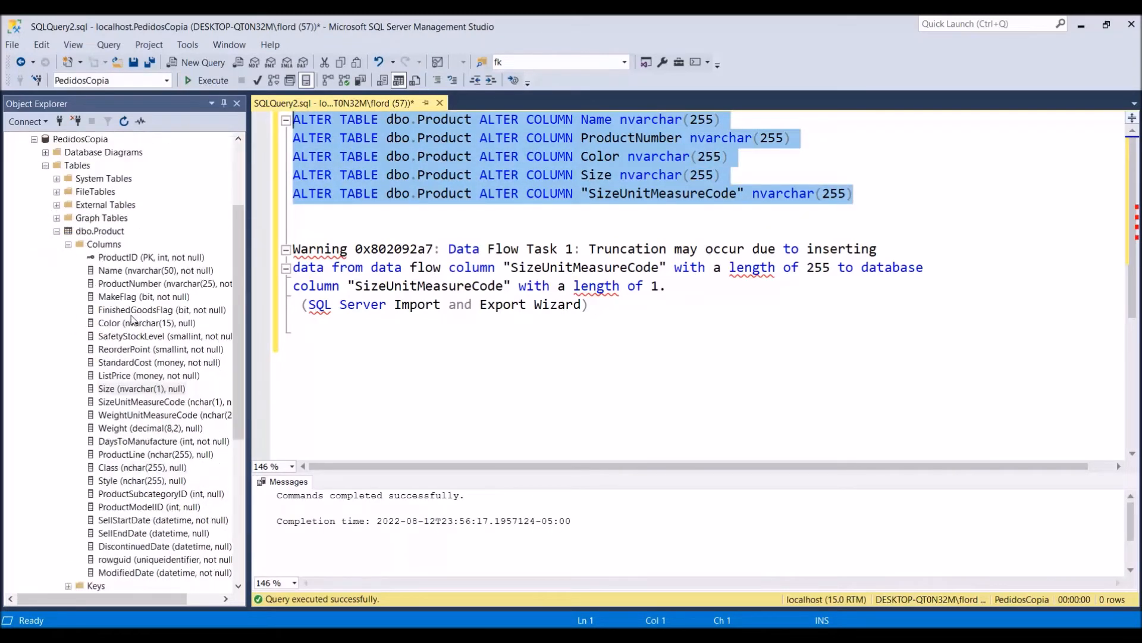
right_click(104, 231)
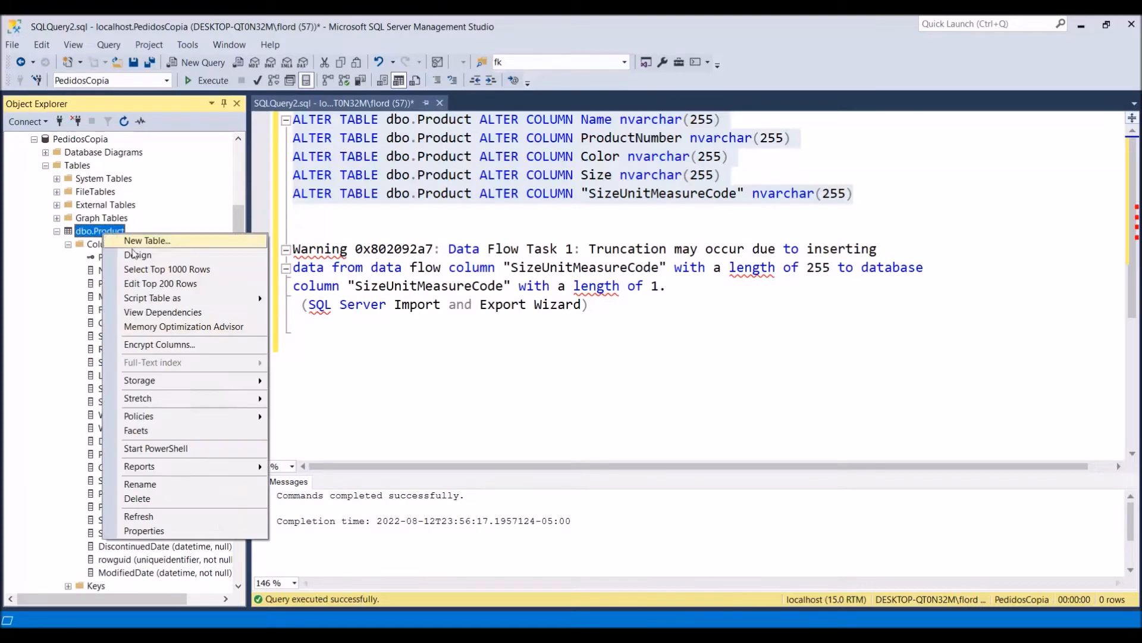
click(176, 517)
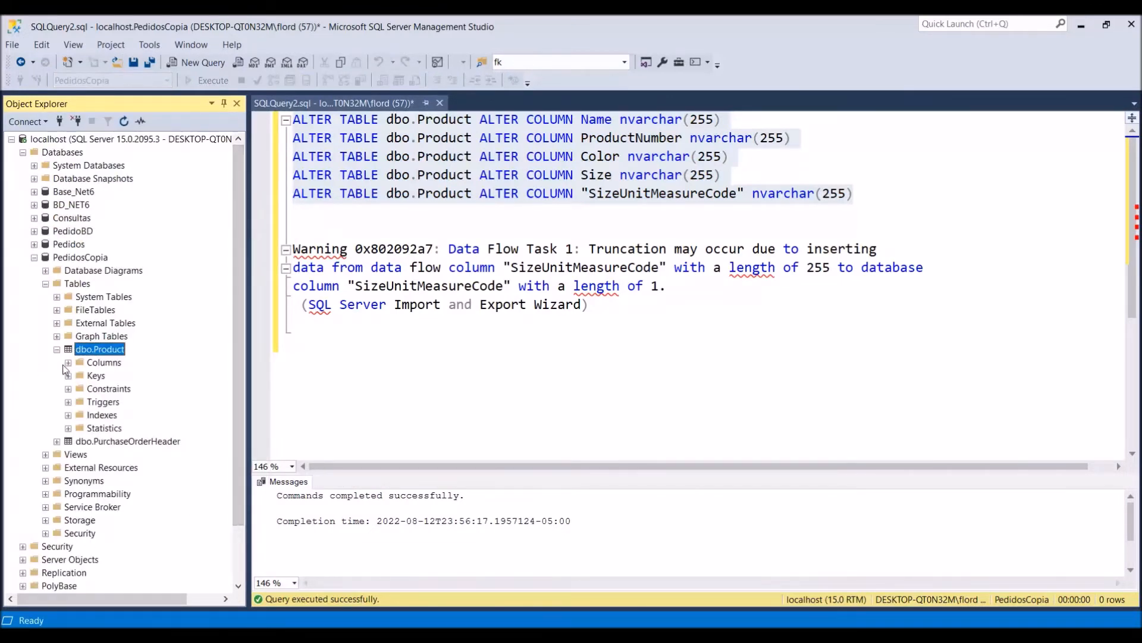
click(68, 363)
scroll(132, 344, down, 2)
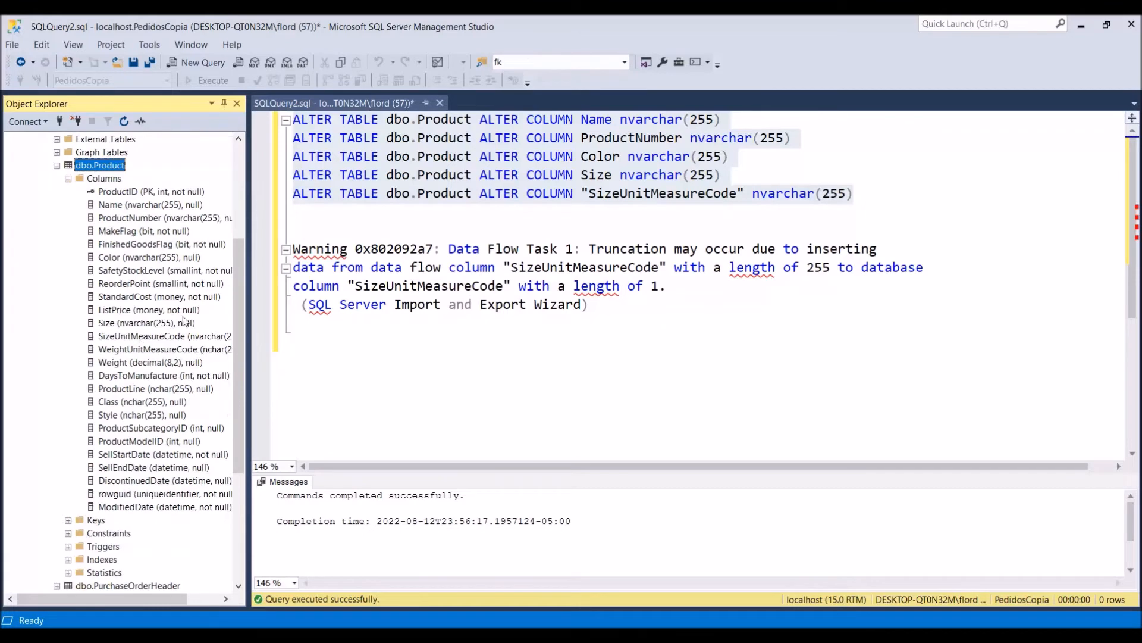
scroll(148, 295, up, 4)
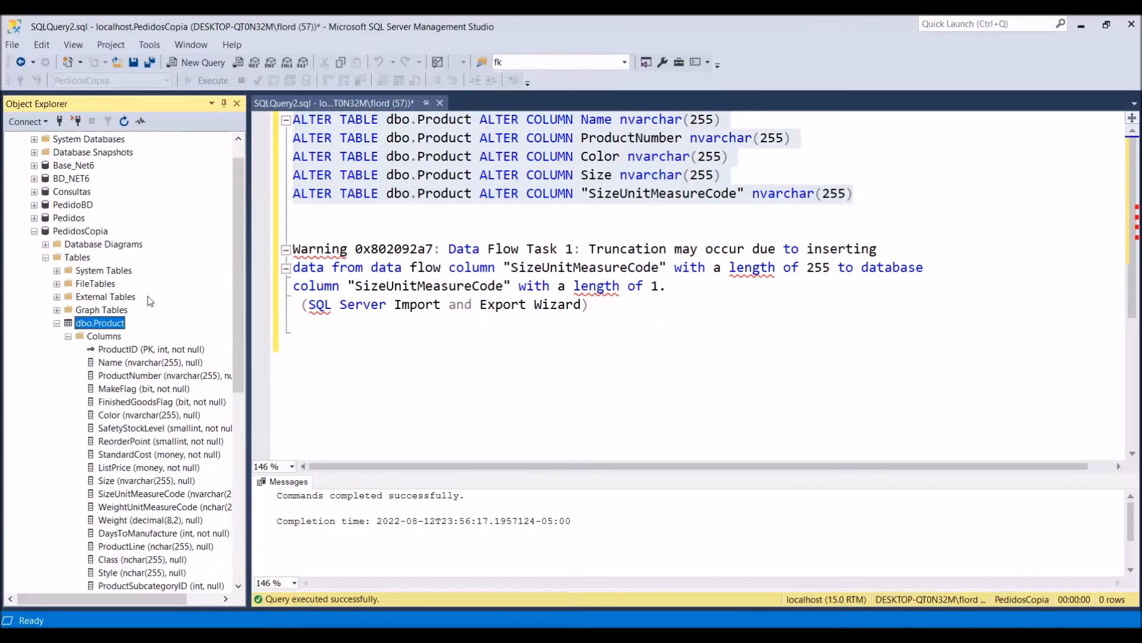
Start a data import into PedidosCopia with Microsoft Excel as the source and C:\Carga\Product.xls as the file
right_click(82, 232)
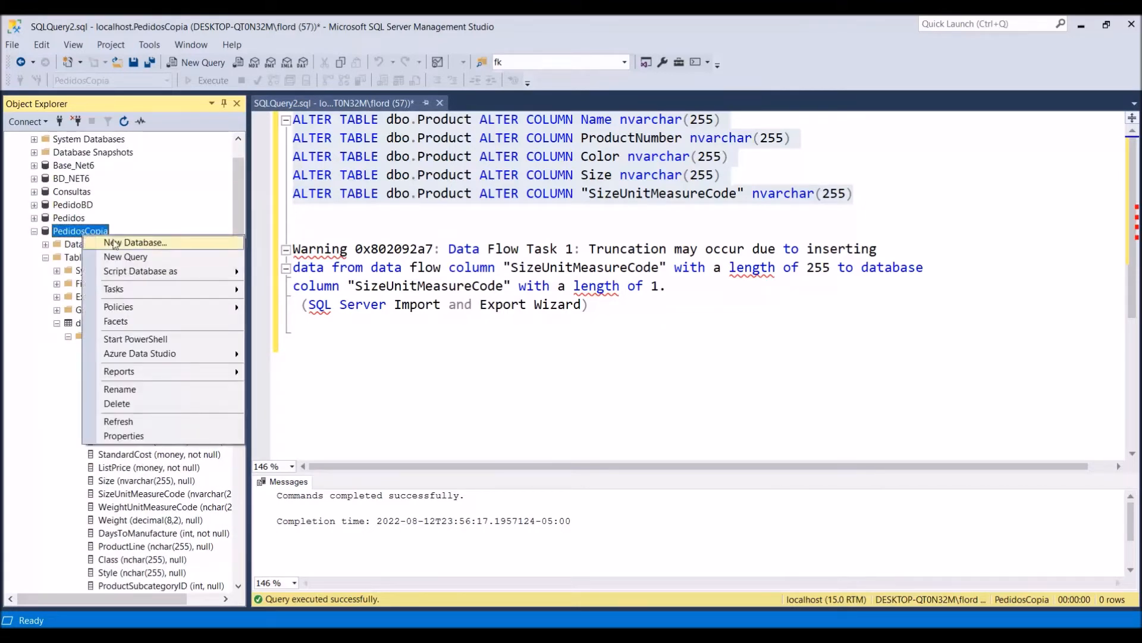
mouse_move(203, 289)
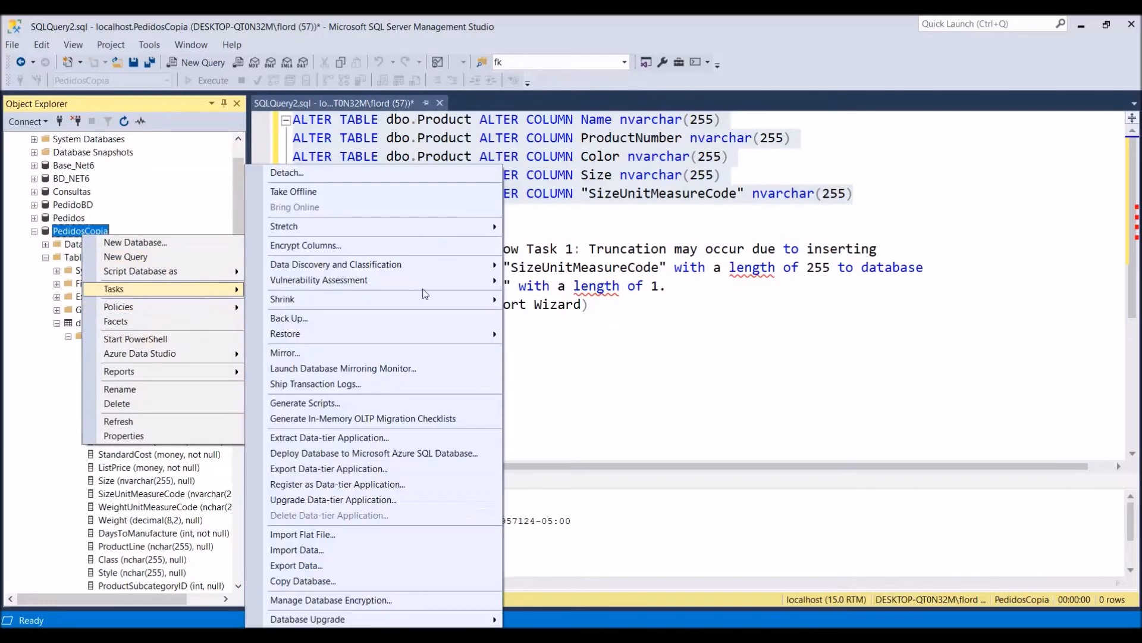
click(363, 551)
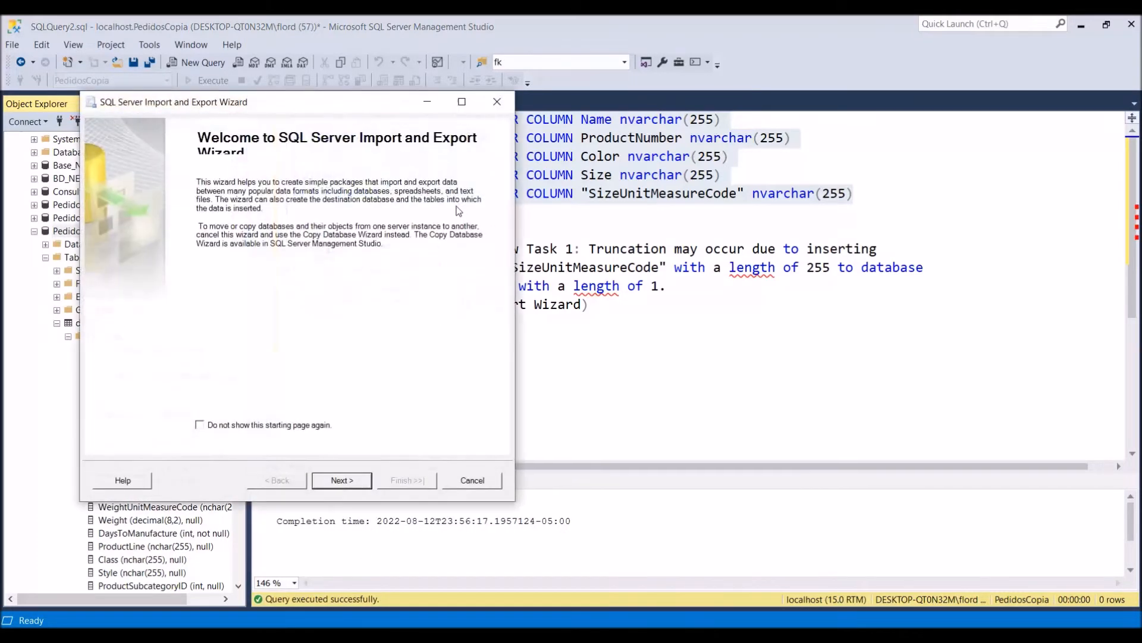
click(351, 484)
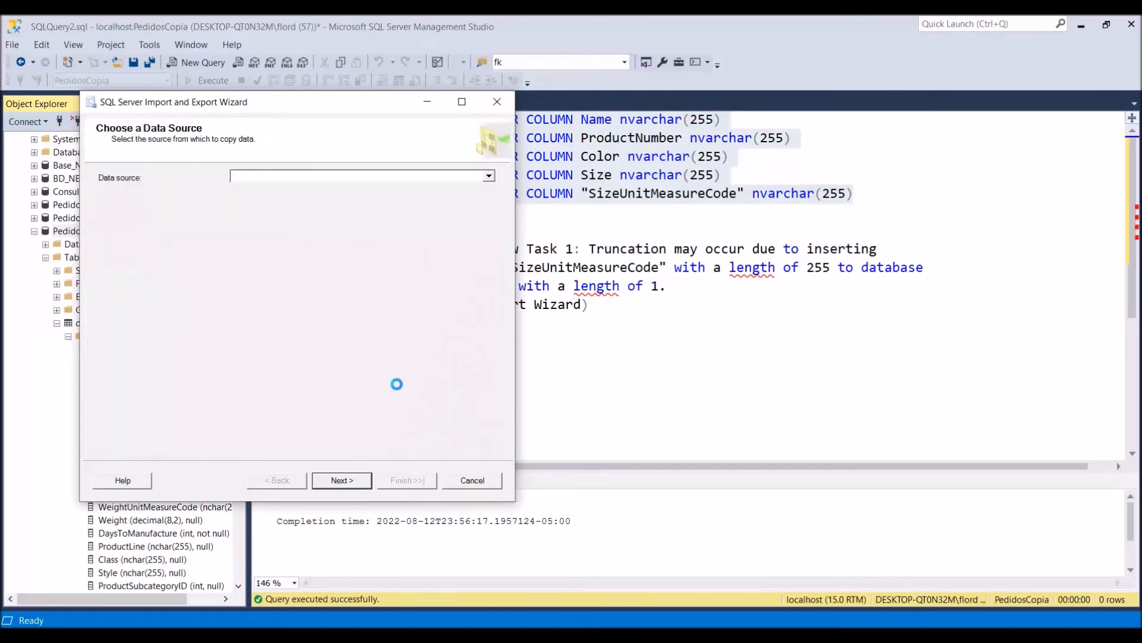
click(493, 176)
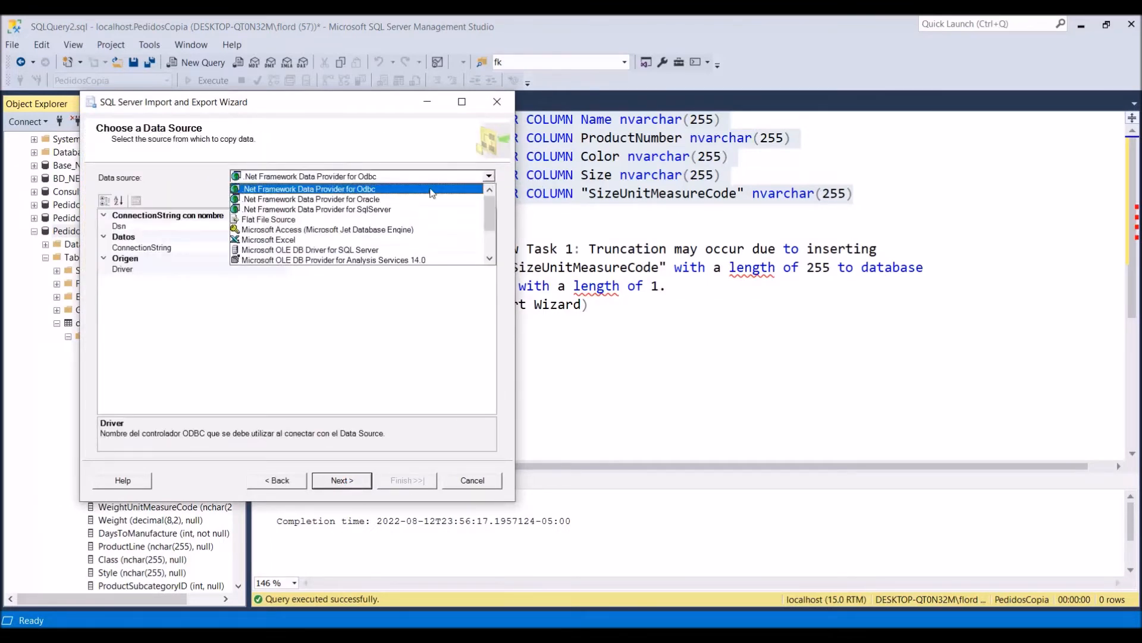
click(343, 242)
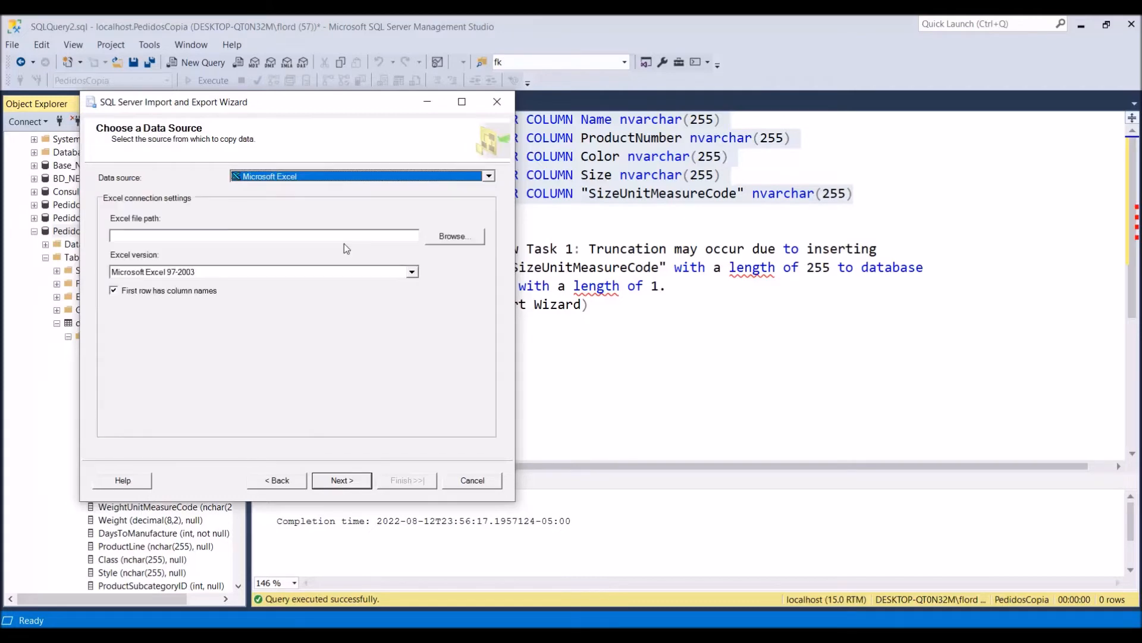
click(464, 236)
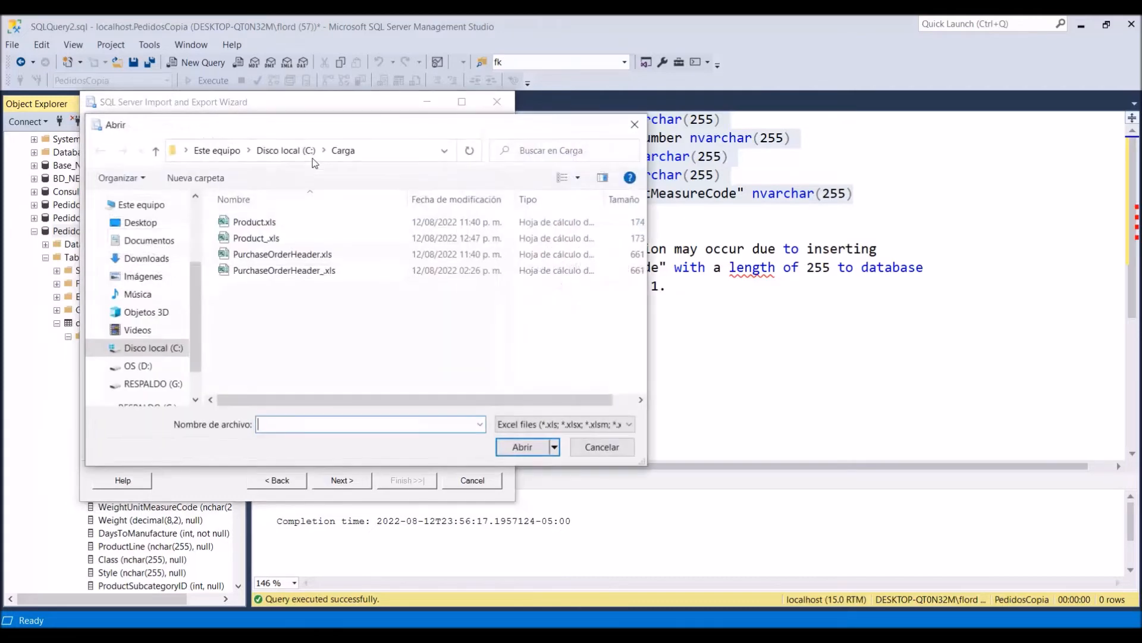
click(305, 219)
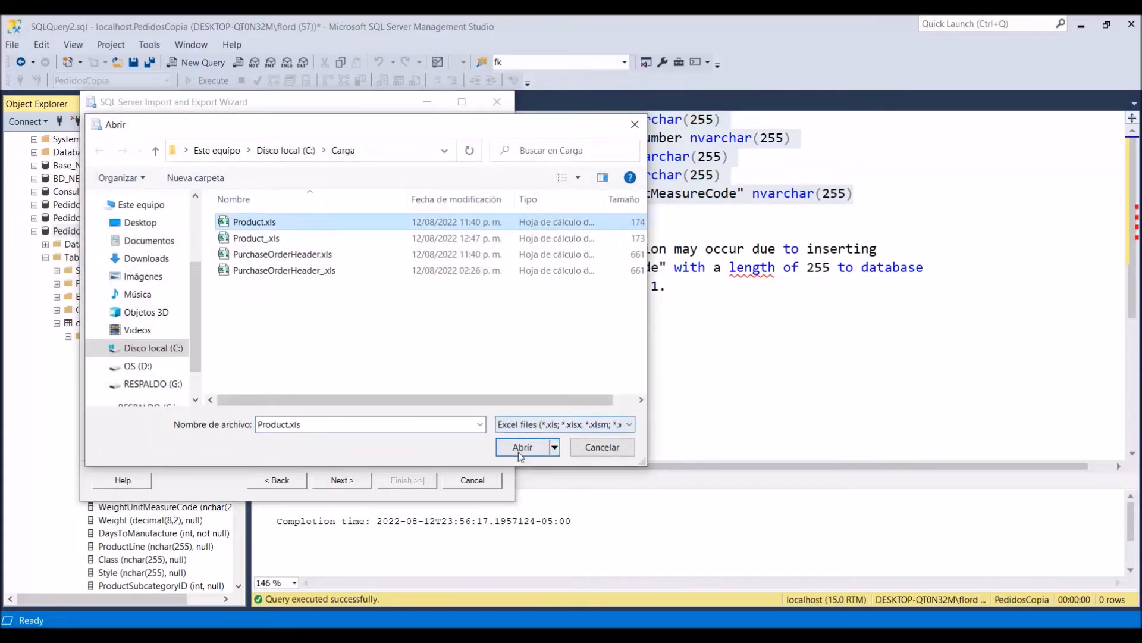
click(520, 450)
click(335, 483)
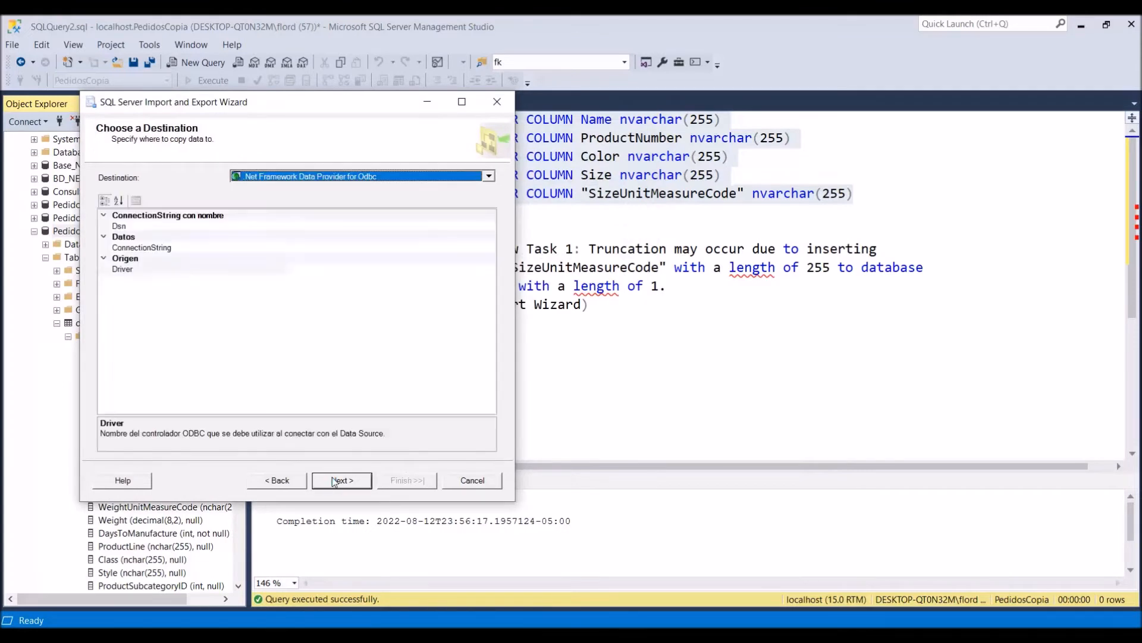
Set the destination to Microsoft OLE DB Driver for SQL Server with server ".", Windows Authentication and the PedidosCopia database
click(488, 176)
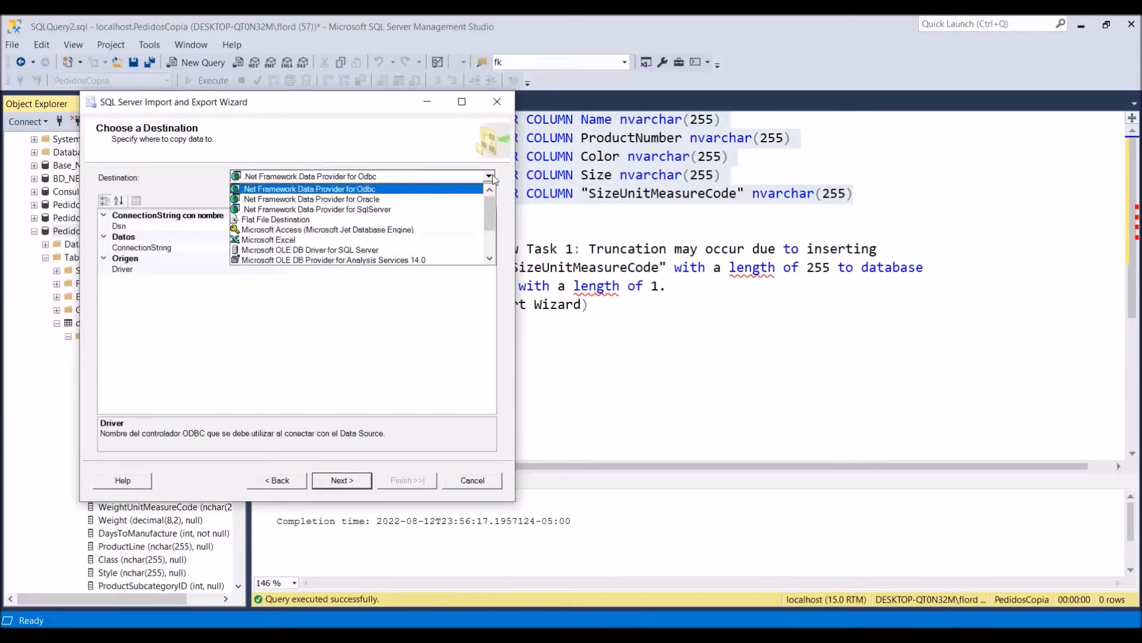
click(419, 253)
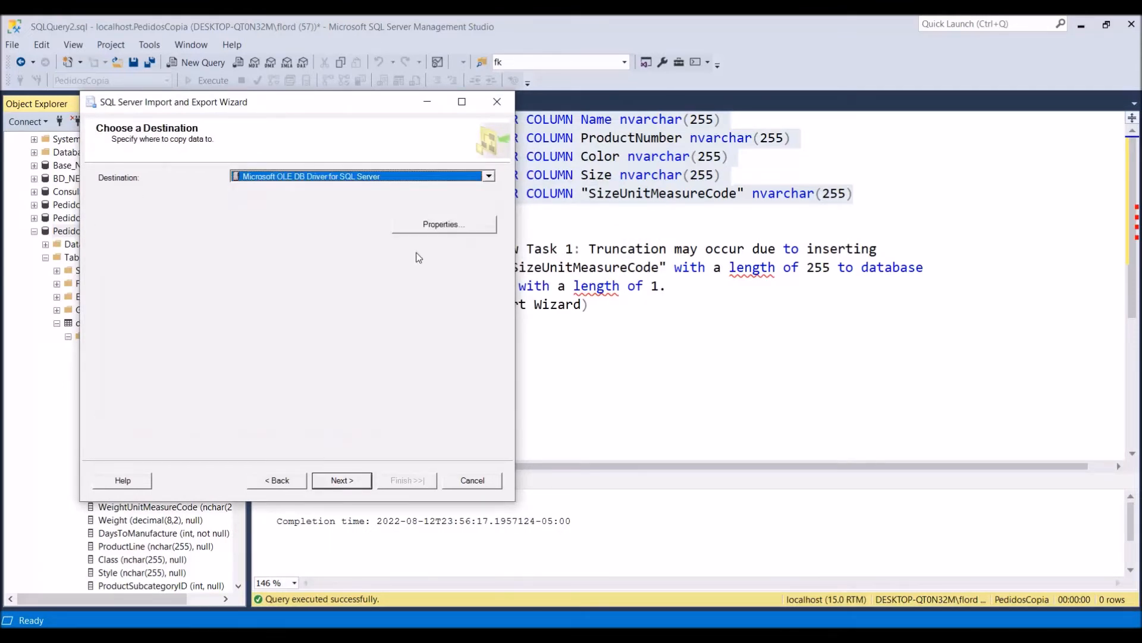
click(452, 225)
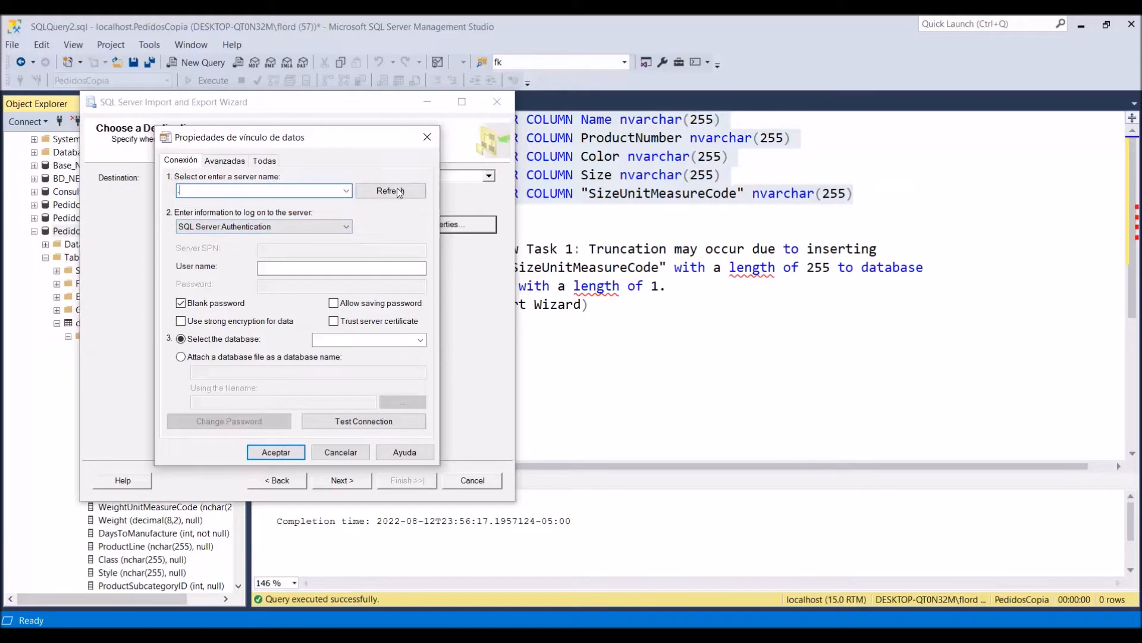
click(313, 227)
click(276, 241)
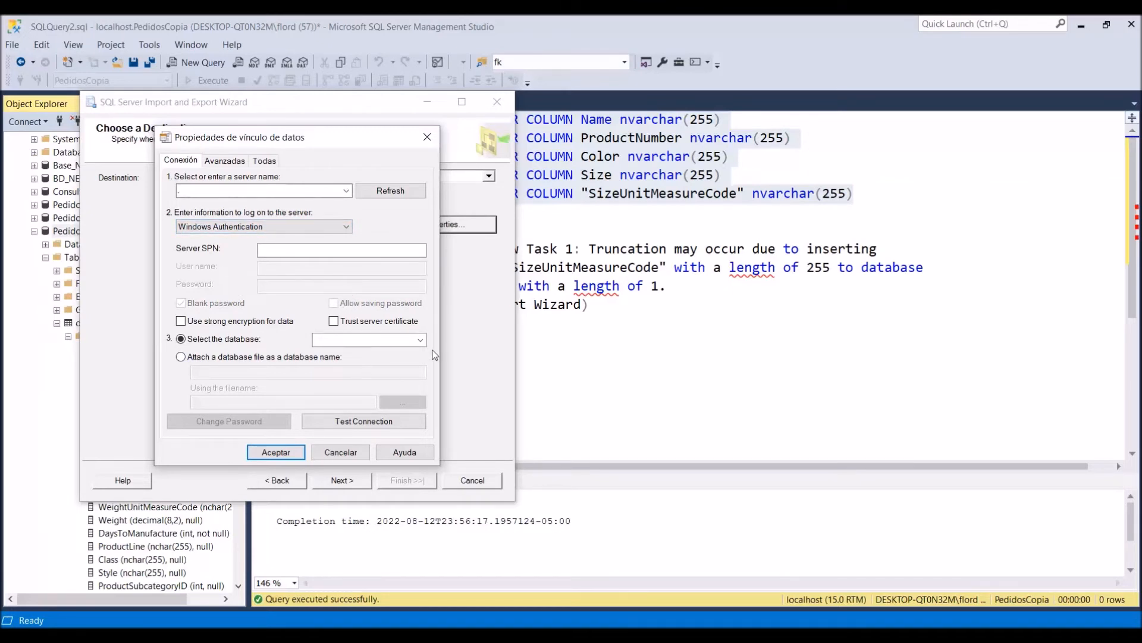
click(421, 340)
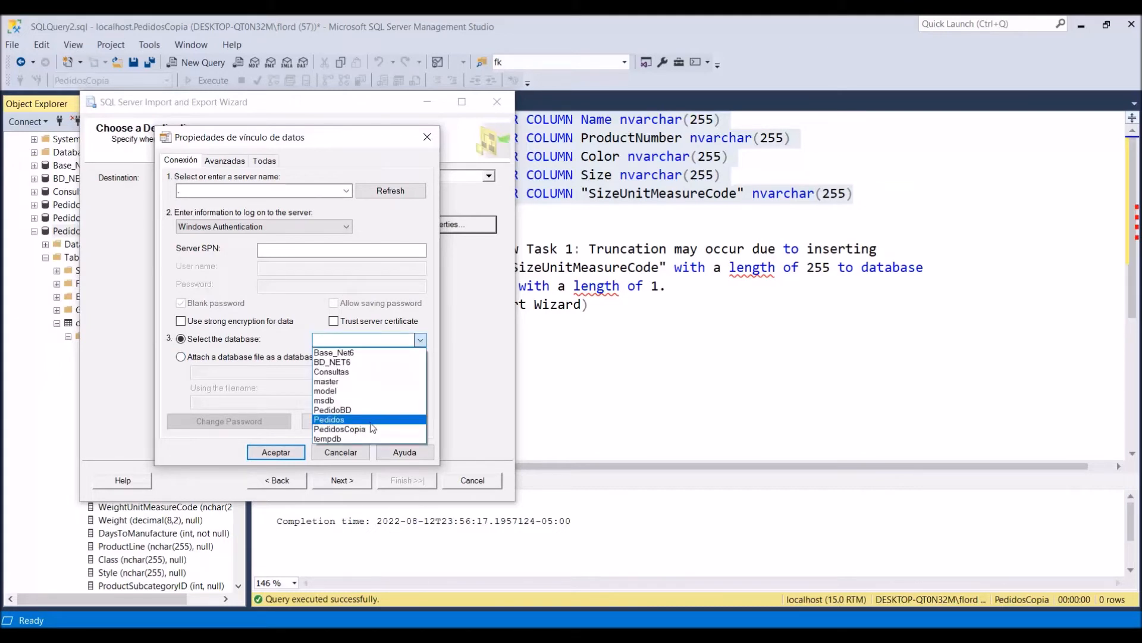
click(372, 429)
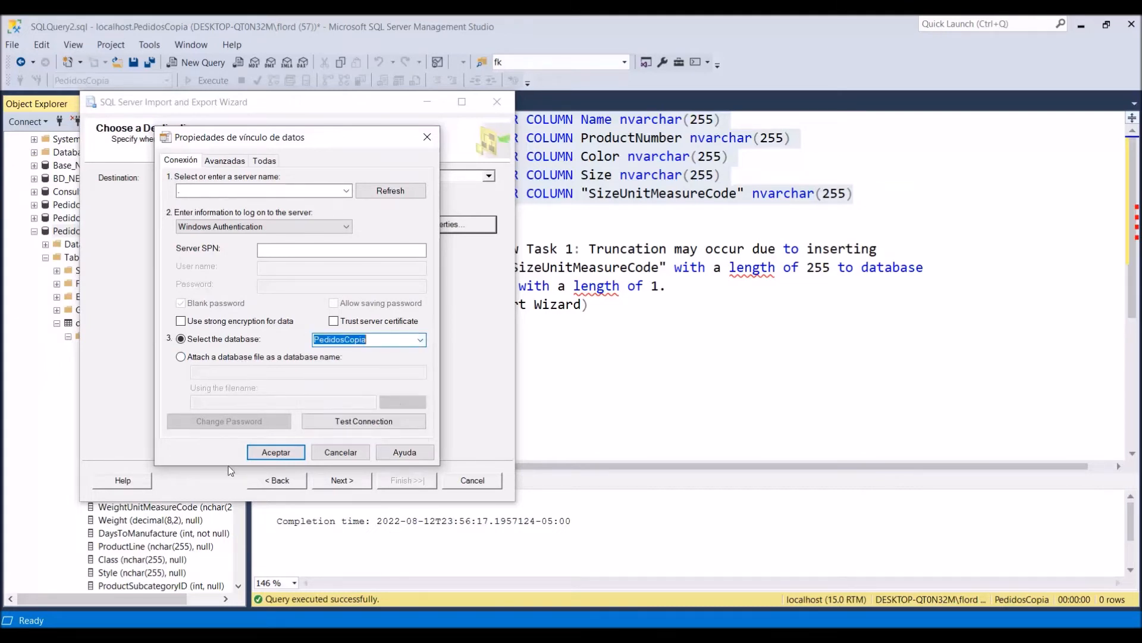
click(270, 451)
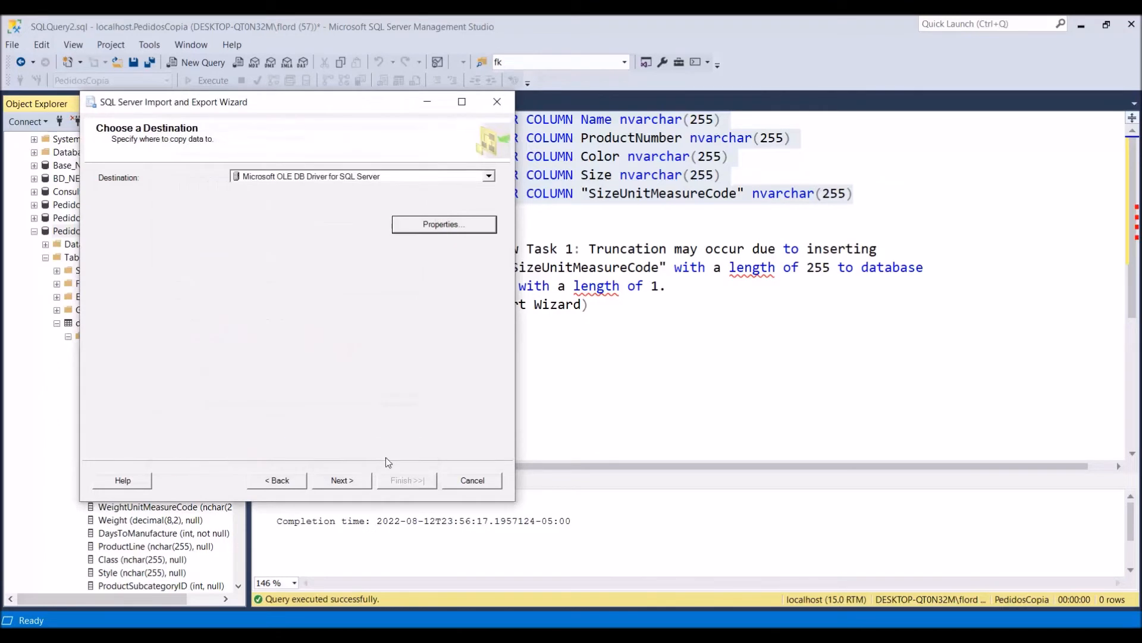
click(342, 480)
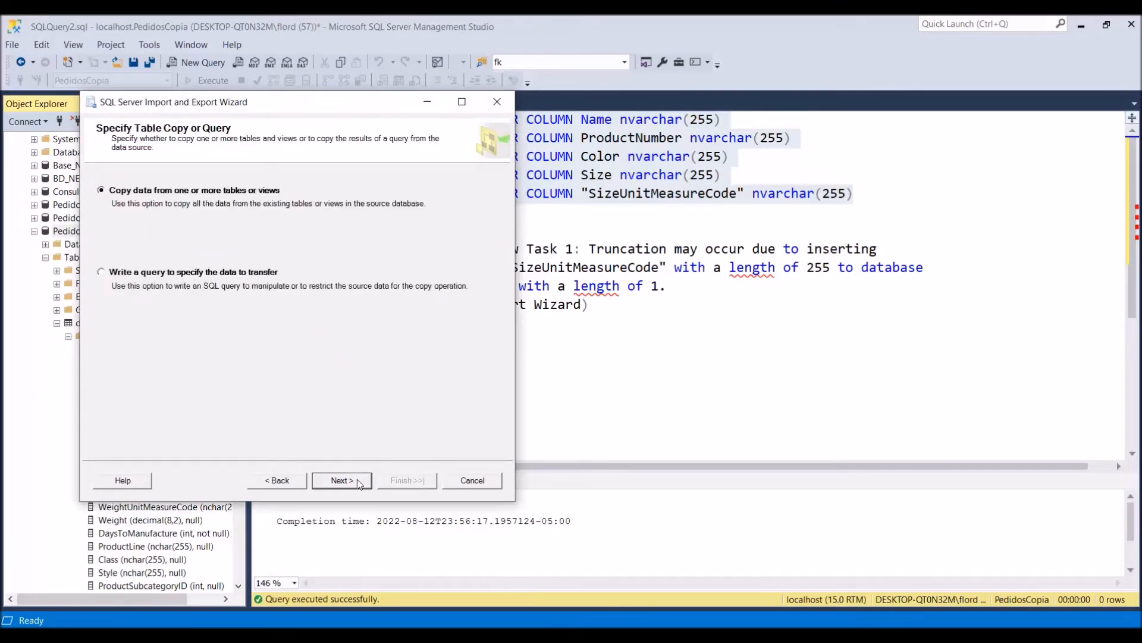
Try to copy the source table Product into dbo.Product, accepting the default data type mapping and running the package immediately
click(359, 481)
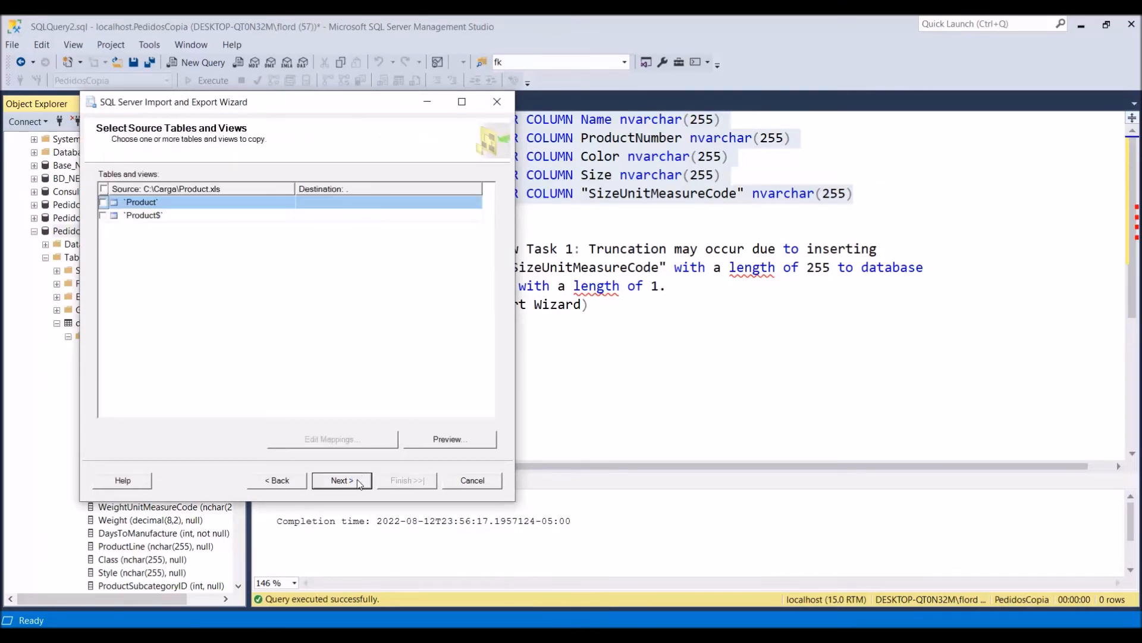
click(103, 203)
click(345, 481)
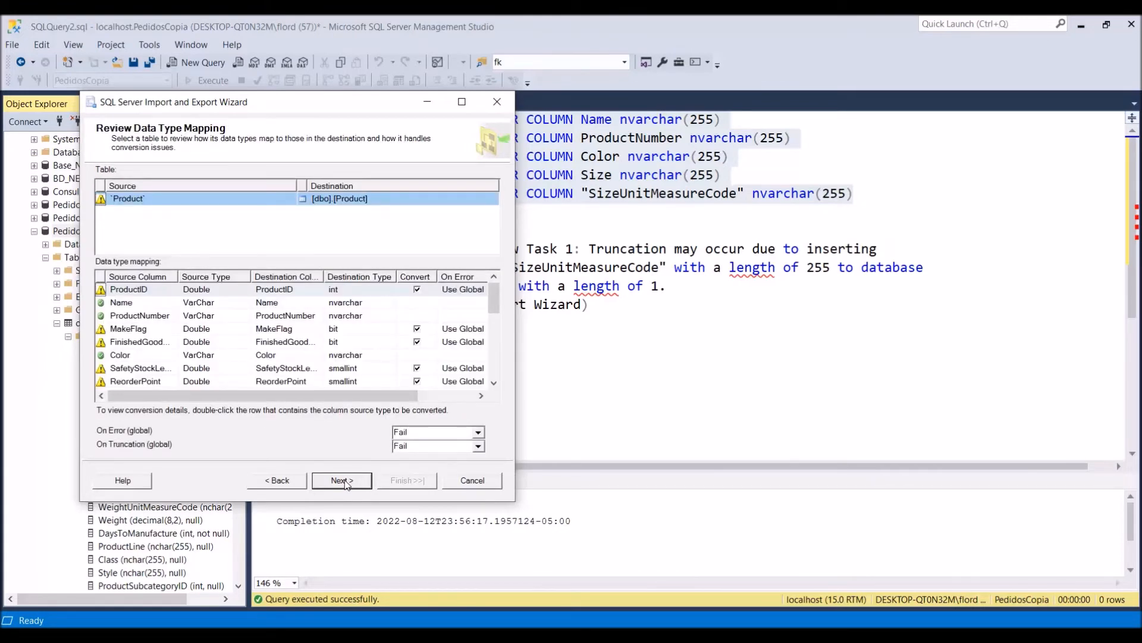
click(346, 481)
click(344, 481)
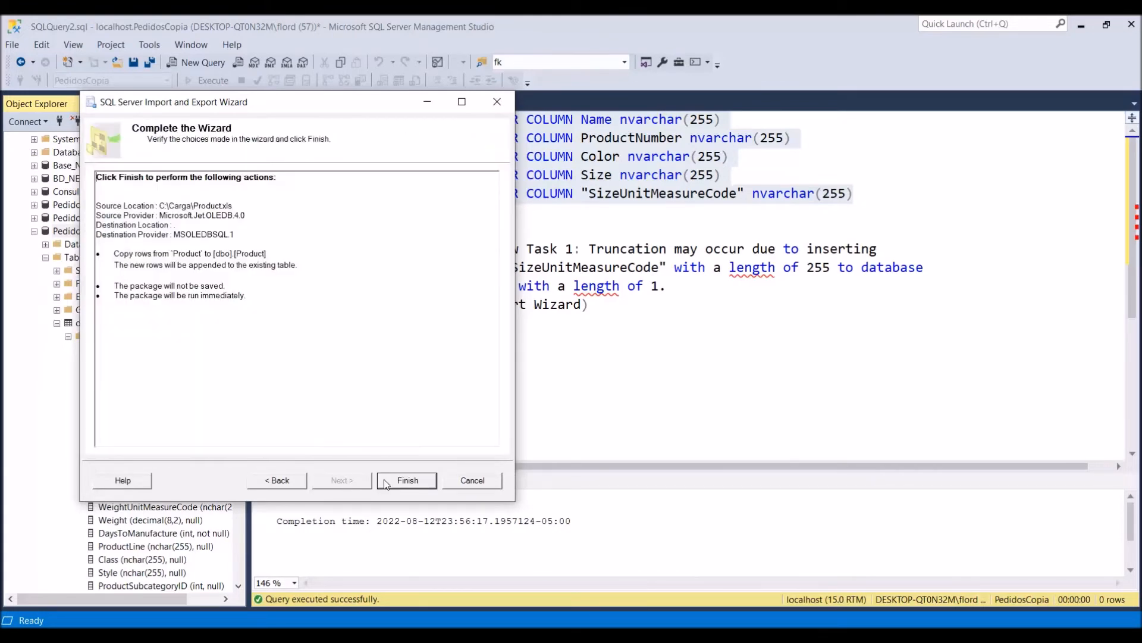
click(410, 481)
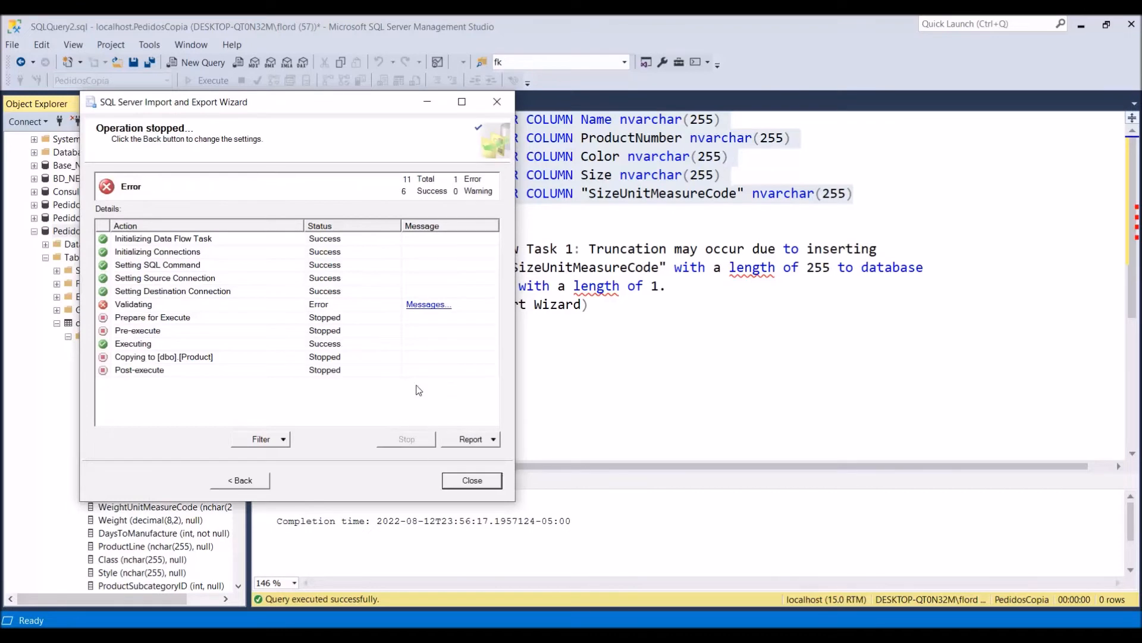
Read through the messages report of the Validating action, then close the report and exit the import wizard
click(429, 306)
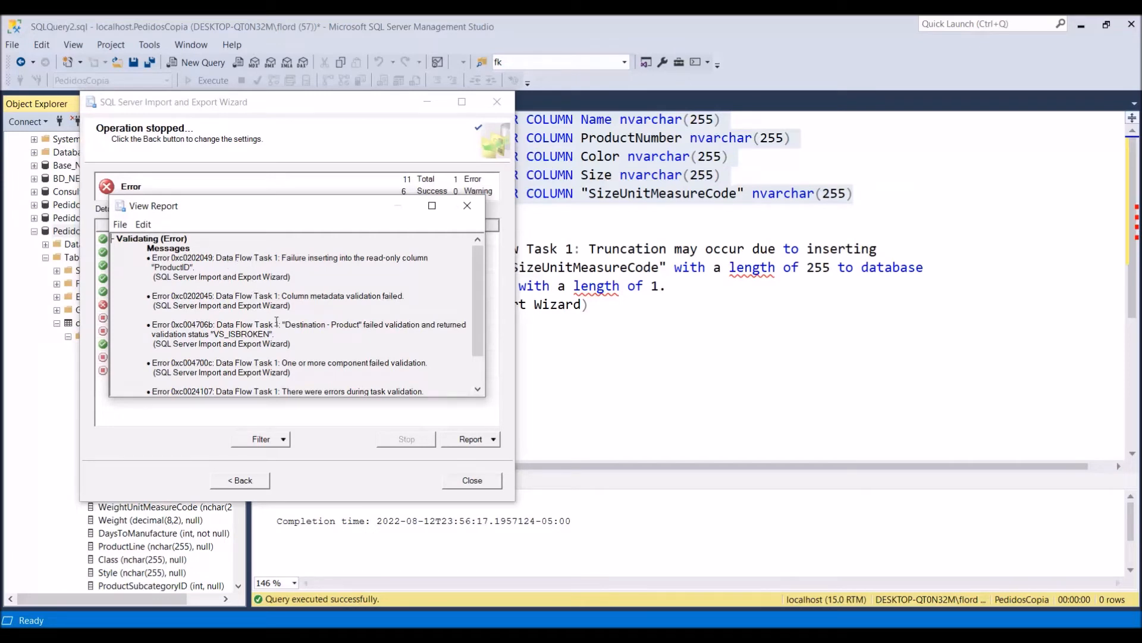
scroll(279, 352, down, 1)
scroll(279, 350, up, 1)
scroll(278, 351, down, 1)
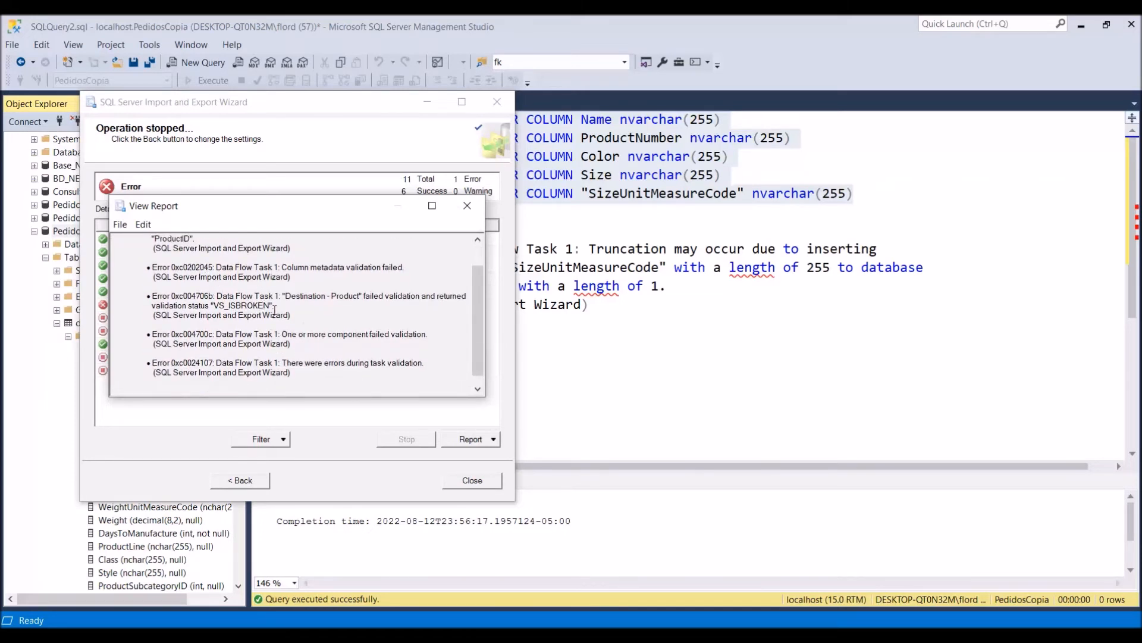
scroll(363, 348, up, 2)
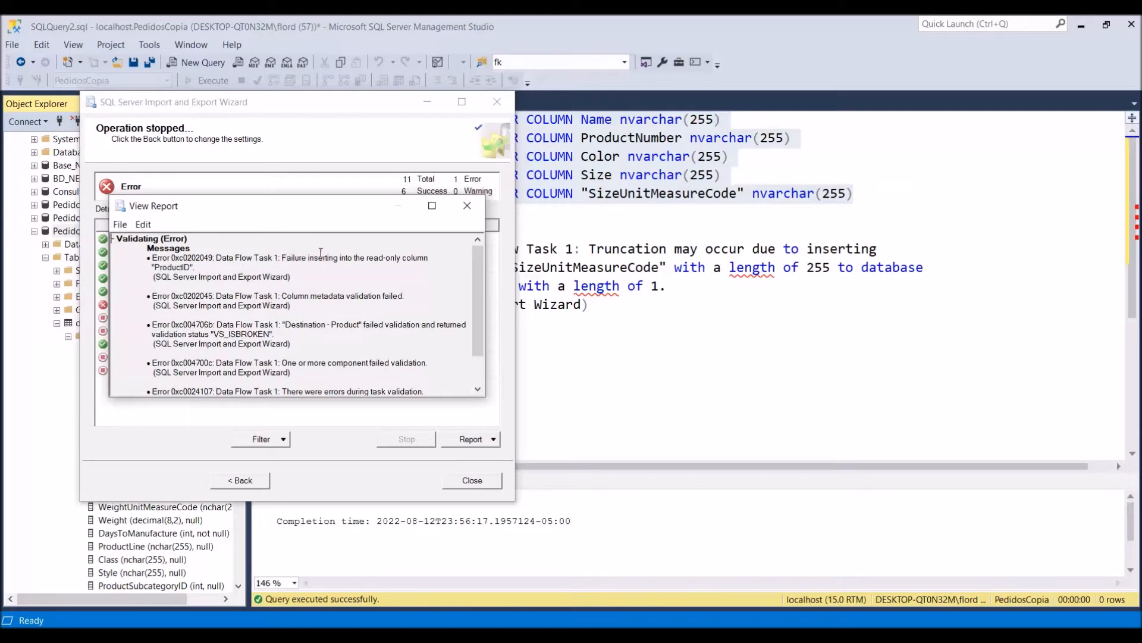
click(467, 205)
click(497, 102)
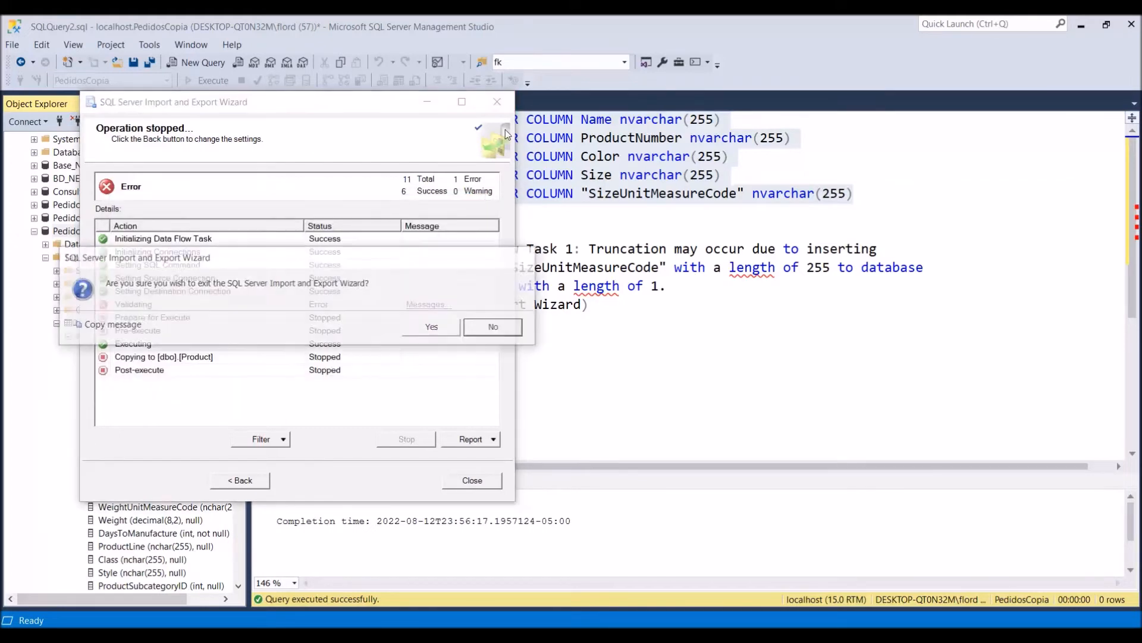
click(435, 328)
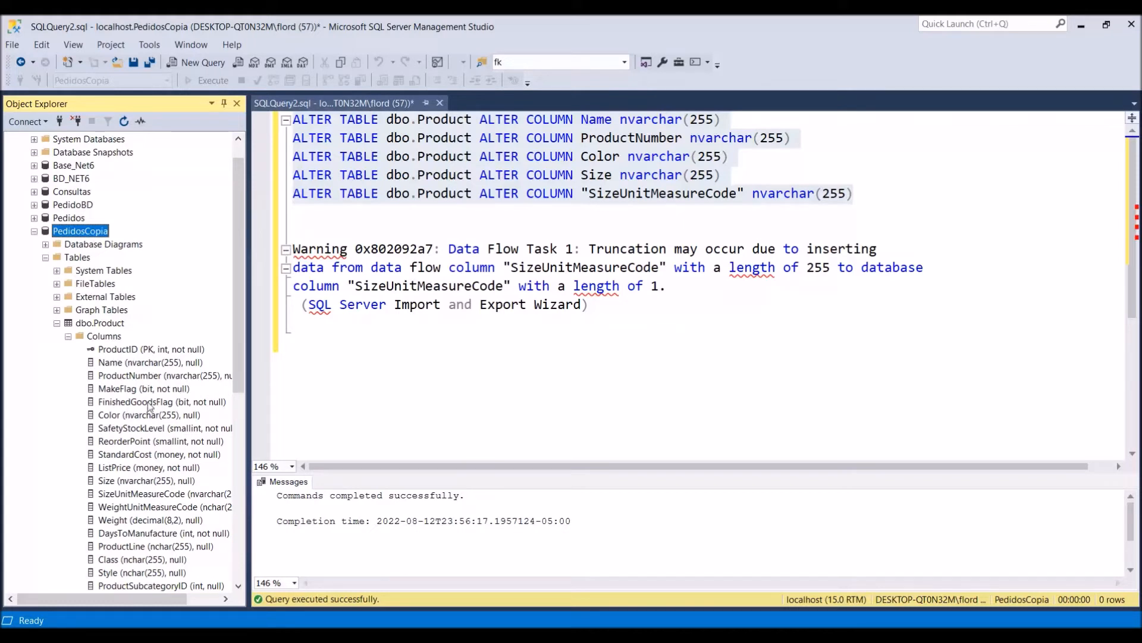
Restart the data import for PedidosCopia and choose the Microsoft Excel file C:\Carga\Product.xls as its source
right_click(89, 232)
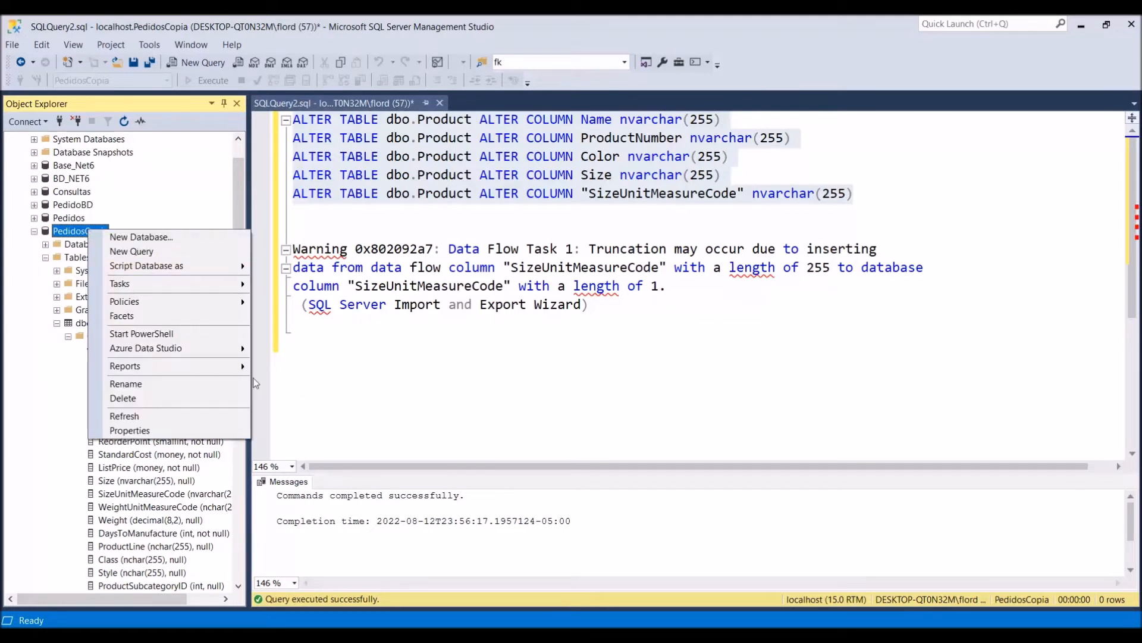
mouse_move(197, 283)
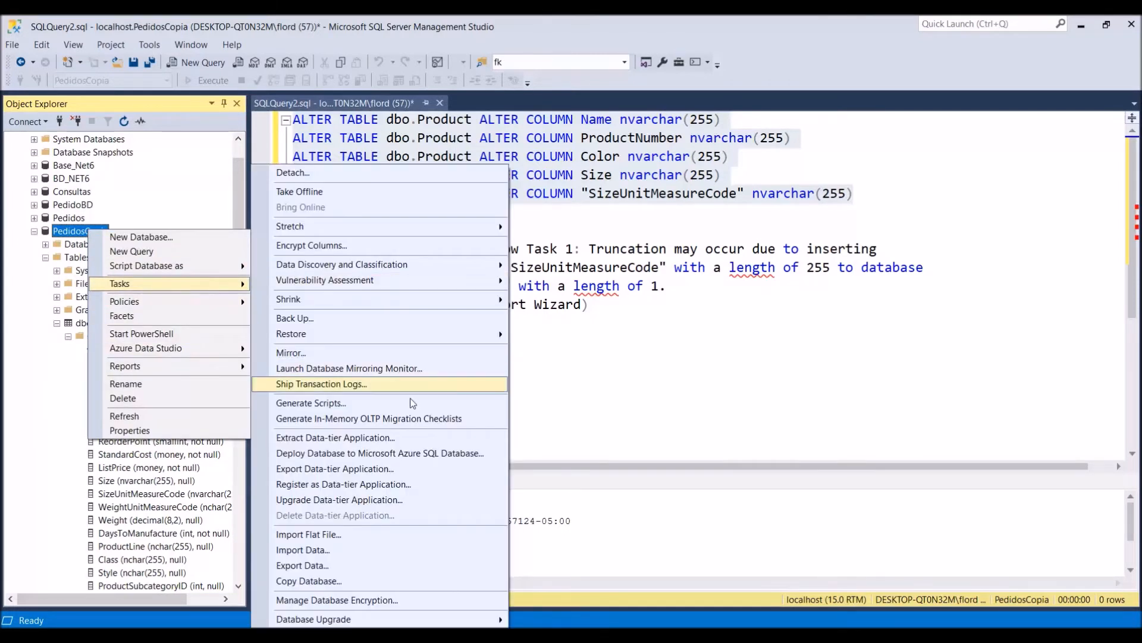
click(377, 551)
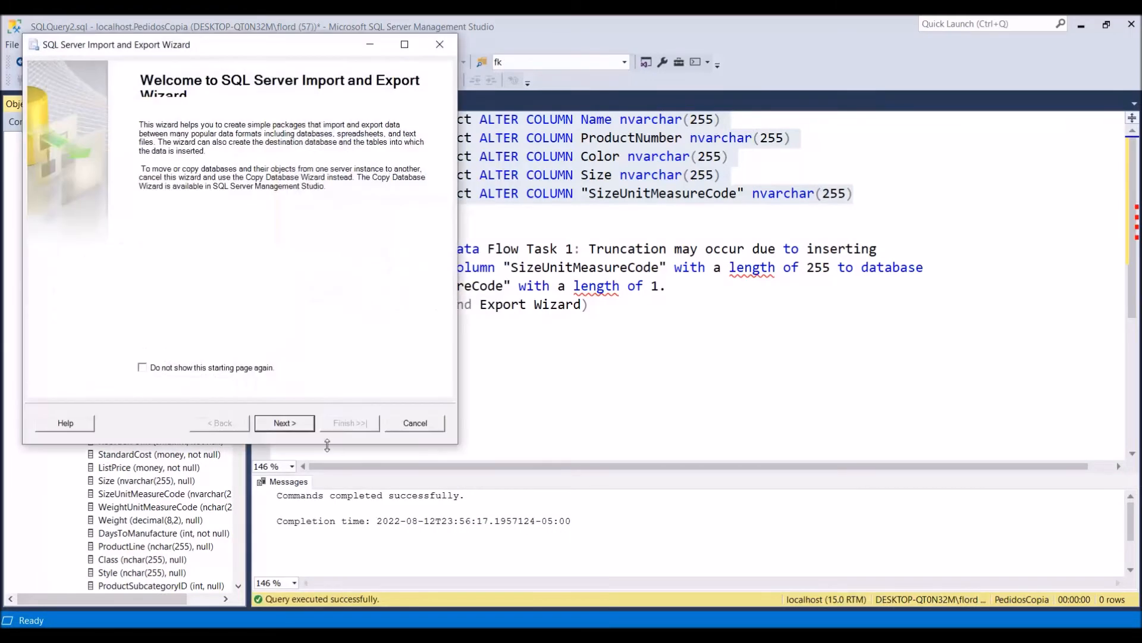
click(275, 423)
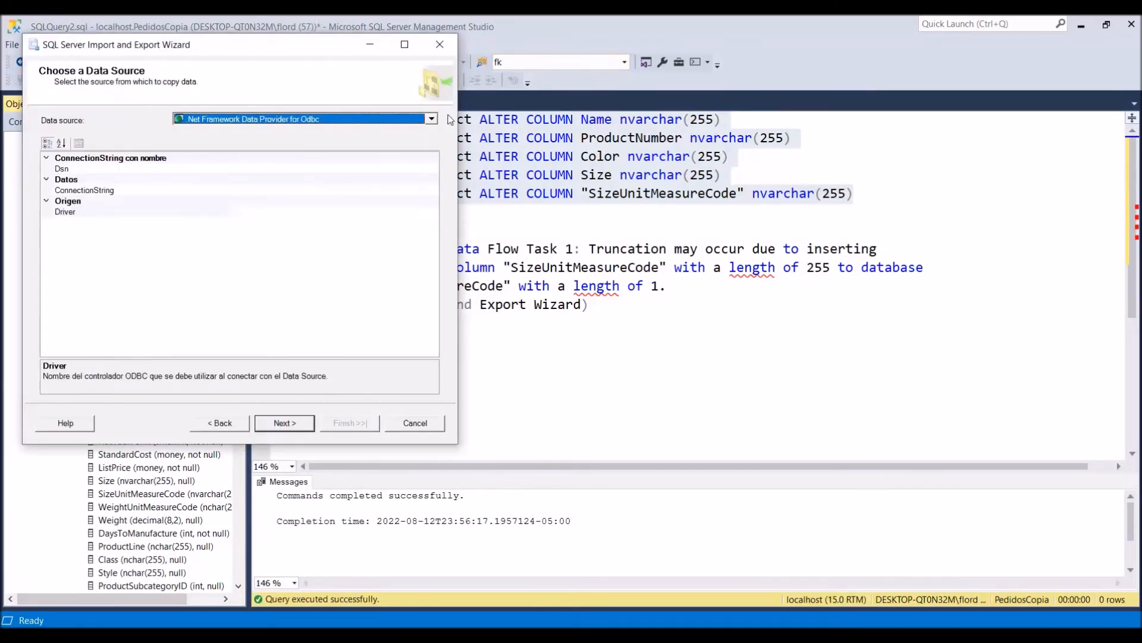
click(431, 119)
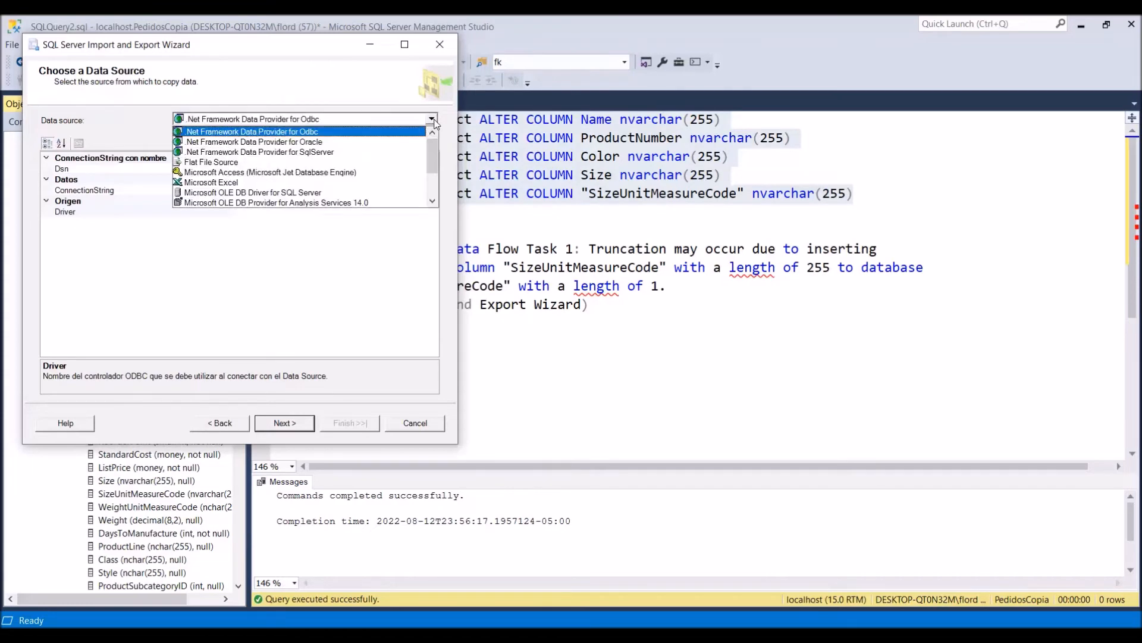
click(301, 188)
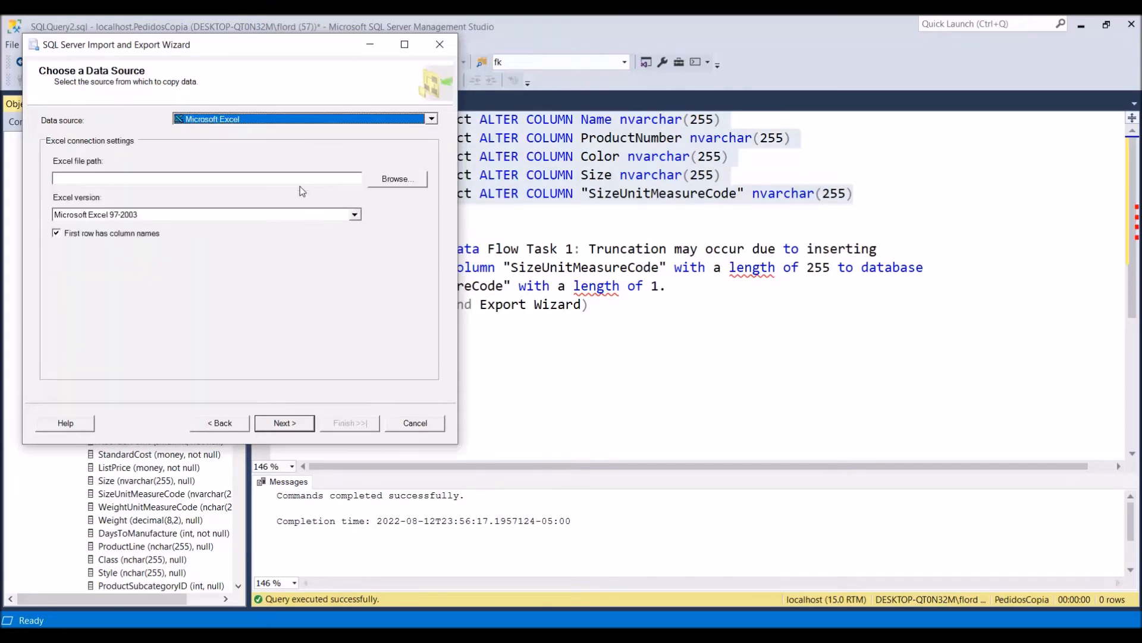
click(402, 178)
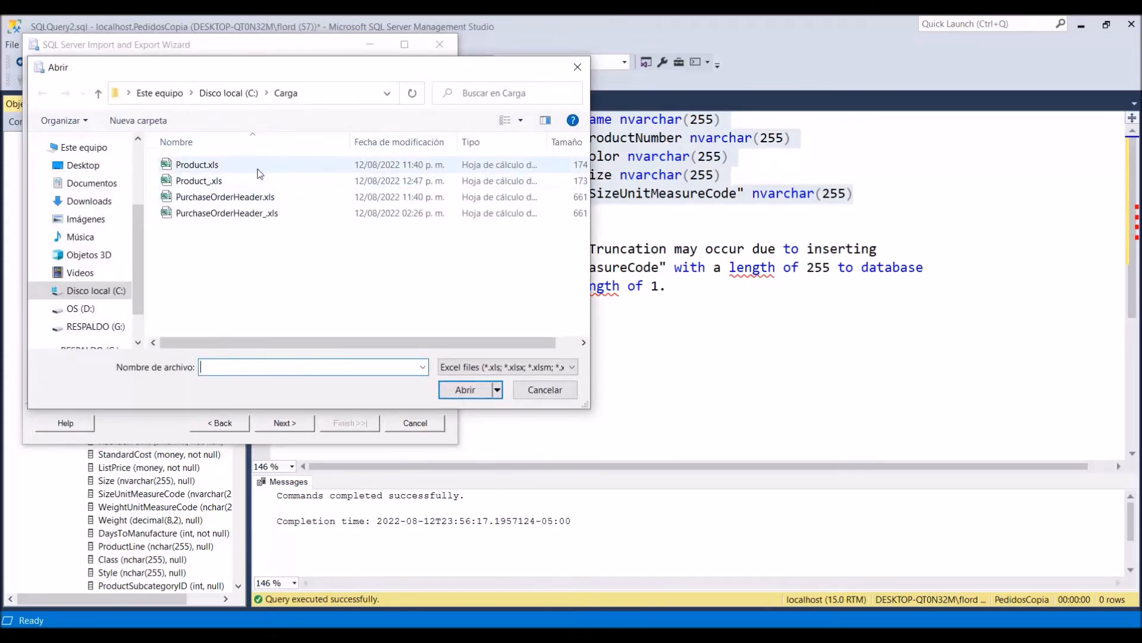
double_click(257, 172)
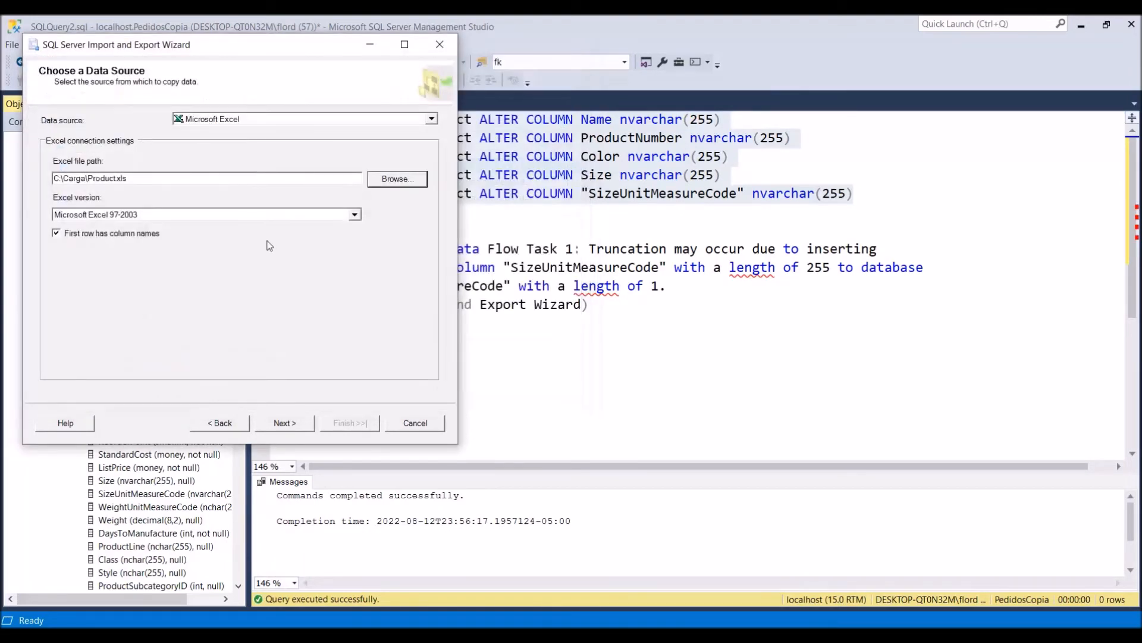
click(284, 423)
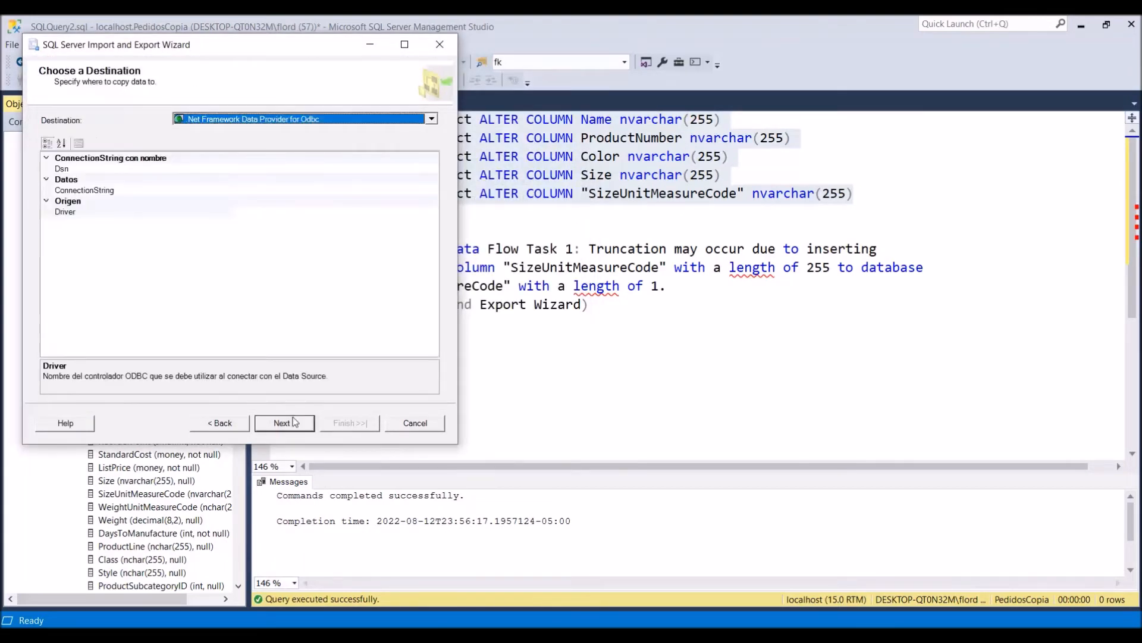
Set the destination to Microsoft OLE DB Driver for SQL Server with server ".", Windows Authentication and the PedidosCopia database
click(432, 119)
click(370, 192)
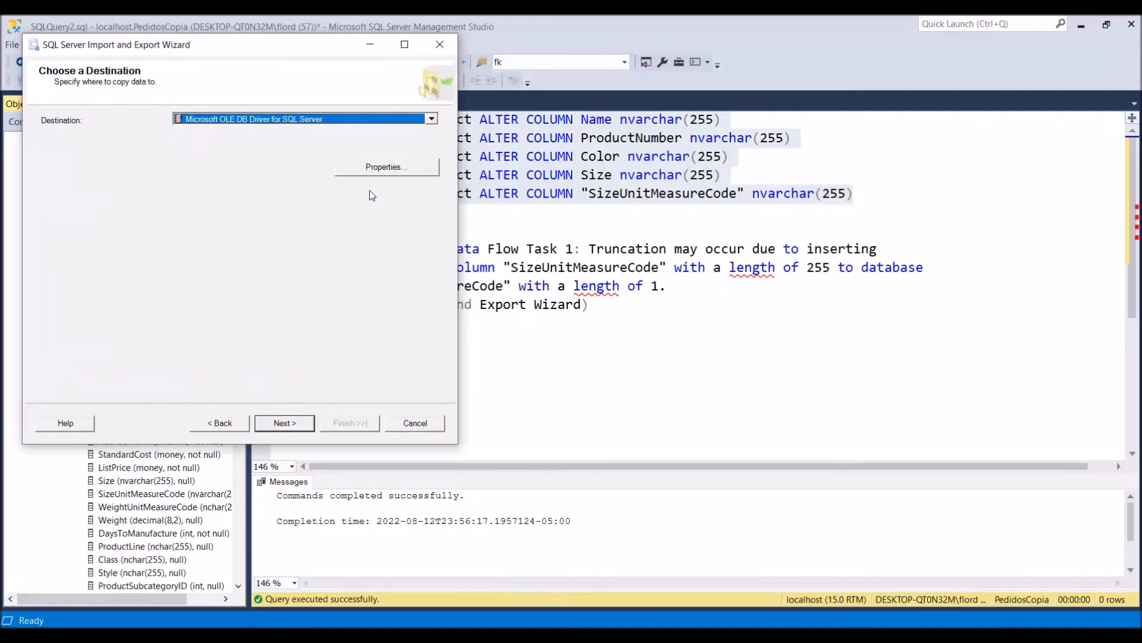
click(433, 169)
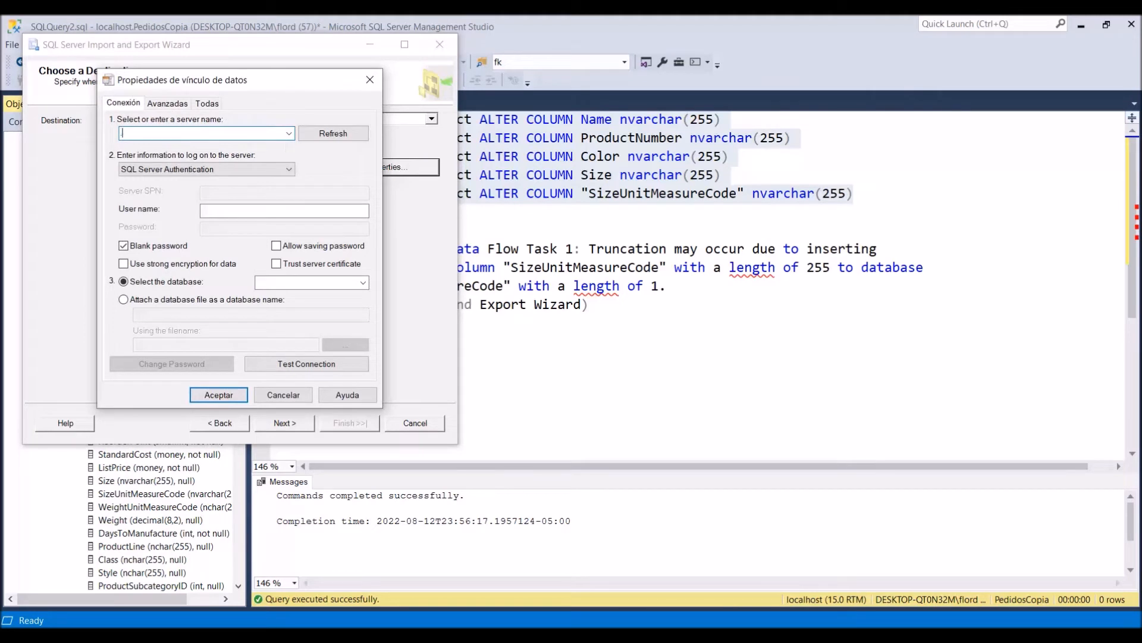
click(226, 169)
click(232, 187)
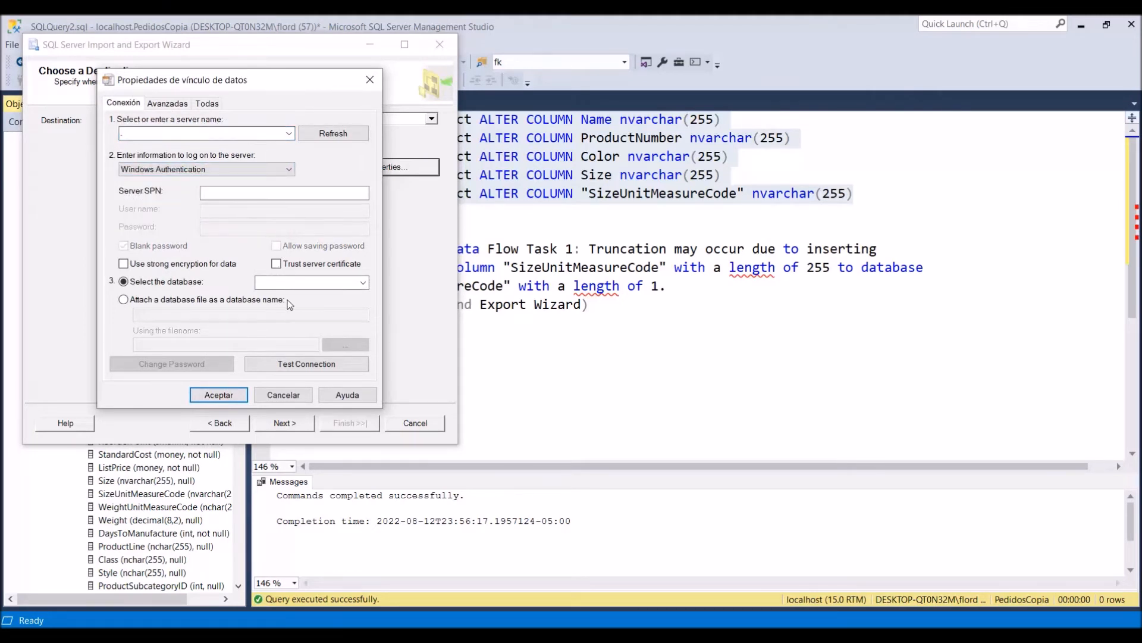
click(362, 282)
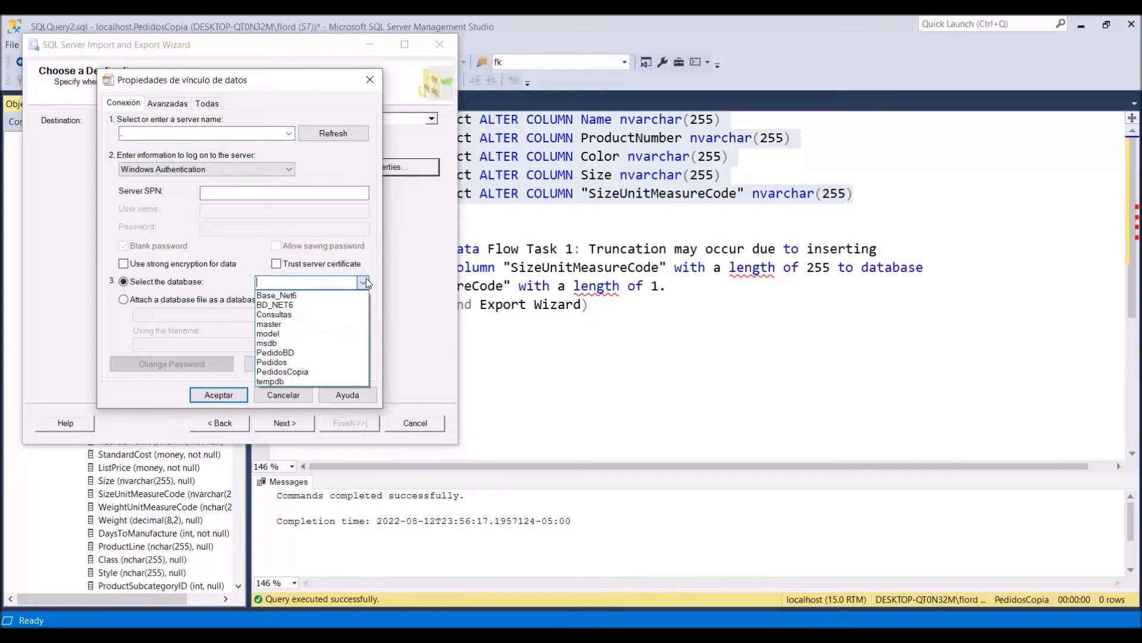
click(322, 371)
click(218, 394)
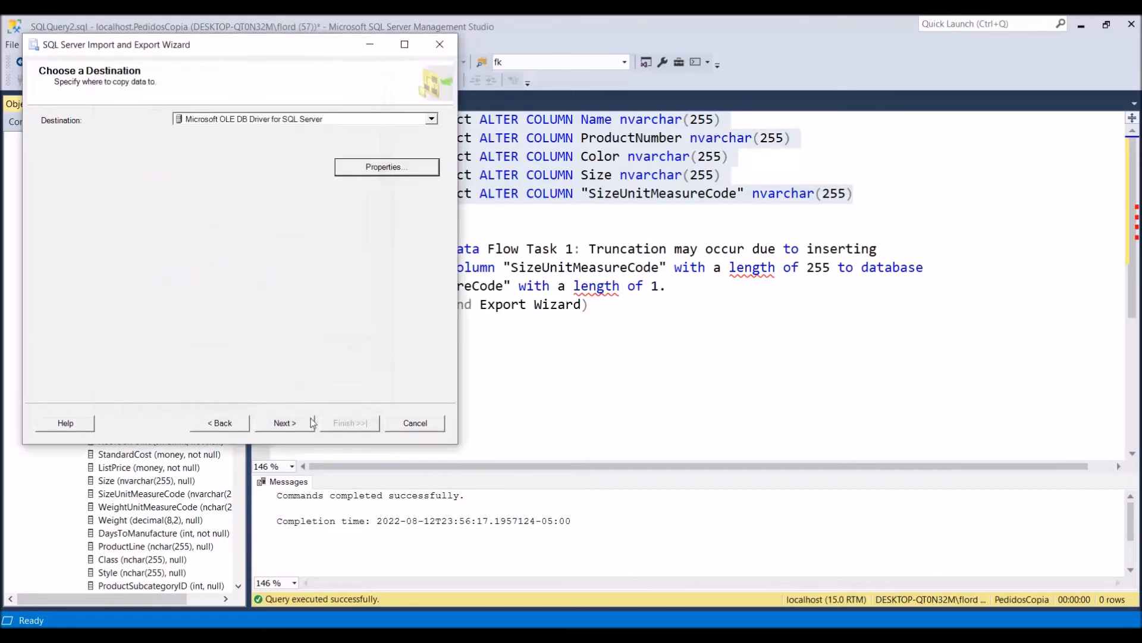
click(285, 423)
Choose to copy data from tables and select the source table Product with dbo.Product as its destination
click(285, 423)
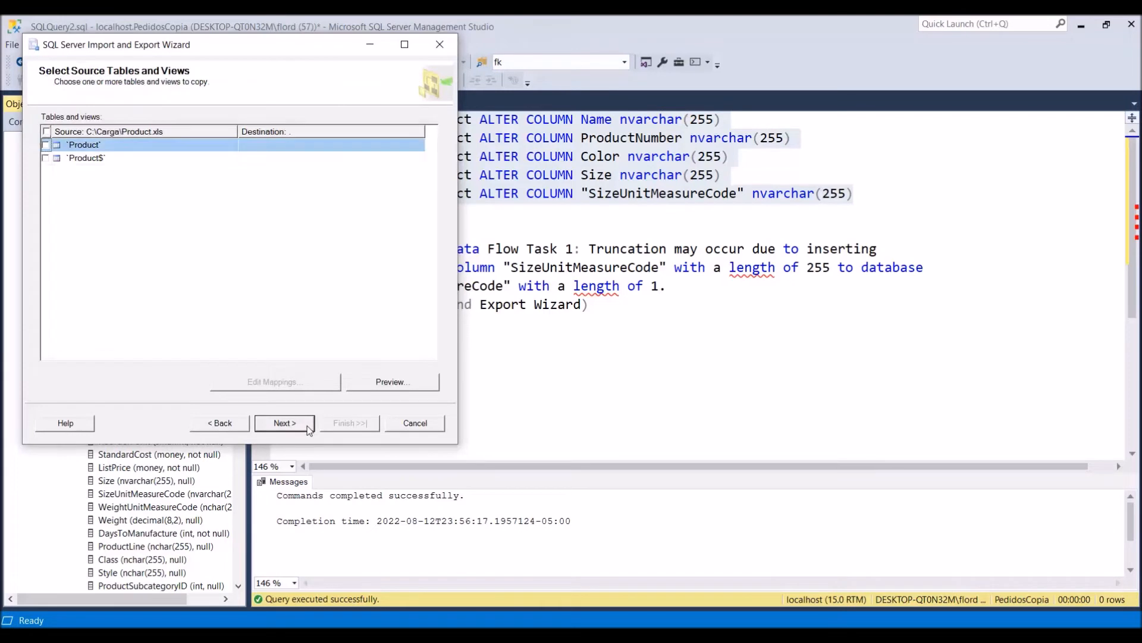
click(46, 144)
click(419, 147)
click(419, 146)
click(419, 147)
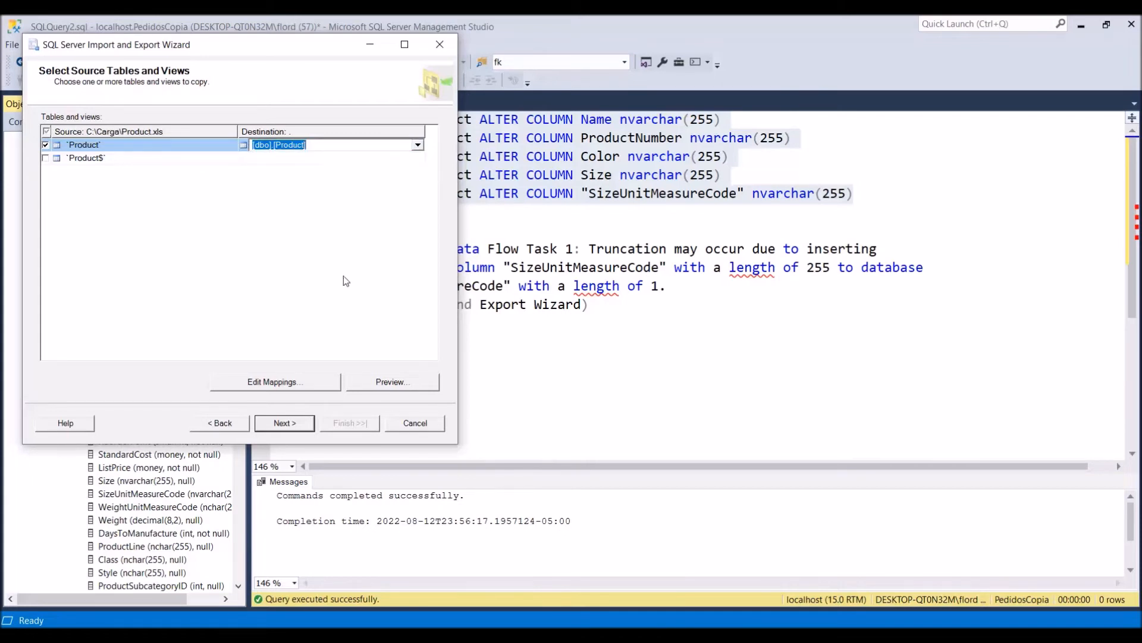
Enable identity insert in the column mappings from Product to dbo.Product, keeping rows appended to the destination table
click(281, 423)
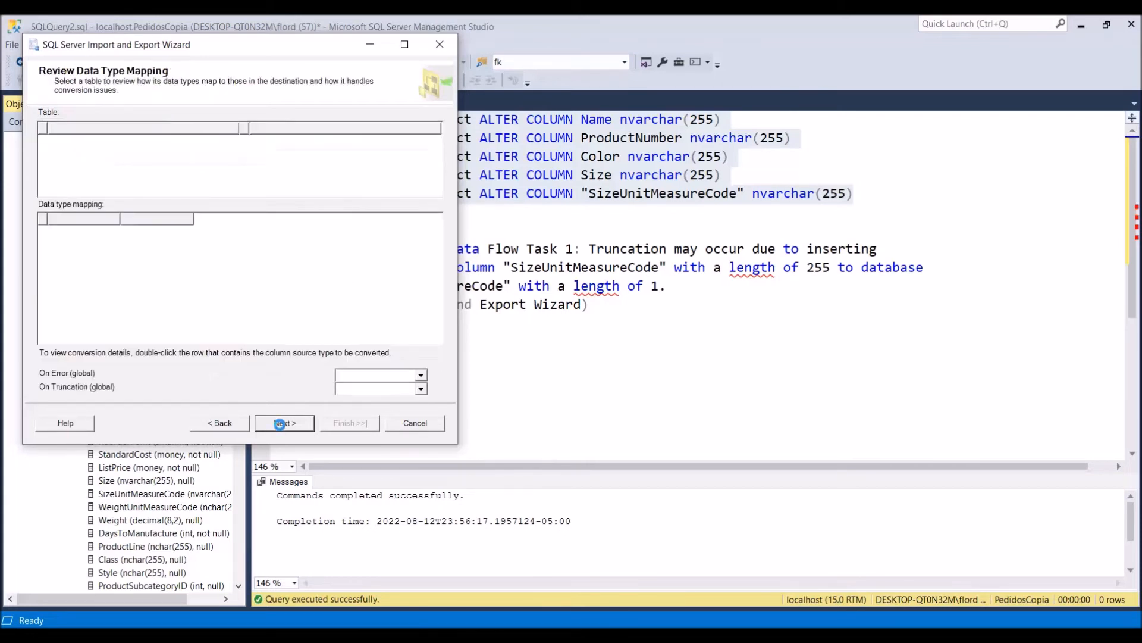
click(225, 424)
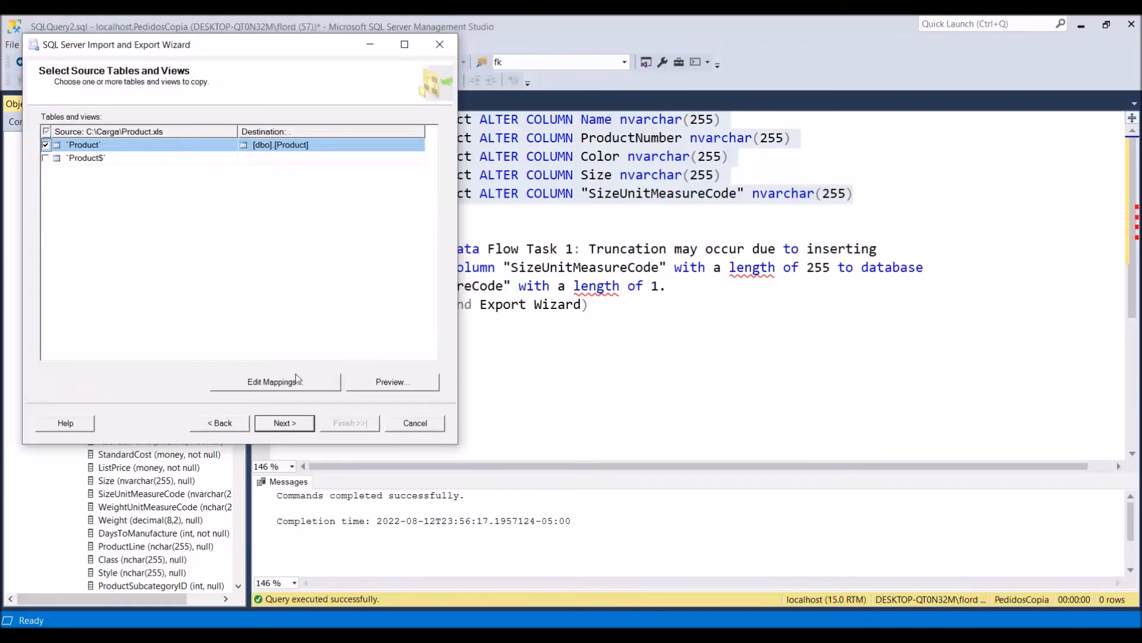
click(271, 383)
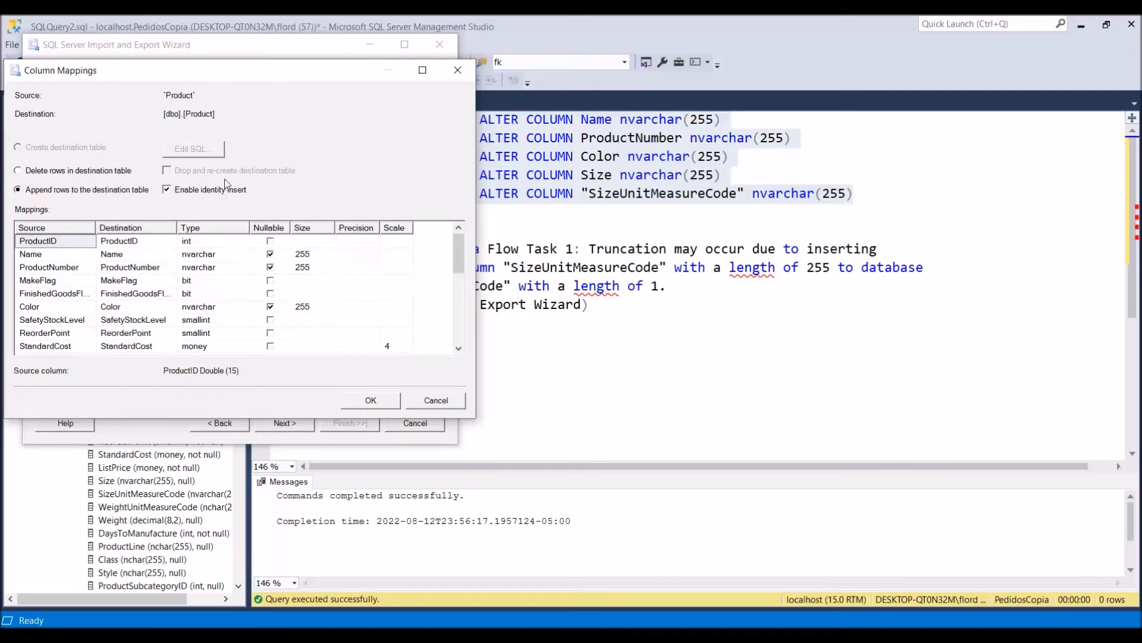
click(352, 397)
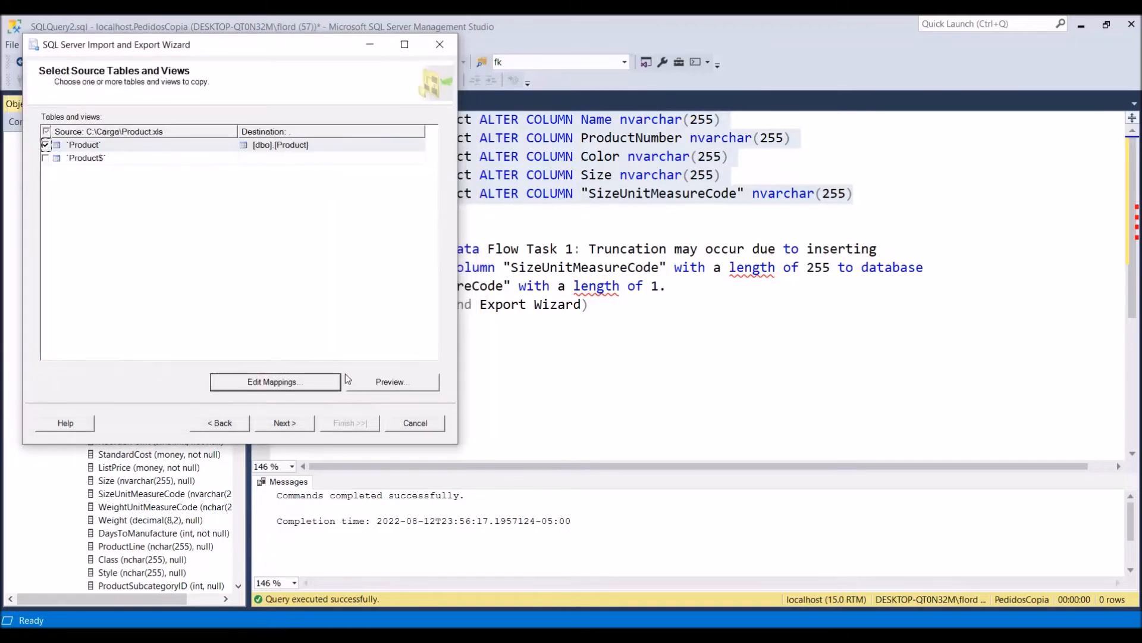
Accept the data type mapping, run the Product import package immediately without saving it, and close the wizard
click(285, 423)
click(289, 429)
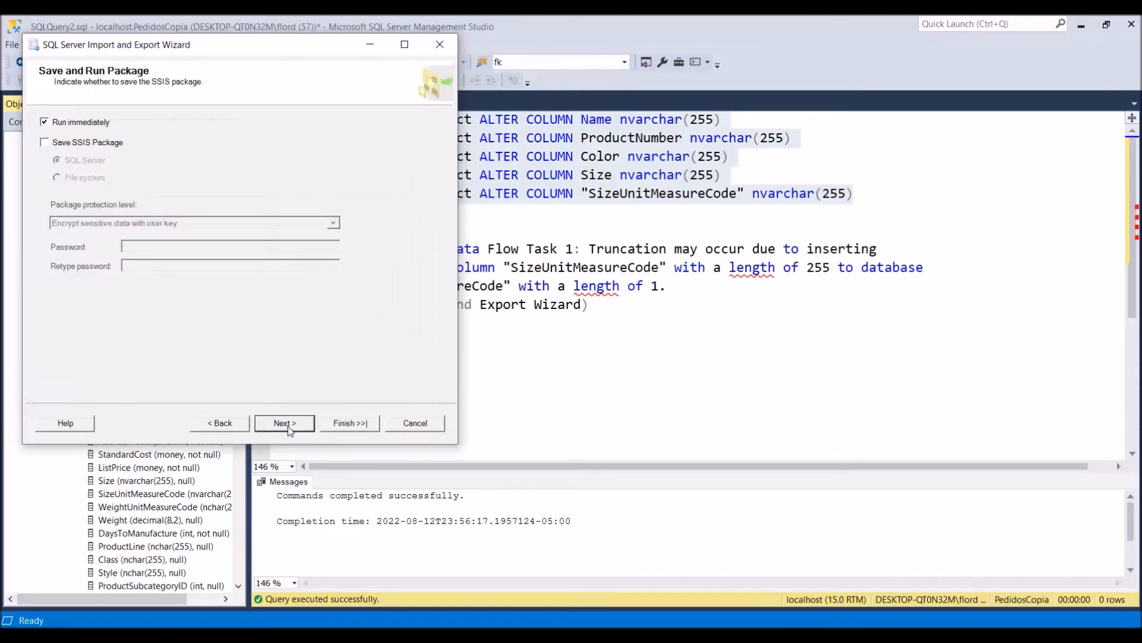
click(290, 429)
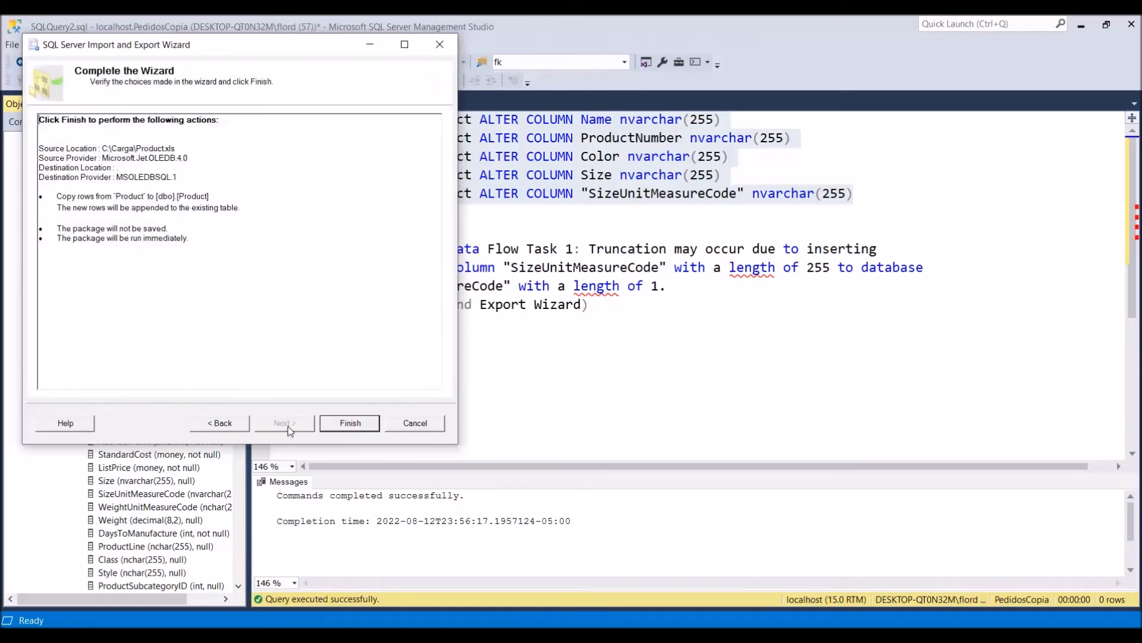
click(355, 423)
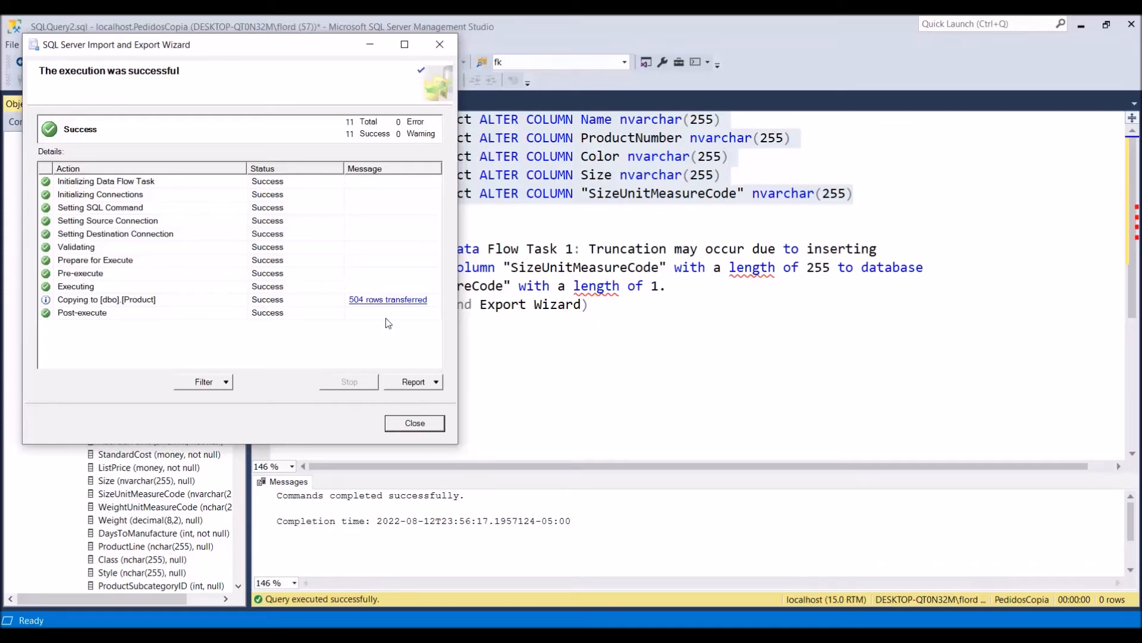
click(414, 423)
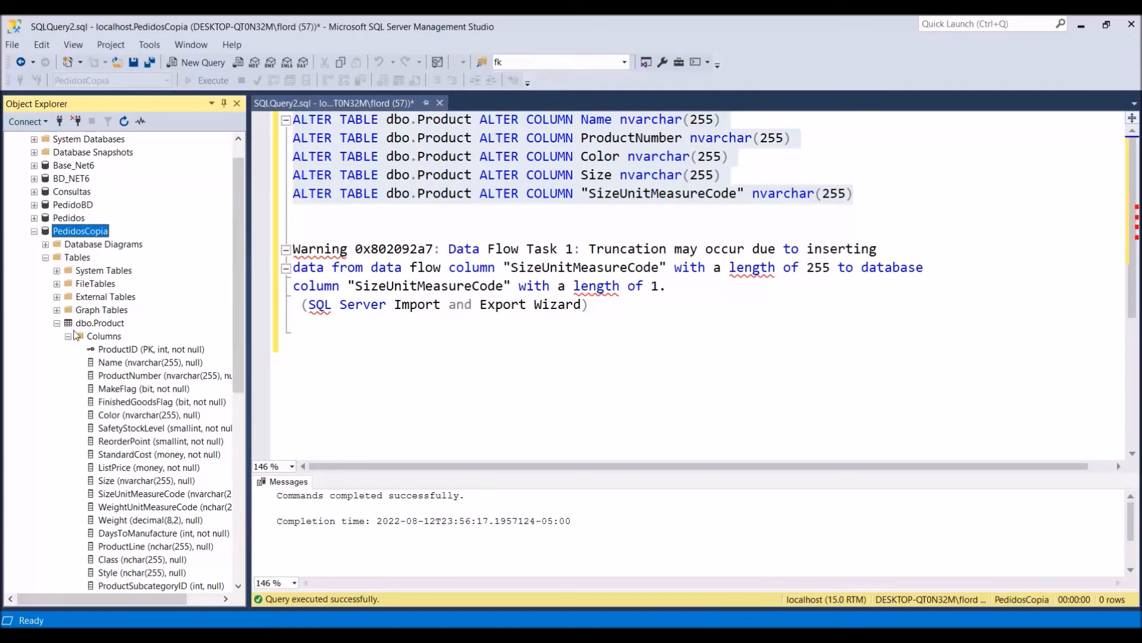
Query the top 1000 rows of dbo.Product, look through the imported records, and collapse the table's node
right_click(99, 324)
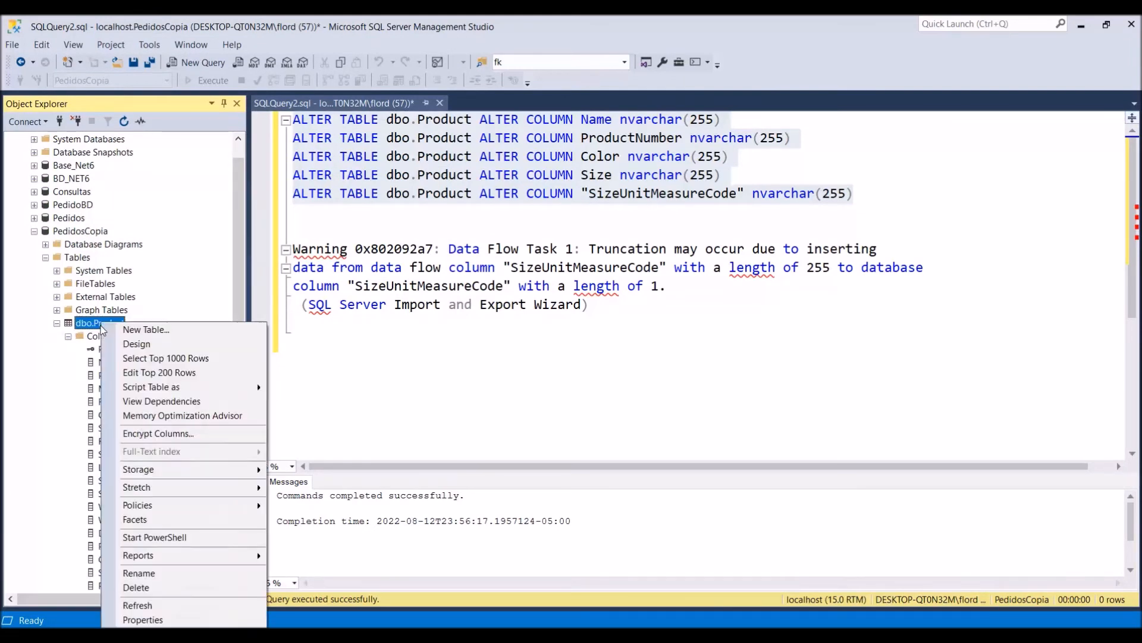
click(186, 359)
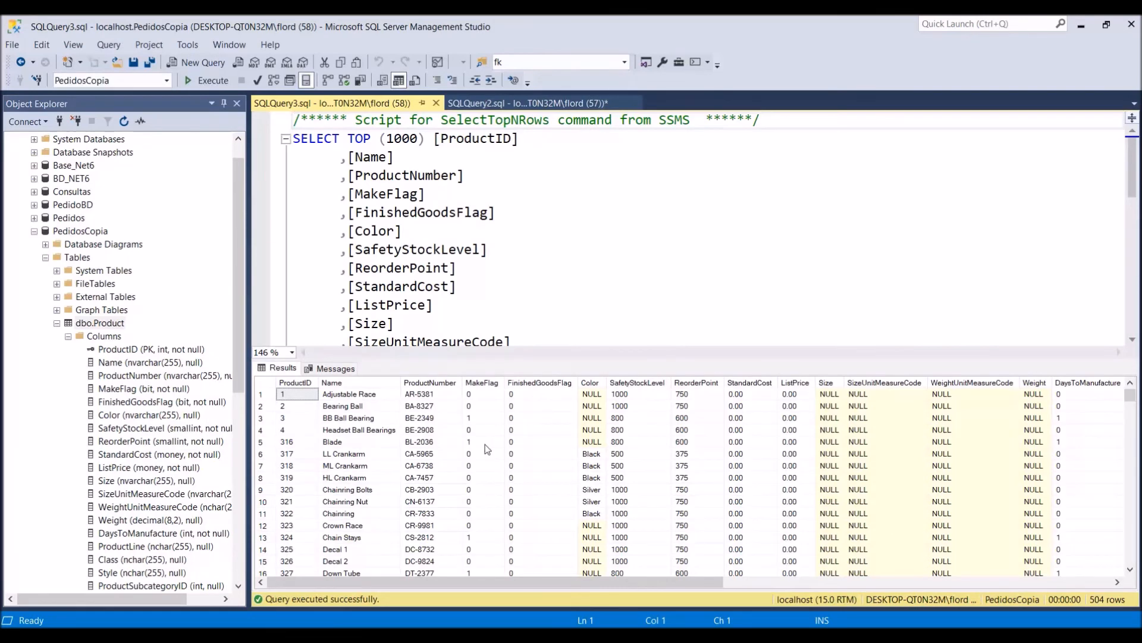
scroll(403, 470, down, 15)
scroll(402, 470, down, 4)
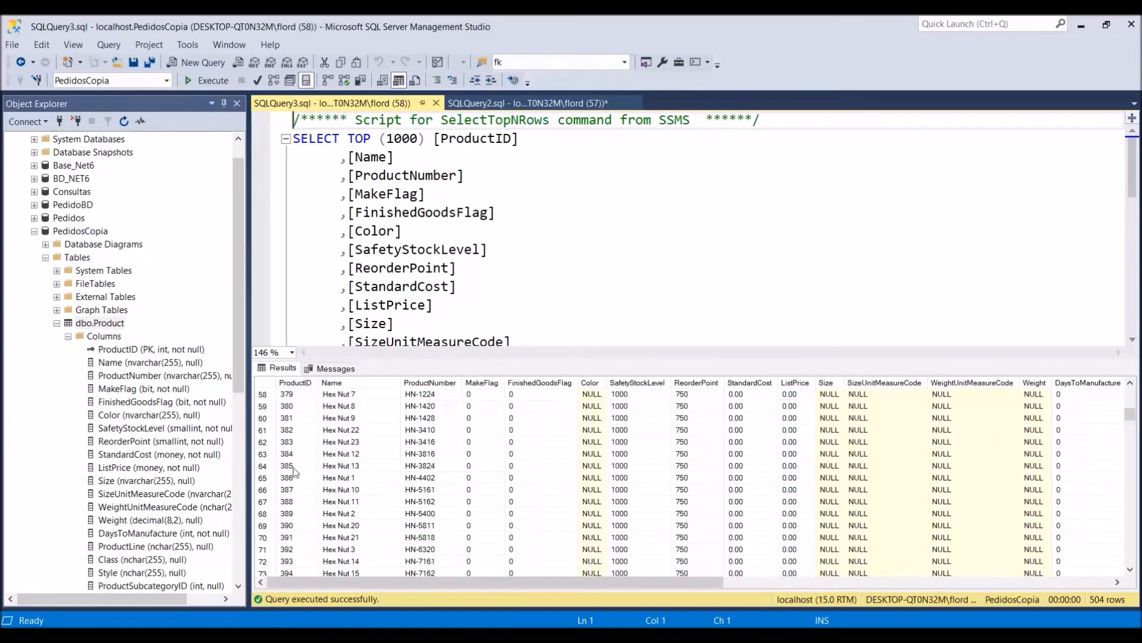
click(57, 324)
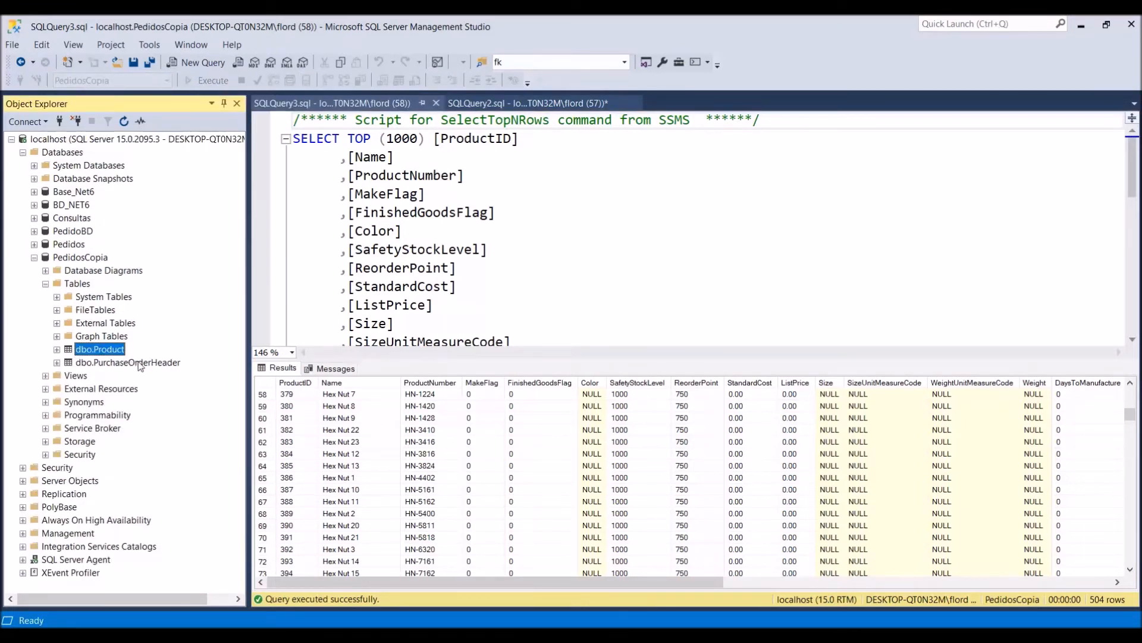
Start a new data import for PedidosCopia and choose the Microsoft Excel file C:\Carga\PurchaseOrderHeader.xls as its source
right_click(76, 257)
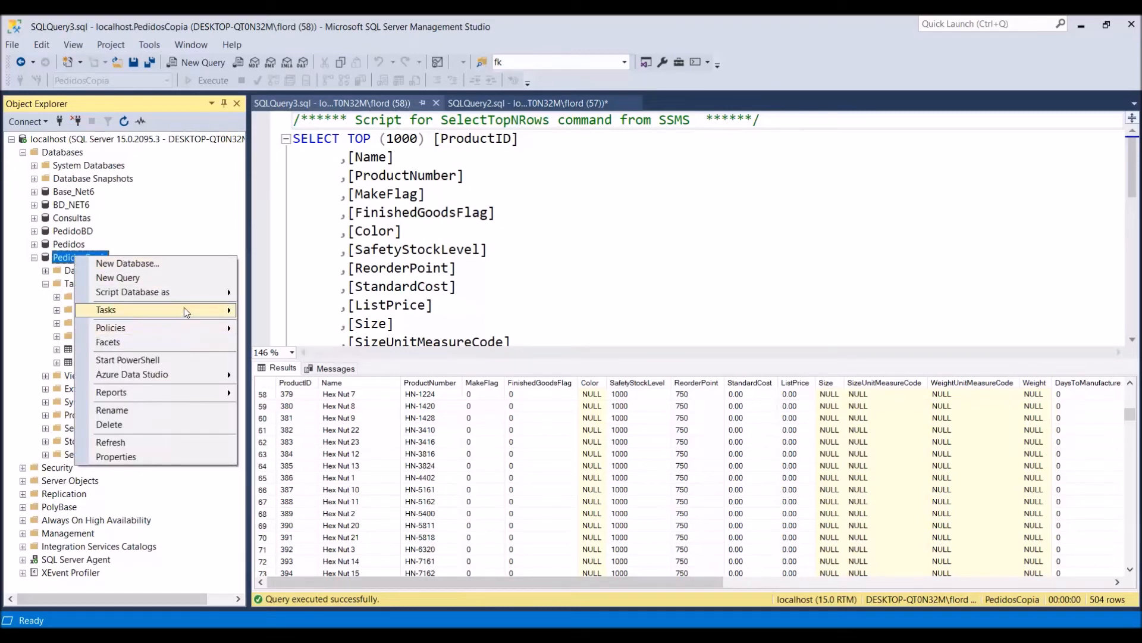
mouse_move(184, 307)
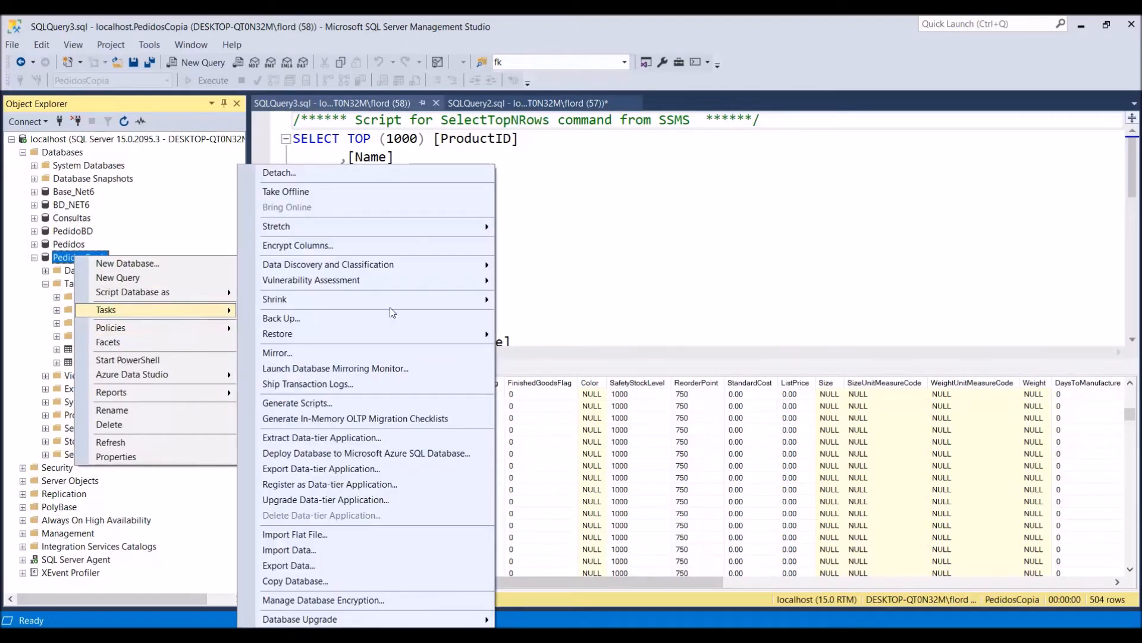
click(341, 549)
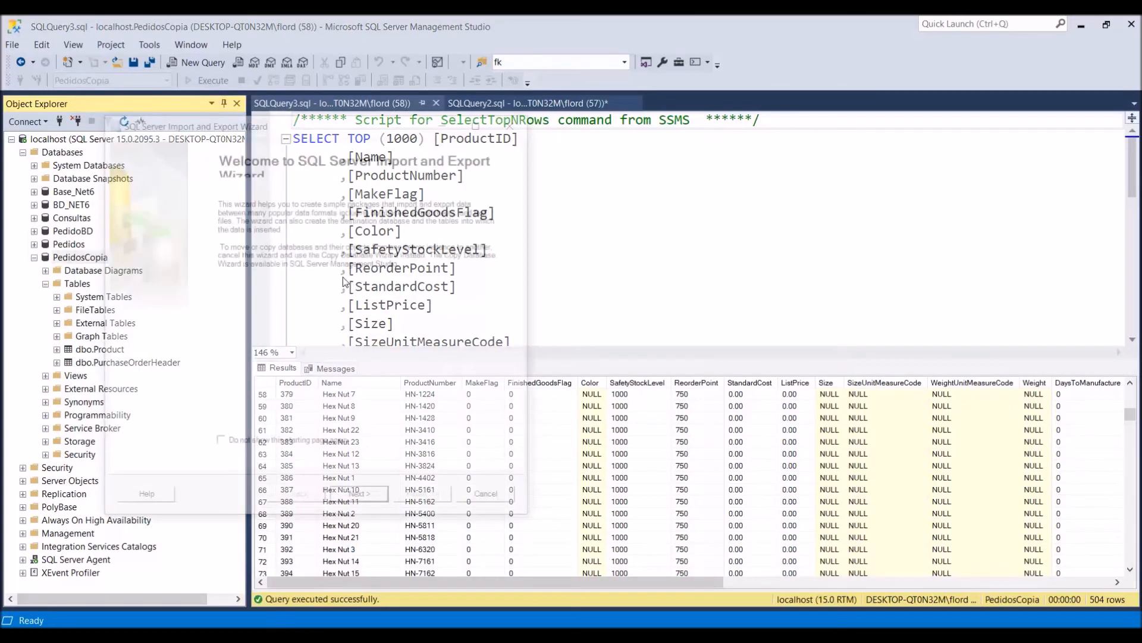
click(377, 503)
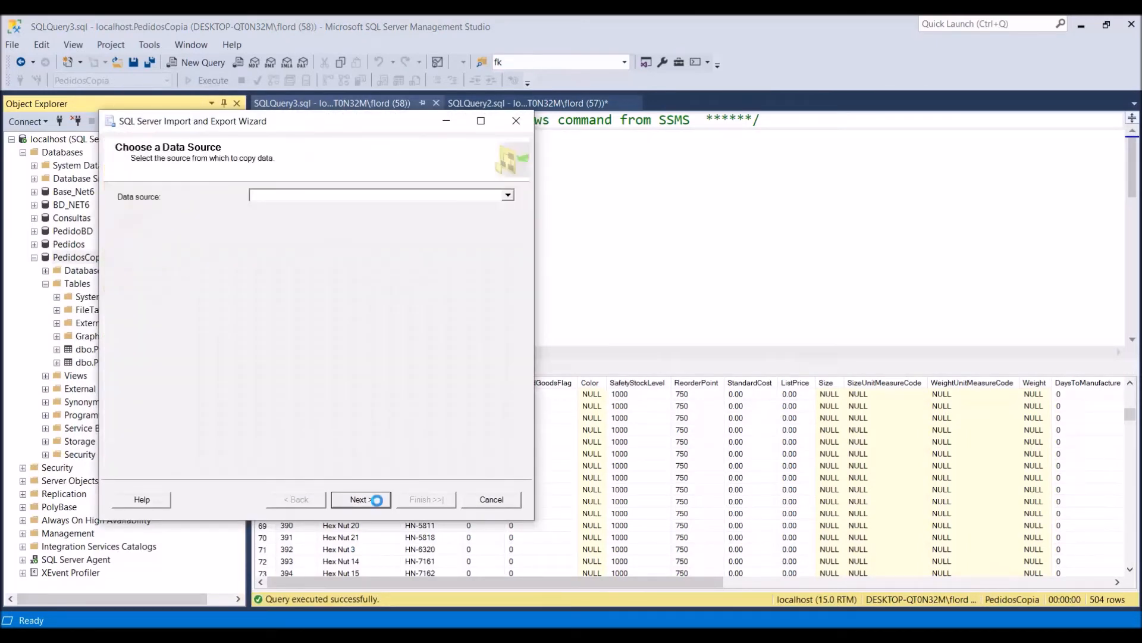
key(Down)
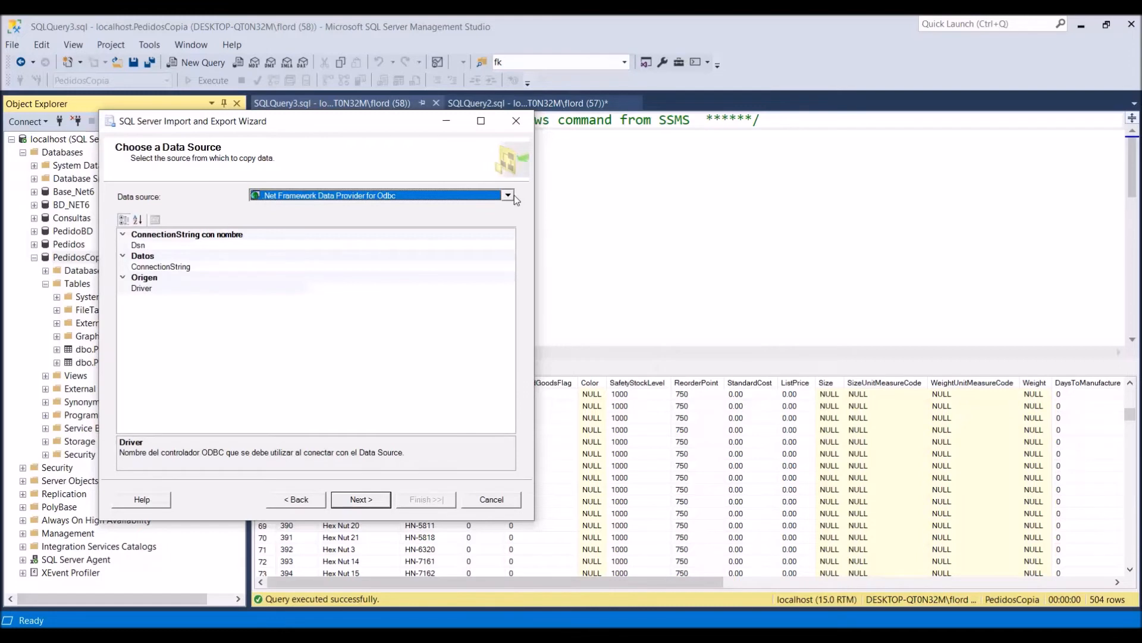
click(510, 195)
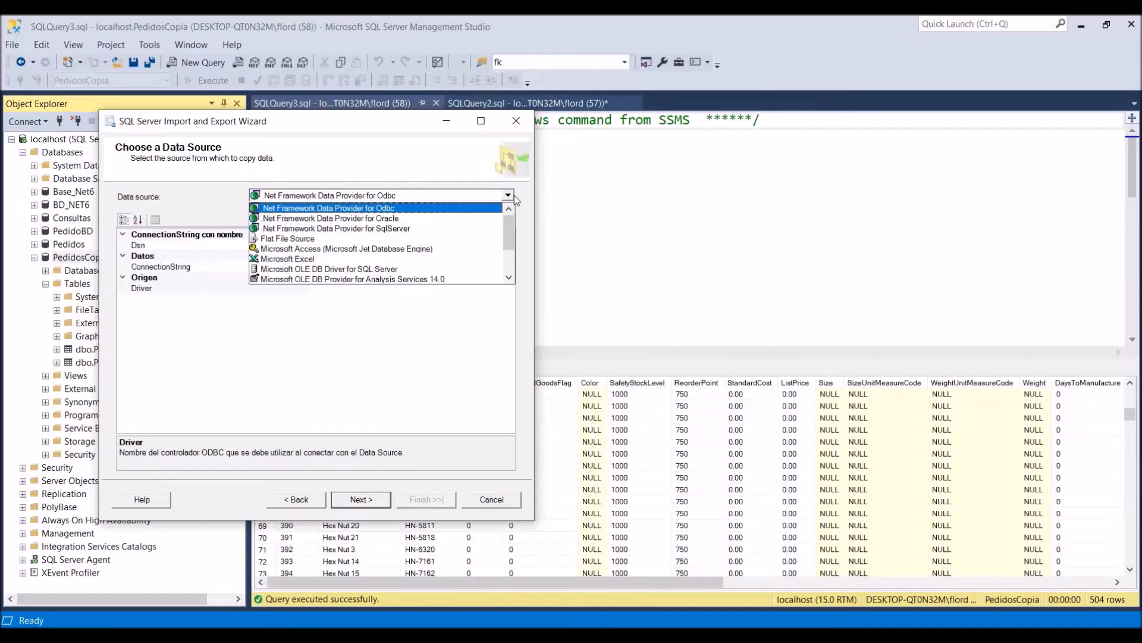
click(360, 258)
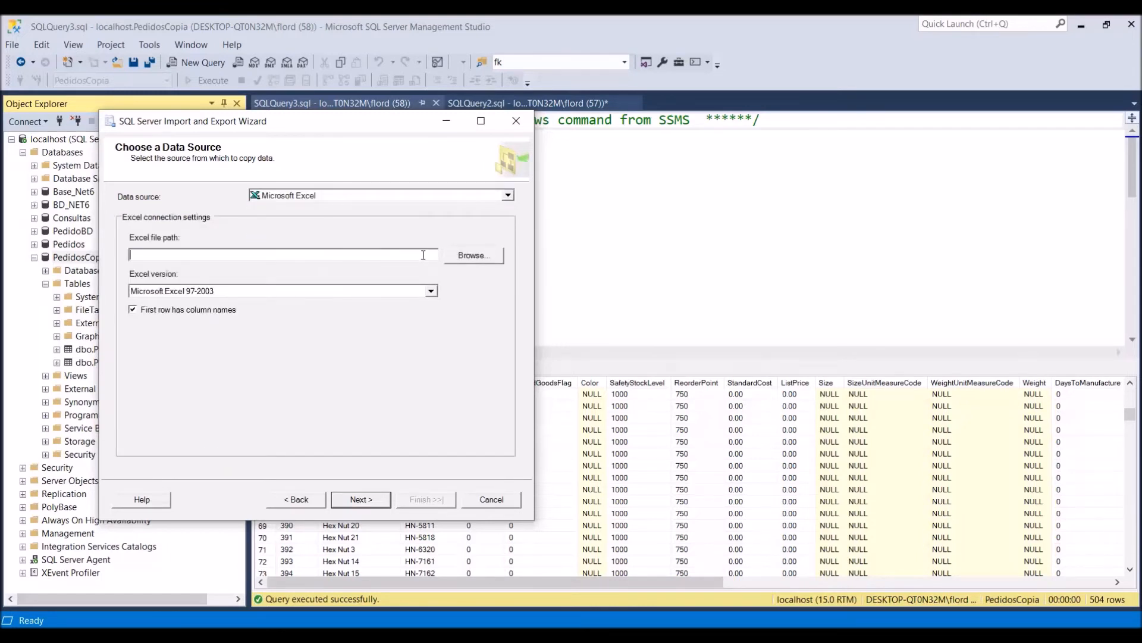
click(464, 257)
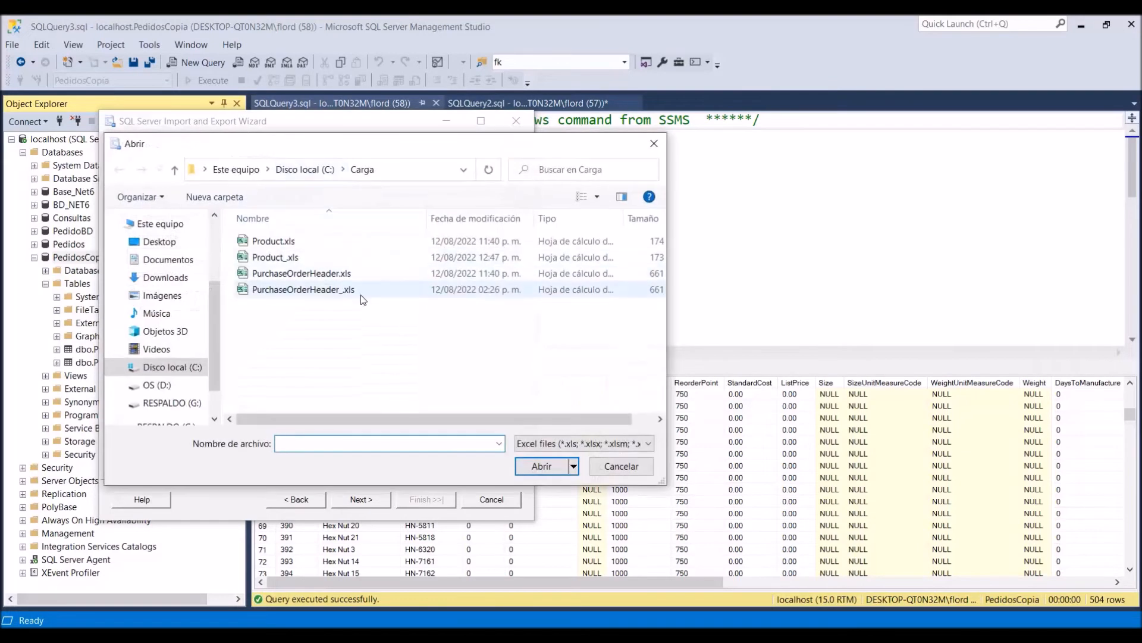
click(353, 274)
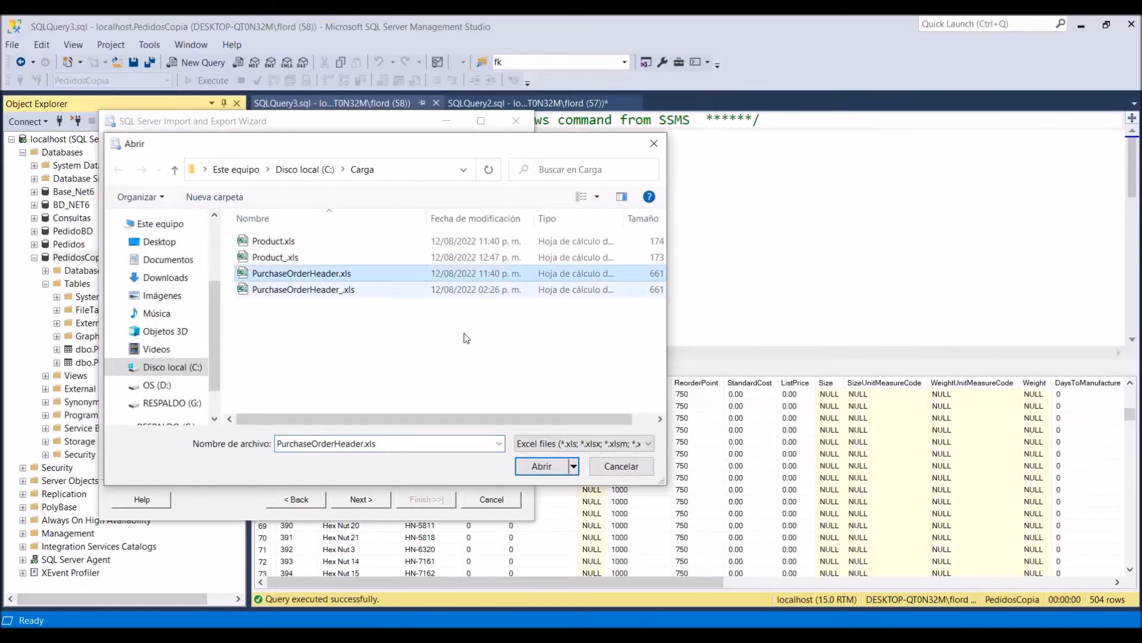
click(541, 467)
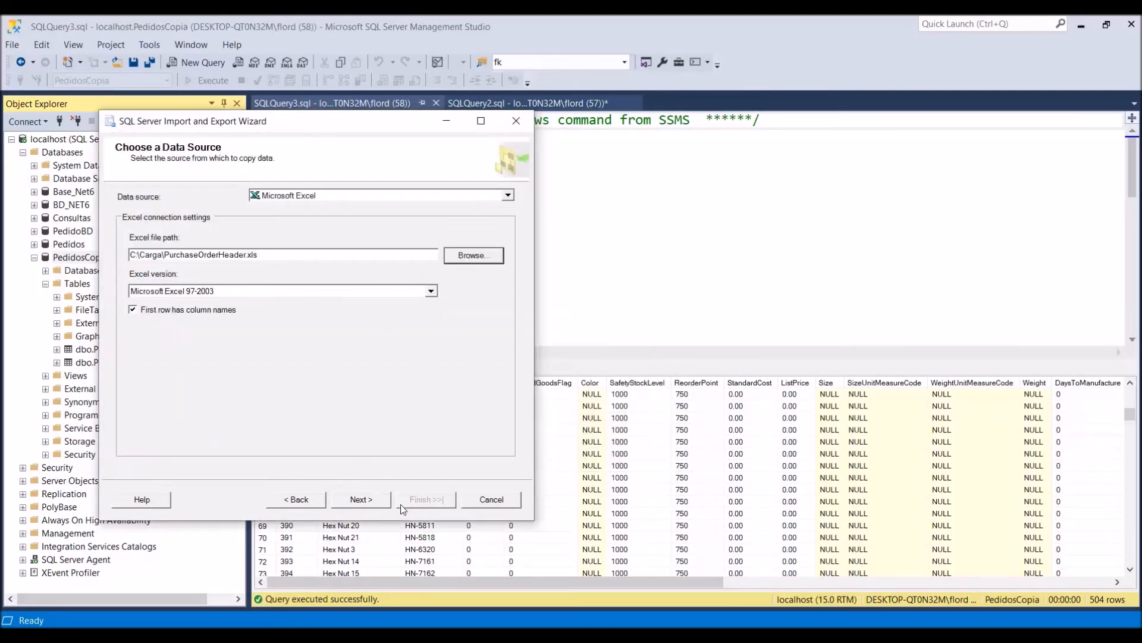
click(362, 500)
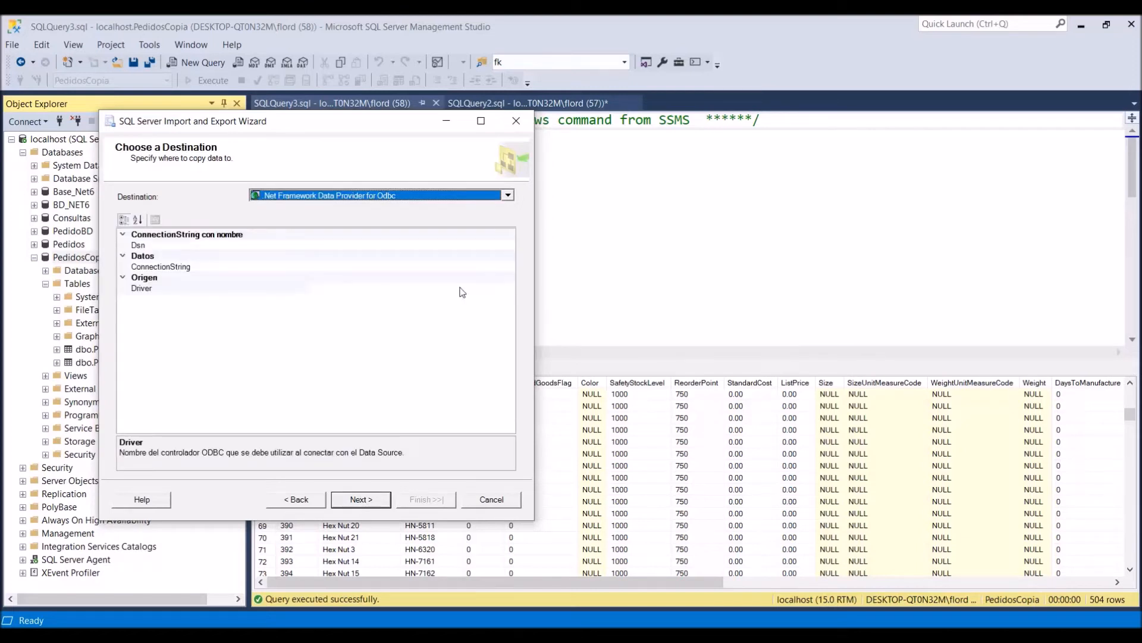
Set the import destination to Microsoft OLE DB Driver for SQL Server with Windows Authentication and the PedidosCopia database
click(509, 196)
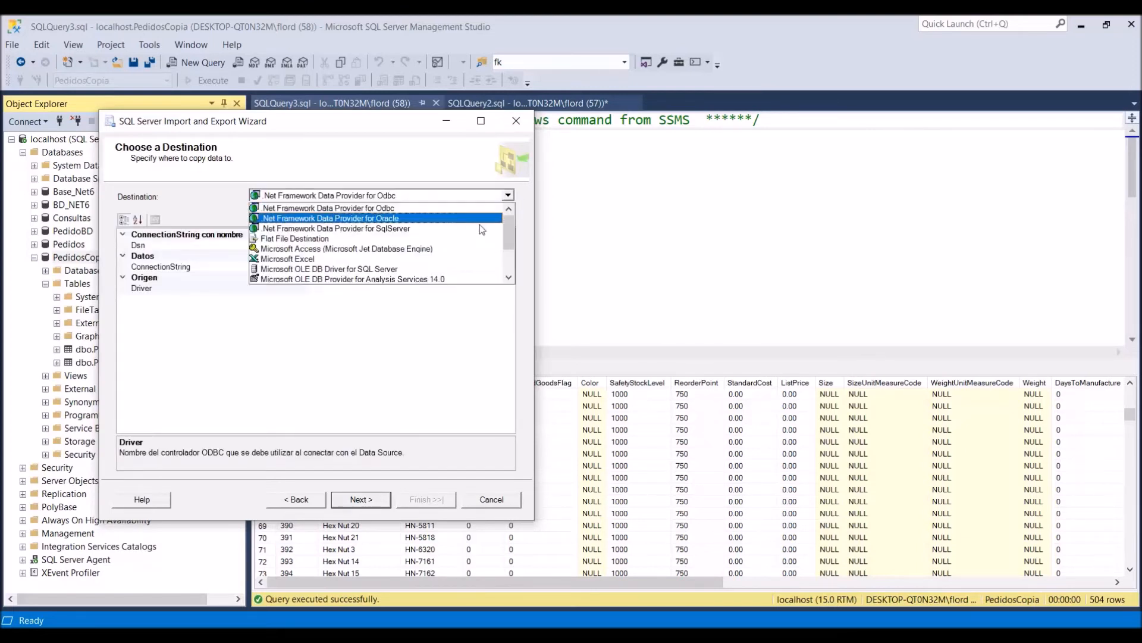
click(435, 269)
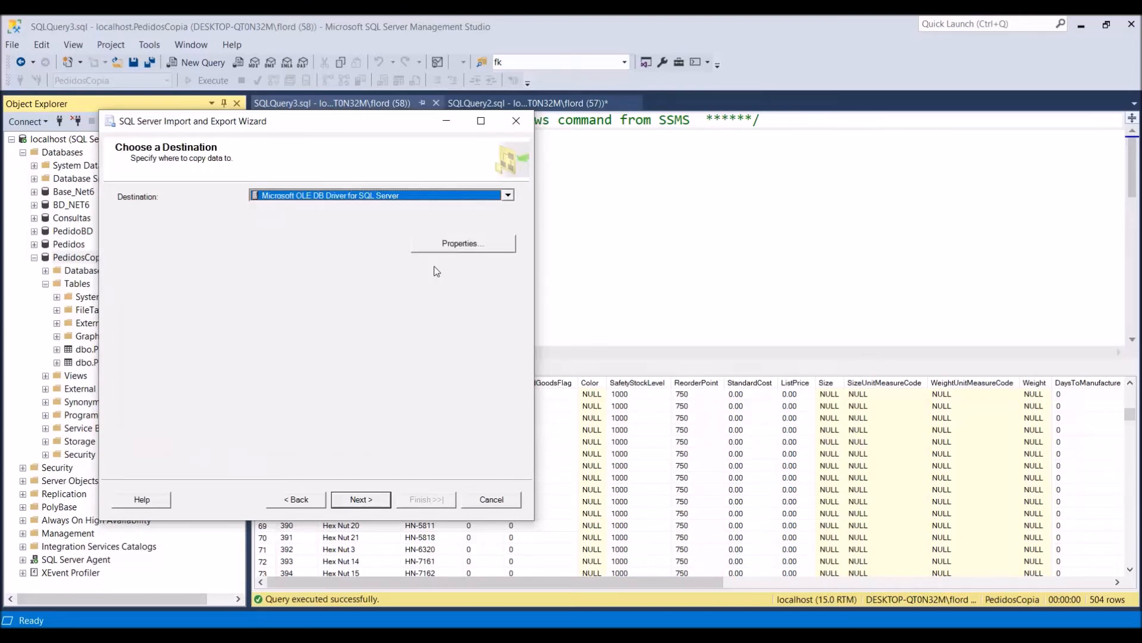
click(470, 244)
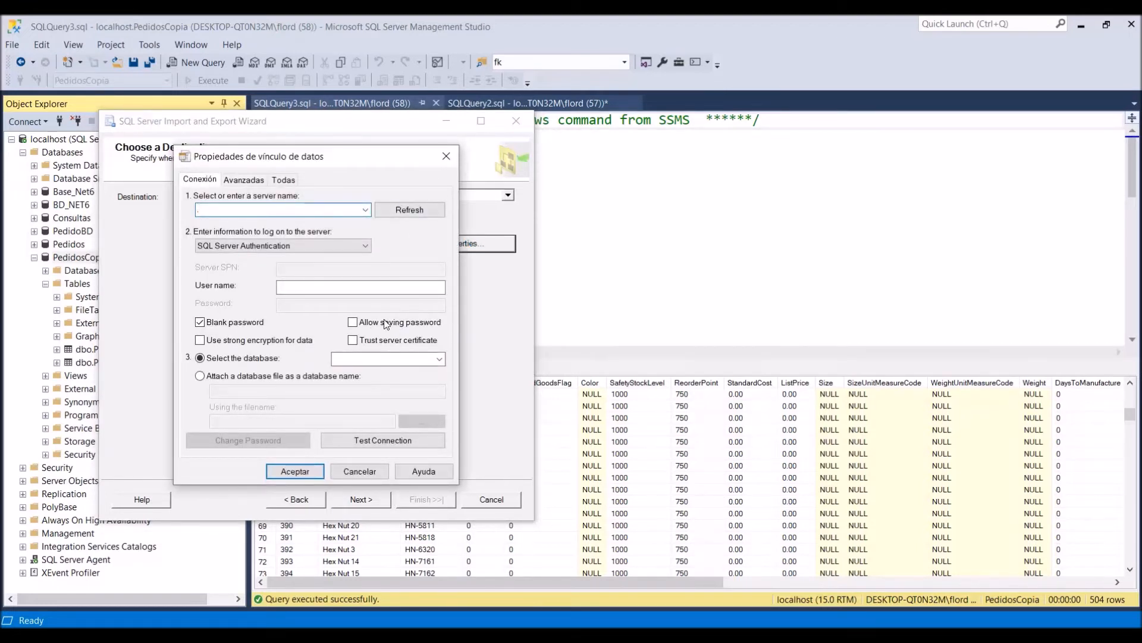
click(330, 243)
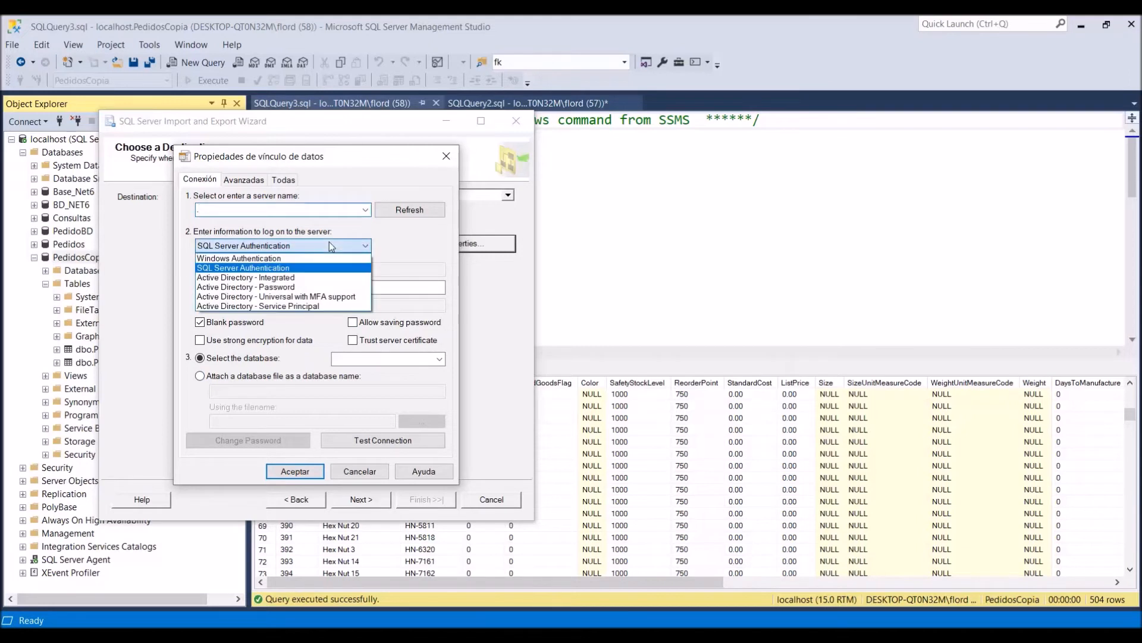
click(273, 255)
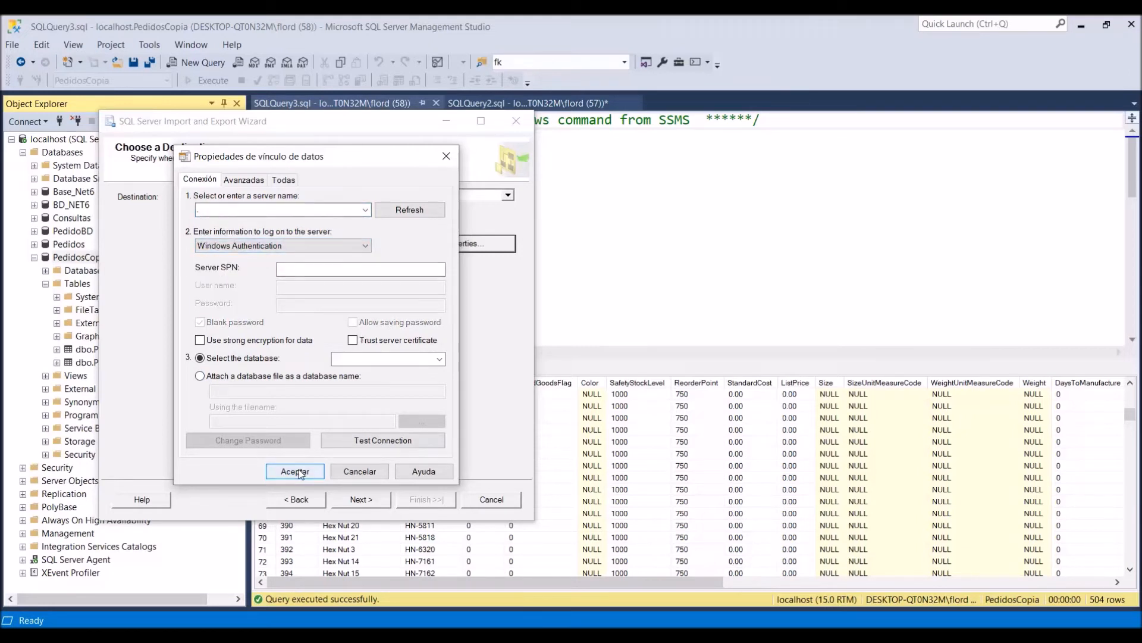
click(441, 359)
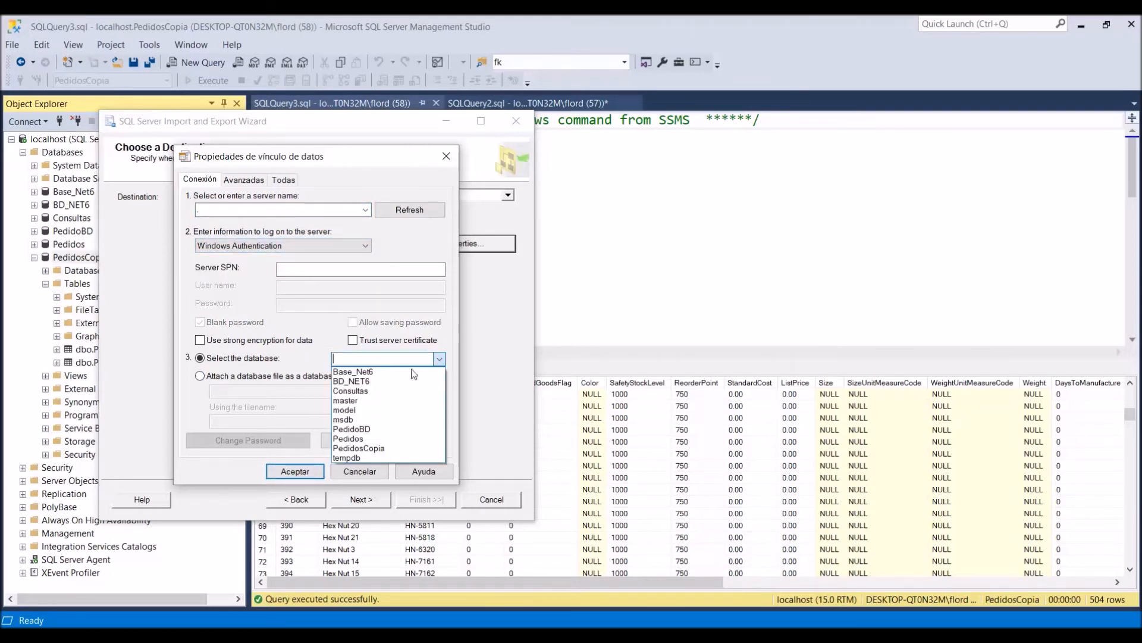
click(369, 441)
click(309, 471)
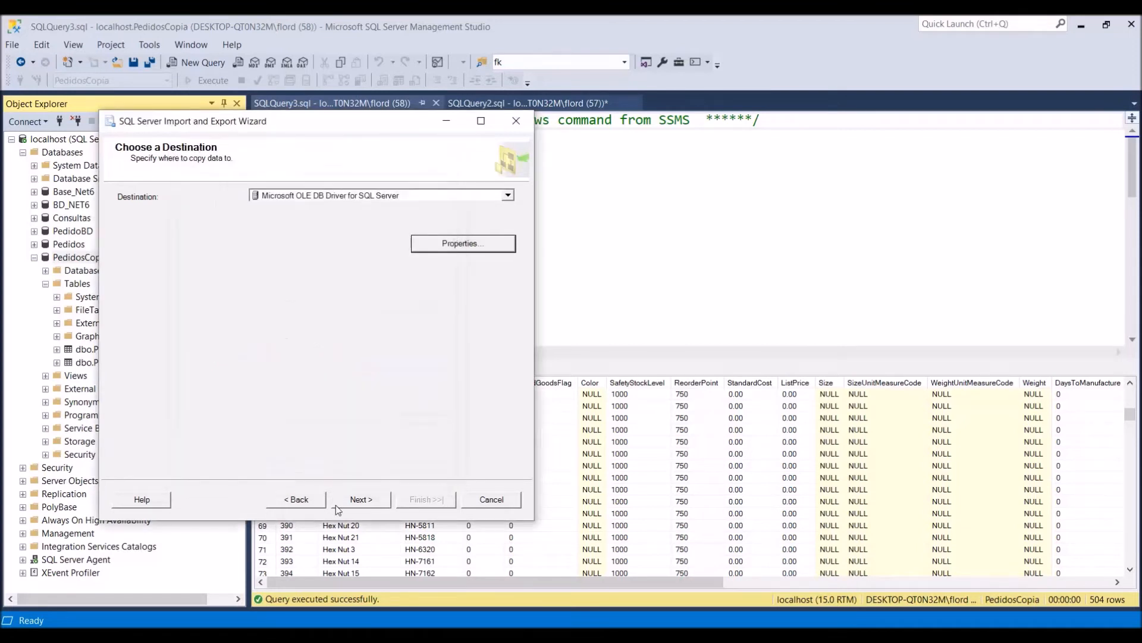
Choose the PurchaseOrderHeader source table for dbo.PurchaseOrderHeader and enable identity insert in its column mappings, keeping rows appended
click(360, 501)
click(359, 501)
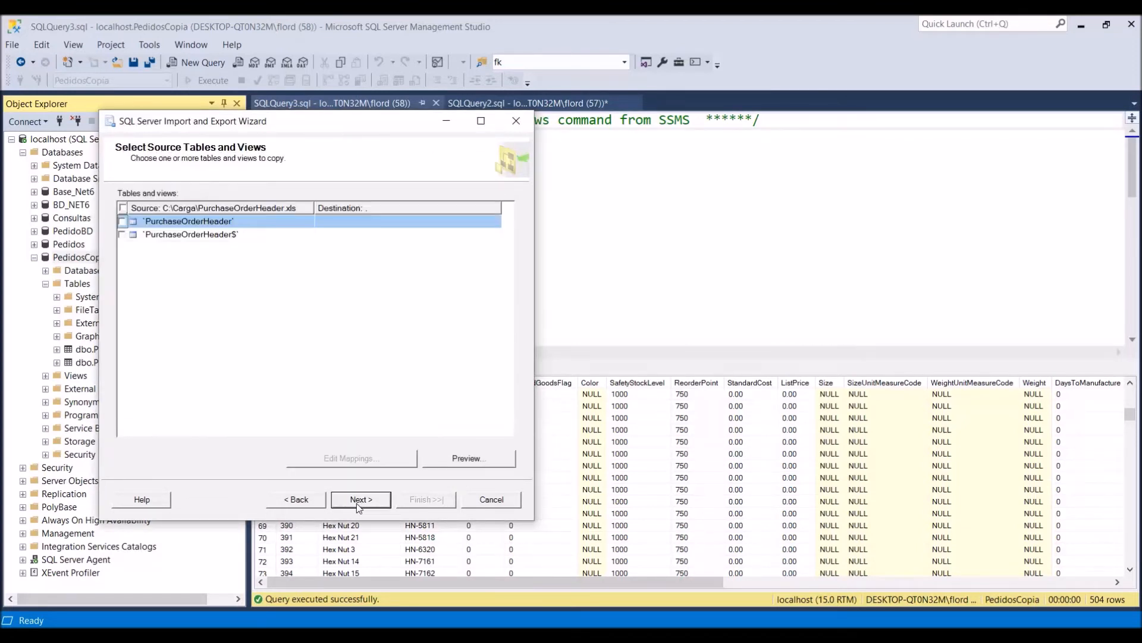
click(123, 221)
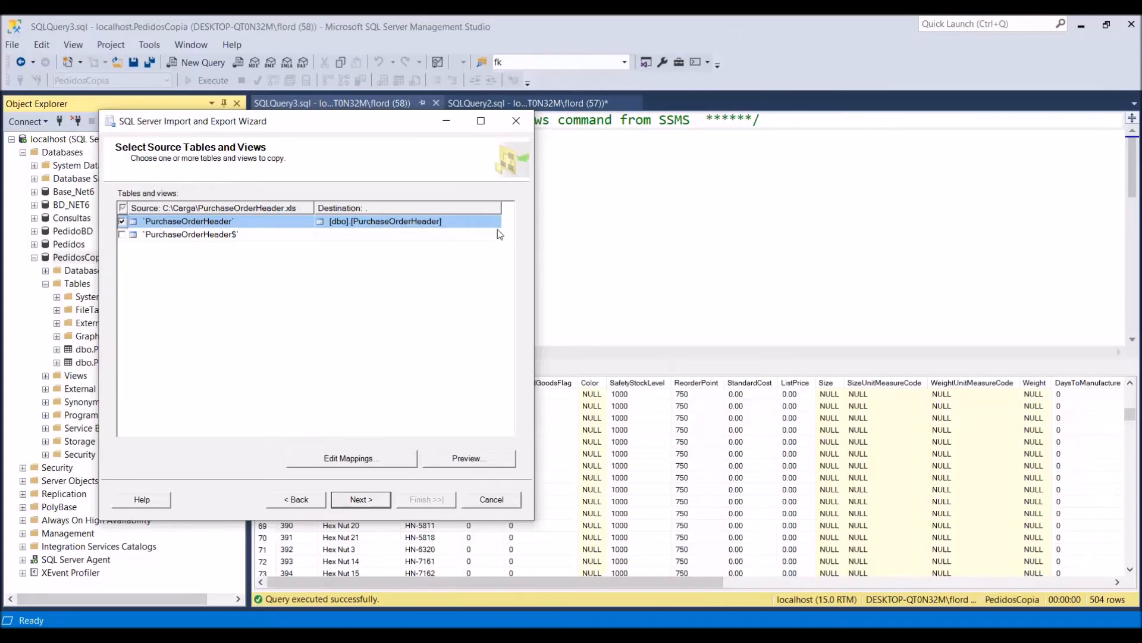
click(389, 461)
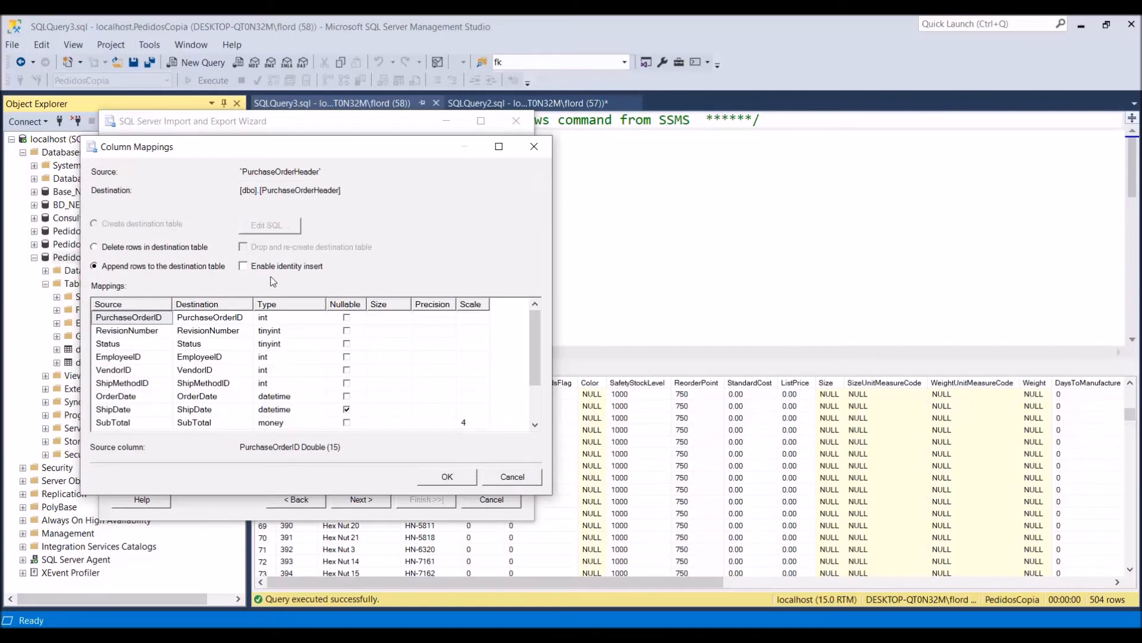
click(251, 268)
click(447, 477)
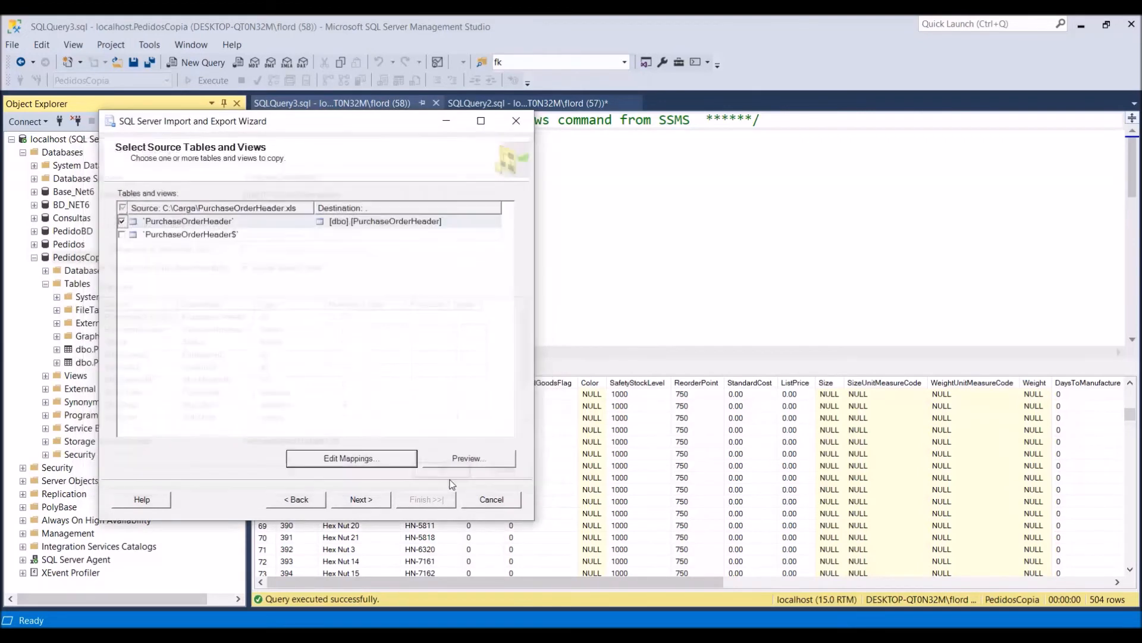
Accept the data type mapping, run the PurchaseOrderHeader import immediately without saving the package, and close the wizard
click(366, 502)
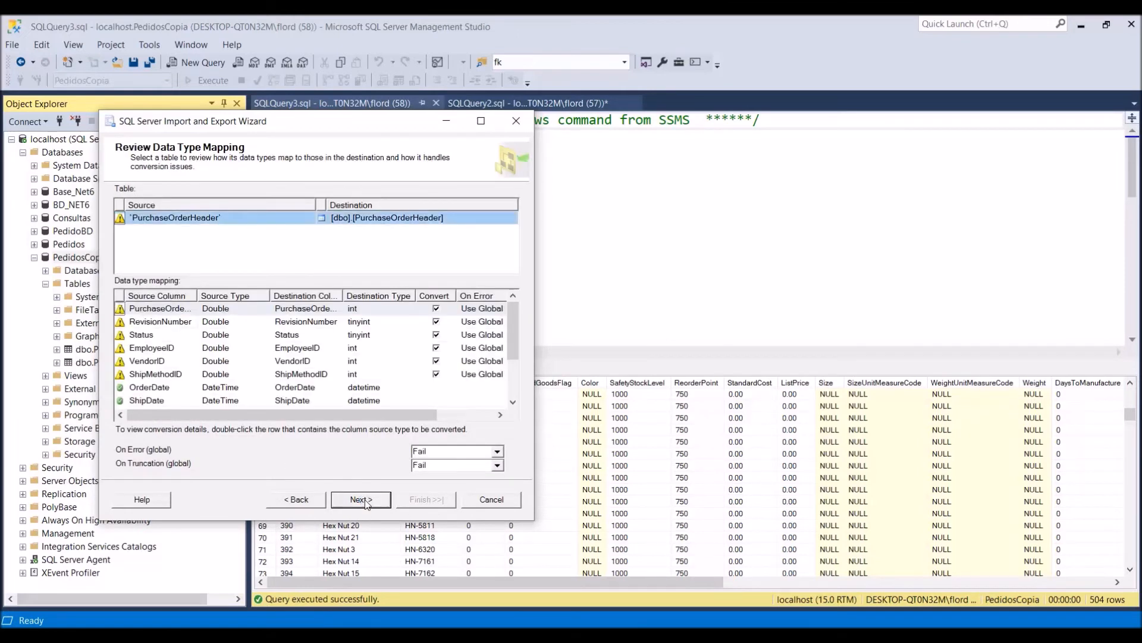
click(366, 501)
click(366, 500)
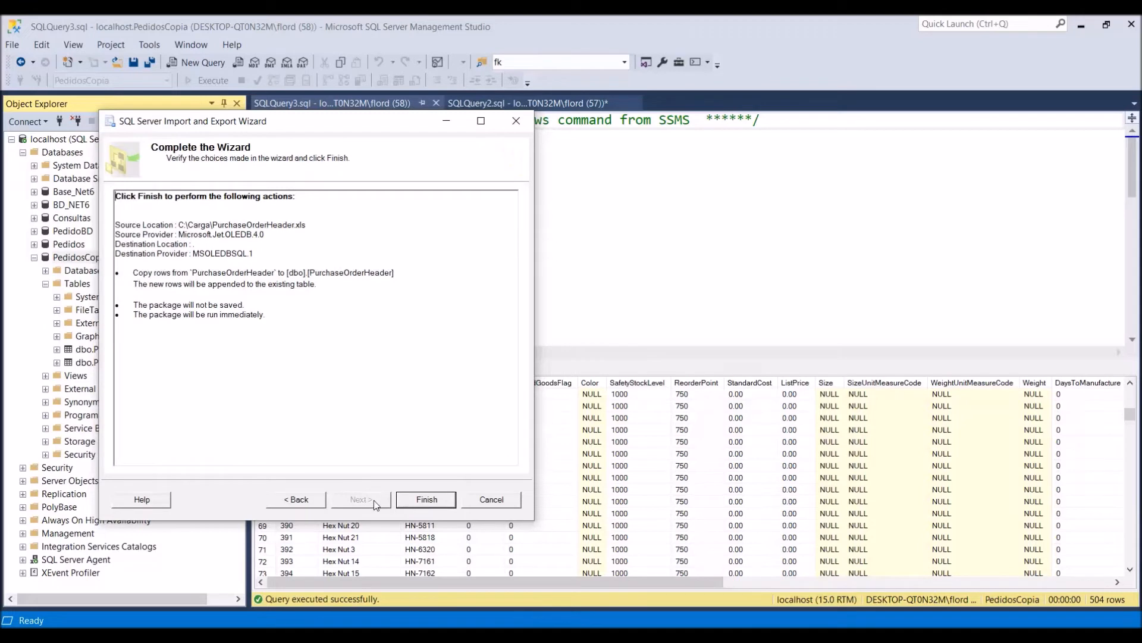
click(422, 500)
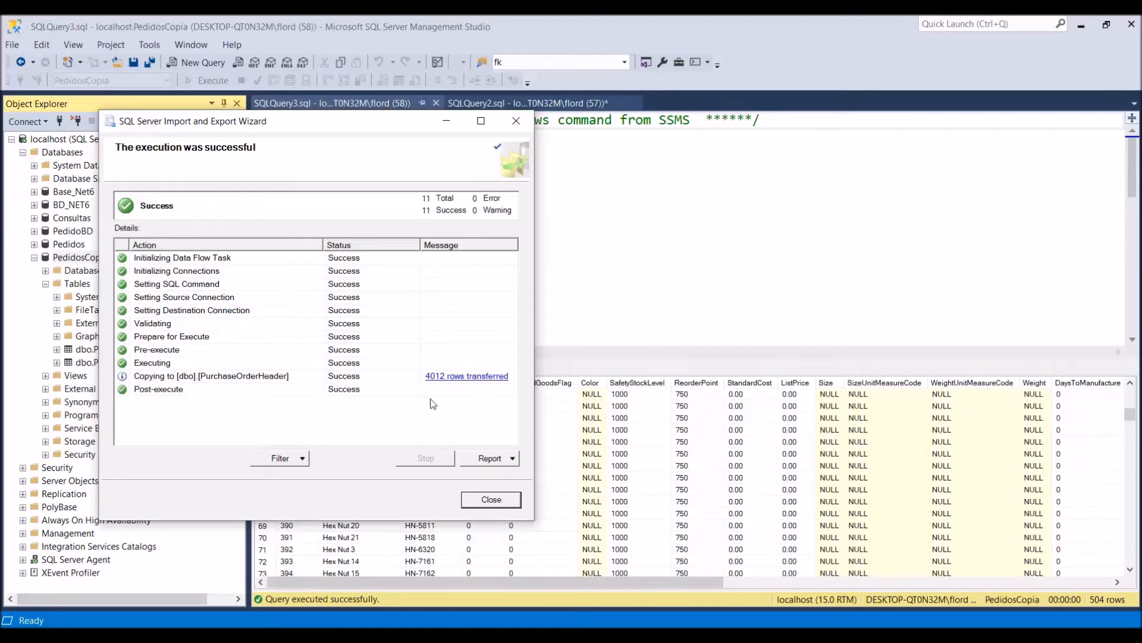
click(492, 500)
Query the top 1000 rows of dbo.PurchaseOrderHeader in PedidosCopia and check the imported records, starting with the first PurchaseOrderID
right_click(133, 364)
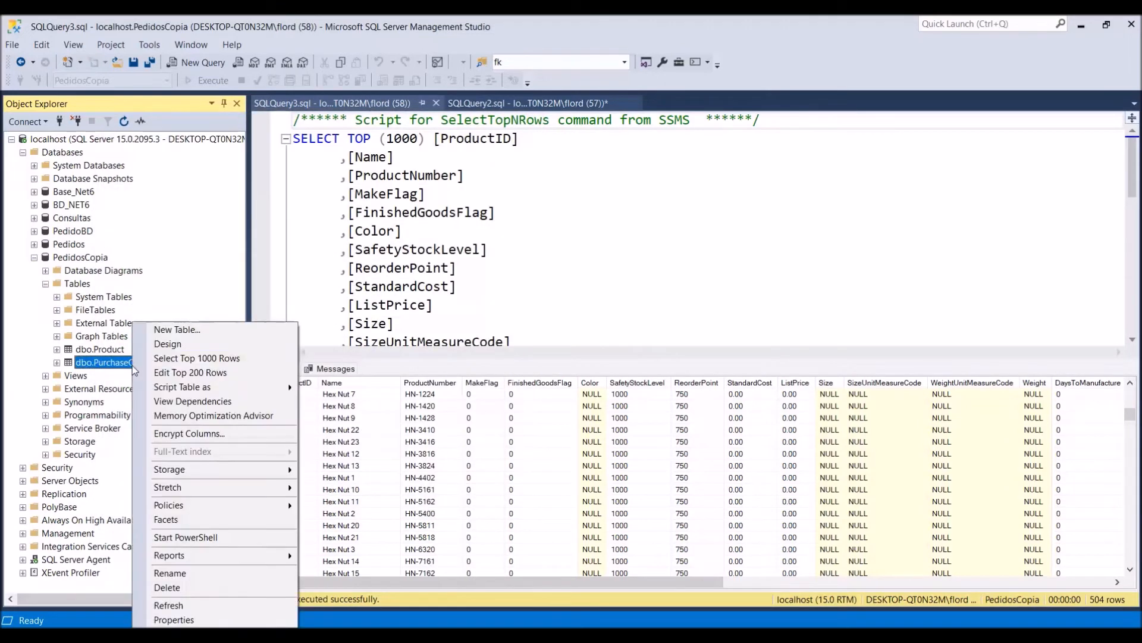
click(204, 363)
click(694, 489)
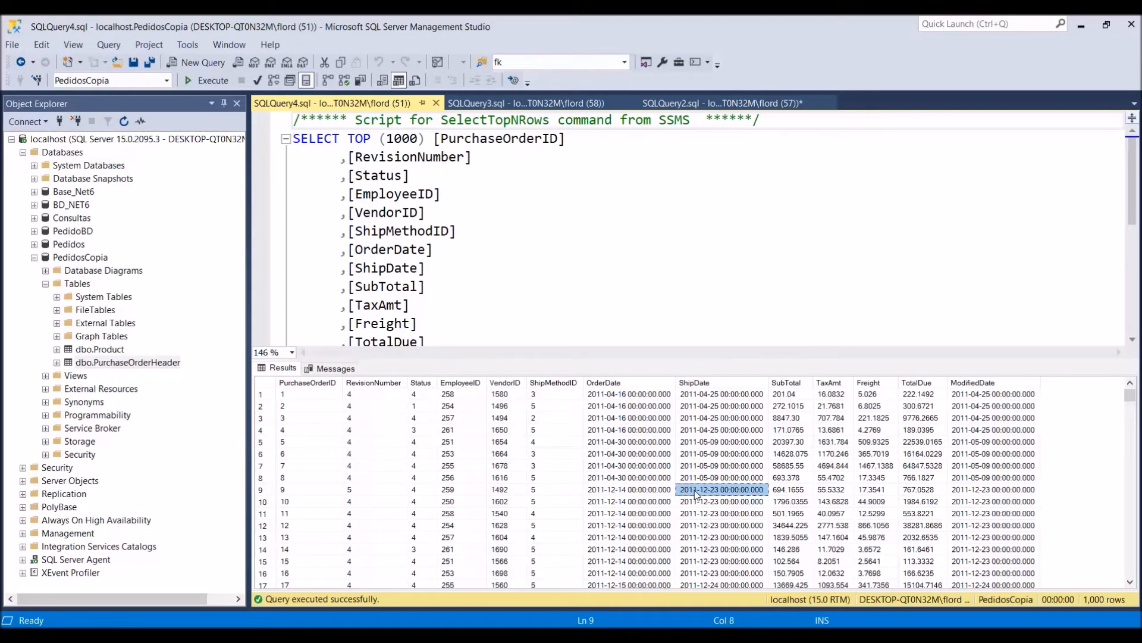
click(312, 394)
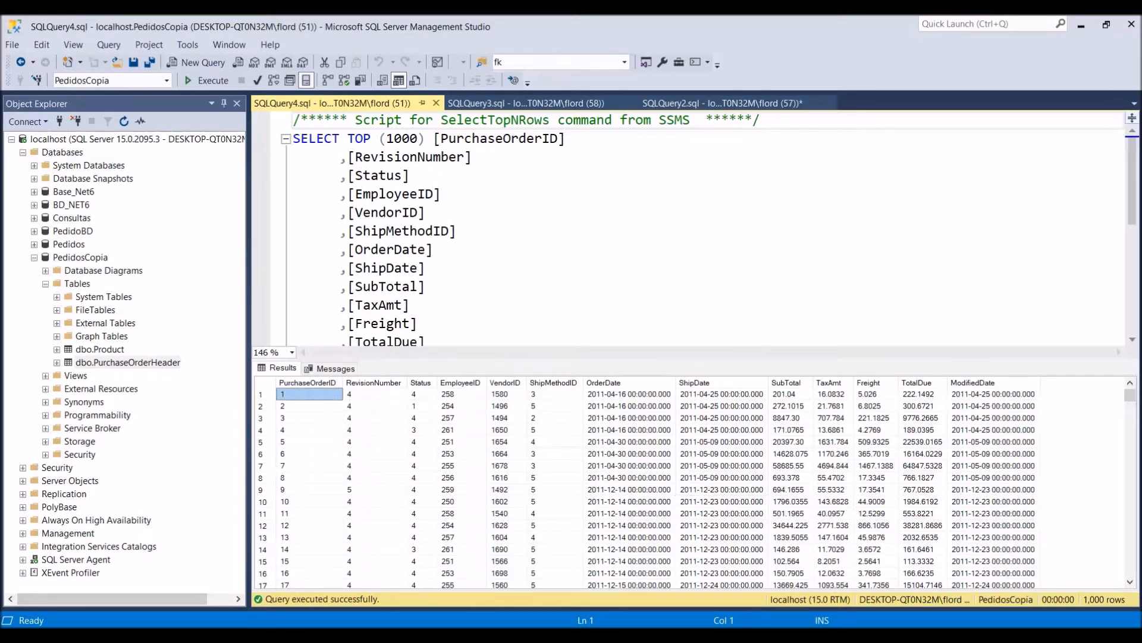
Check the first ProductID in Excel's Product.xls, return to SQL Server Management Studio and query the top 1000 rows of dbo.Product
click(494, 636)
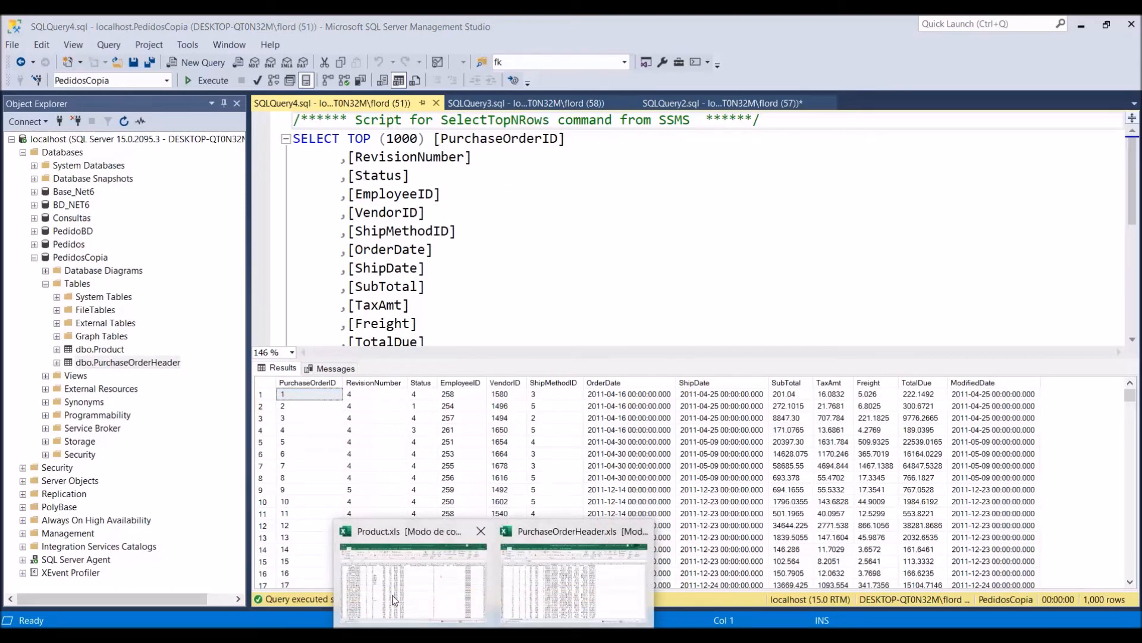
click(416, 580)
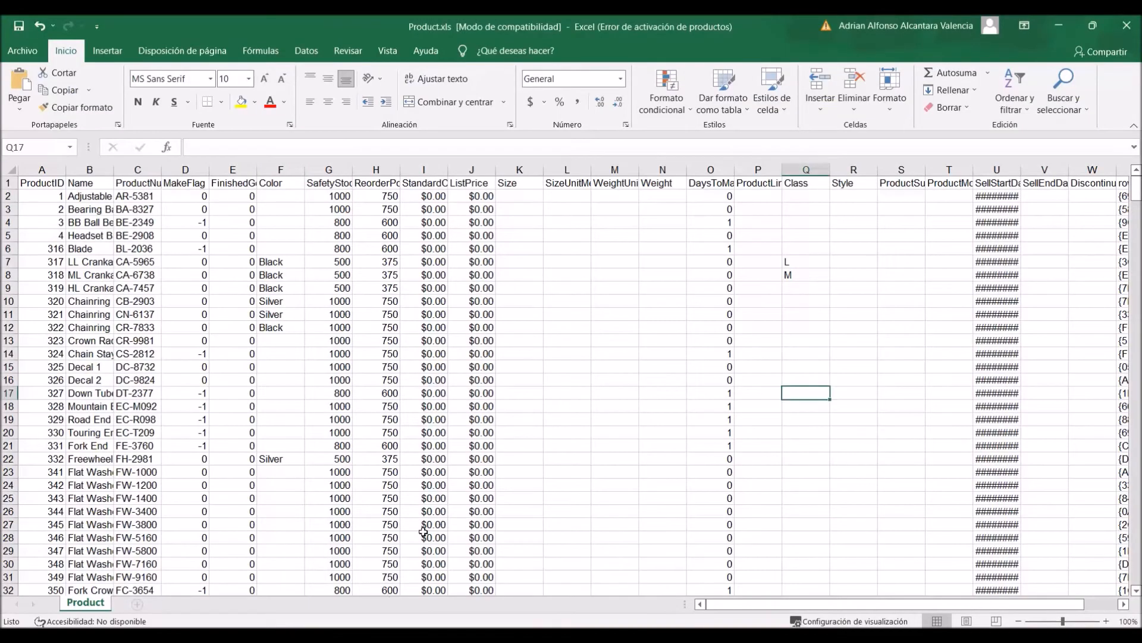
click(49, 197)
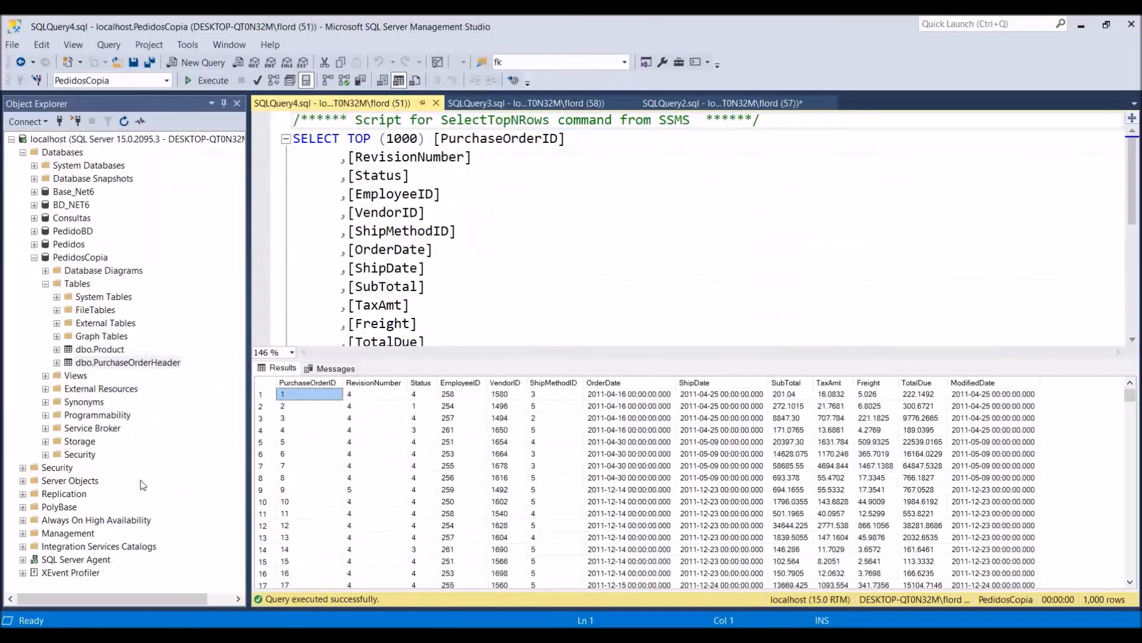
right_click(110, 350)
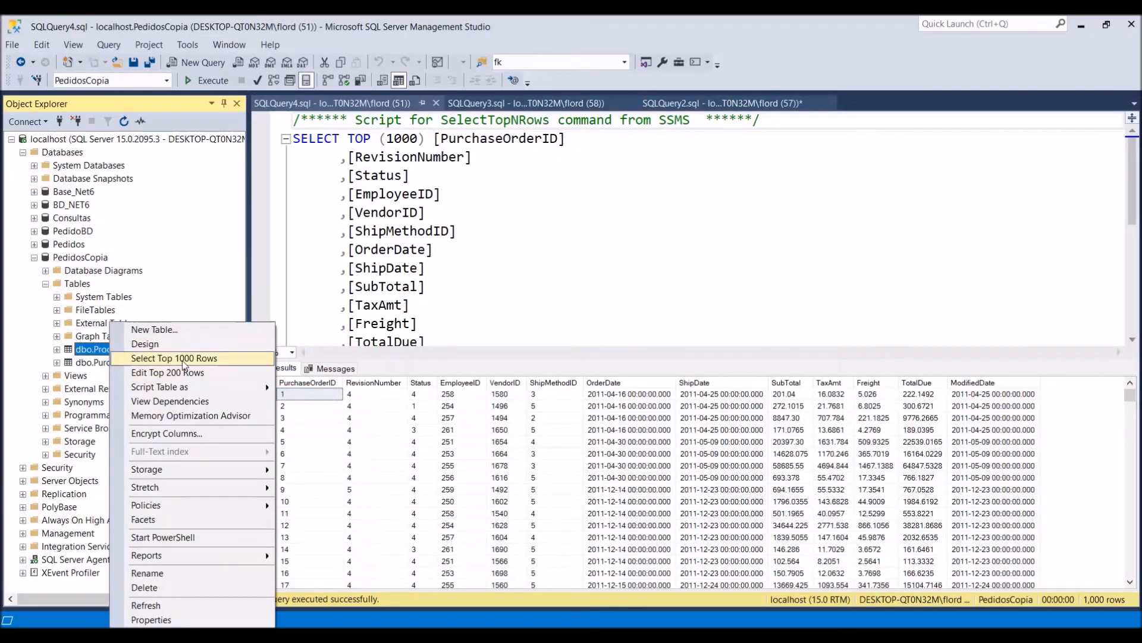
click(182, 359)
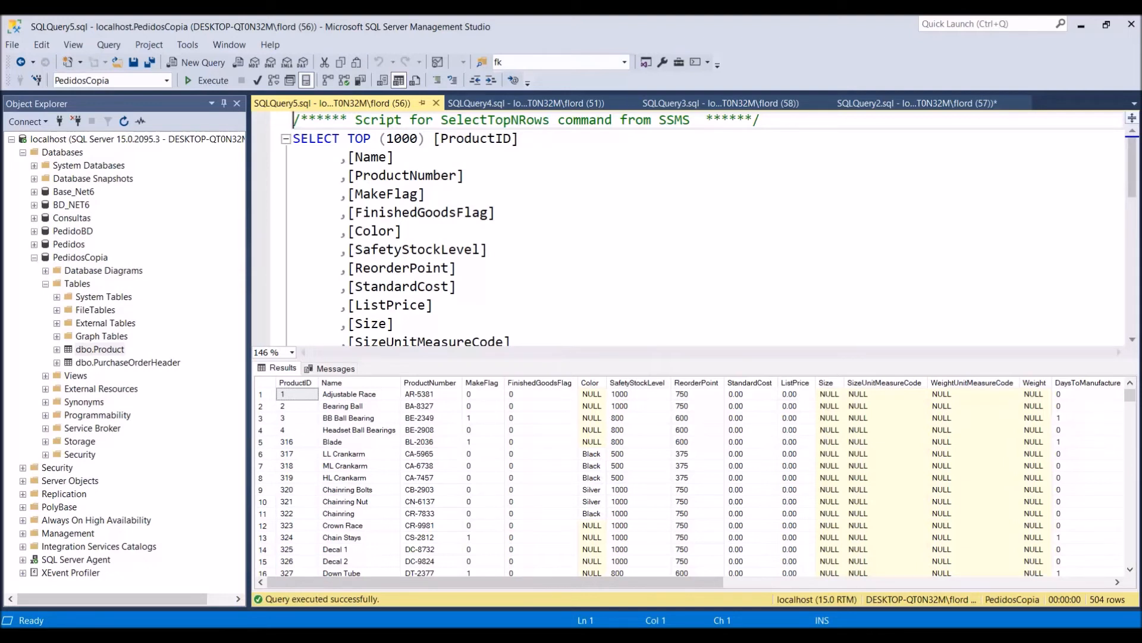
Switch to Product.xls in Excel, inspect its product records, and fit the SellStartDate column's width to its contents
click(494, 635)
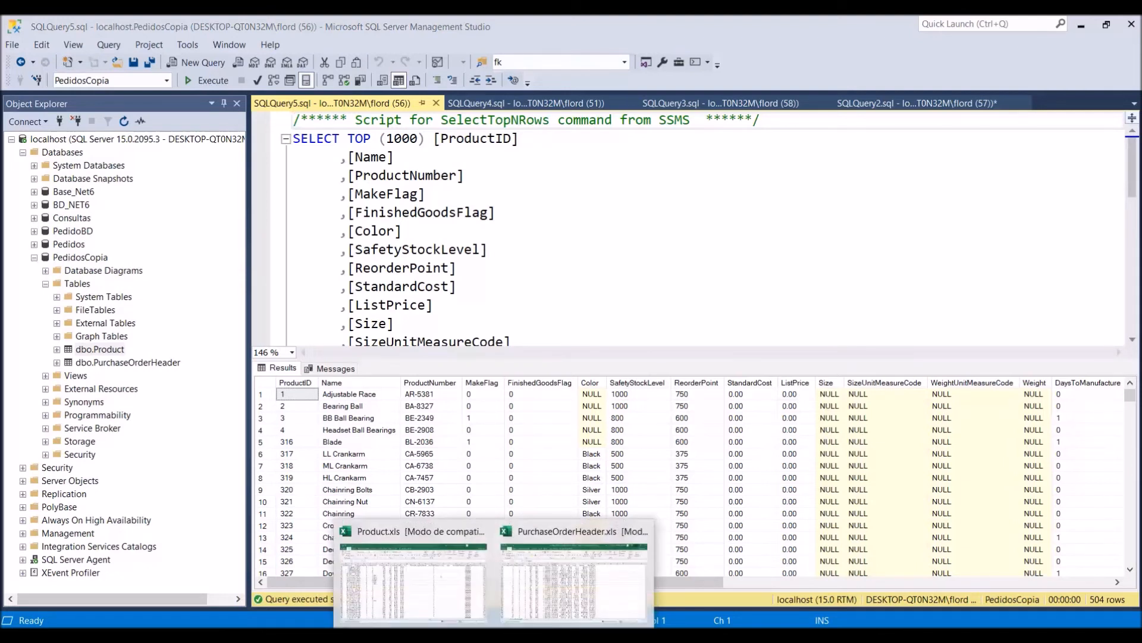
click(414, 574)
click(326, 299)
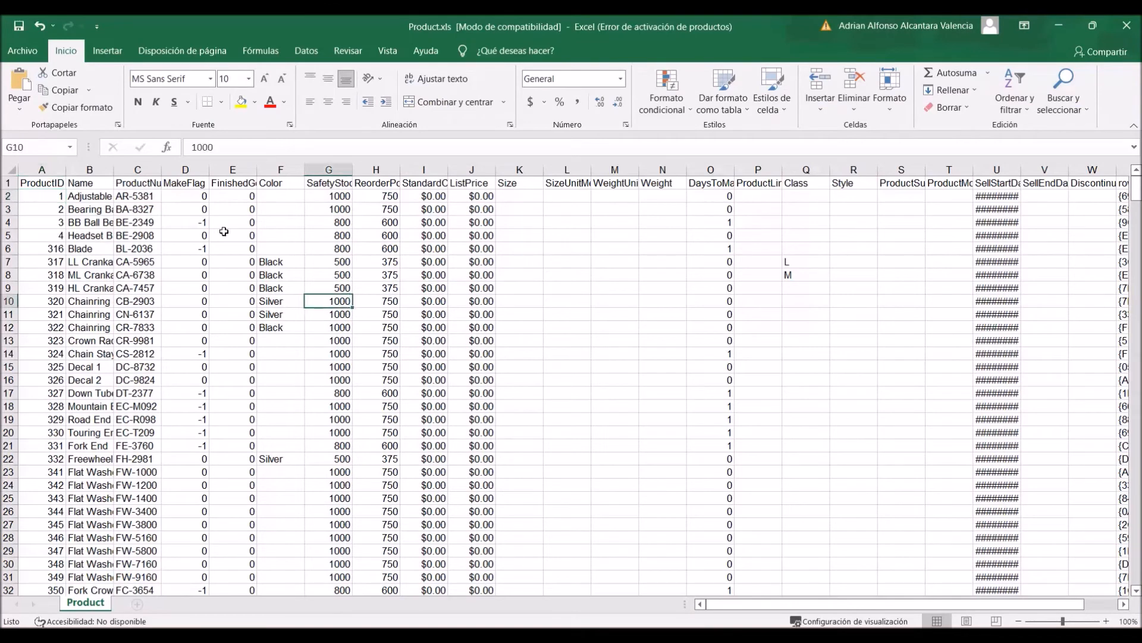
drag(68, 196, 60, 222)
click(84, 312)
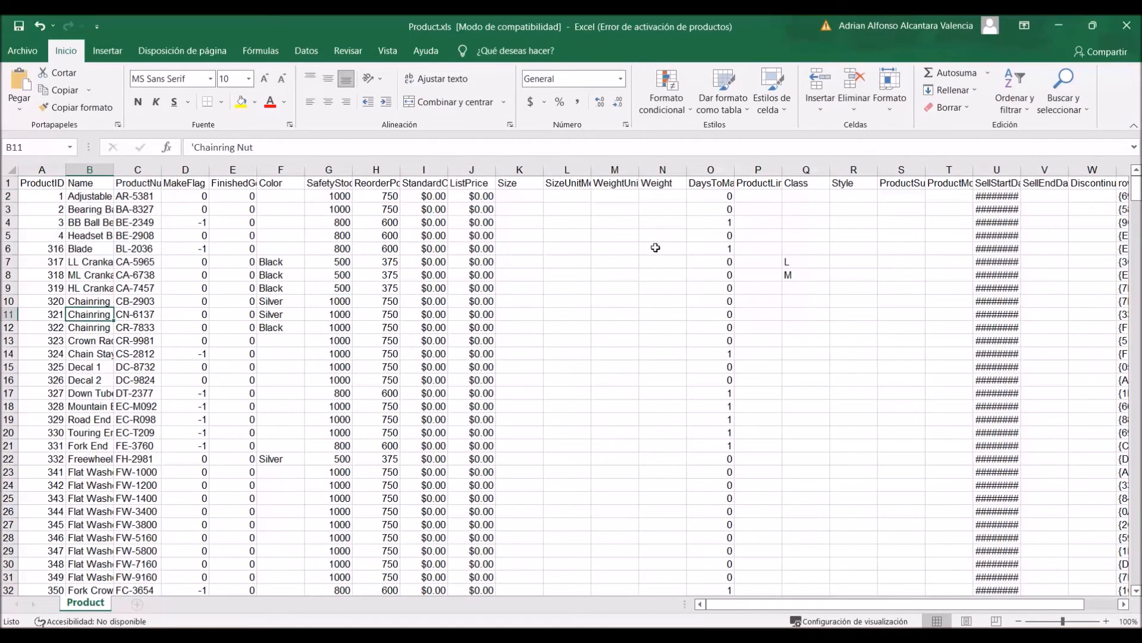
click(419, 288)
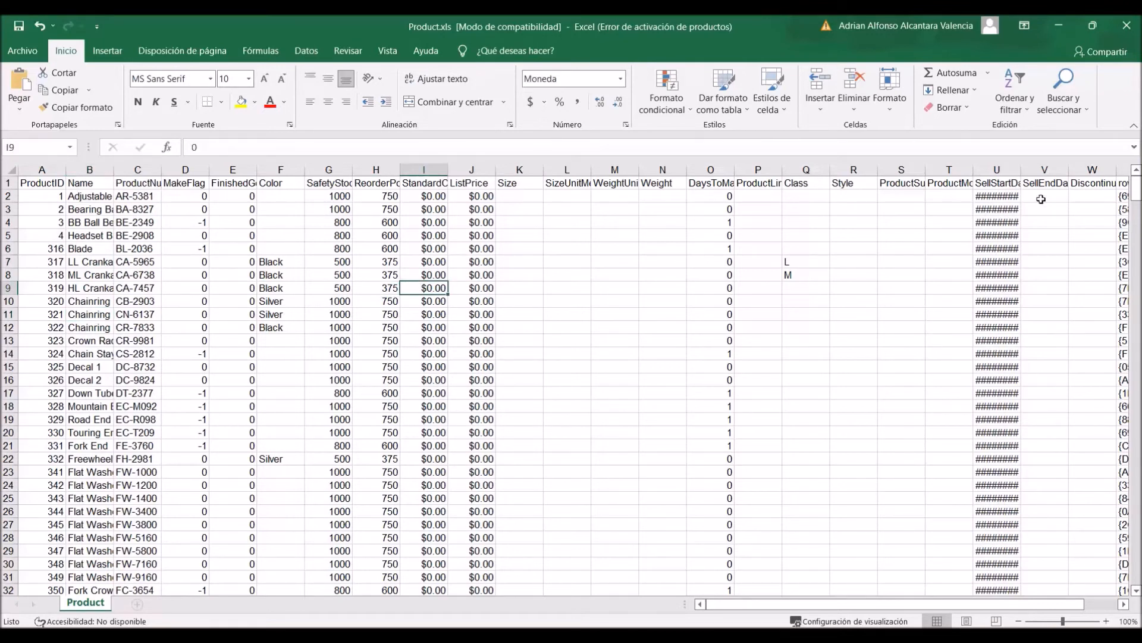
double_click(1021, 170)
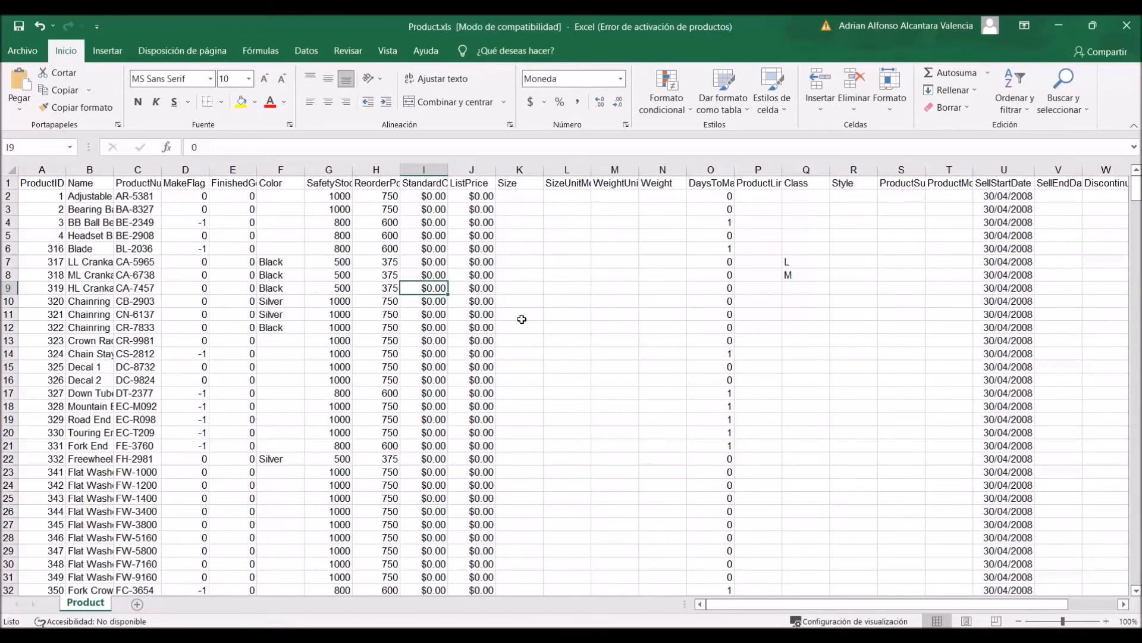
Look across the Product sheet's columns along row 9, past ModifiedDate, and return to the ProductID column
key(Right)
key(Right)
key(Right)
key(Right)
key(Right)
key(Right)
key(Right)
key(Right)
key(Right)
key(Right)
key(Right)
key(Right)
key(Right)
key(Right)
key(Right)
key(Right)
key(Right)
key(Right)
key(Right)
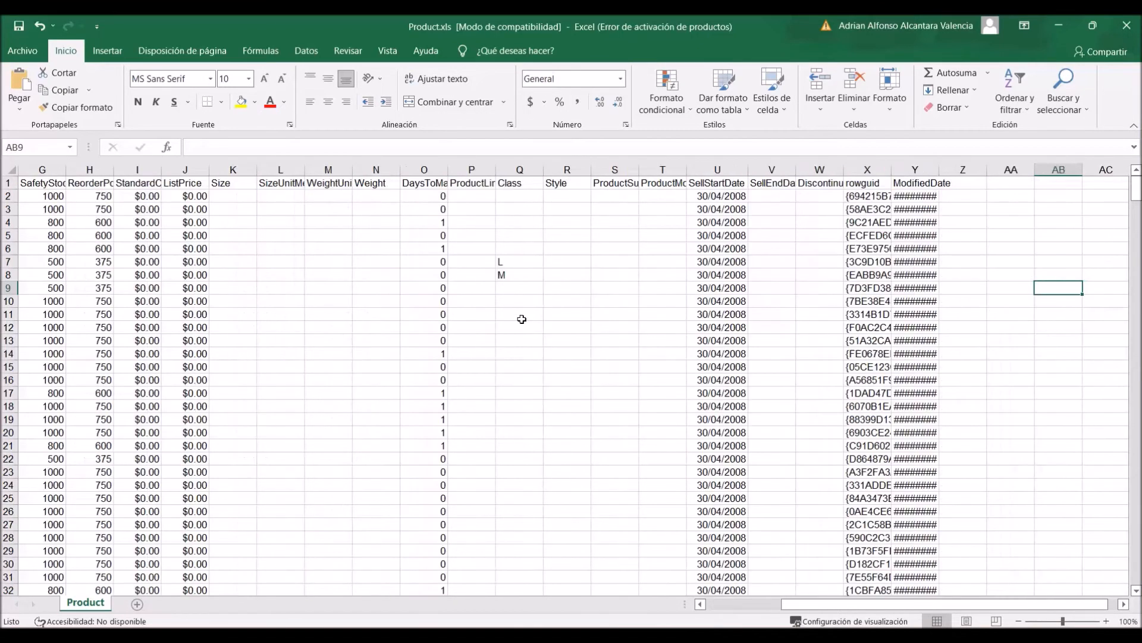
key(Left)
key(Left)
key(Left)
key(Left)
key(Left)
key(Left)
key(Left)
key(Left)
key(Left)
key(Left)
key(Left)
key(Left)
key(Left)
key(Left)
key(Left)
key(Left)
key(Left)
key(Left)
key(Left)
key(Left)
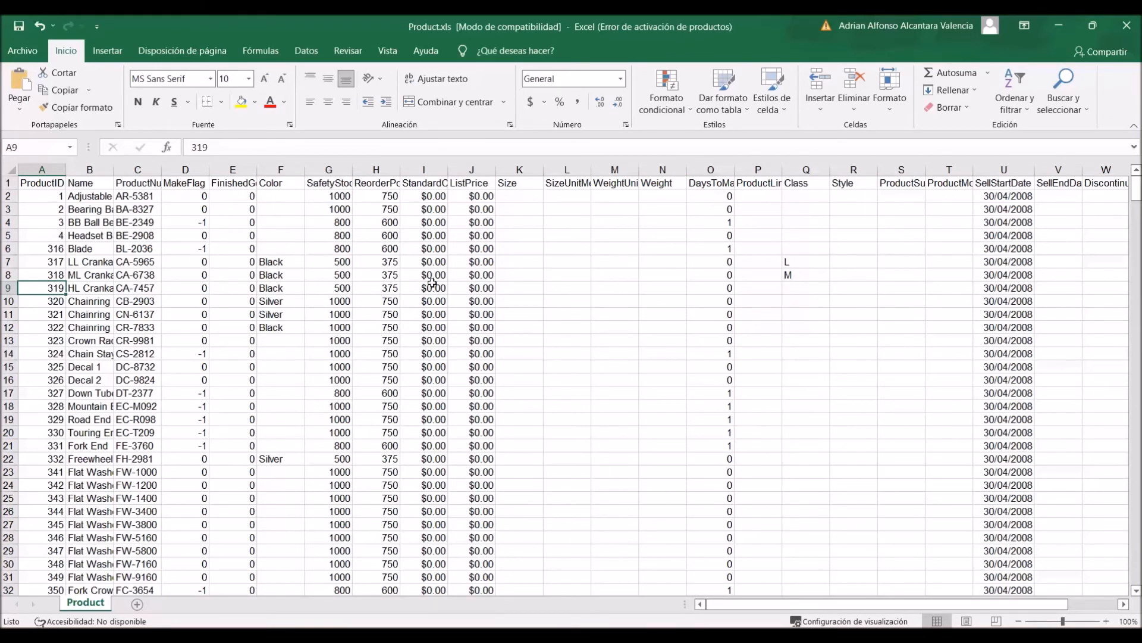
Switch to SQL Server Management Studio, start generating scripts for the Pedidos database, and proceed to the object selection
key(alt+Tab)
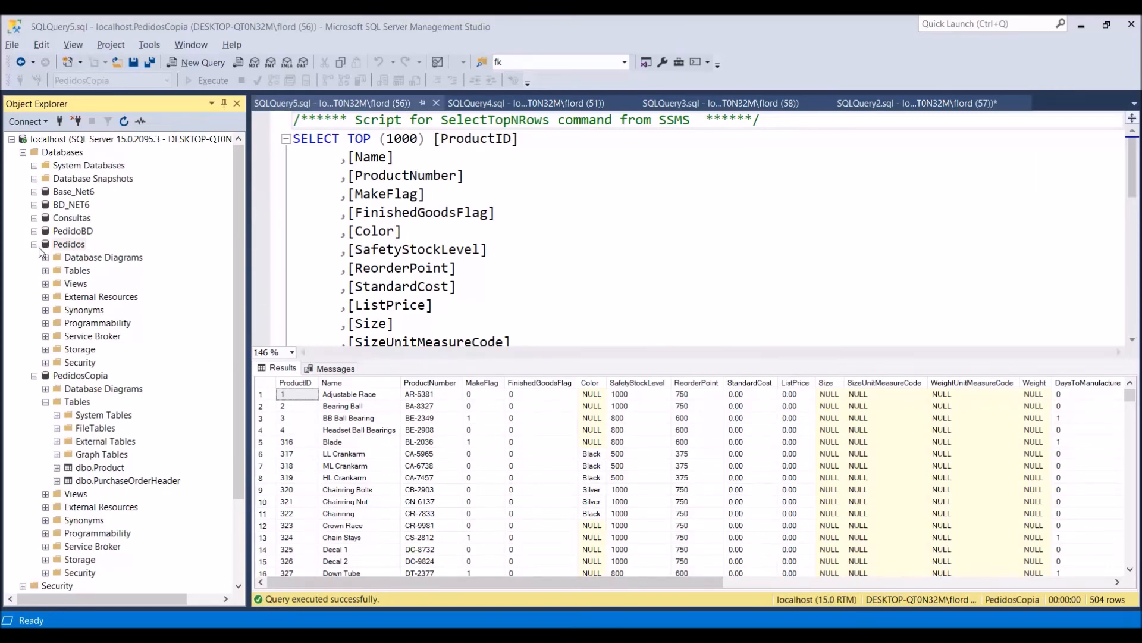
right_click(81, 249)
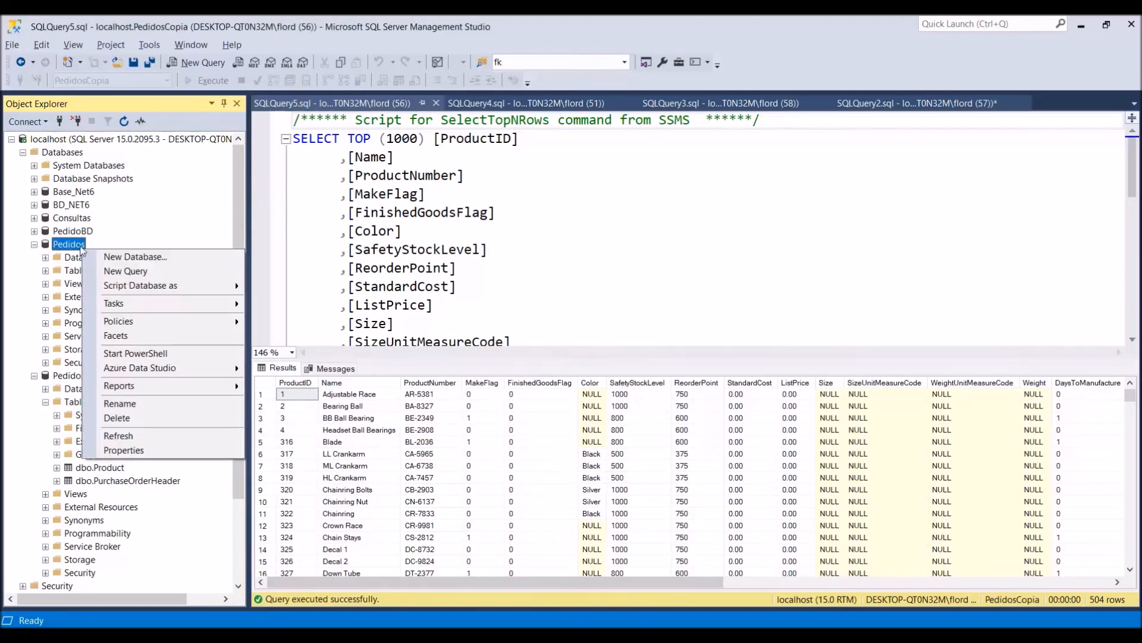
mouse_move(110, 307)
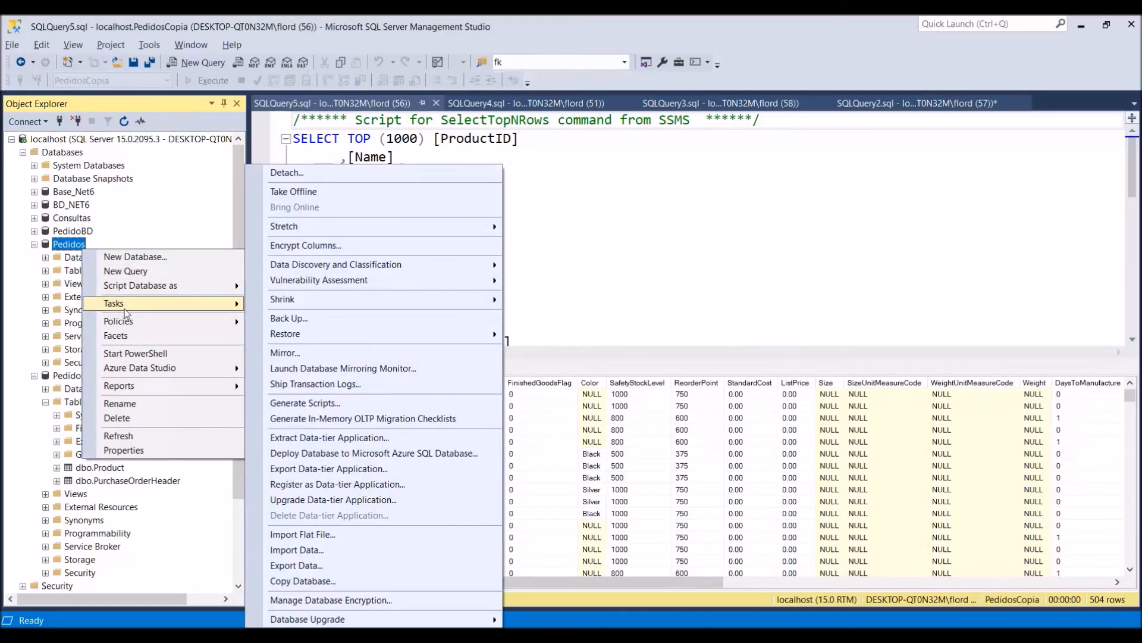
click(384, 399)
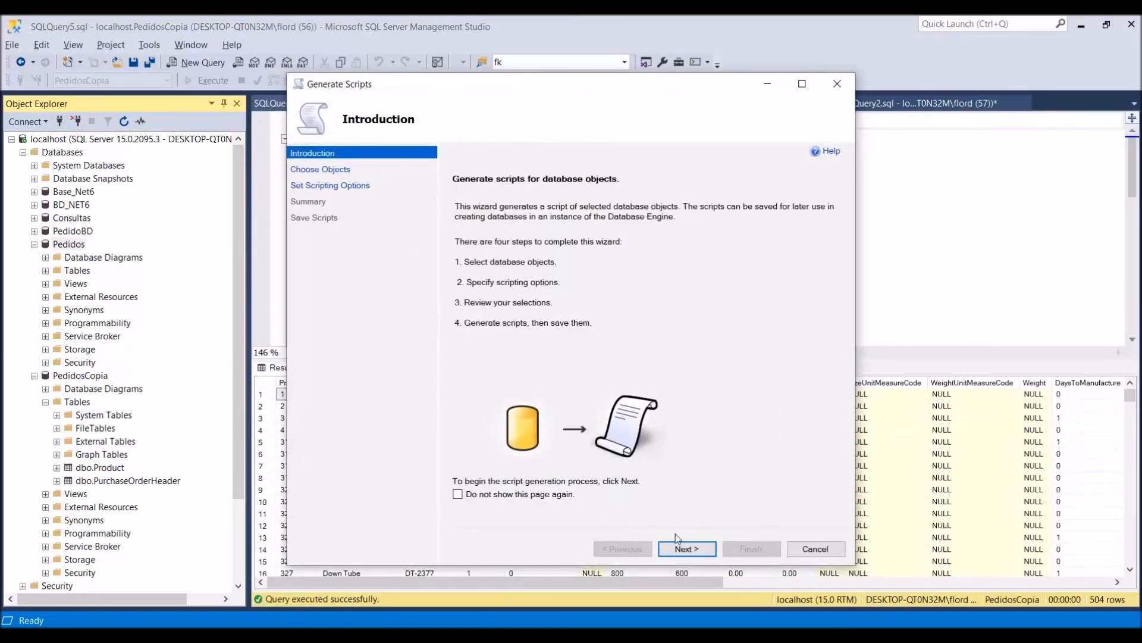
click(681, 548)
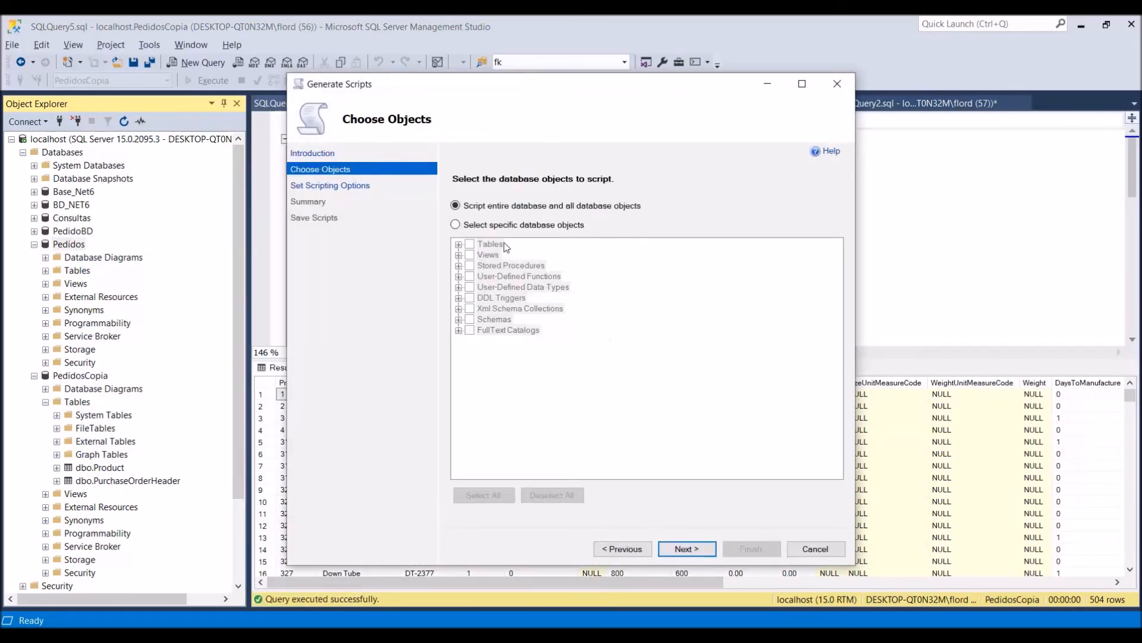
Choose only the specific tables Production.Product and Purchasing.PurchaseOrderHeader for scripting, and proceed to the scripting options
click(498, 227)
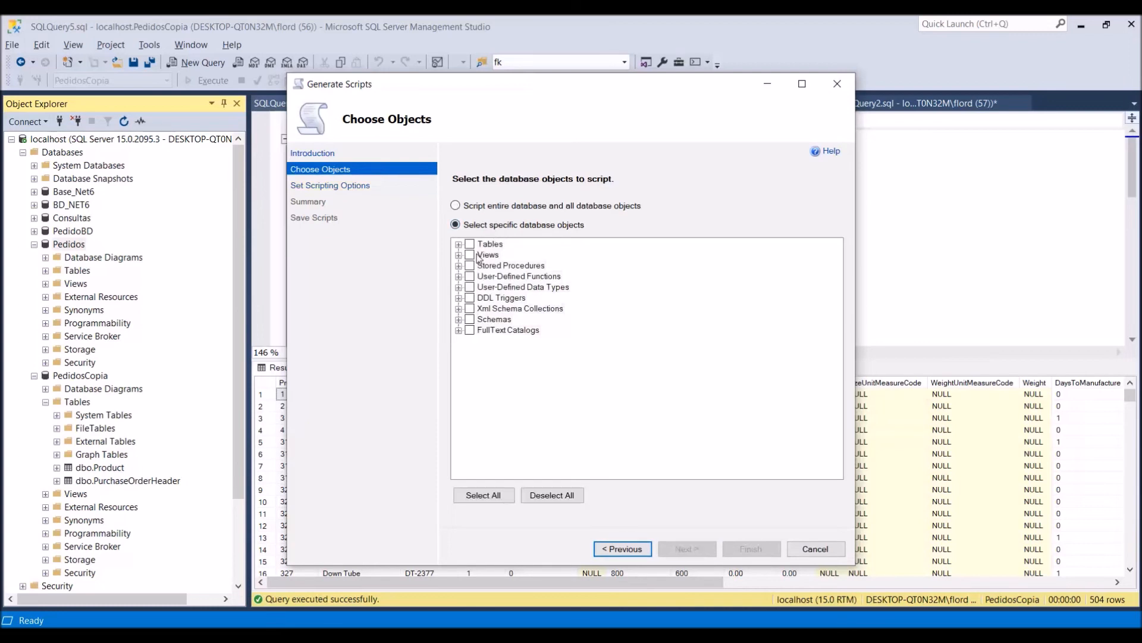
click(458, 244)
scroll(558, 446, down, 4)
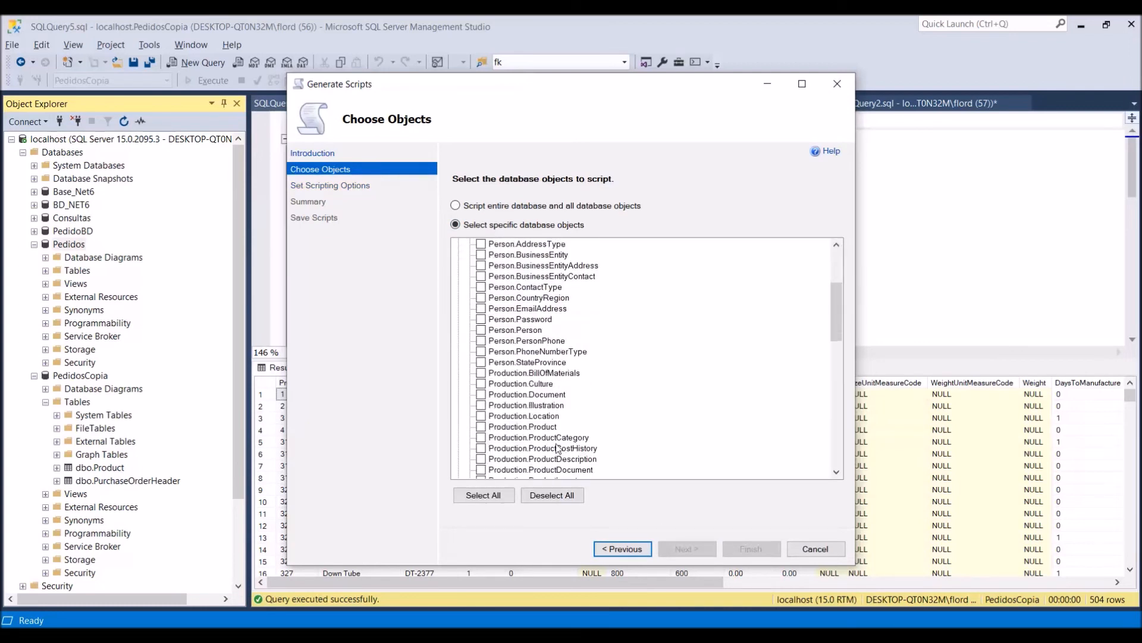
scroll(558, 446, down, 3)
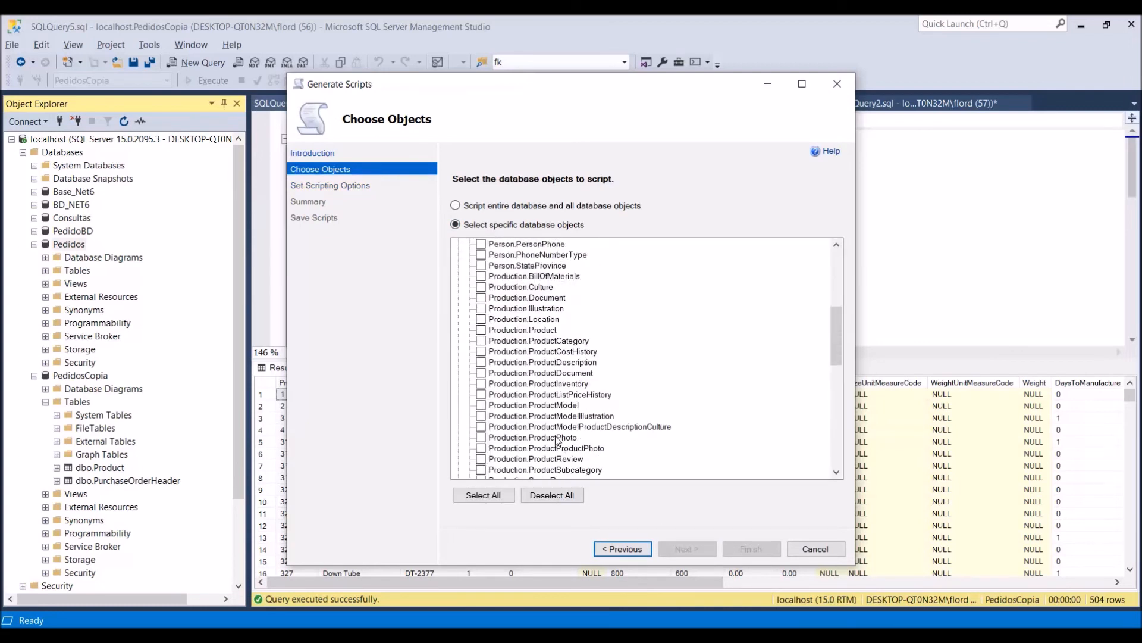
click(481, 329)
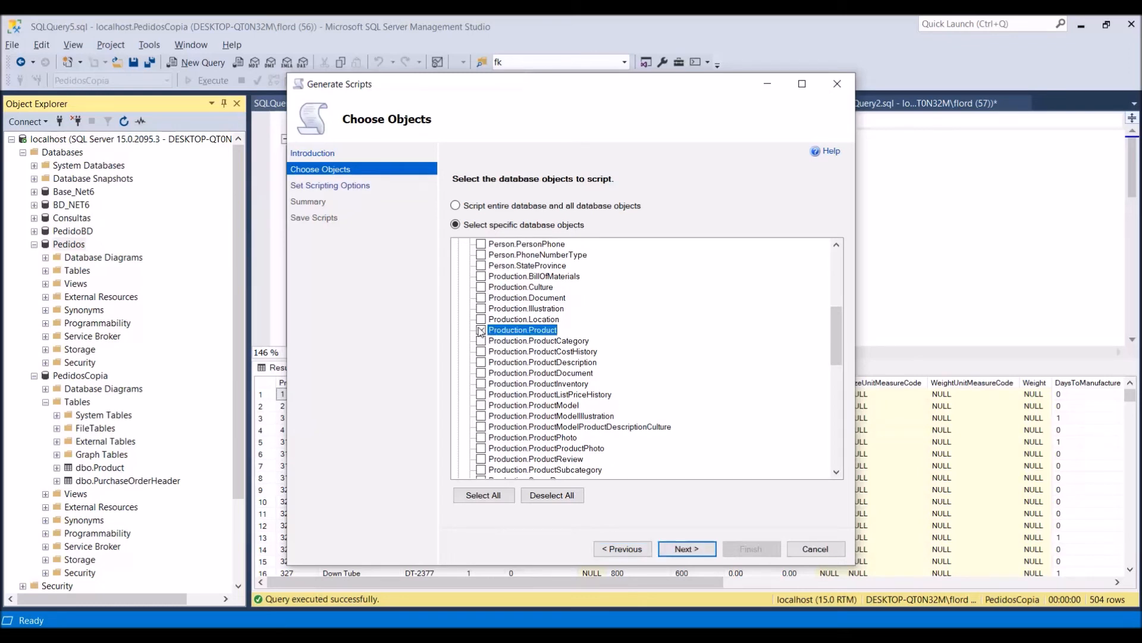
scroll(613, 357, down, 5)
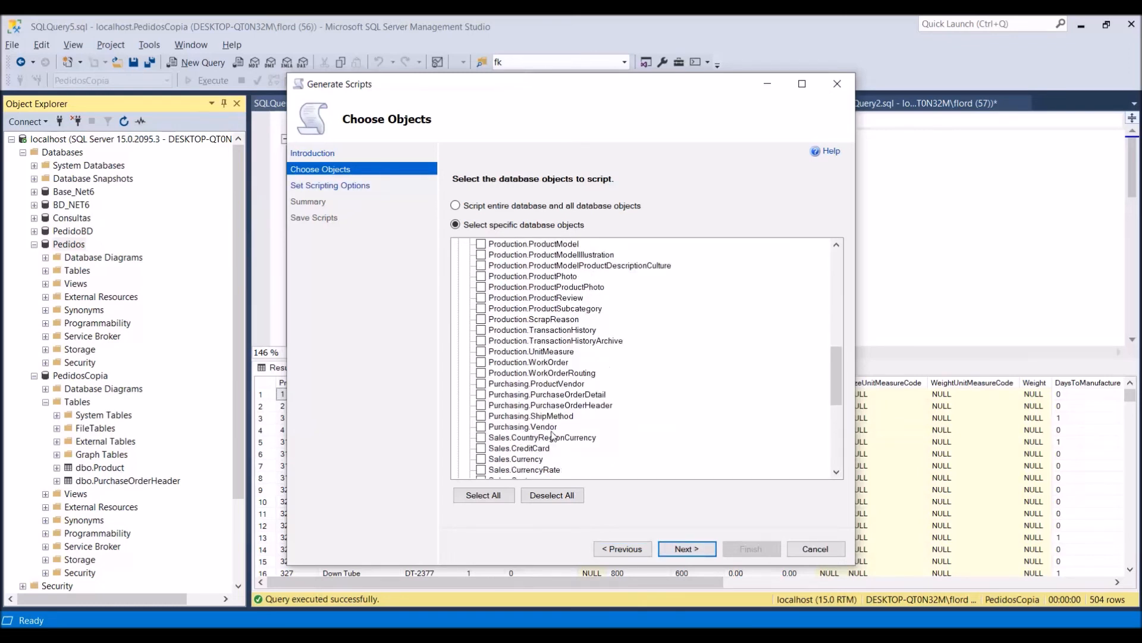
click(481, 405)
click(701, 549)
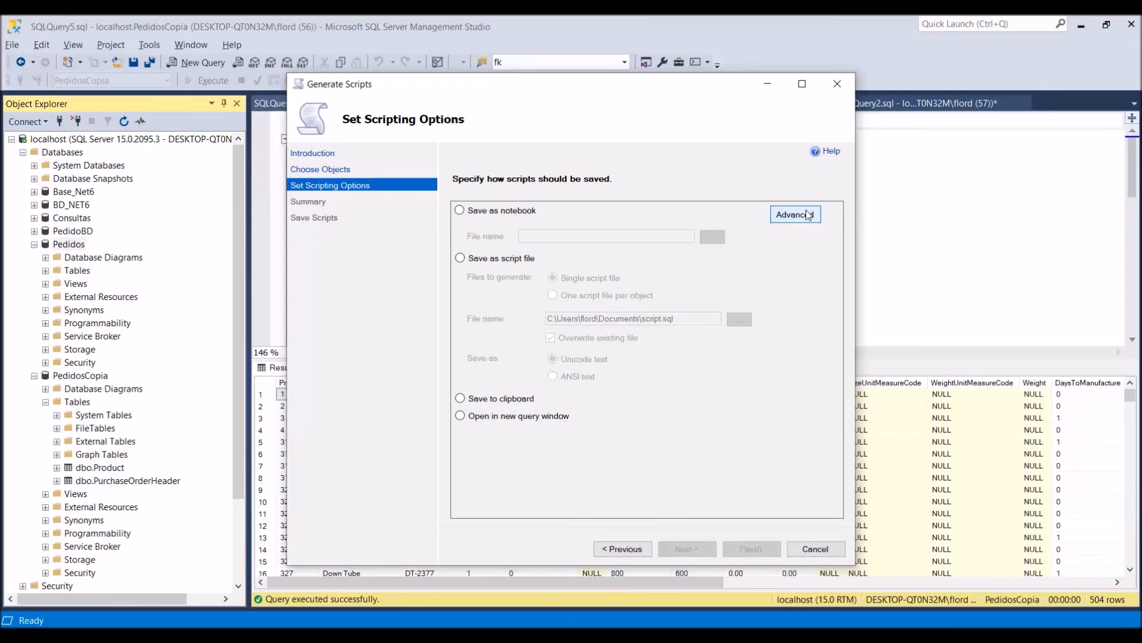
Set the types of data to script to Schema and data in the advanced scripting options, and confirm them
click(808, 215)
scroll(681, 296, down, 2)
scroll(709, 286, down, 3)
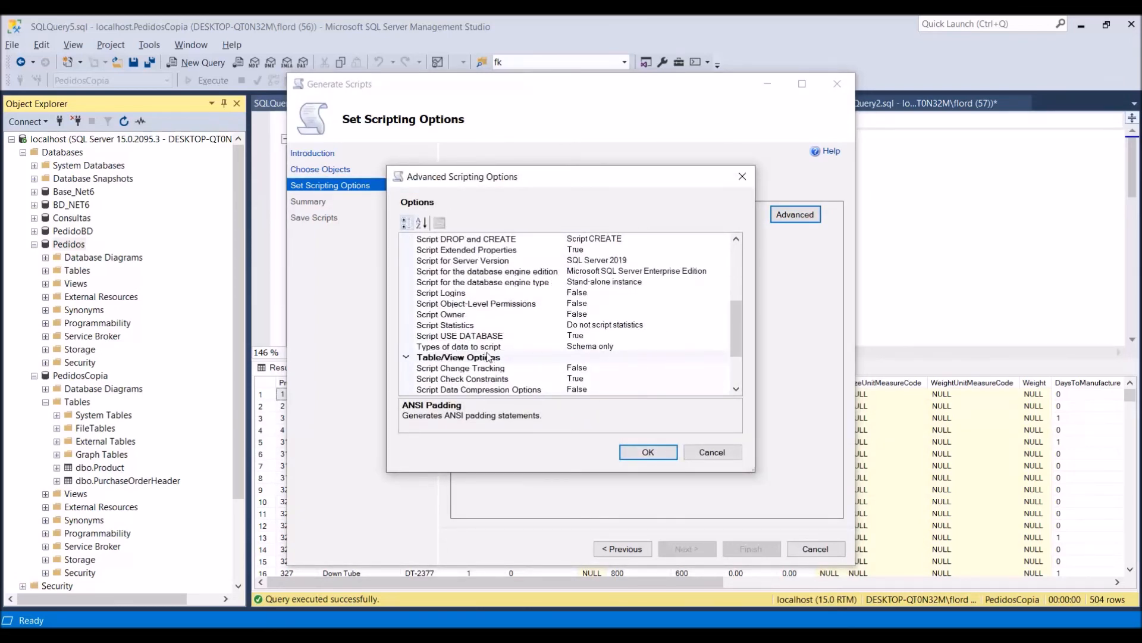
click(726, 350)
click(723, 347)
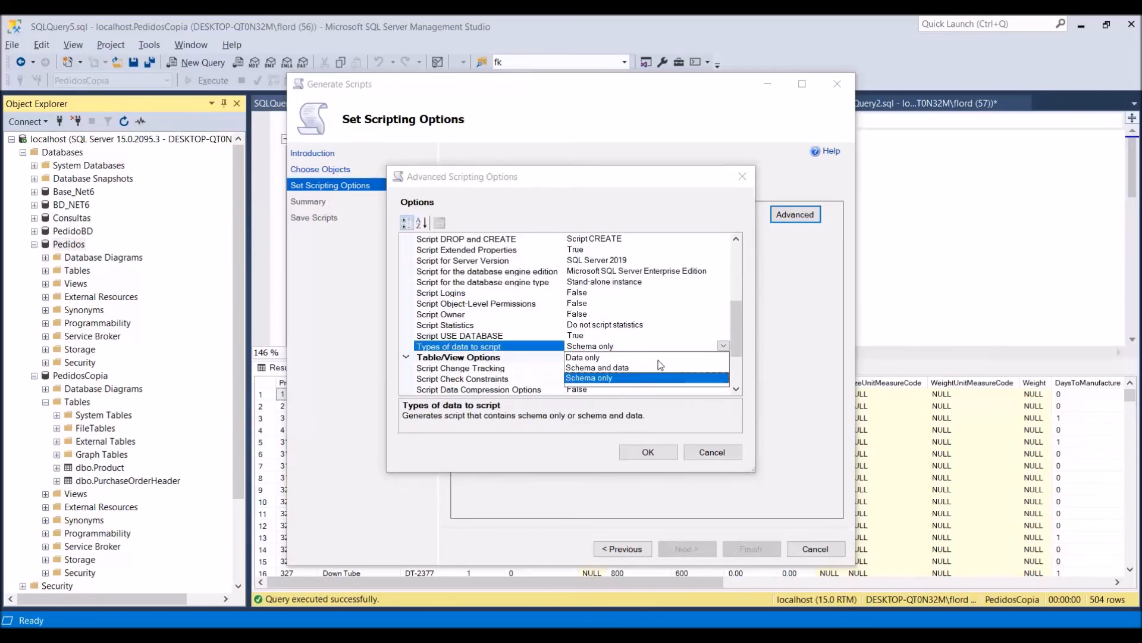
click(615, 358)
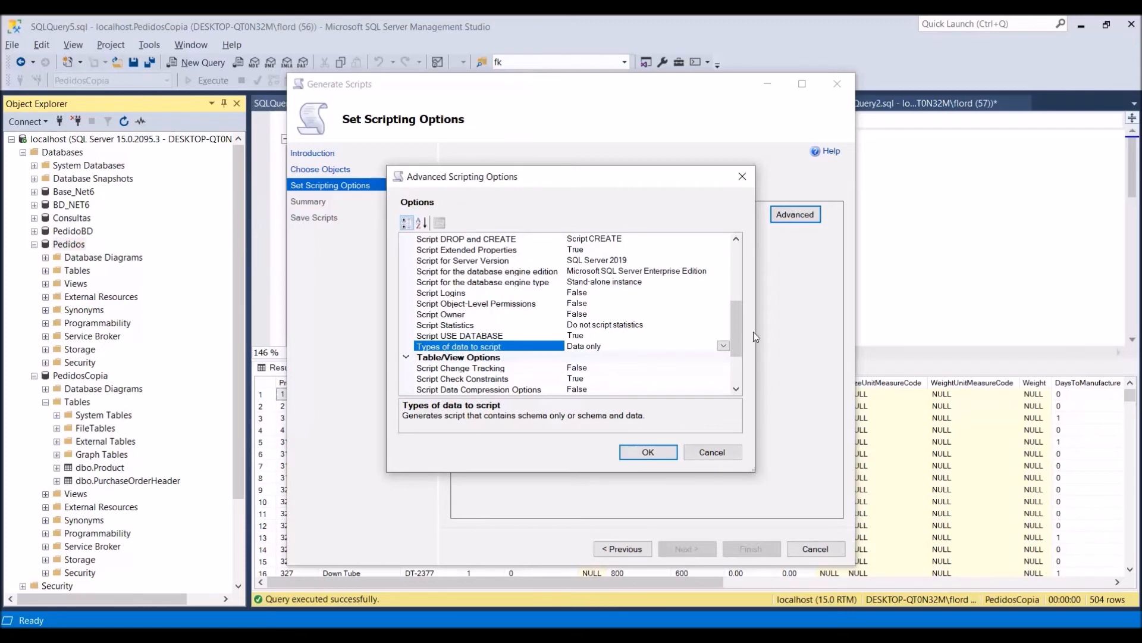
click(724, 346)
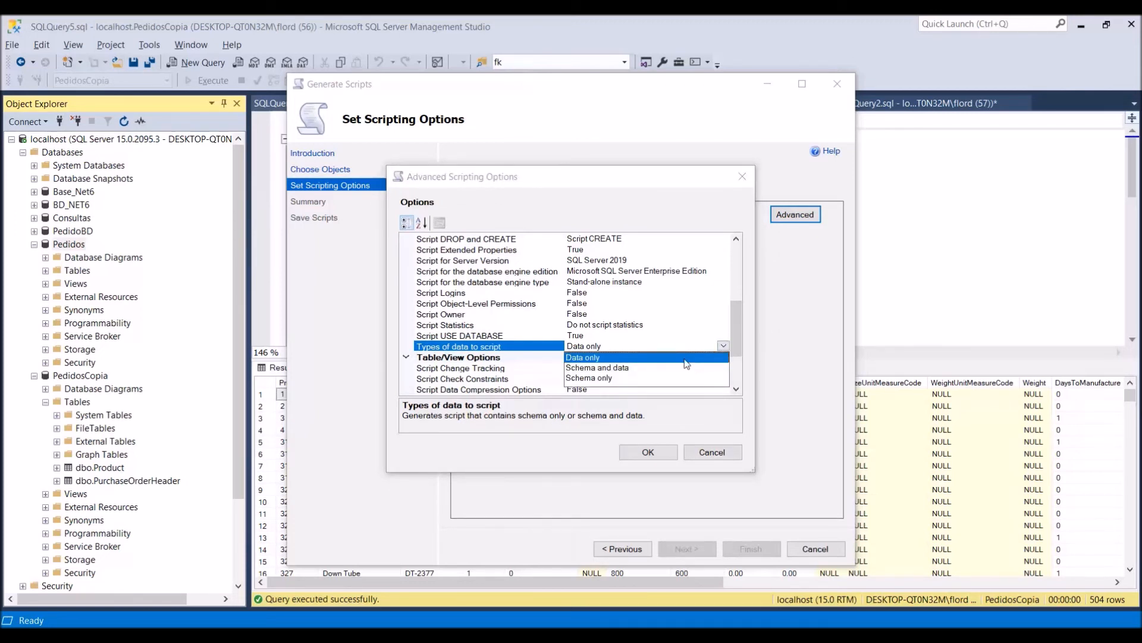
click(624, 368)
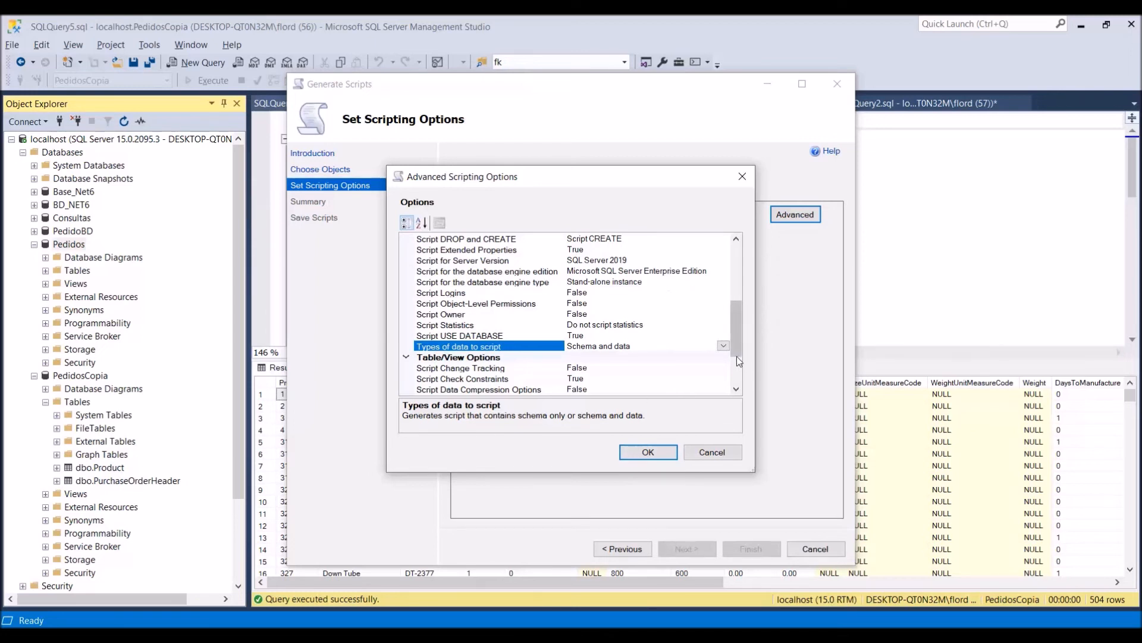
click(724, 347)
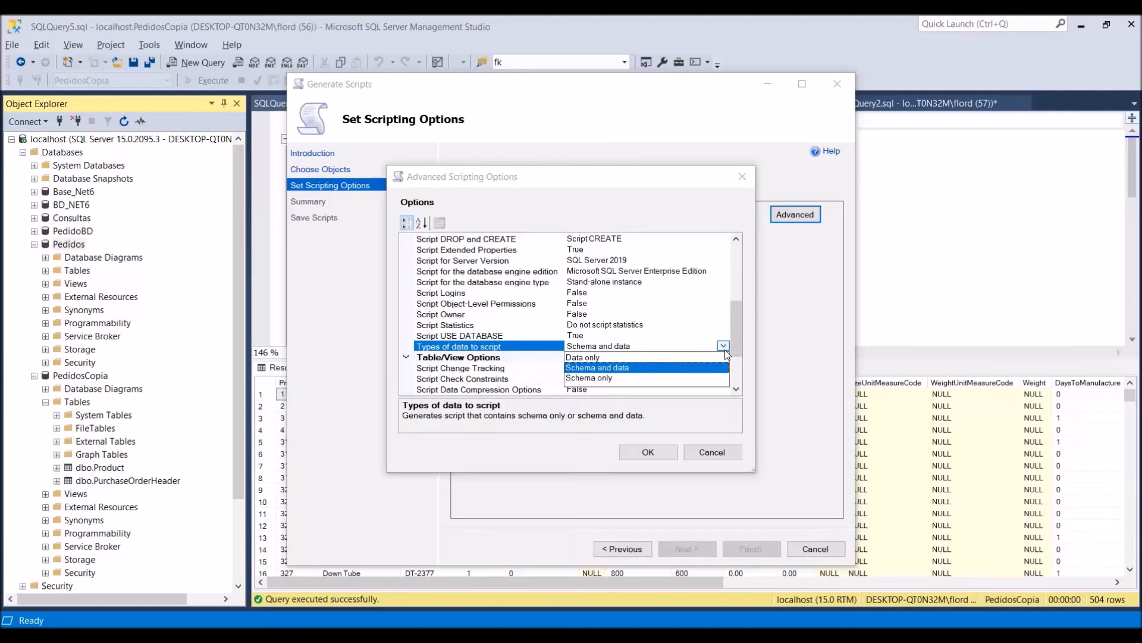
click(672, 367)
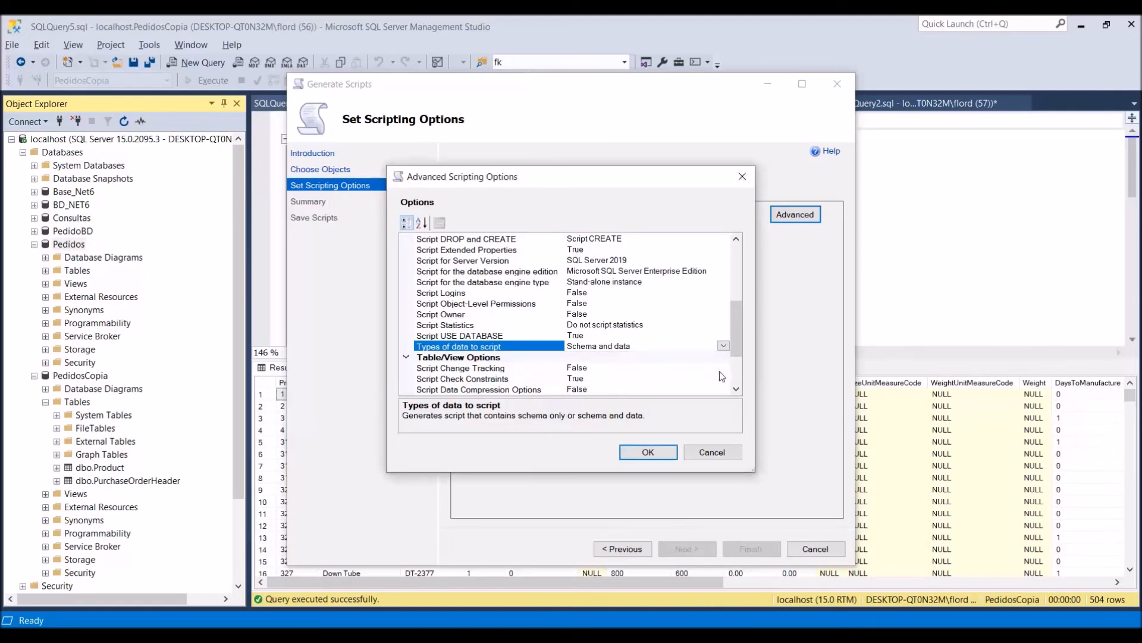
click(649, 453)
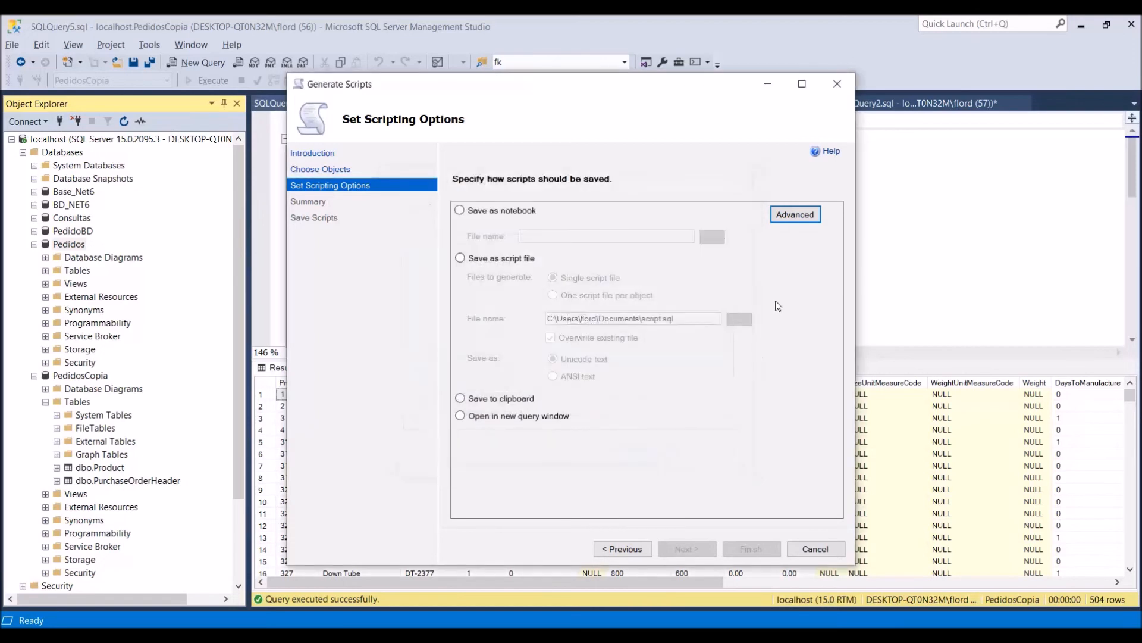
click(516, 214)
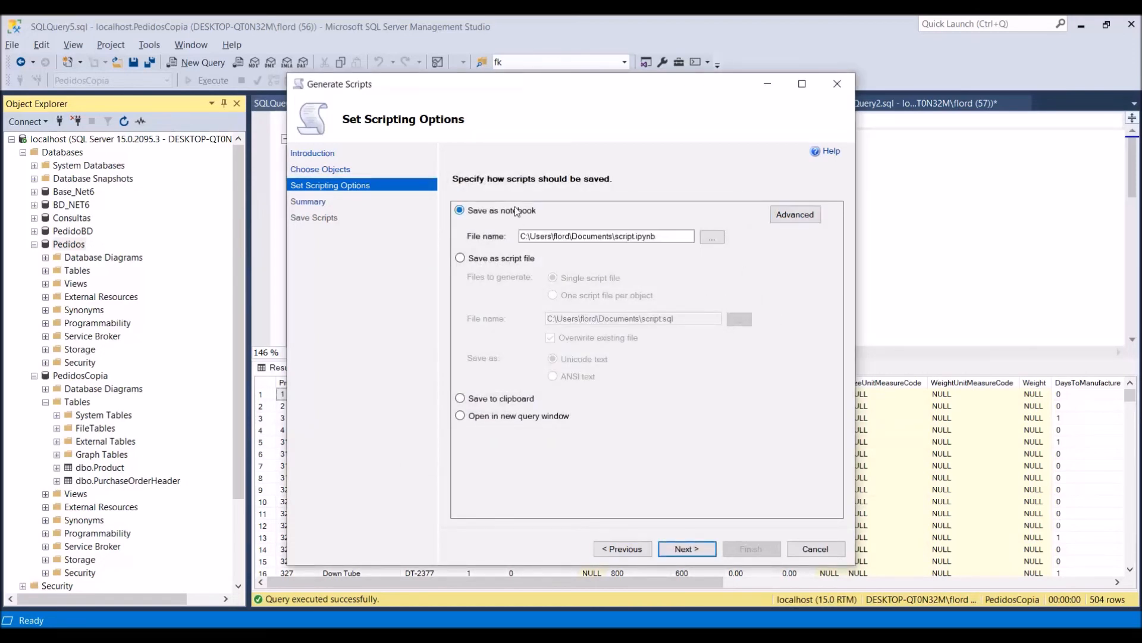
click(711, 237)
click(389, 337)
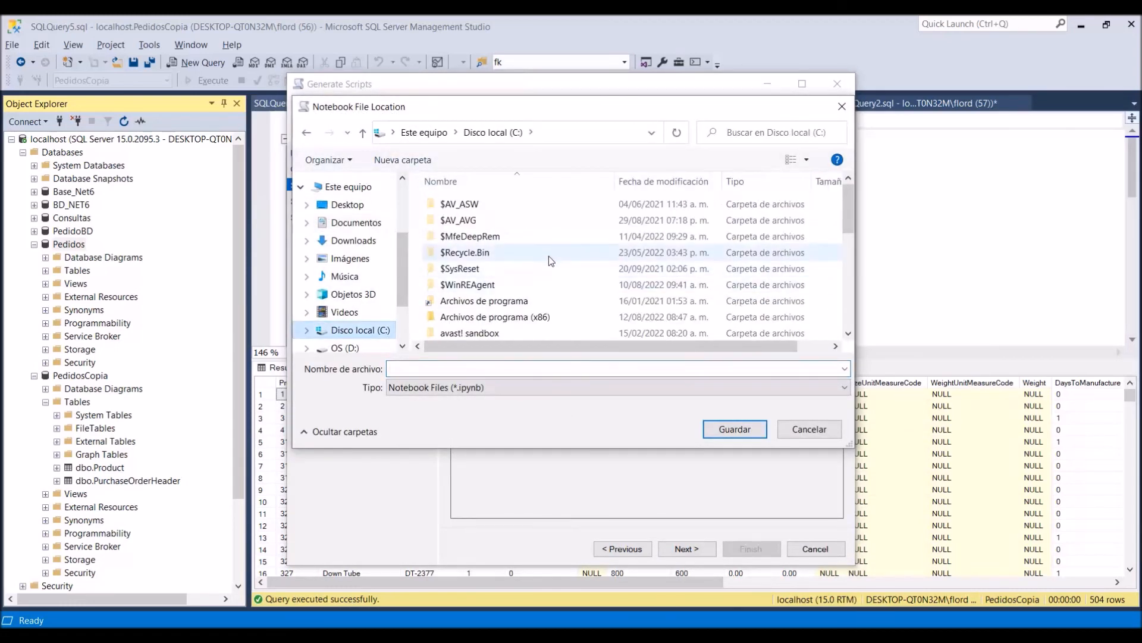
scroll(544, 267, down, 3)
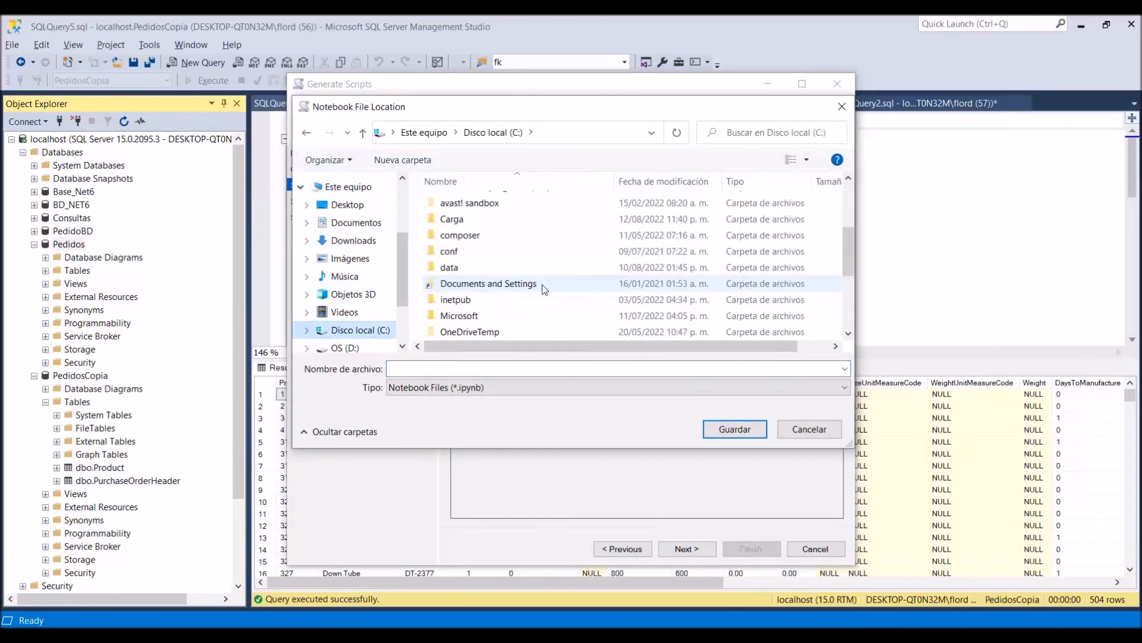
scroll(495, 257, up, 1)
double_click(494, 268)
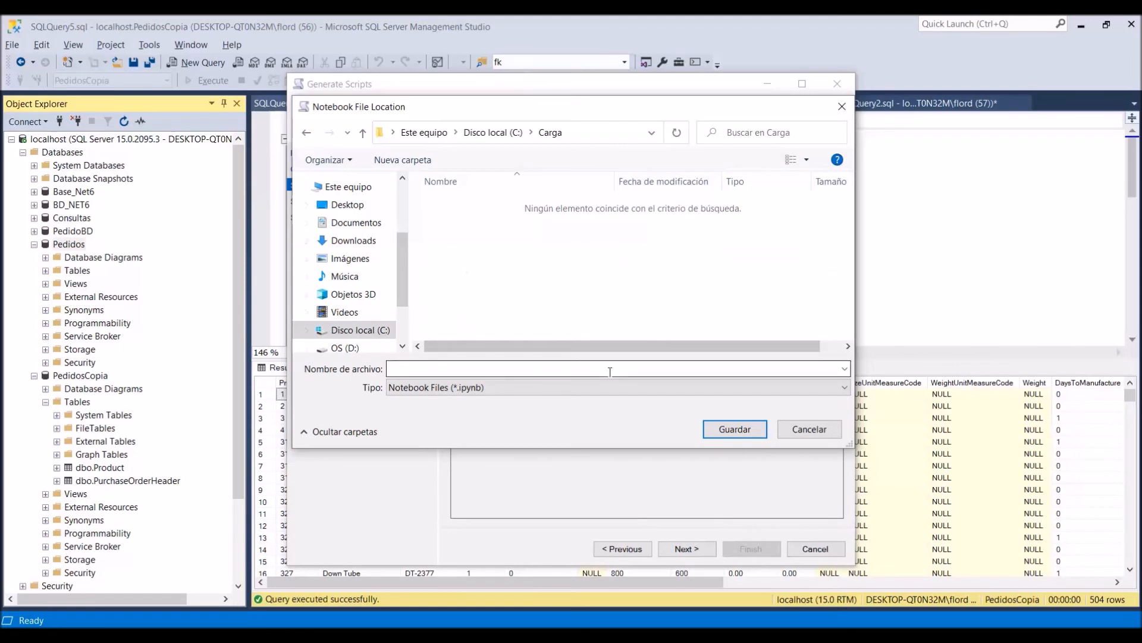
click(809, 429)
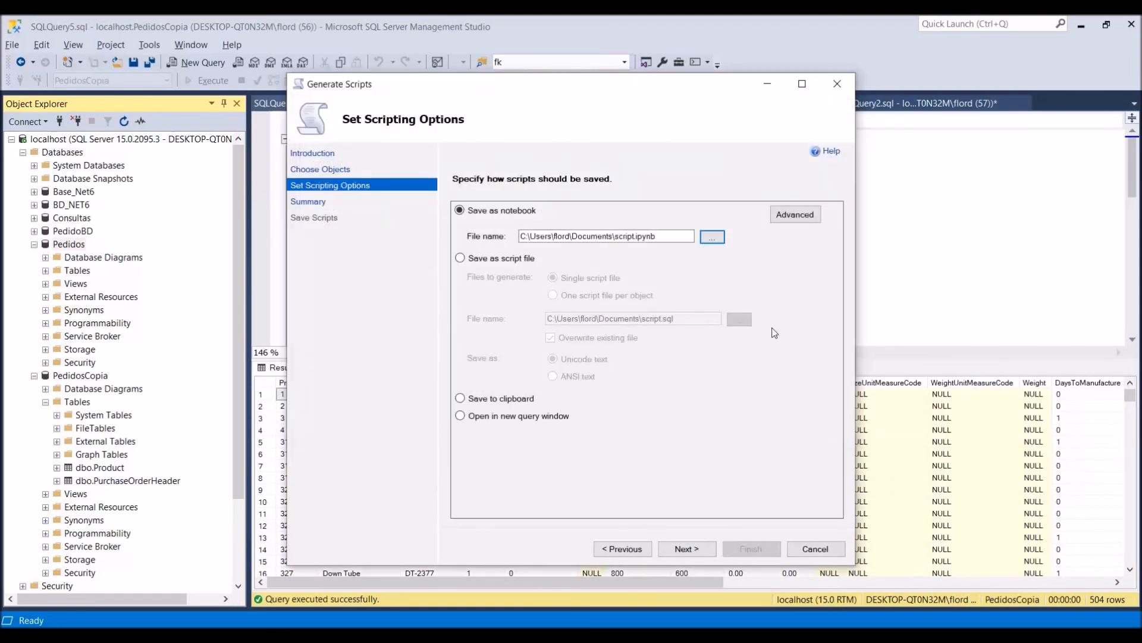
Choose to save the output as a single script file and select the folder C:\Carga as its location
click(509, 259)
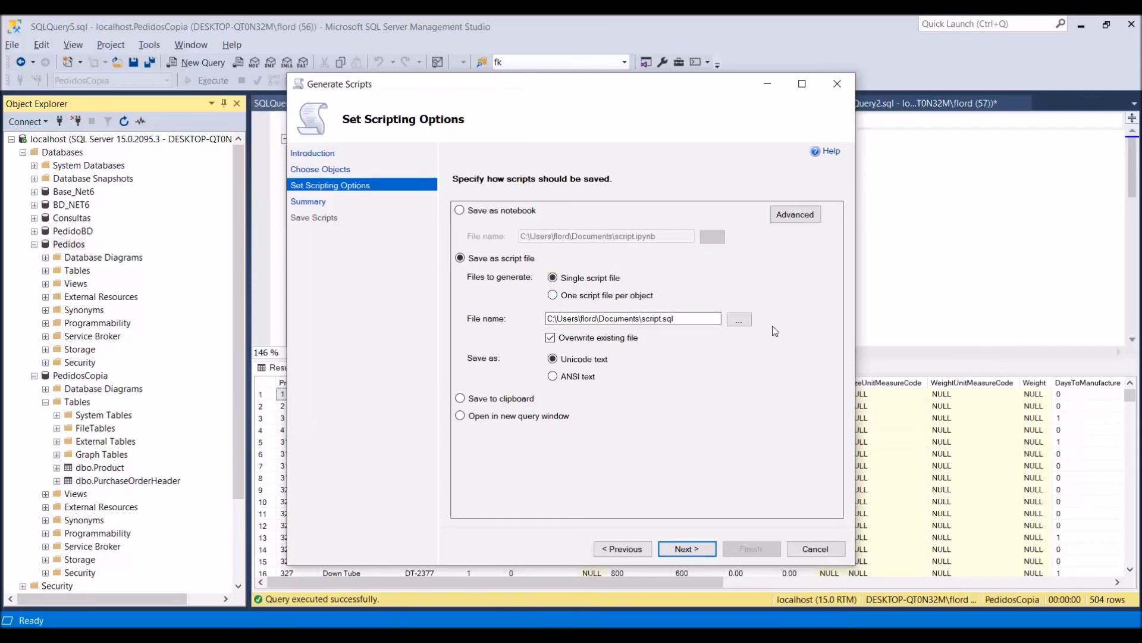
click(744, 319)
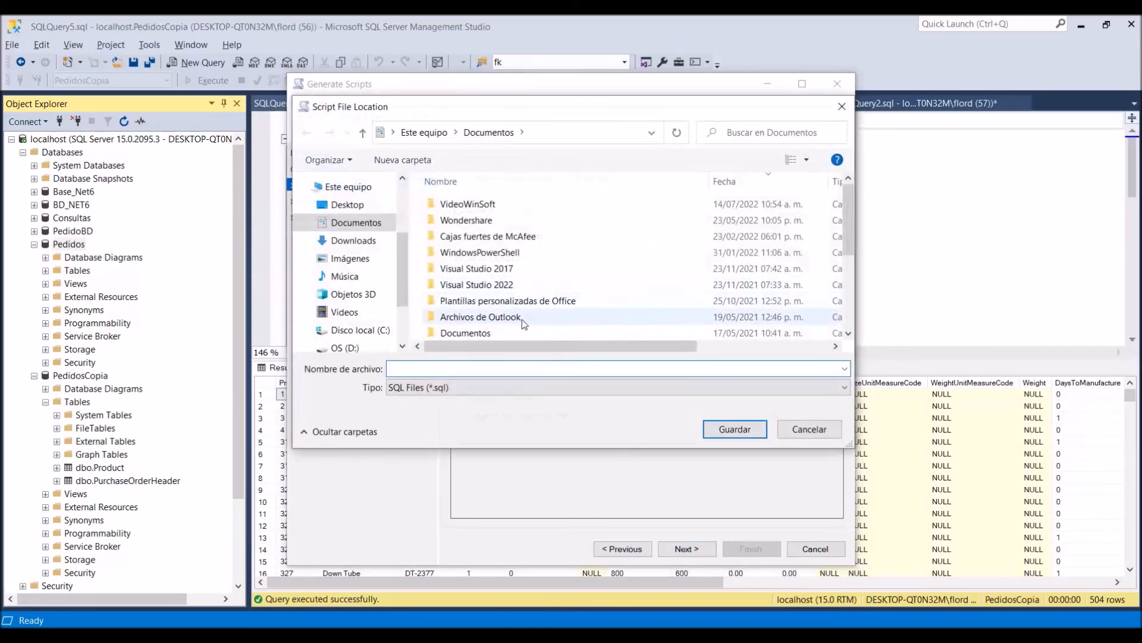
click(357, 329)
scroll(539, 284, down, 3)
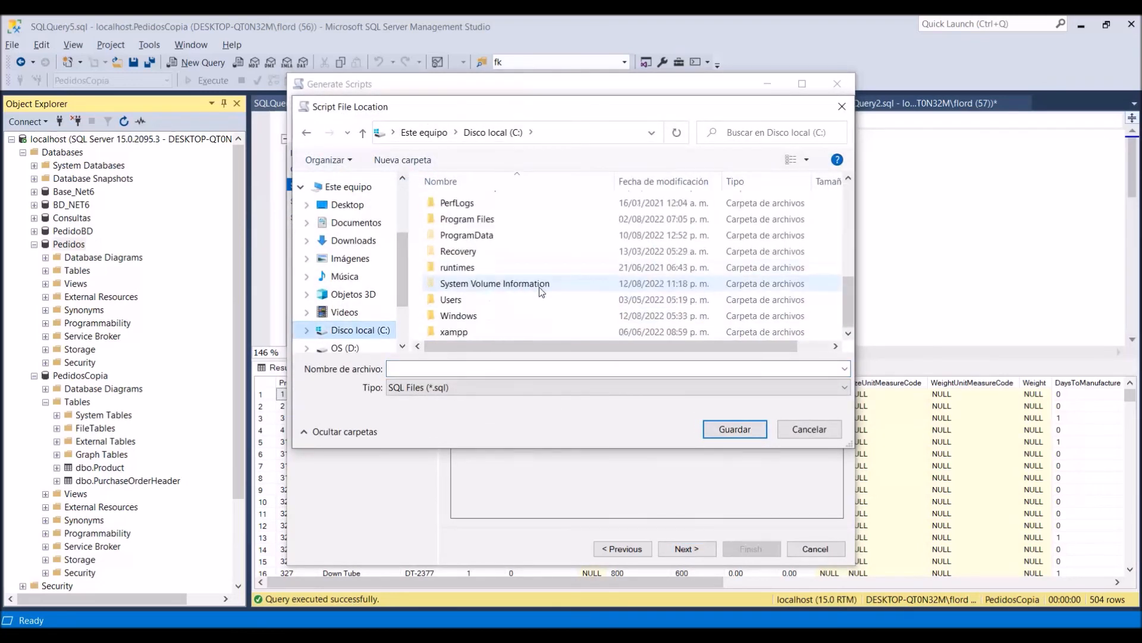
scroll(507, 297, up, 4)
scroll(506, 301, up, 2)
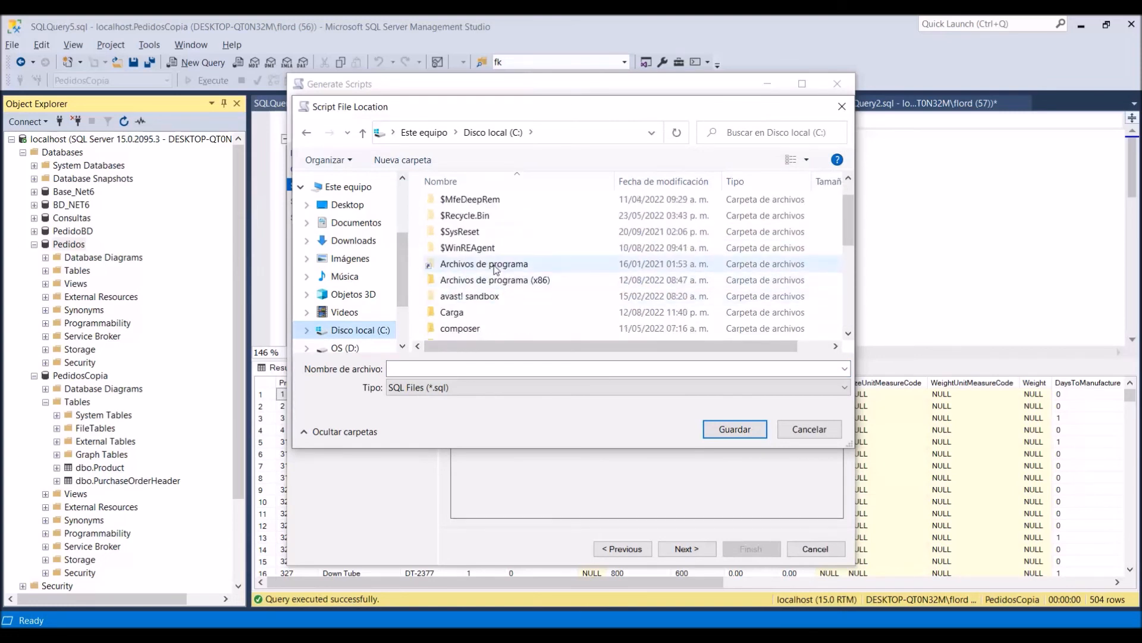
double_click(476, 308)
Name the script file Script.sql, save that location, and accept the summary to generate the script
click(532, 368)
text(Script)
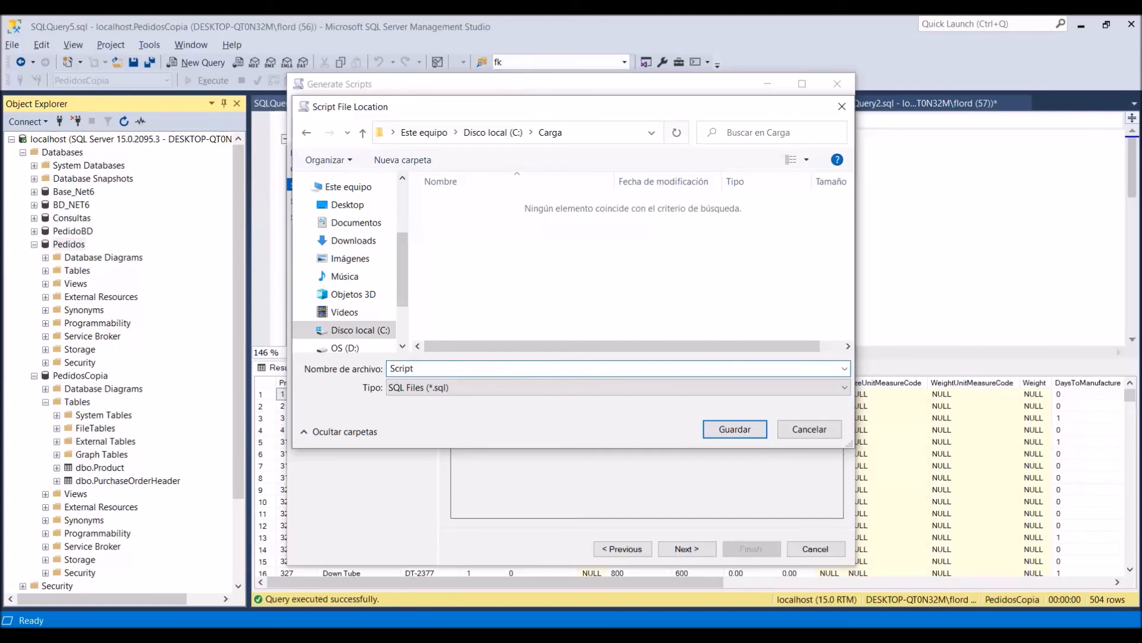
text(.sql)
click(728, 431)
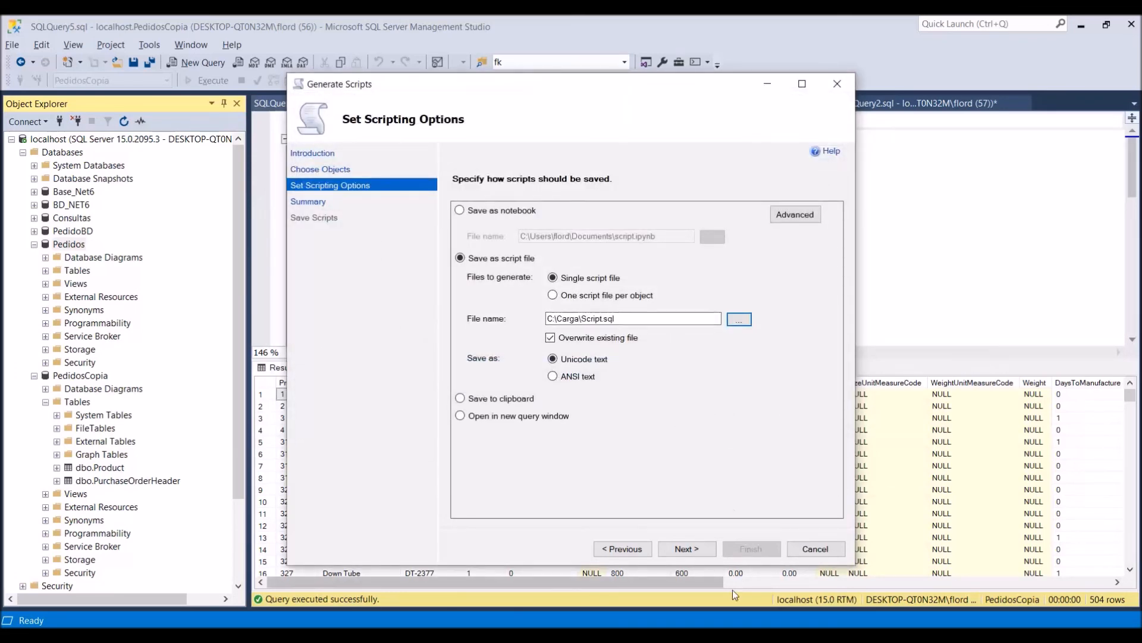
click(694, 550)
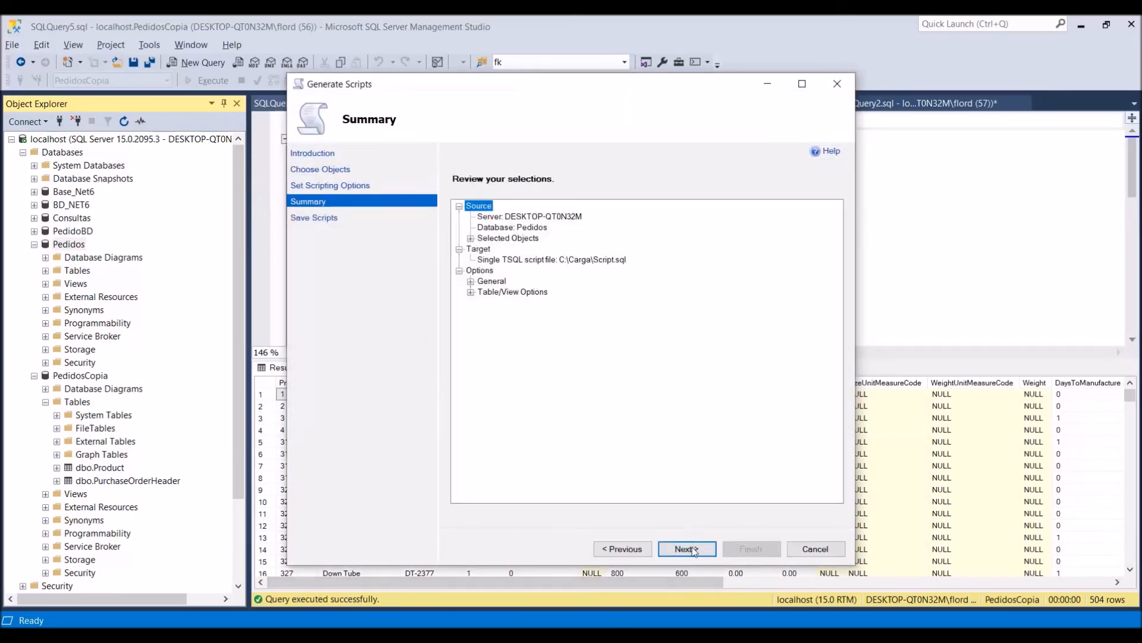
click(691, 548)
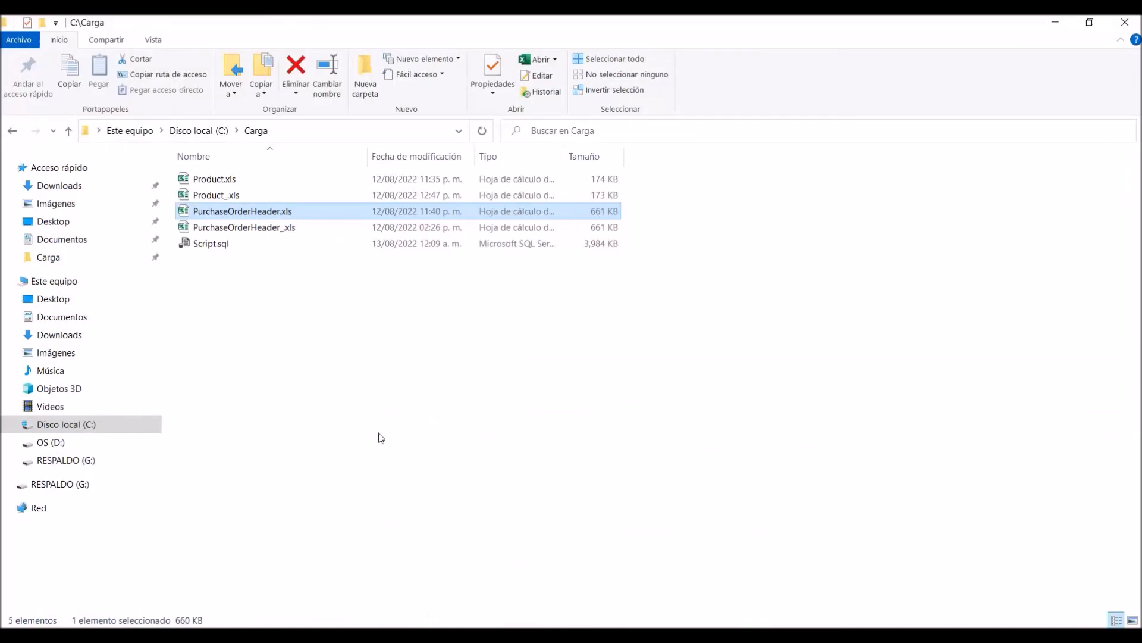
Open Script.sql from the C:\Carga folder in Notepad++ and maximize the editor window to view the script
click(378, 433)
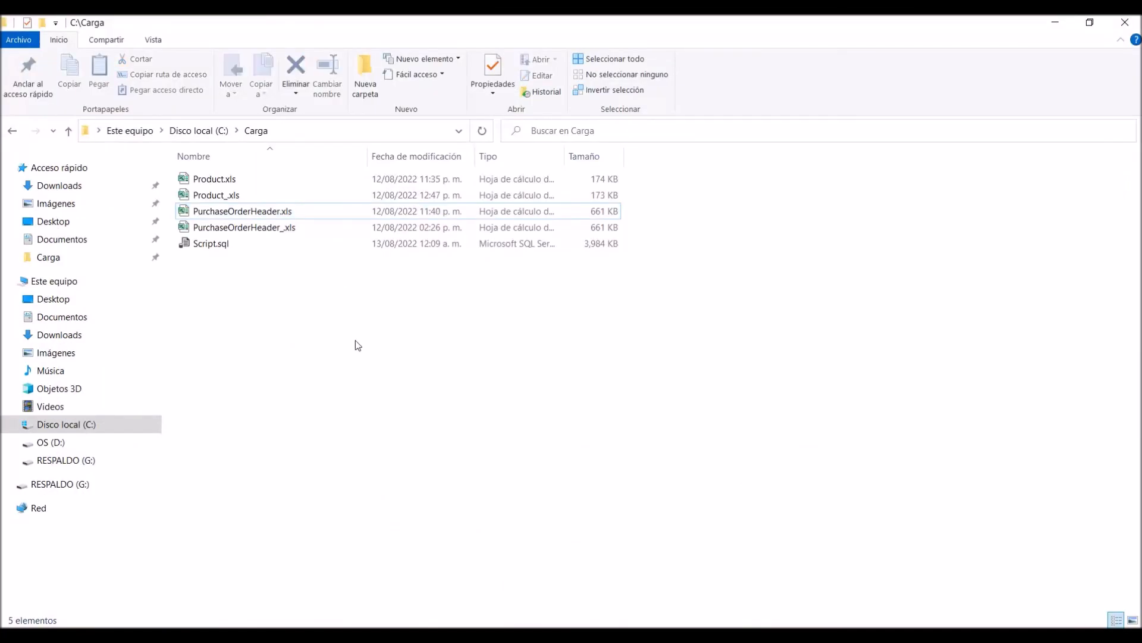
click(325, 244)
right_click(324, 246)
click(447, 274)
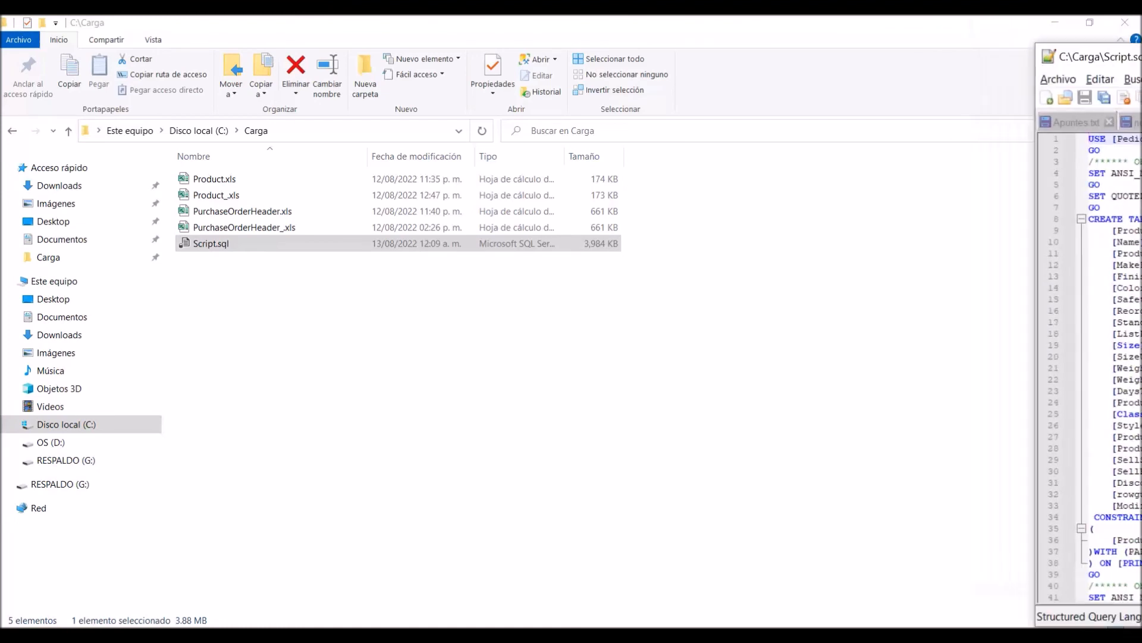
drag(1141, 57, 574, 17)
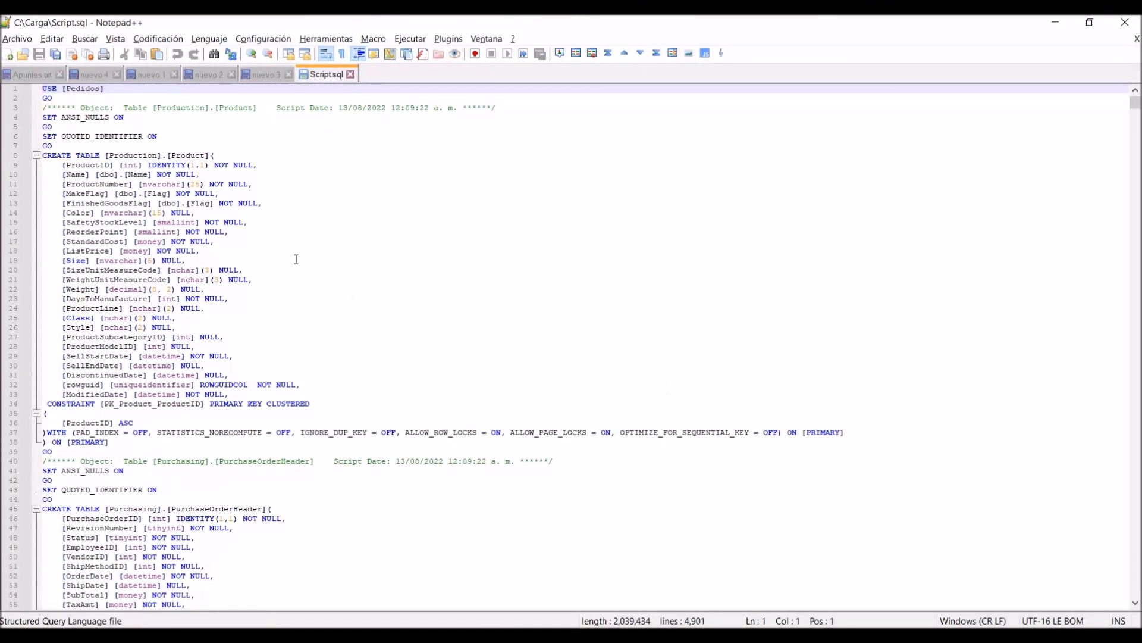
Examine the CREATE TABLE definitions of Product and PurchaseOrderHeader and the Product INSERT statements in Script.sql
click(388, 185)
scroll(380, 238, down, 1)
scroll(380, 240, up, 1)
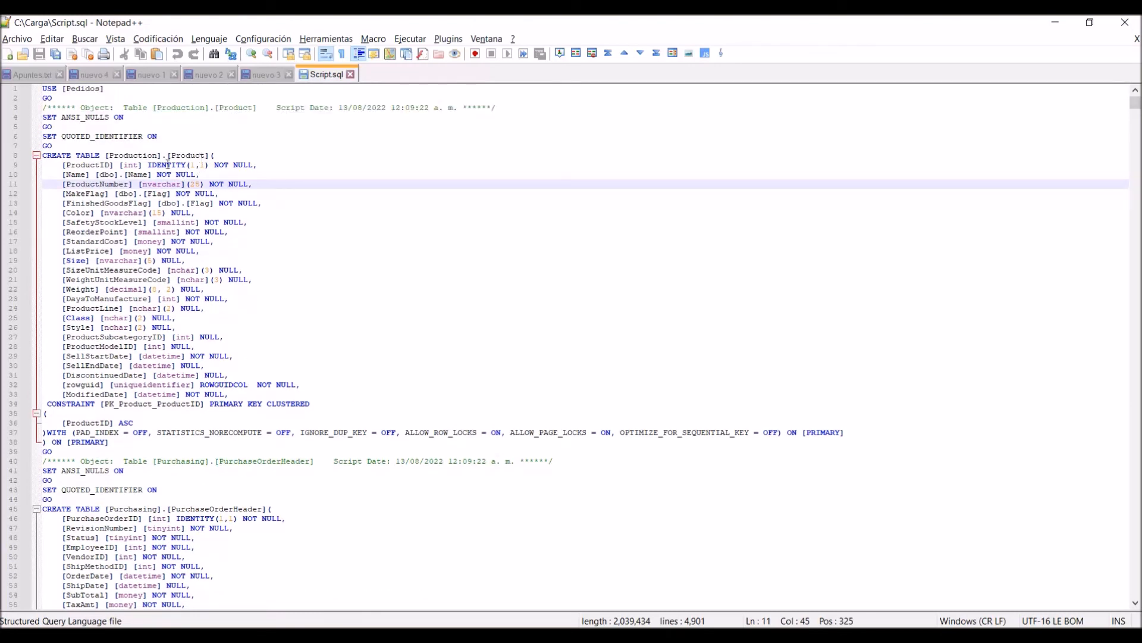
scroll(250, 301, down, 2)
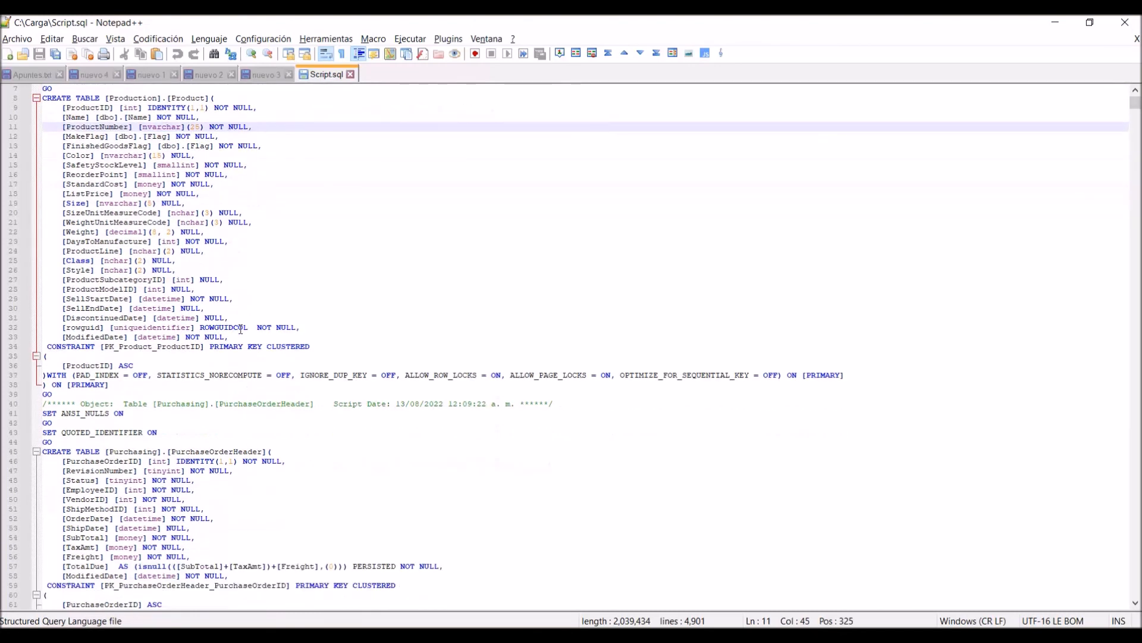
double_click(131, 450)
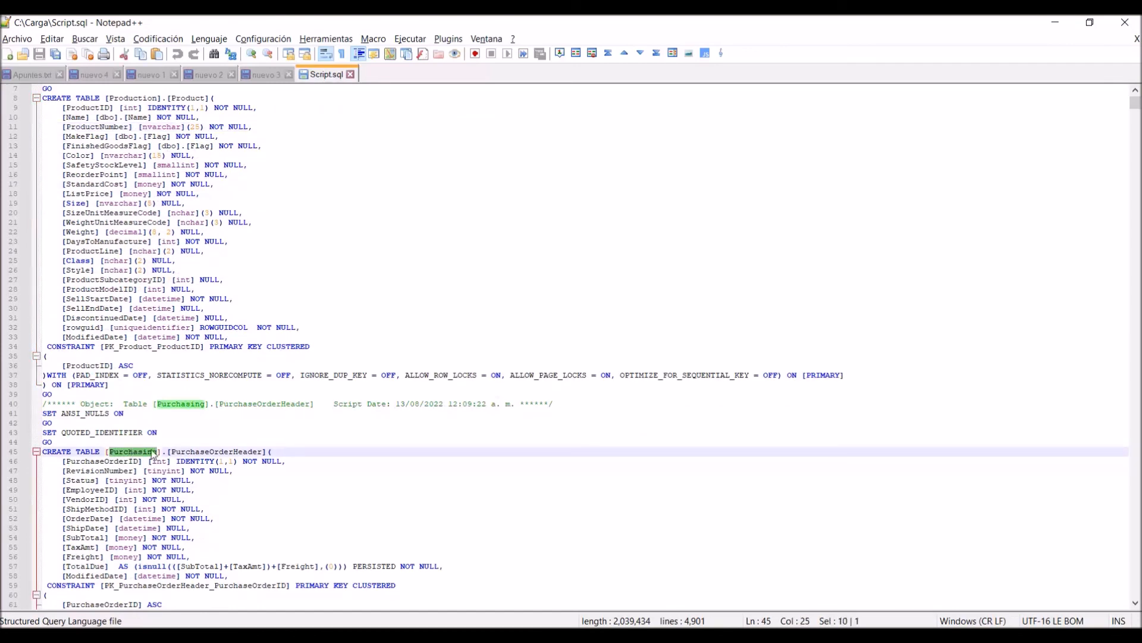
double_click(191, 451)
scroll(191, 454, down, 13)
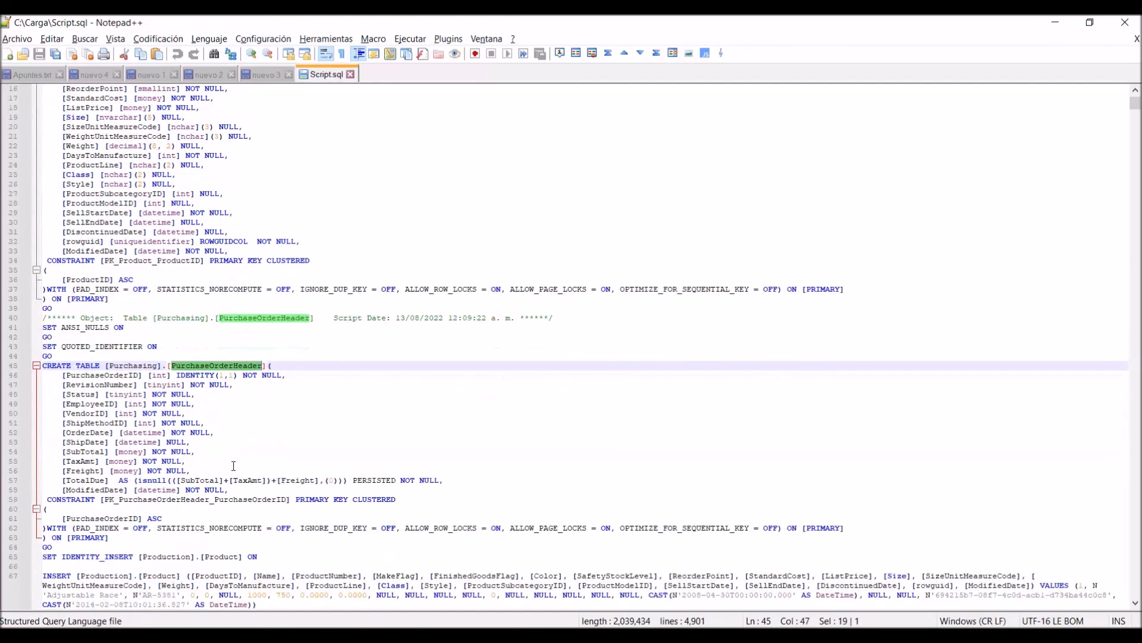
scroll(234, 464, down, 20)
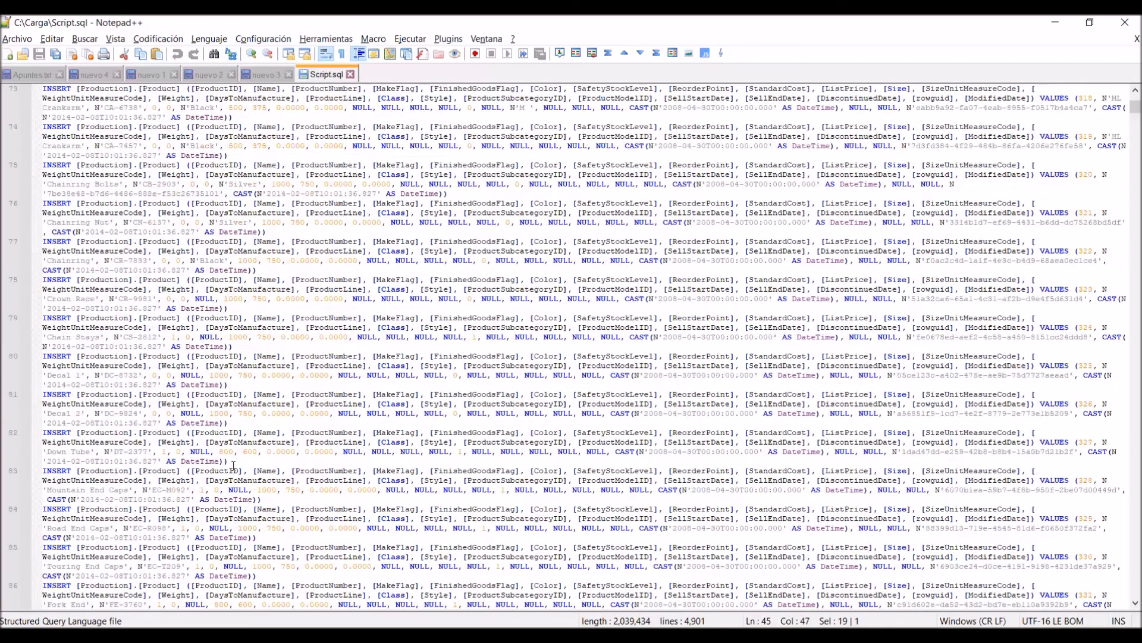
scroll(234, 464, down, 13)
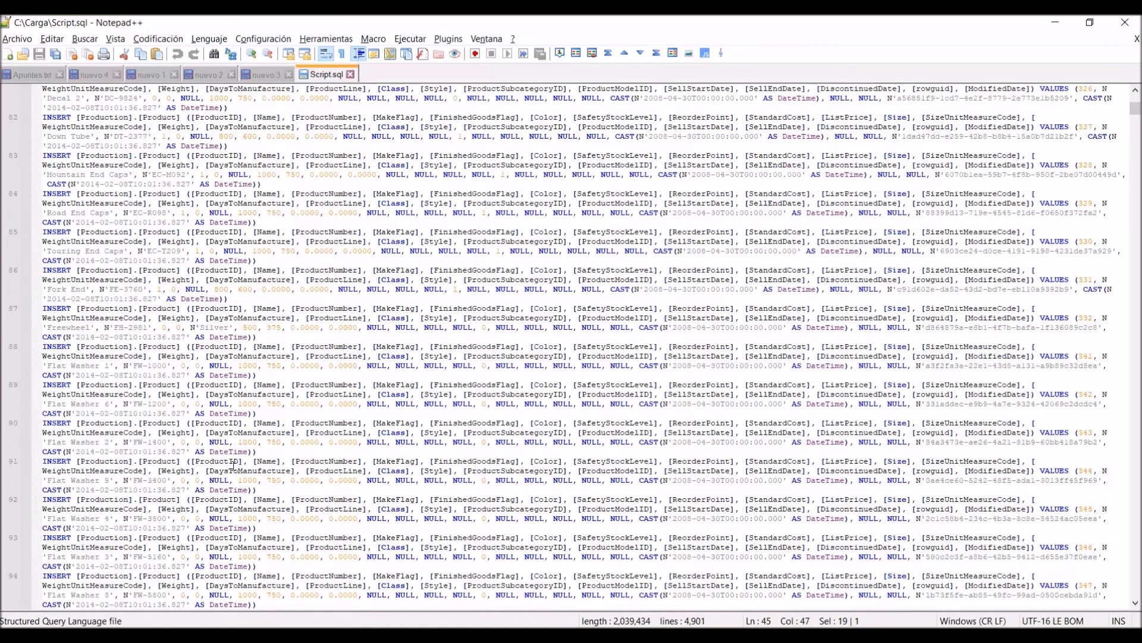
scroll(233, 465, down, 20)
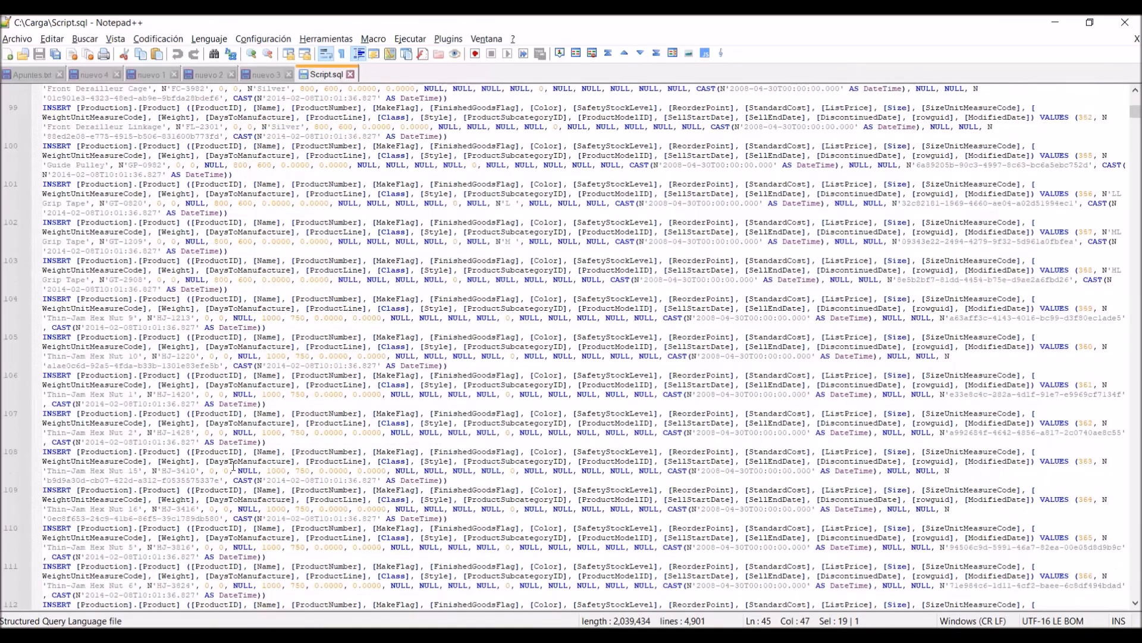
scroll(233, 466, down, 20)
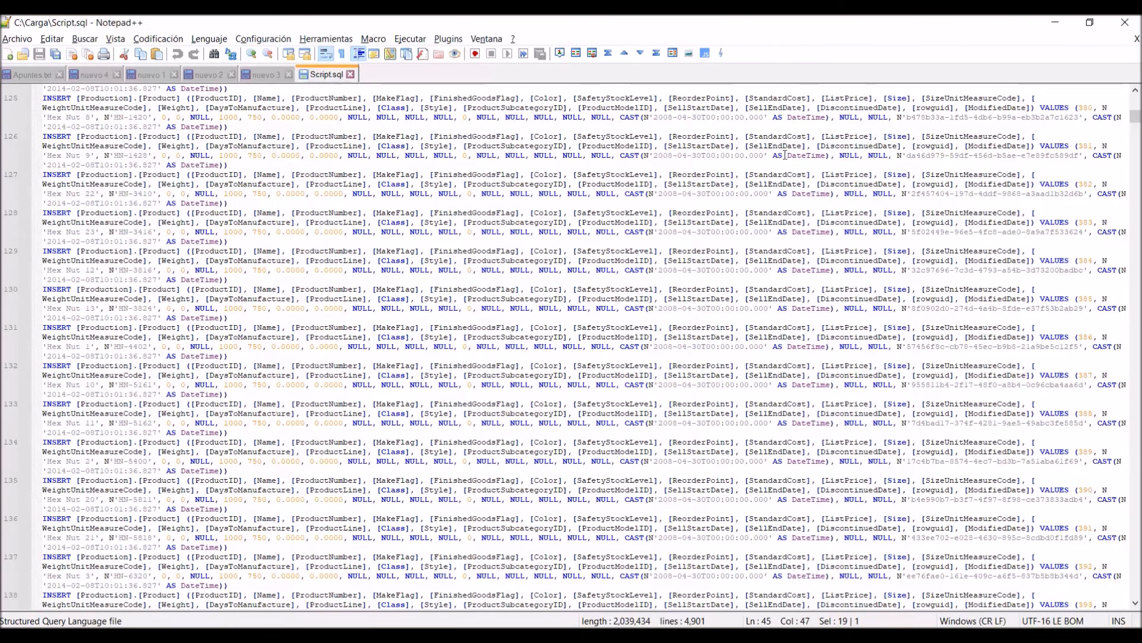
mouse_move(1135, 116)
mouse_down()
mouse_move(1138, 593)
mouse_move(1136, 100)
mouse_up()
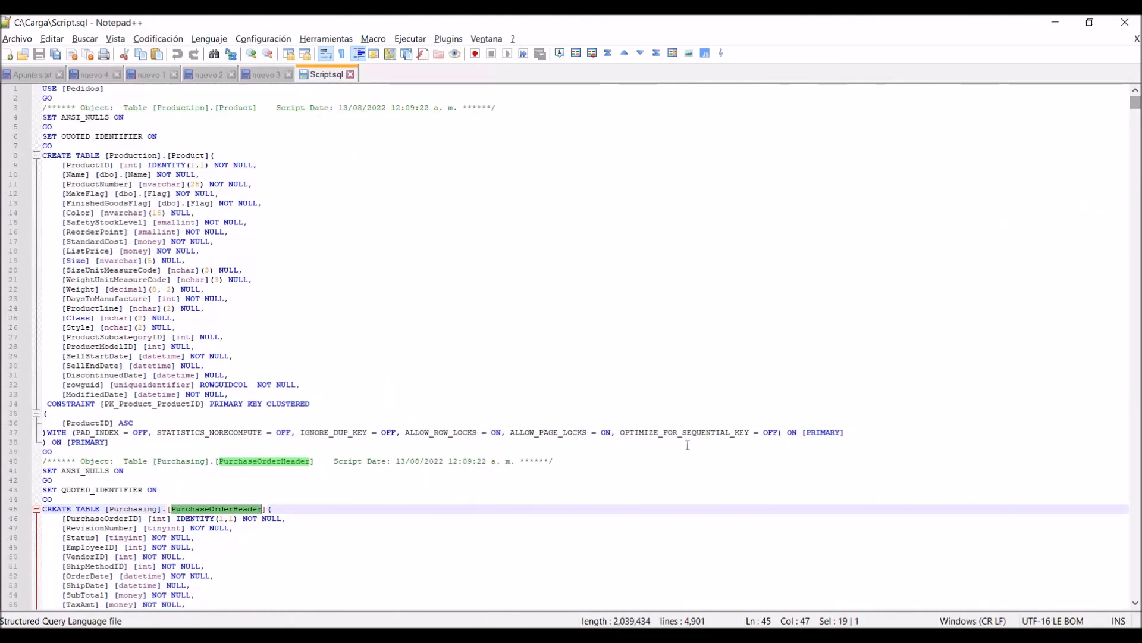
Switch to the PurchaseOrderHeader.xls workbook in Excel and show the blank sheet Hoja1
key(alt+Tab)
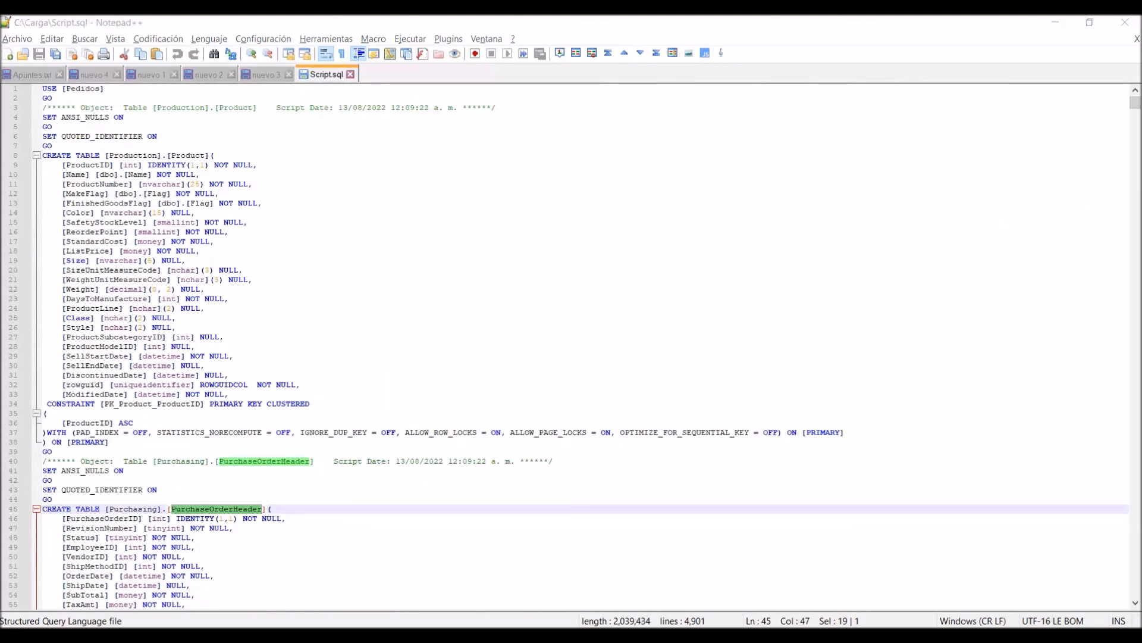
click(204, 604)
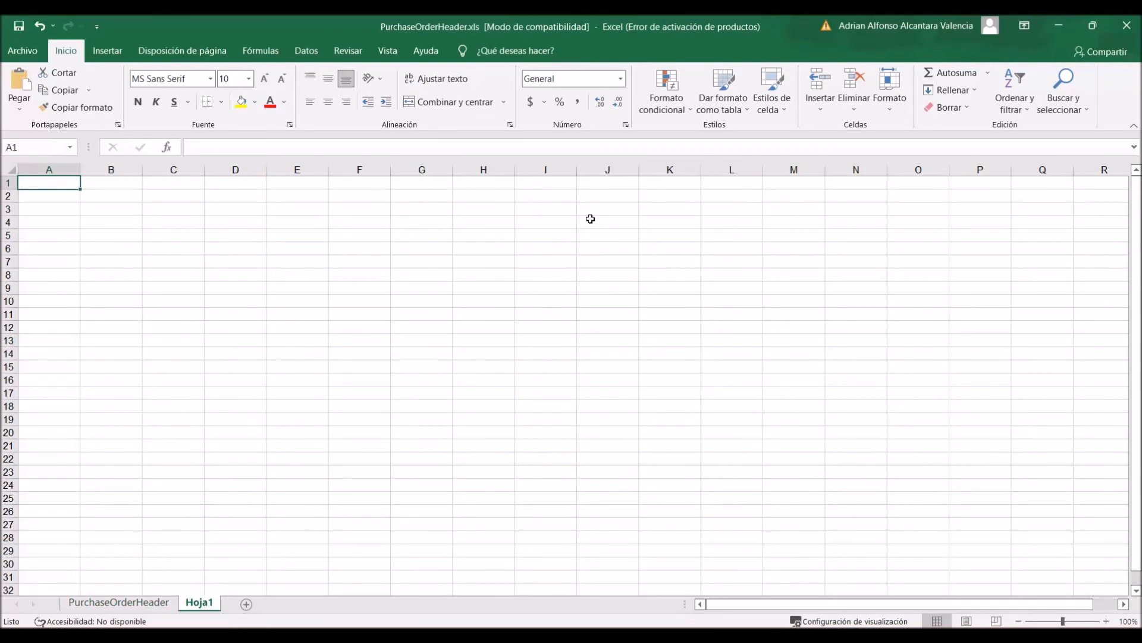
Copy "INSERT [Production].[Product] ([ProductID]," from line 67 of Script.sql in Notepad++ and paste it into cell A1 of Hoja1 in Excel
key(alt+Tab)
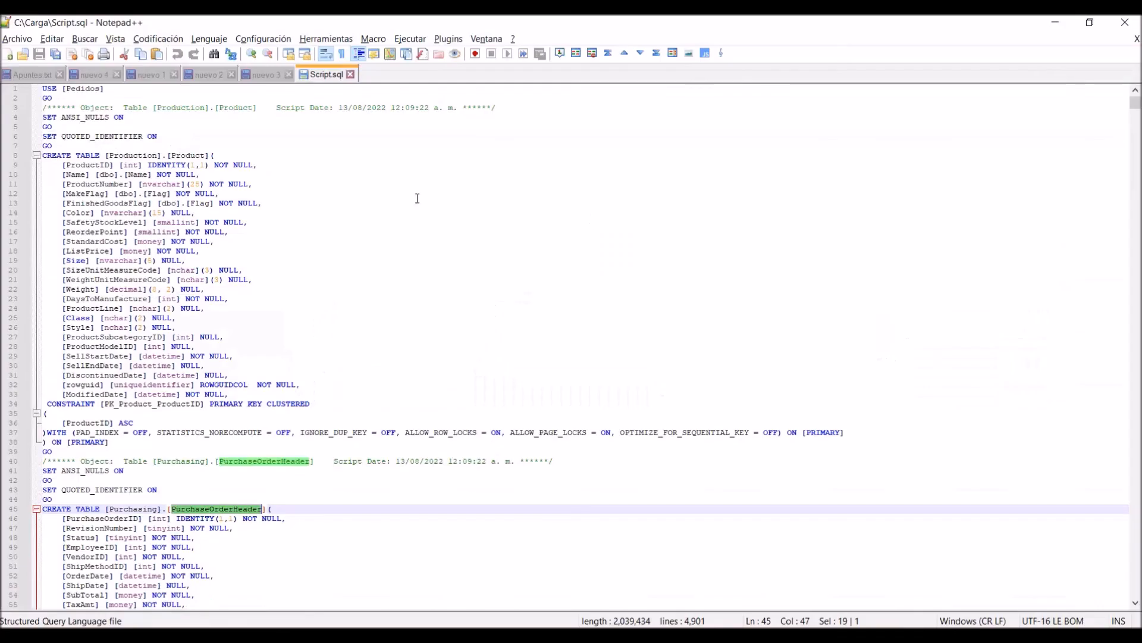
scroll(309, 253, down, 17)
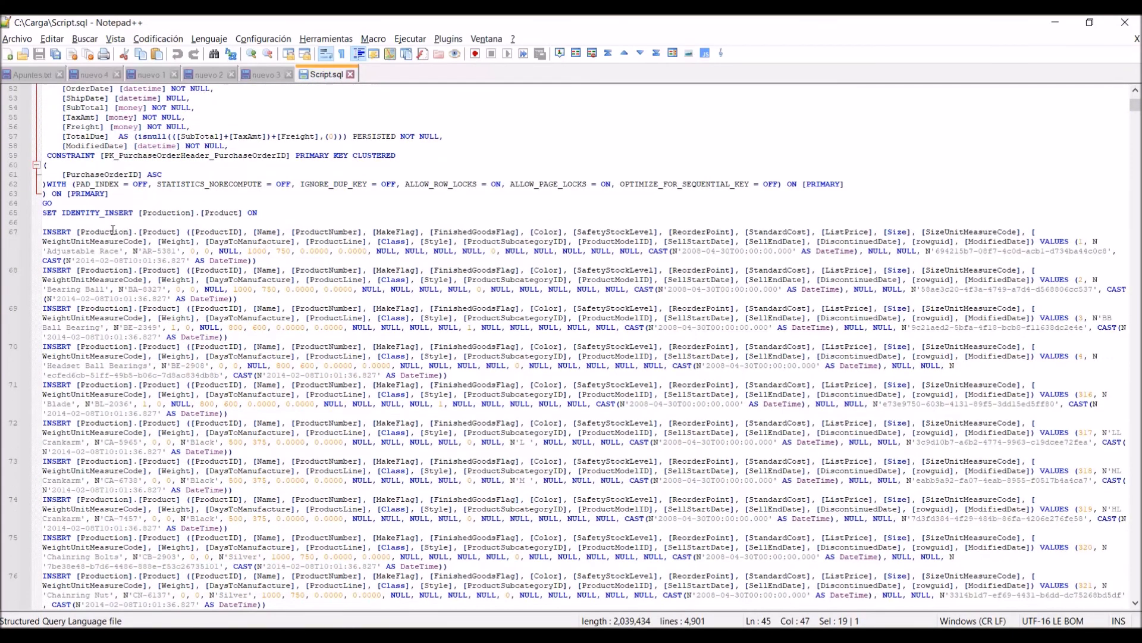
click(59, 224)
key(Down)
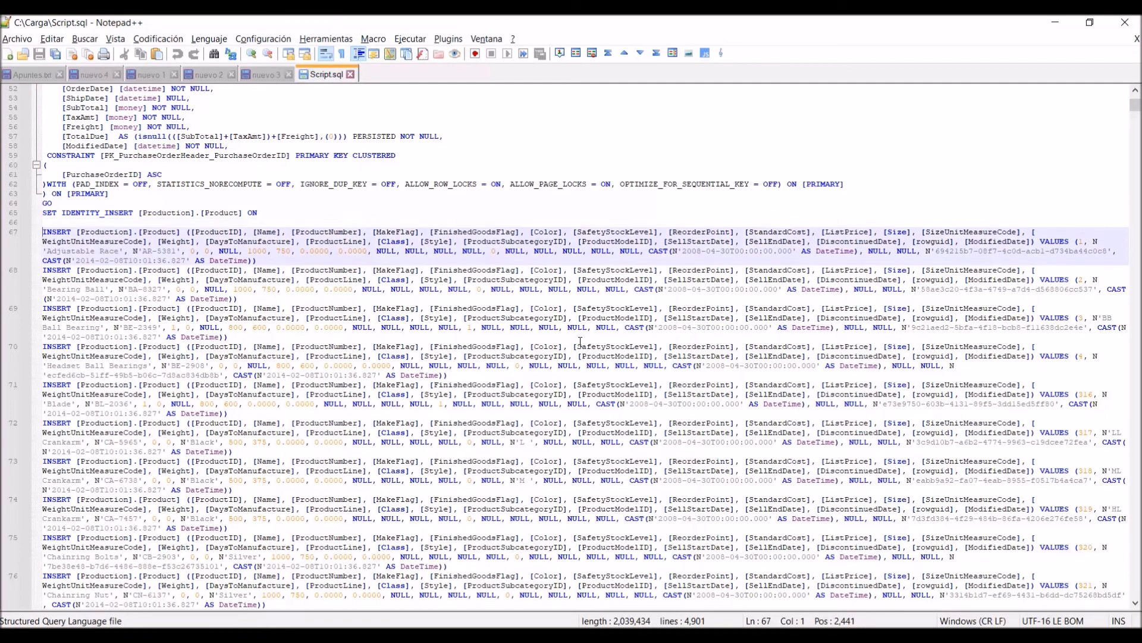
key(shift+Right)
key(shift+Right)
key(shift+Right)
key(shift+Right)
key(shift+Right)
key(shift+Right)
key(shift+Right)
key(shift+Right)
key(shift+Right)
key(shift+Right)
key(shift+Right)
key(shift+Right)
key(shift+Right)
key(shift+Right)
key(shift+Right)
key(shift+Right)
key(shift+Right)
key(shift+Right)
key(shift+Right)
key(shift+Right)
key(shift+Right)
key(shift+Right)
key(shift+Right)
key(shift+Right)
key(shift+Right)
key(shift+Right)
key(shift+Right)
key(shift+Right)
key(shift+Right)
key(shift+Right)
key(shift+Right)
key(shift+Right)
key(shift+Right)
key(shift+Right)
key(shift+Right)
key(shift+Right)
key(shift+Right)
key(shift+Right)
key(ctrl+c)
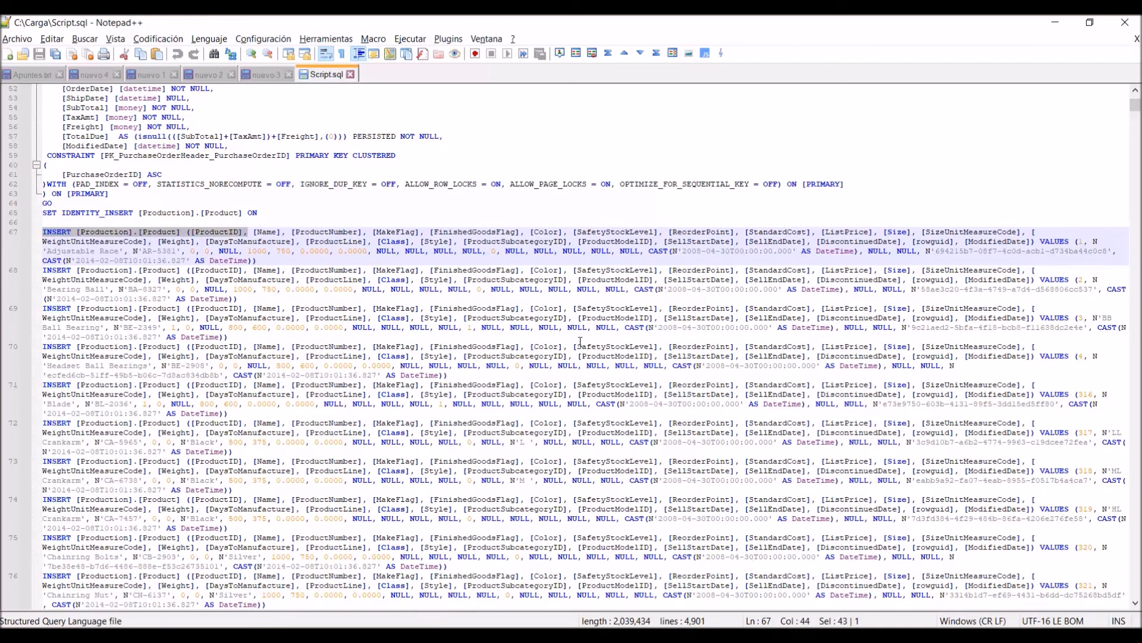
key(alt+Tab)
key(ctrl+v)
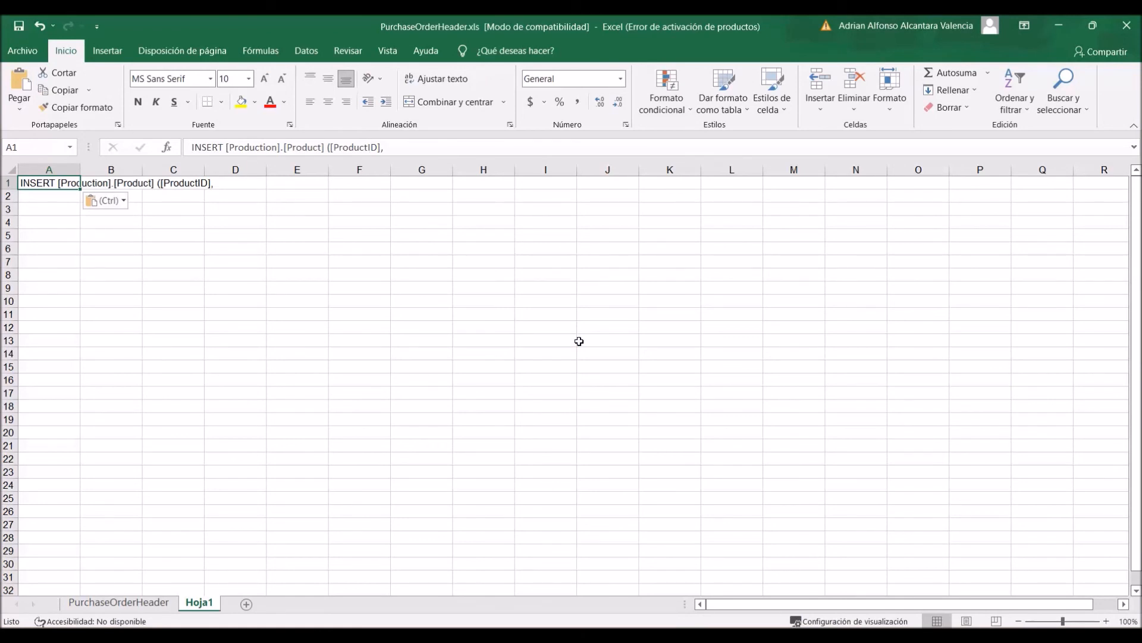
Replace the trailing comma in A1 with a closing parenthesis and fit column A's width to the text
key(F2)
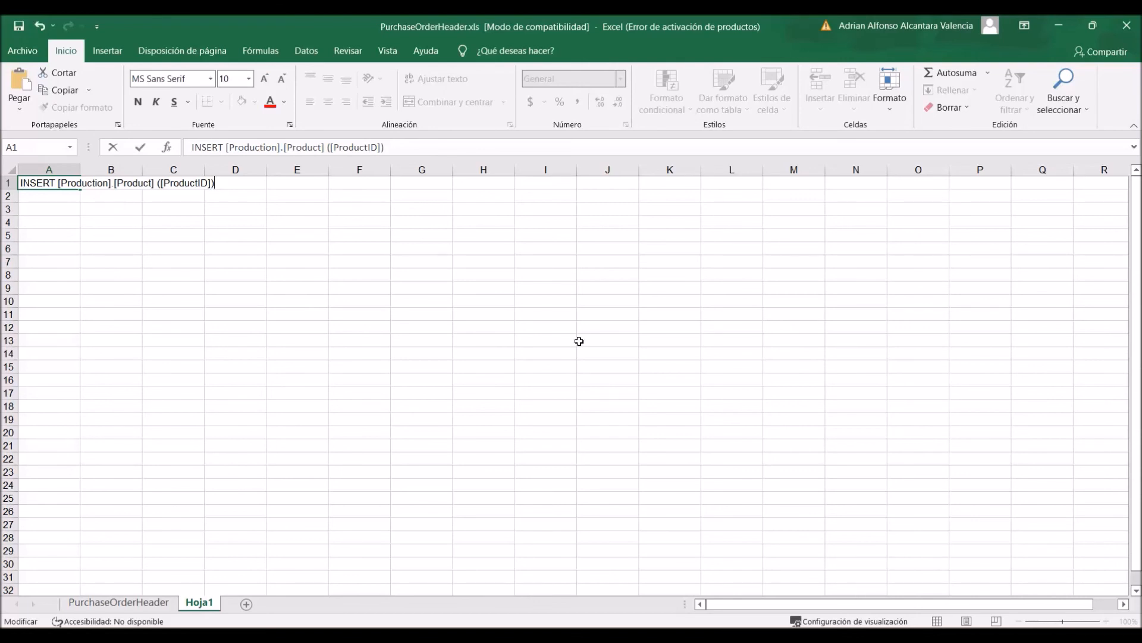
key(alt+Tab)
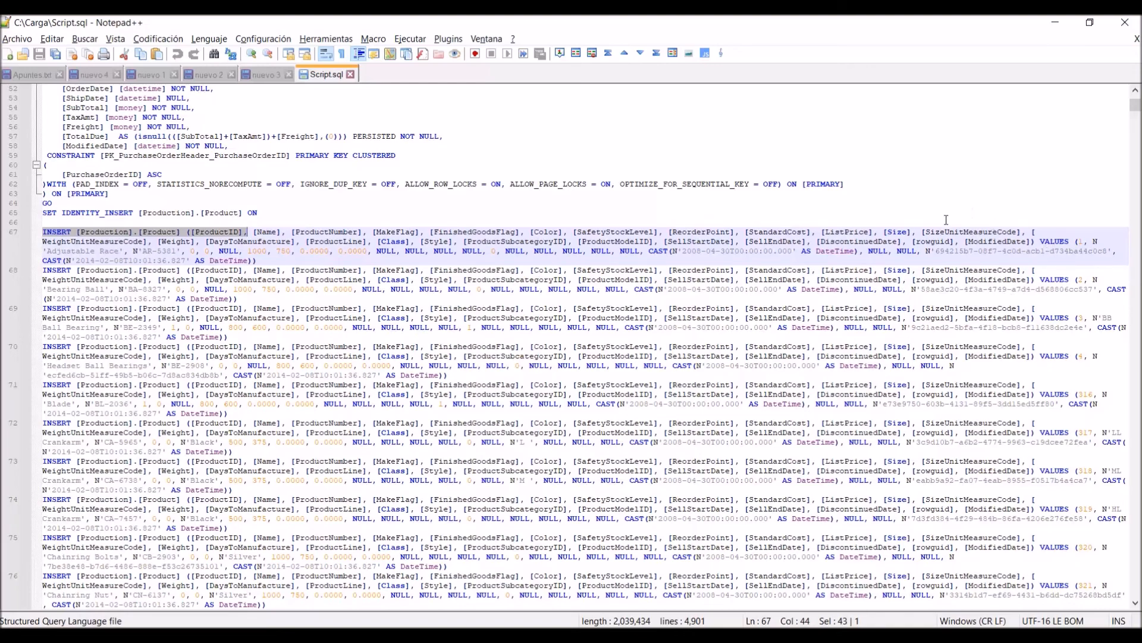
key(alt+Tab)
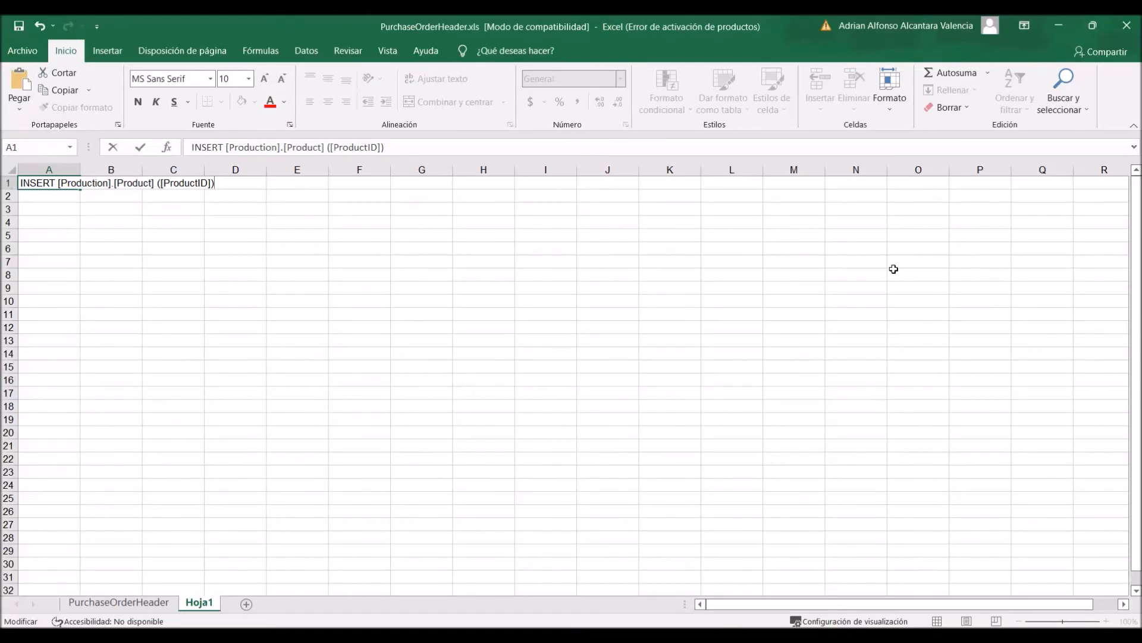
key(Return)
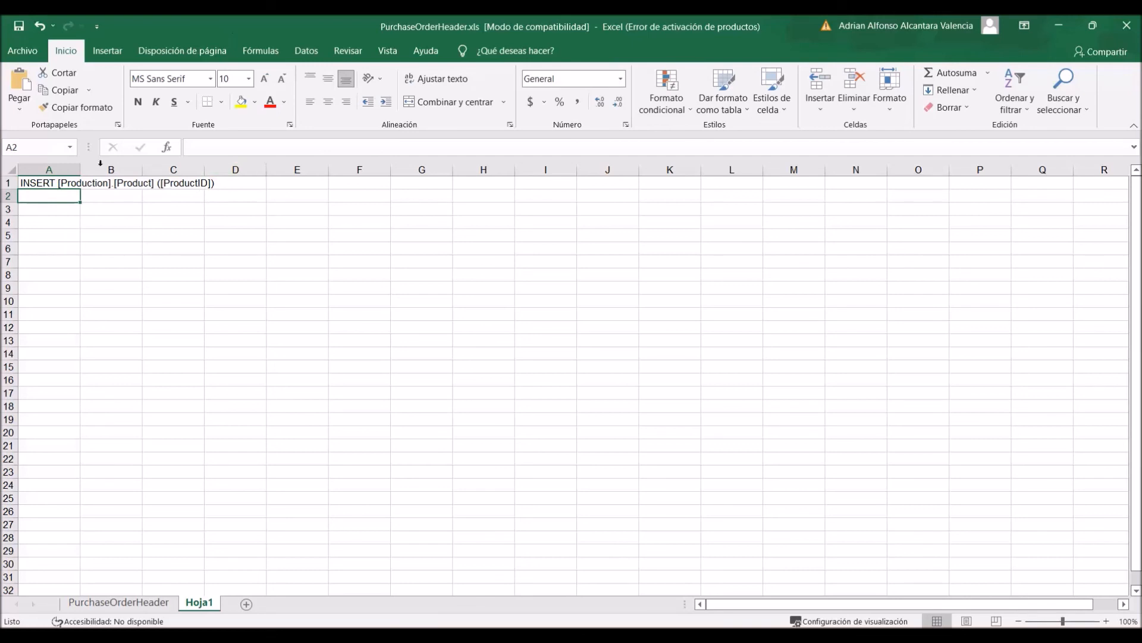
double_click(80, 169)
Append "values (" to the end of the INSERT text in cell A1
double_click(87, 183)
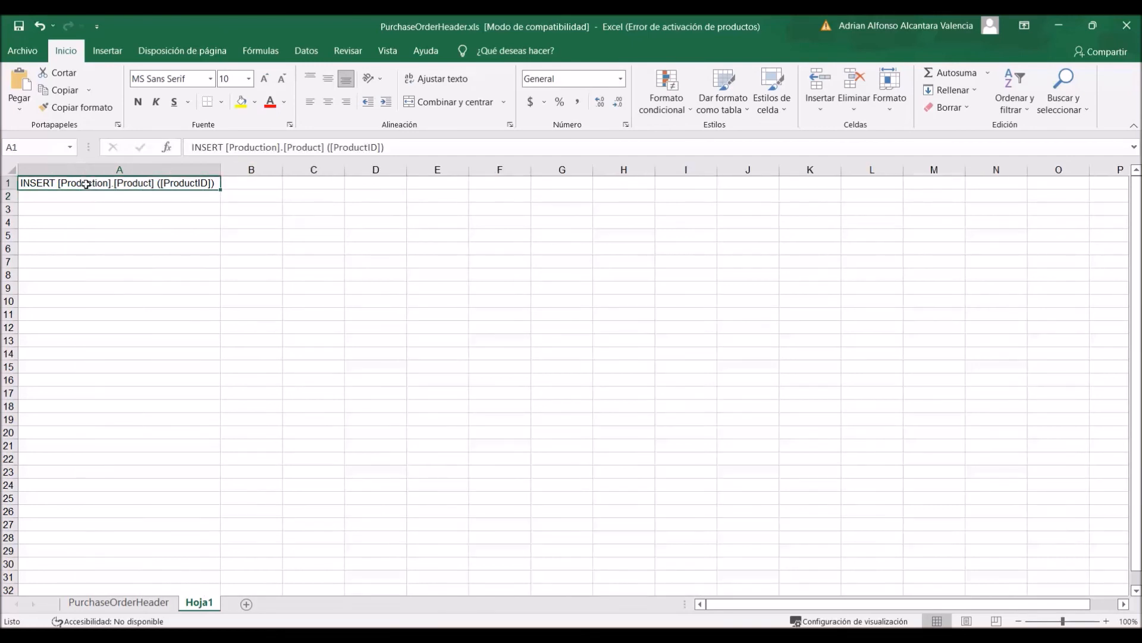
text(v)
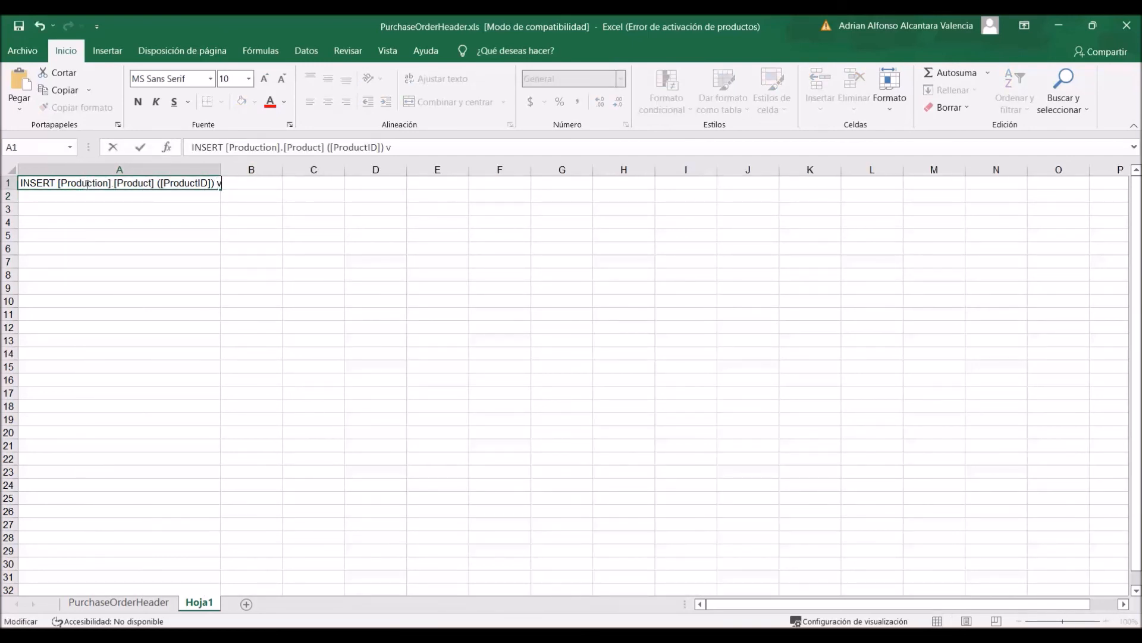
text(alues ()
key(Tab)
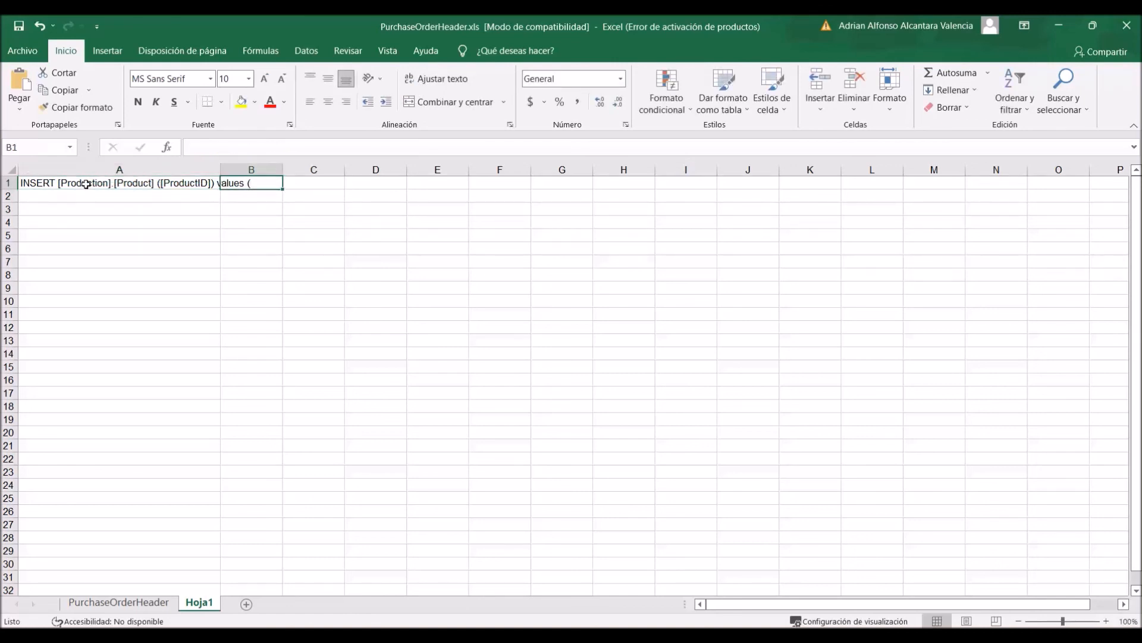
Enter 1 in cell B1 and a closing parenthesis in cell C1 to complete the statement's pieces
text(1)
key(Tab)
text())
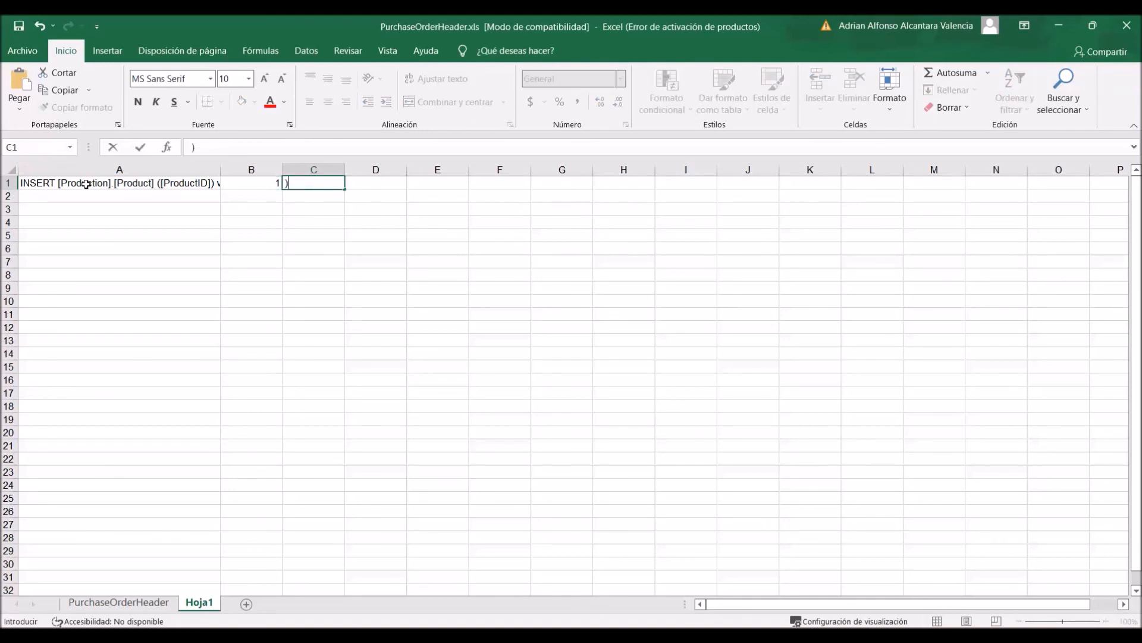
key(Return)
Enter the formula =B1+1 in cell B2 to increment the product ID
key(Left)
key(Up)
key(ctrl+c)
key(Down)
text(=)
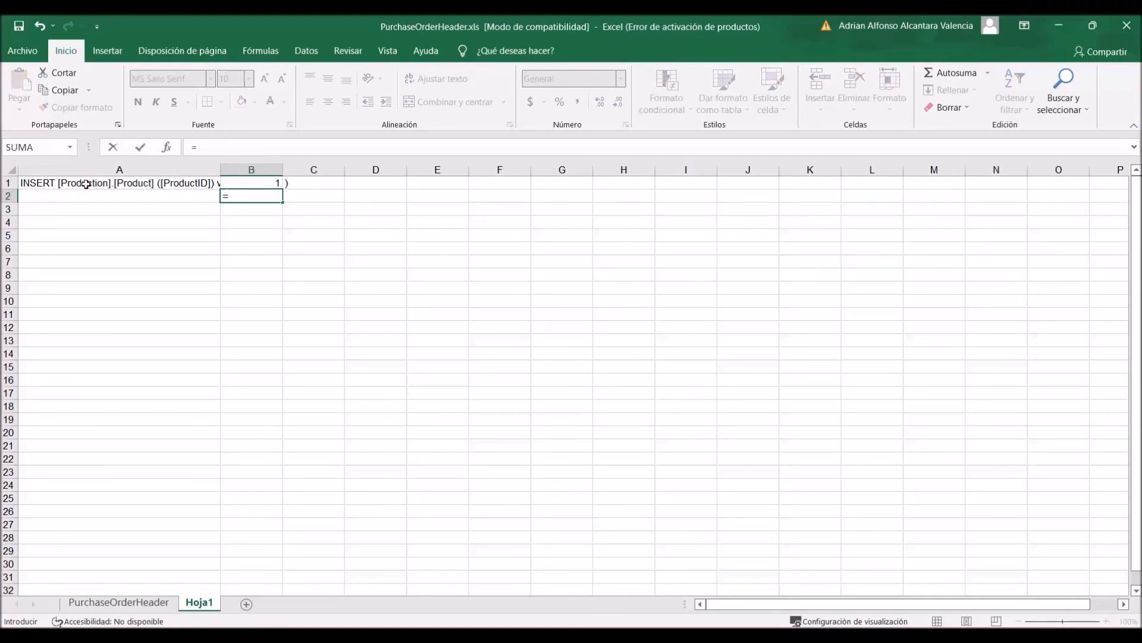
click(232, 184)
text(+1)
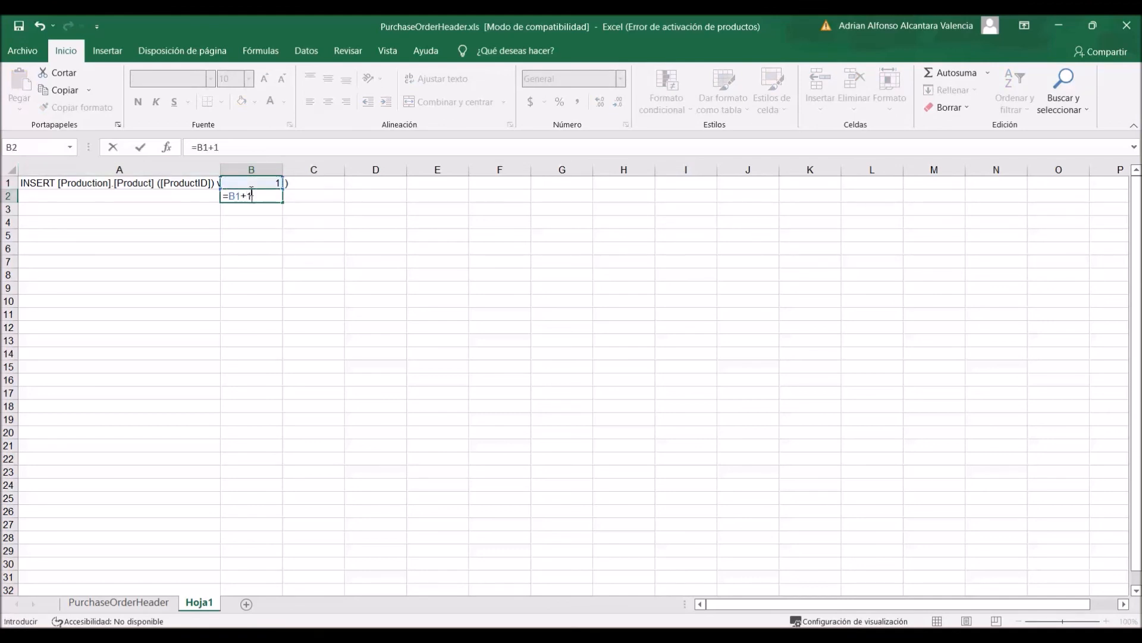
key(Return)
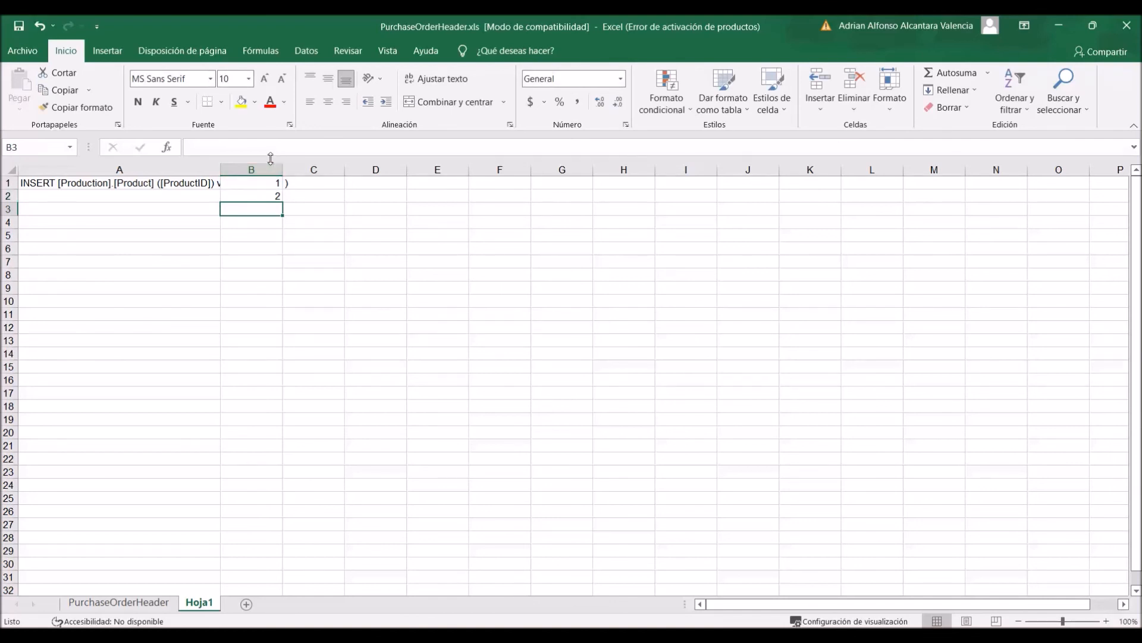
Copy the incrementing formula from B2 down column B through row 28
click(269, 198)
key(ctrl+c)
key(Down)
key(shift+Down)
key(shift+Down)
key(shift+Down)
key(shift+Down)
key(shift+Down)
key(shift+Down)
key(shift+Down)
key(shift+Down)
key(shift+Down)
key(shift+Down)
key(shift+Down)
key(shift+Down)
key(shift+Down)
key(shift+Down)
key(shift+Down)
key(shift+Down)
key(shift+Down)
key(shift+Down)
key(shift+Down)
key(shift+Down)
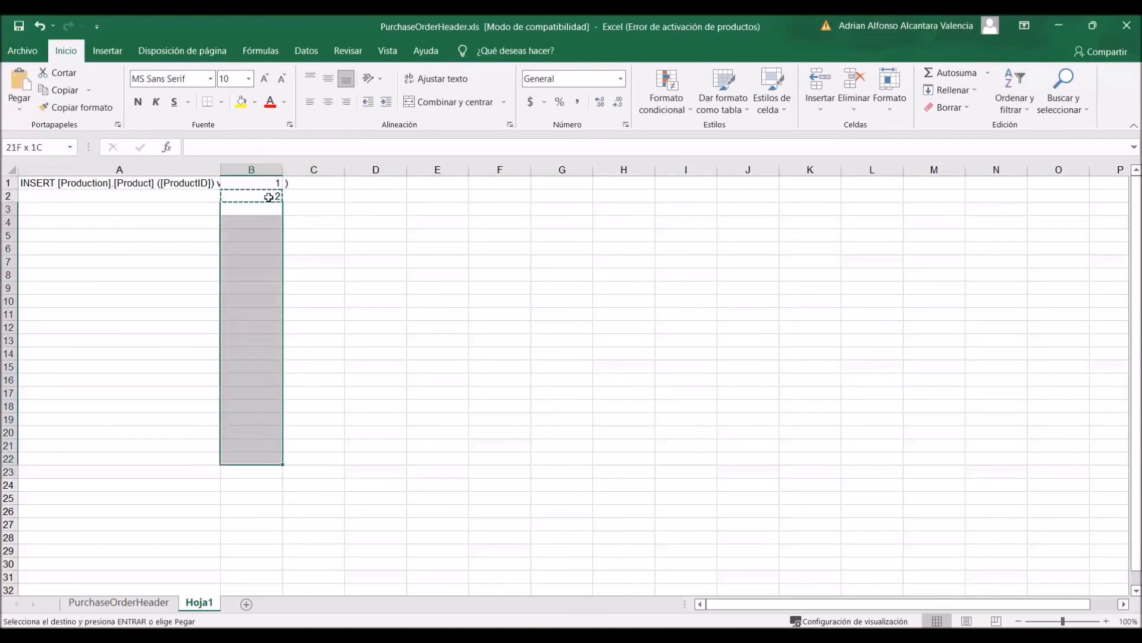
key(ctrl+v)
key(Escape)
Copy the INSERT text from cell A1 down column A through row 28
key(Down)
key(Left)
key(Up)
key(Up)
key(Up)
key(ctrl+c)
key(Down)
key(shift+Down)
key(shift+Down)
key(shift+Down)
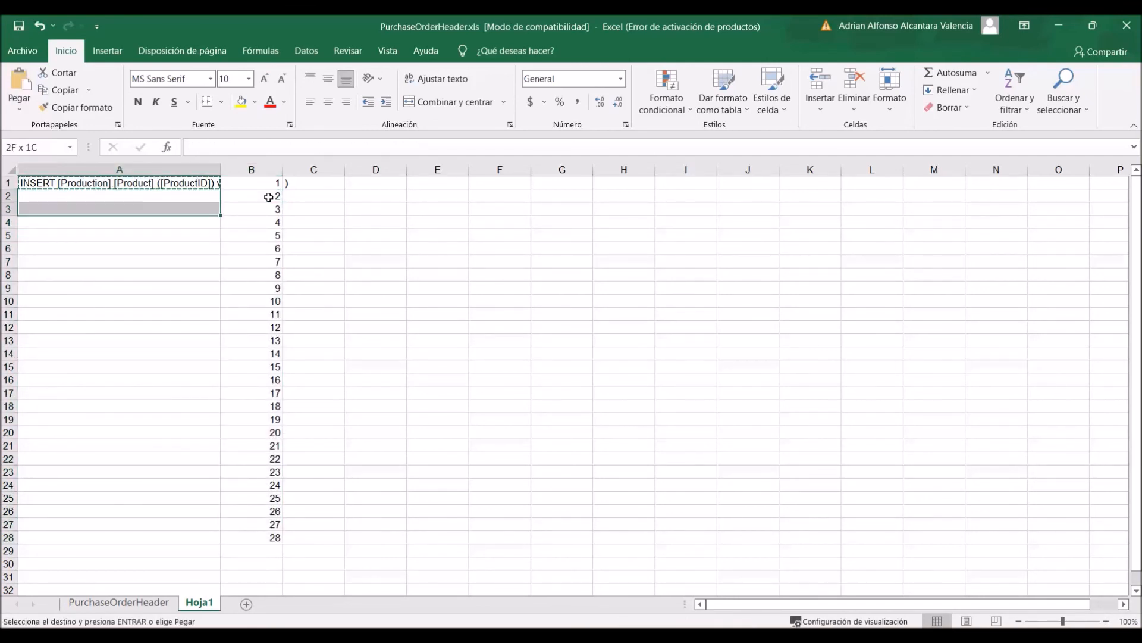
key(shift+Down)
key(shift+Down)
key(shift+Down)
key(shift+Down)
key(shift+Down)
key(shift+Down)
key(shift+Down)
key(shift+Down)
key(shift+Down)
key(shift+Down)
key(shift+Down)
key(shift+Down)
key(shift+Down)
key(shift+Down)
key(shift+Down)
key(shift+Down)
key(shift+Down)
key(shift+Down)
key(shift+Down)
key(shift+Down)
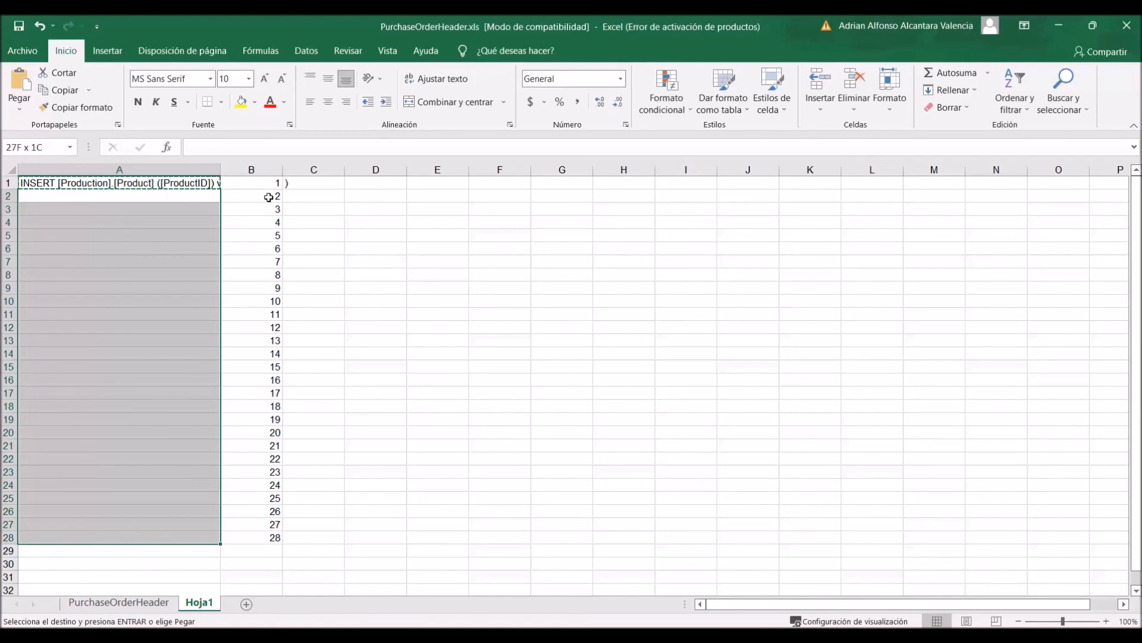
key(ctrl+v)
Copy the closing parenthesis from cell C1 down column C through row 28
key(Right)
key(Right)
key(Up)
key(ctrl+c)
key(Down)
key(shift+Down)
key(shift+Down)
key(shift+Down)
key(shift+Down)
key(shift+Down)
key(shift+Down)
key(shift+Down)
key(shift+Down)
key(shift+Down)
key(shift+Down)
key(shift+Down)
key(shift+Down)
key(shift+Down)
key(shift+Down)
key(shift+Down)
key(shift+Down)
key(shift+Down)
key(shift+Down)
key(shift+Down)
key(shift+Down)
key(shift+Down)
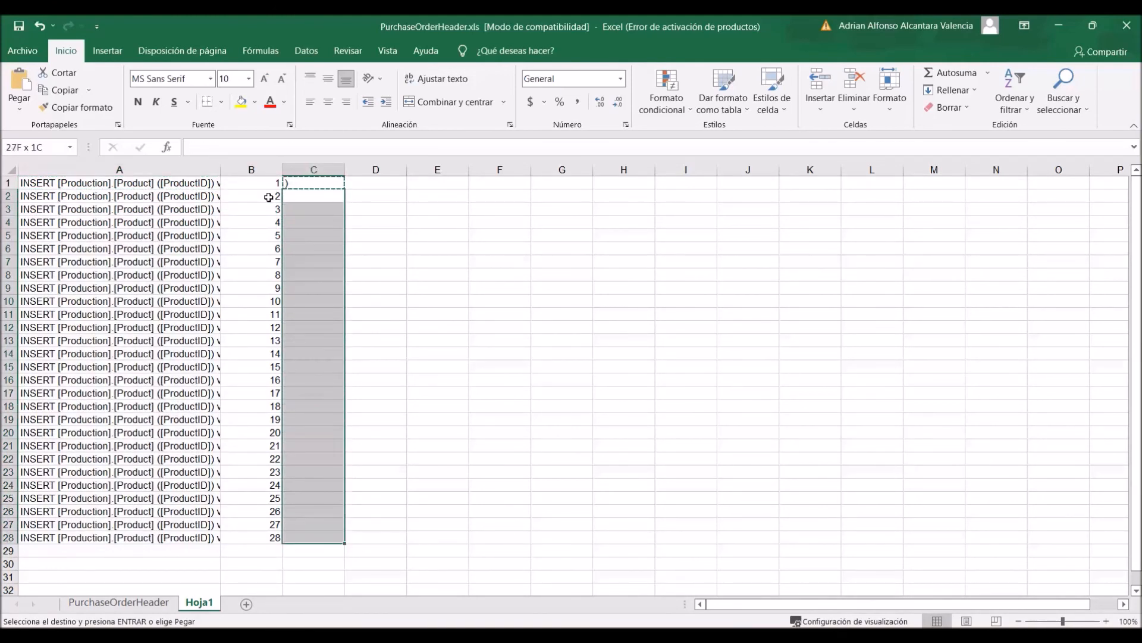
key(ctrl+v)
Copy the complete set of statement pieces in the range A1:C28
key(Left)
key(Left)
key(Up)
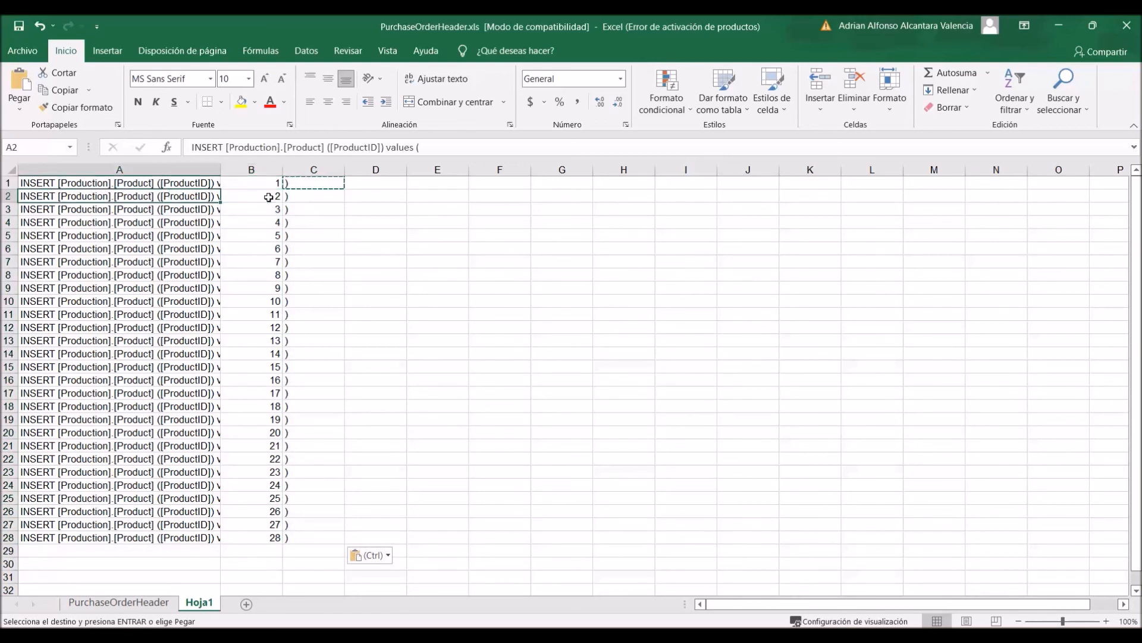
key(shift+Right)
key(shift+Right)
key(shift+Down)
key(shift+Down)
key(shift+Down)
key(shift+Down)
key(shift+Down)
key(shift+Down)
key(shift+Down)
key(shift+Down)
key(shift+Down)
key(shift+Down)
key(shift+Down)
key(shift+Down)
key(shift+Down)
key(shift+Down)
key(shift+Down)
key(shift+Down)
key(shift+Down)
key(shift+Down)
key(shift+Down)
key(shift+Down)
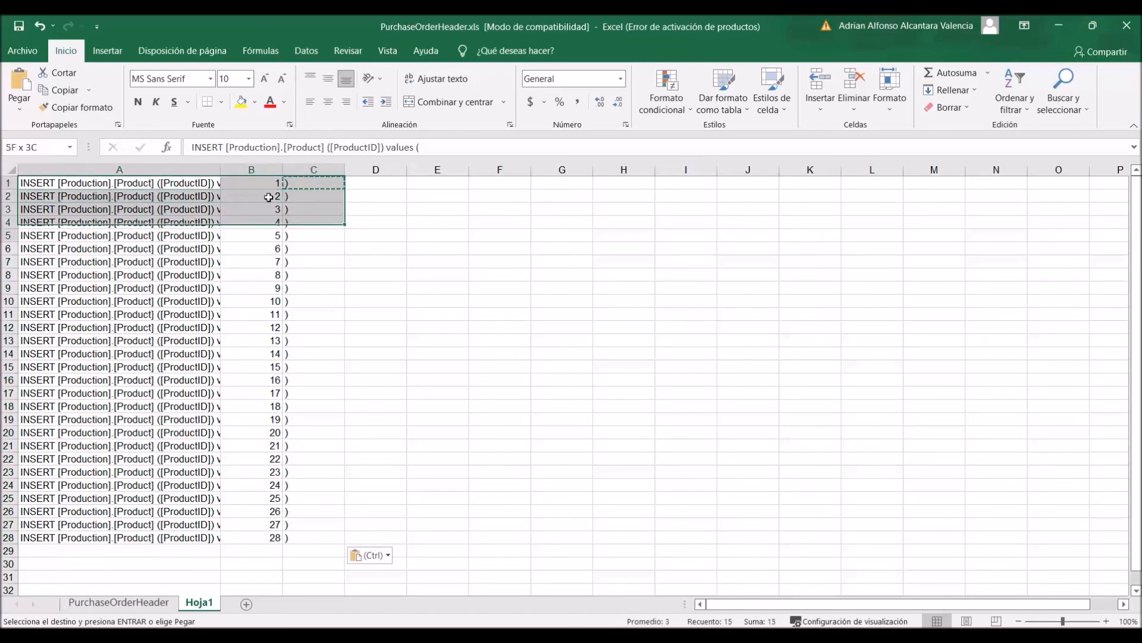
key(shift+Down)
key(shift+Down)
key(shift+Down)
key(shift+Down)
key(shift+Down)
key(shift+Down)
key(ctrl+c)
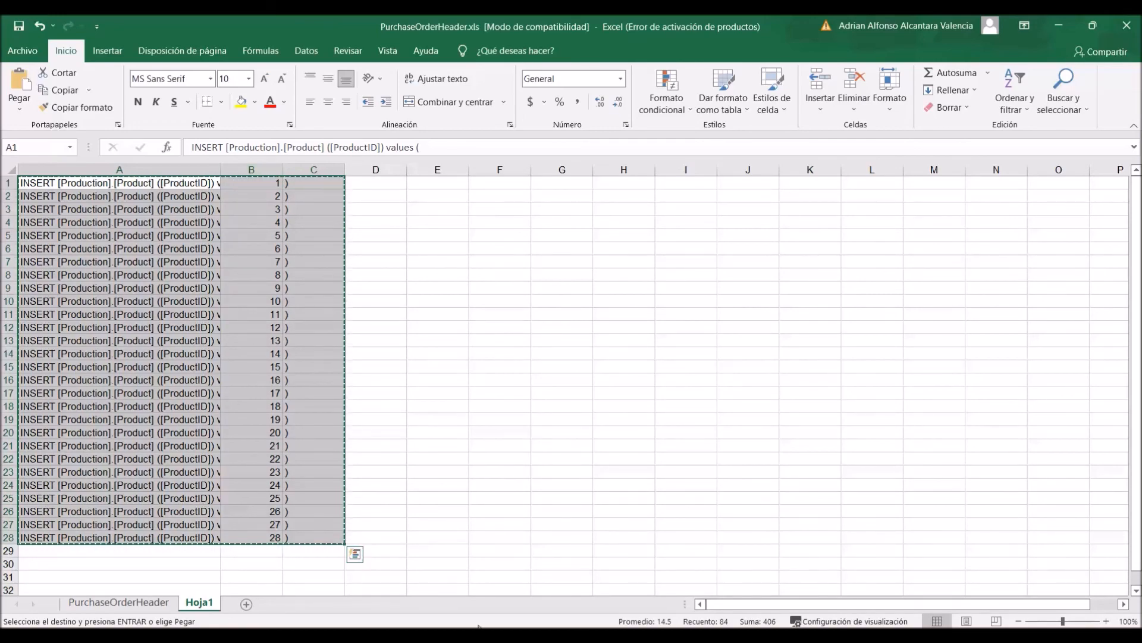
Switch to Notepad++ and paste the copied INSERT statements into a new document
key(alt+Tab)
click(503, 409)
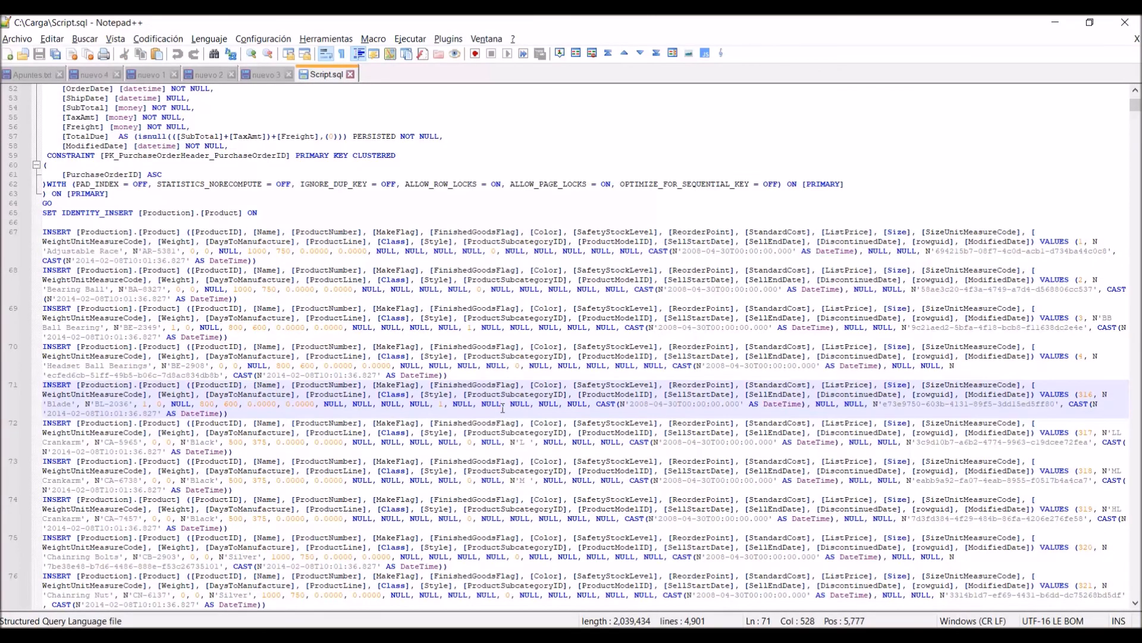
key(ctrl+n)
key(ctrl+v)
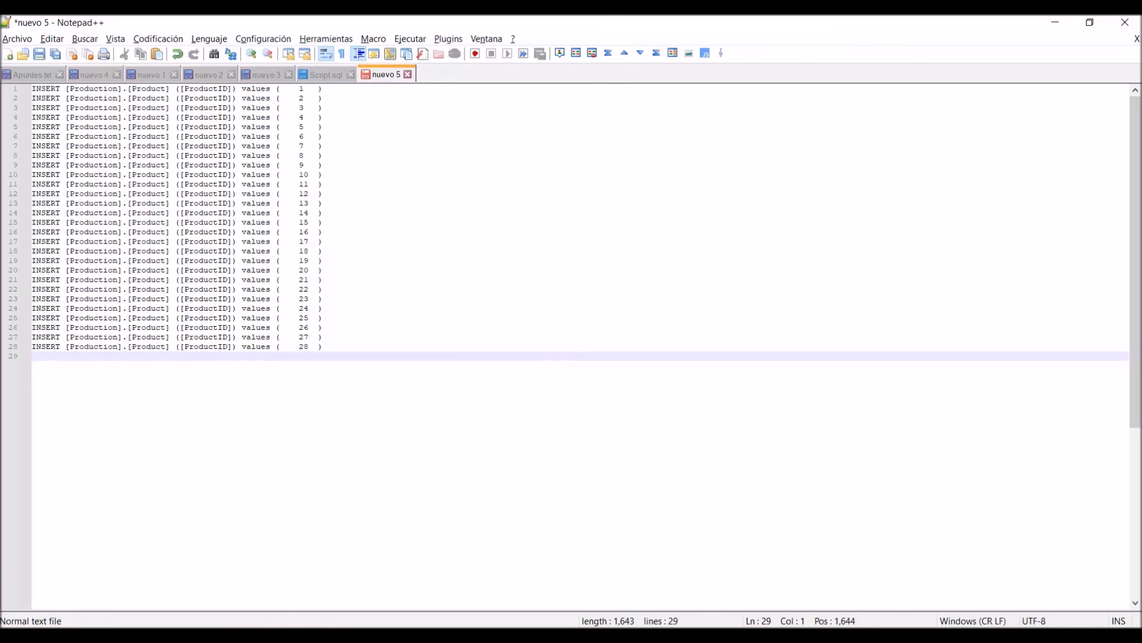
Look at the Product query and its results in SQL Server Management Studio, and return to the pasted INSERT statements in Notepad++
key(alt+Tab)
click(449, 212)
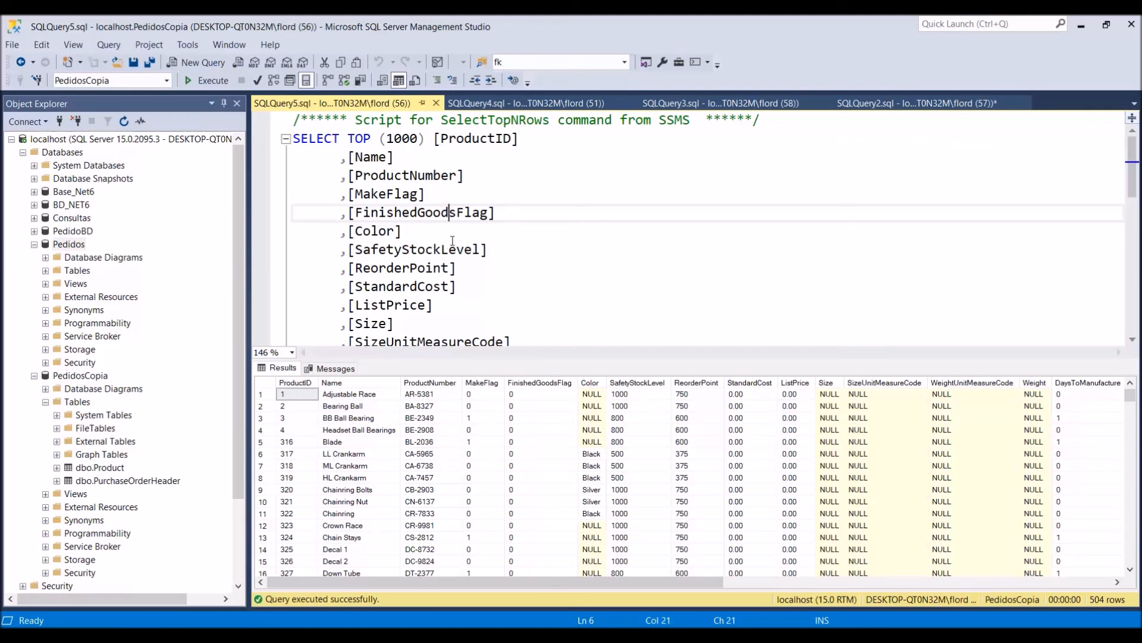
key(alt+Tab)
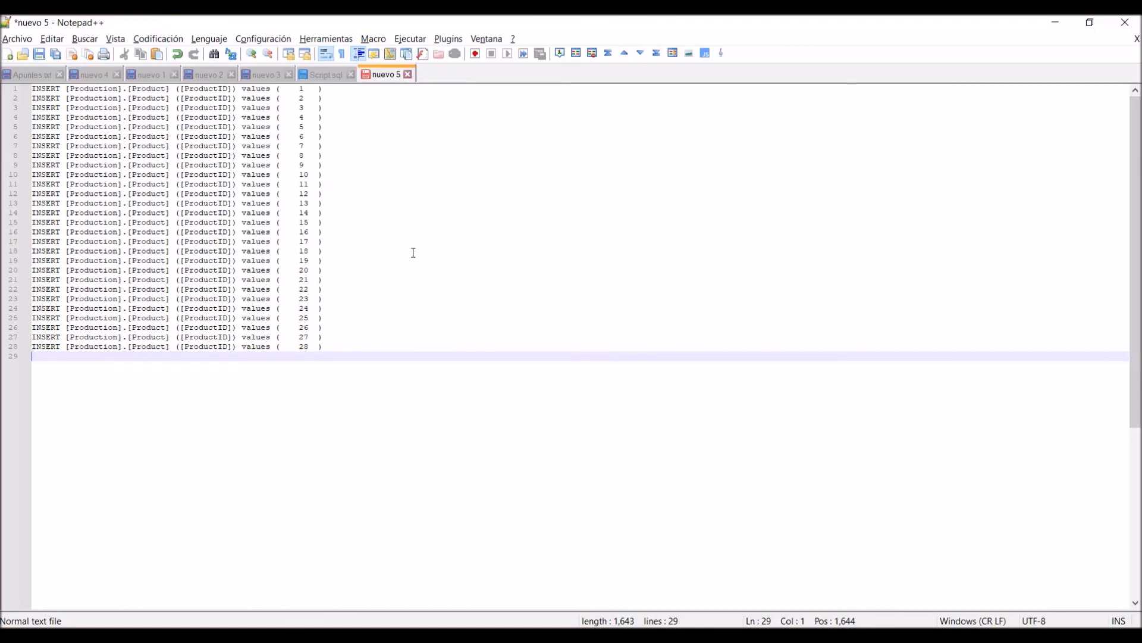
click(260, 221)
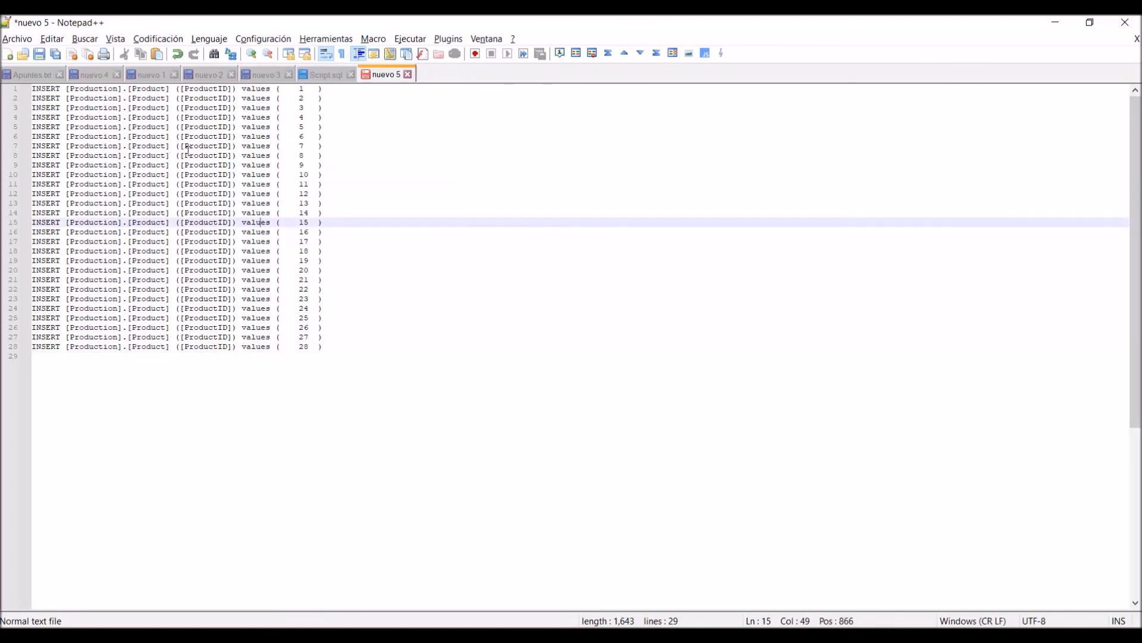